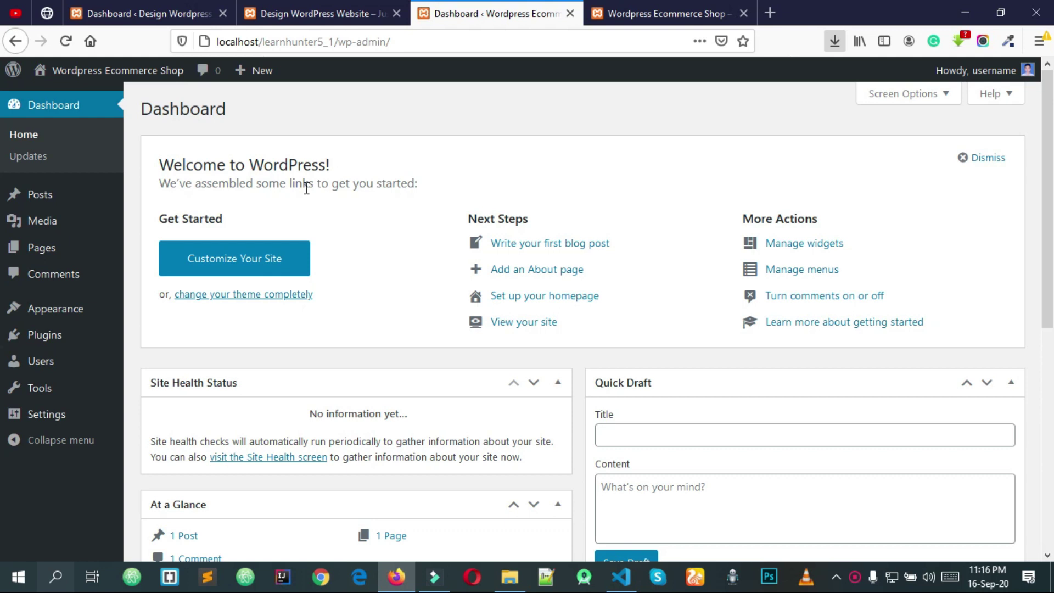
- Search the theme directory for oceanwp, then install and activate the OceanWP theme
mouse_move(90, 308)
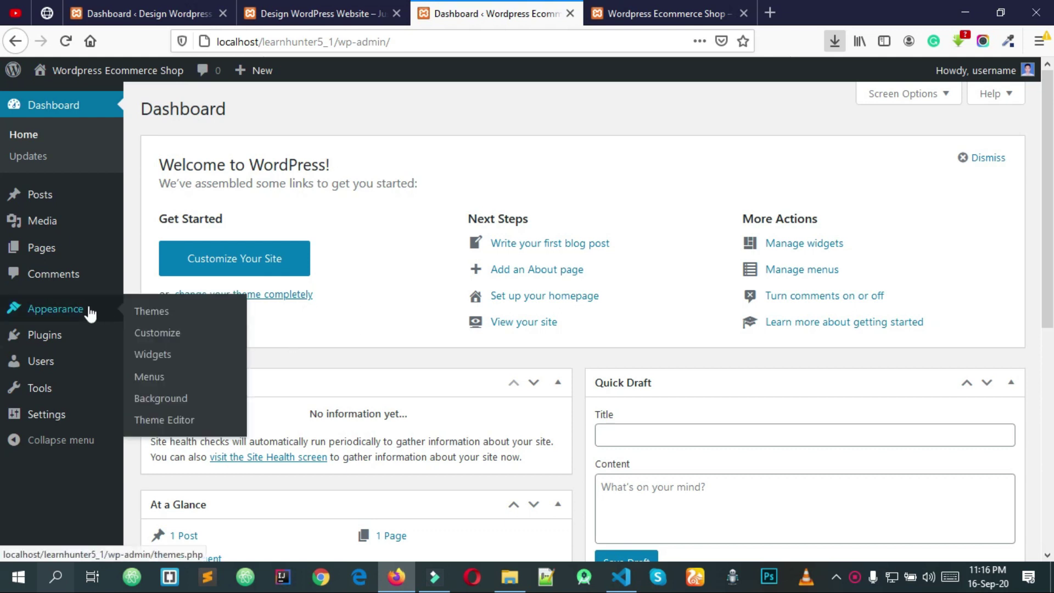
click(158, 311)
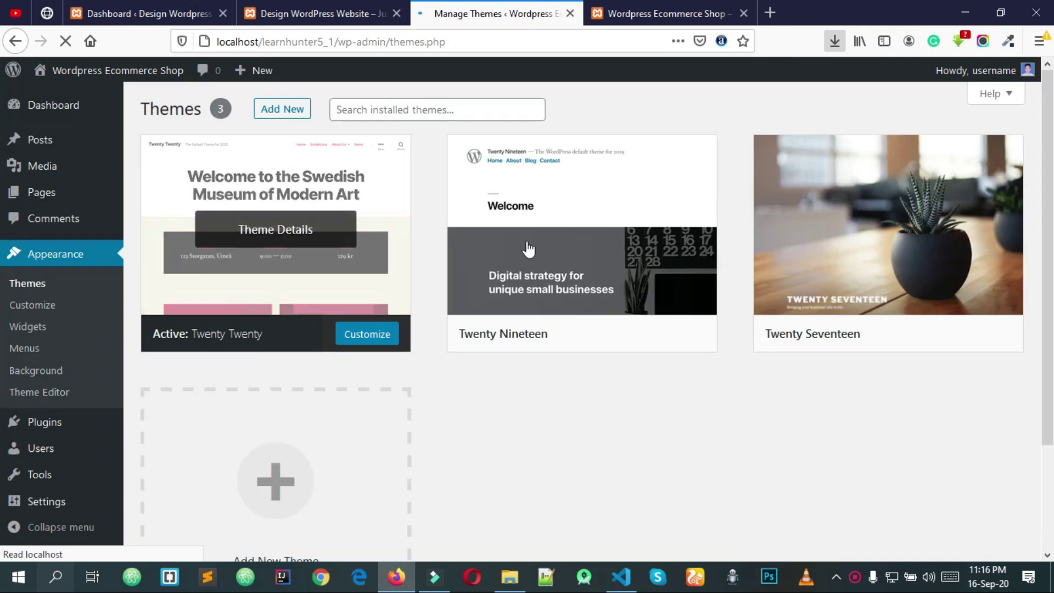
click(281, 116)
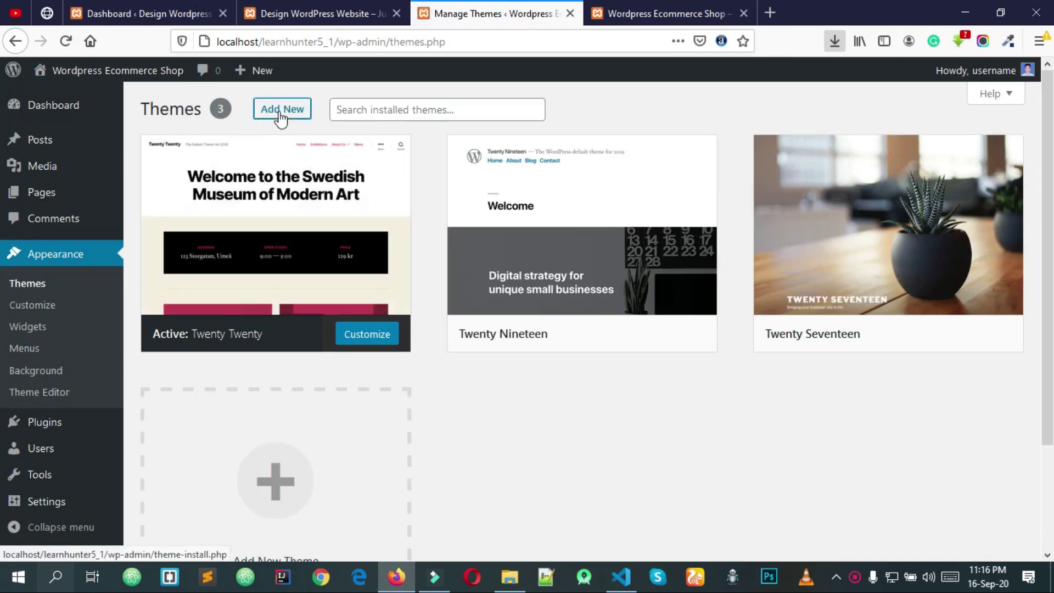
click(979, 151)
text(oc)
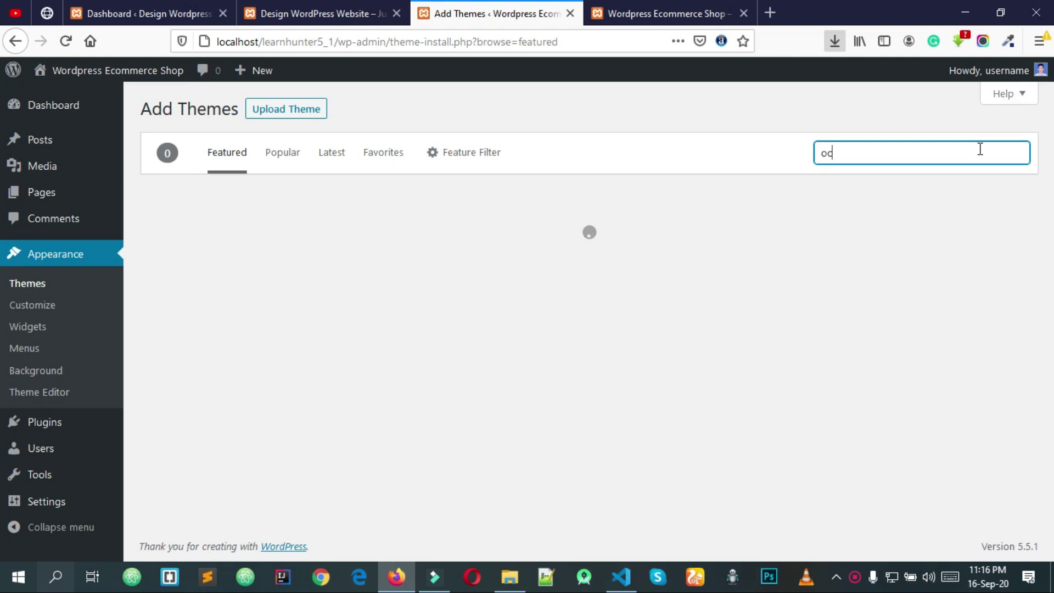
text(eanwp)
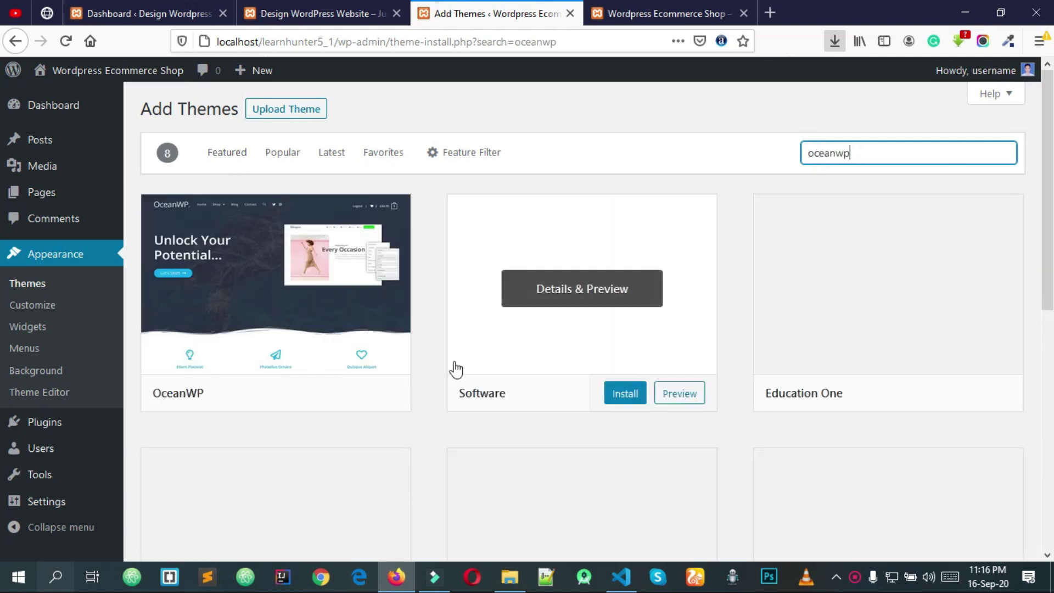
click(321, 398)
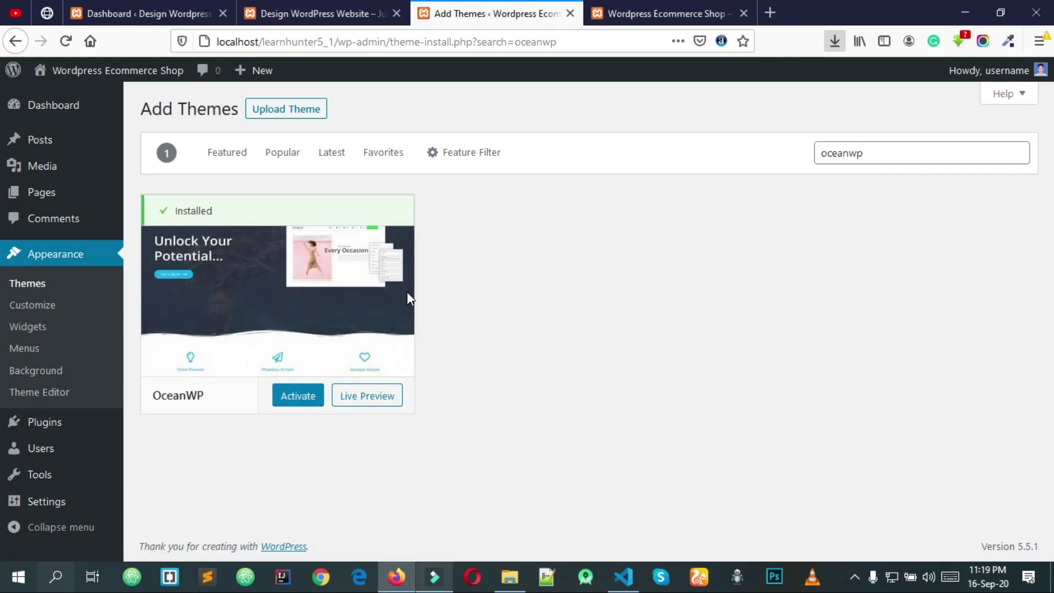
click(298, 399)
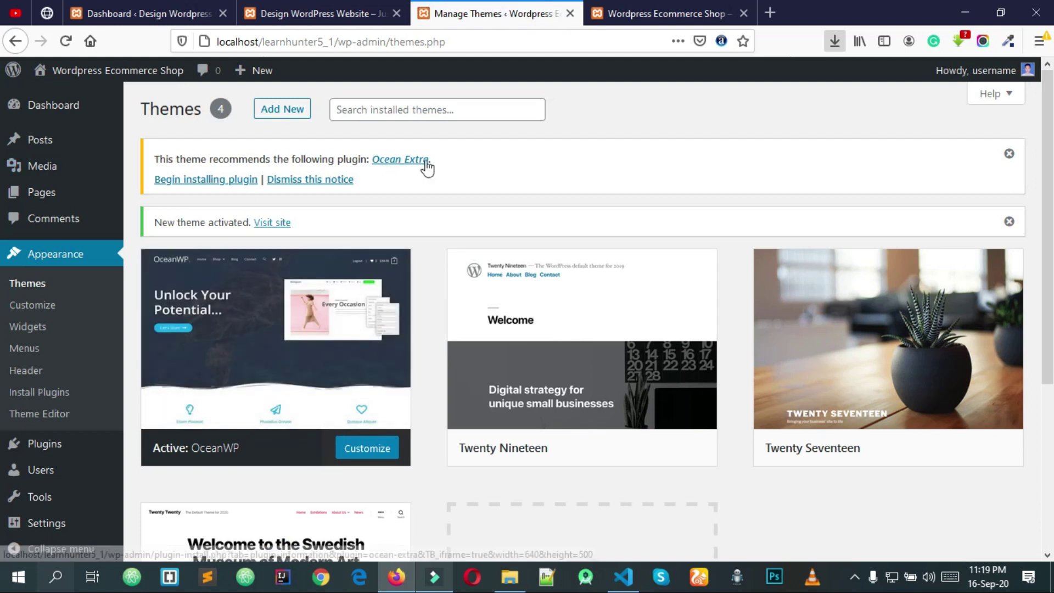
- Install the theme's recommended Ocean Extra plugin as a bulk action
click(205, 183)
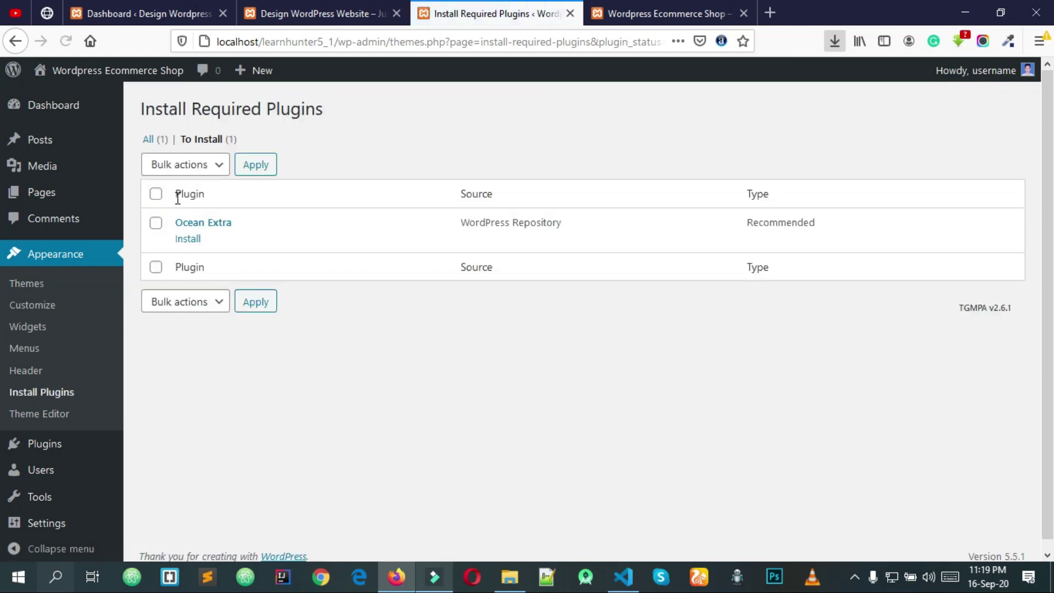
click(156, 194)
click(171, 166)
click(177, 210)
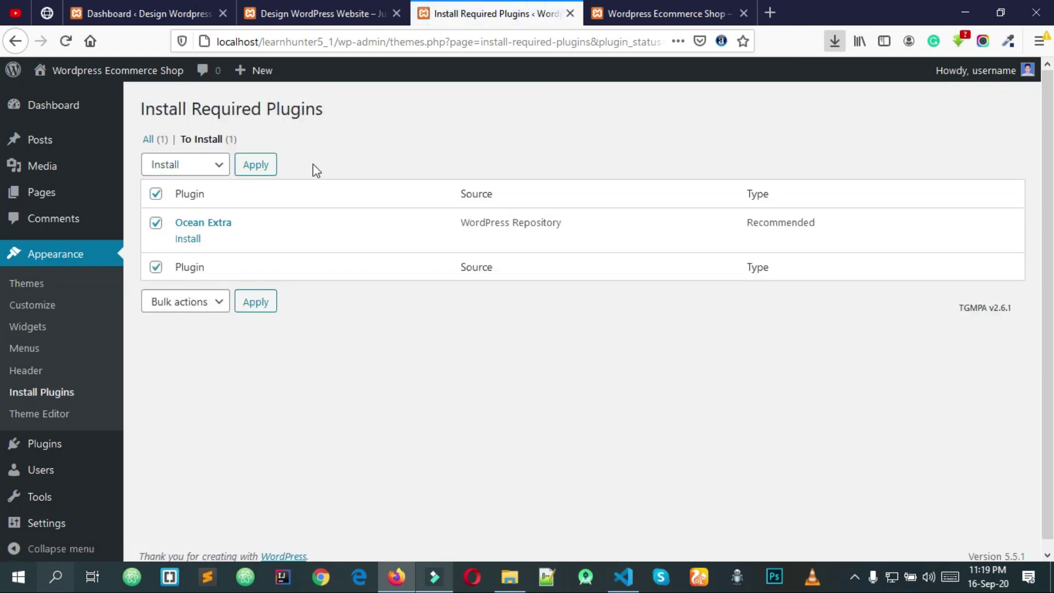
click(267, 167)
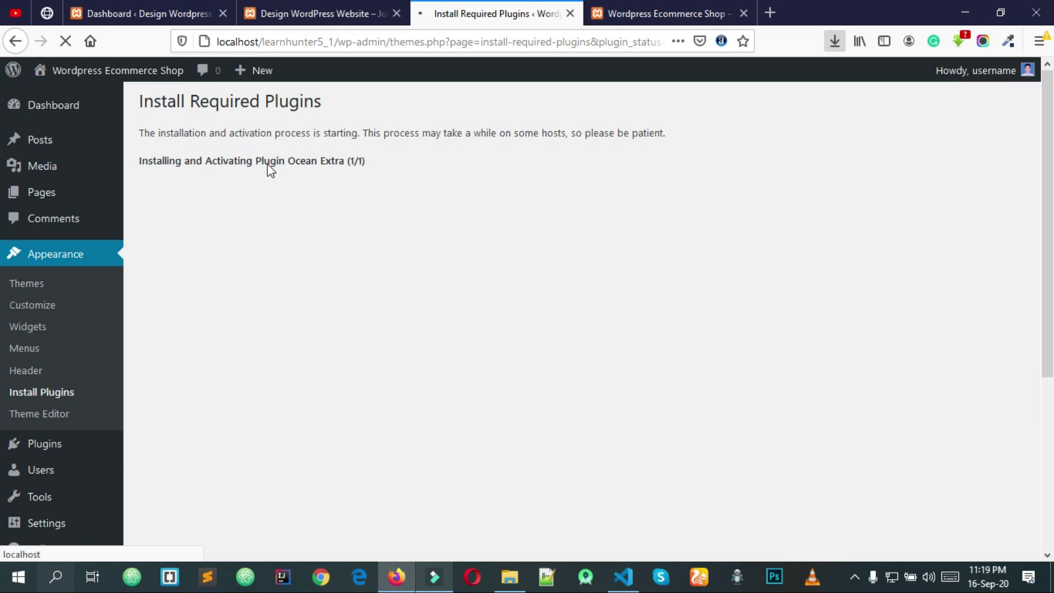
scroll(296, 241, down, 2)
scroll(282, 217, up, 2)
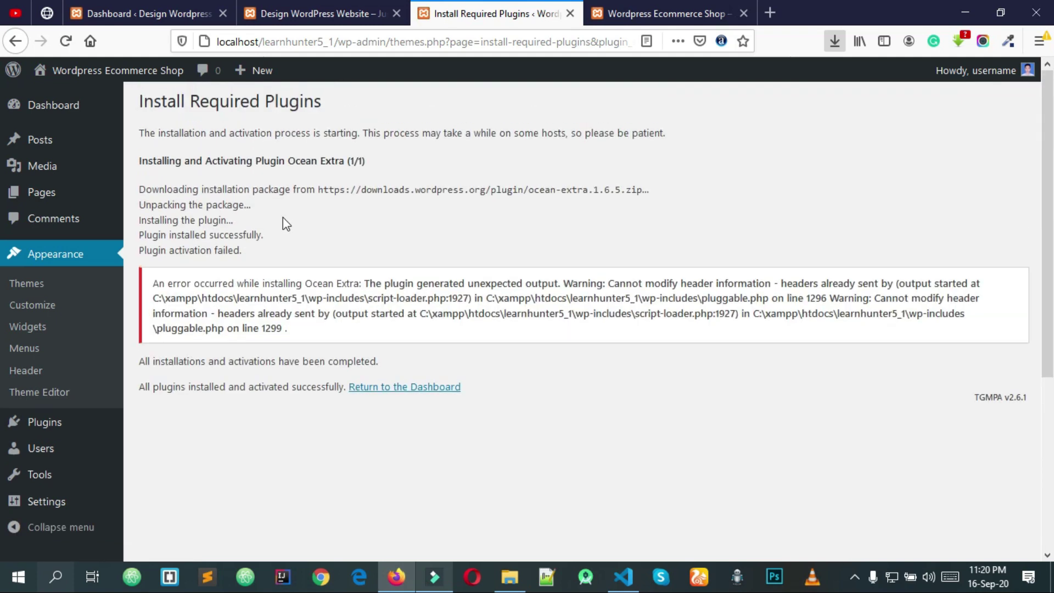
- Return to the dashboard, dismiss the OceanWP opt-in notice and skip the theme's setup wizard
click(402, 387)
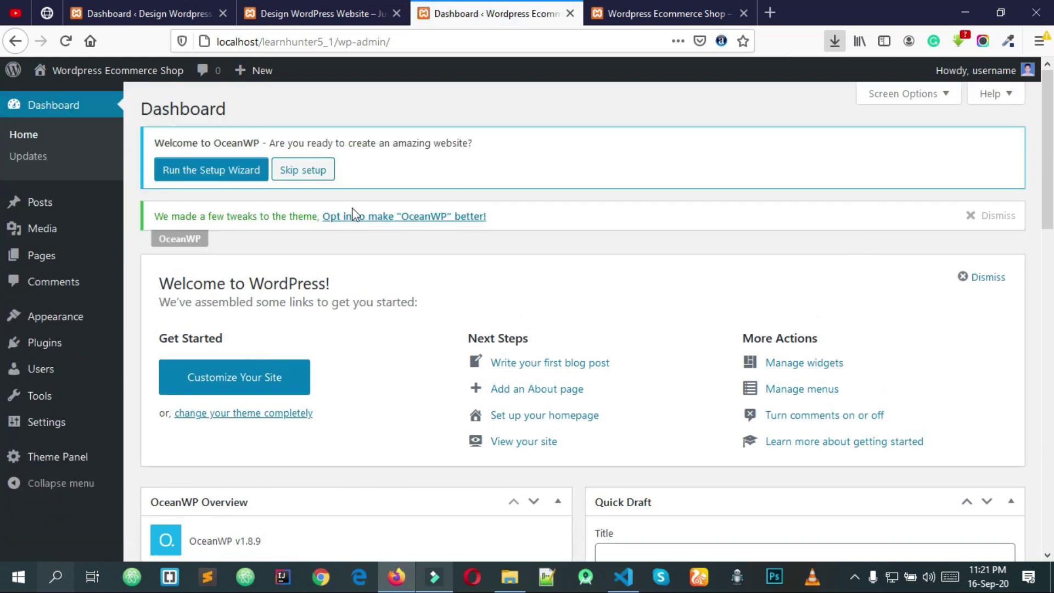
click(983, 217)
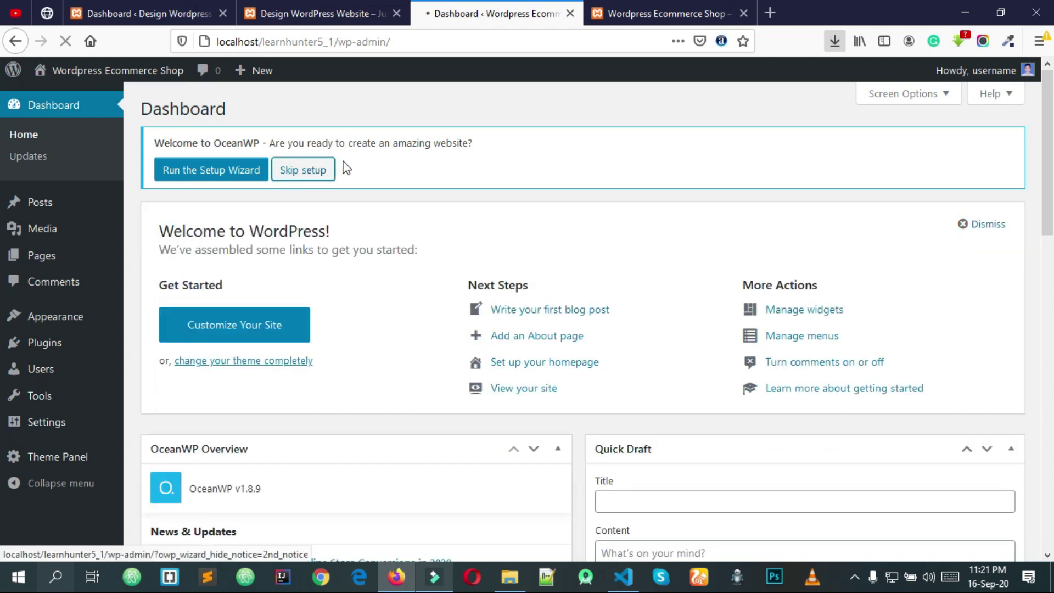
click(329, 173)
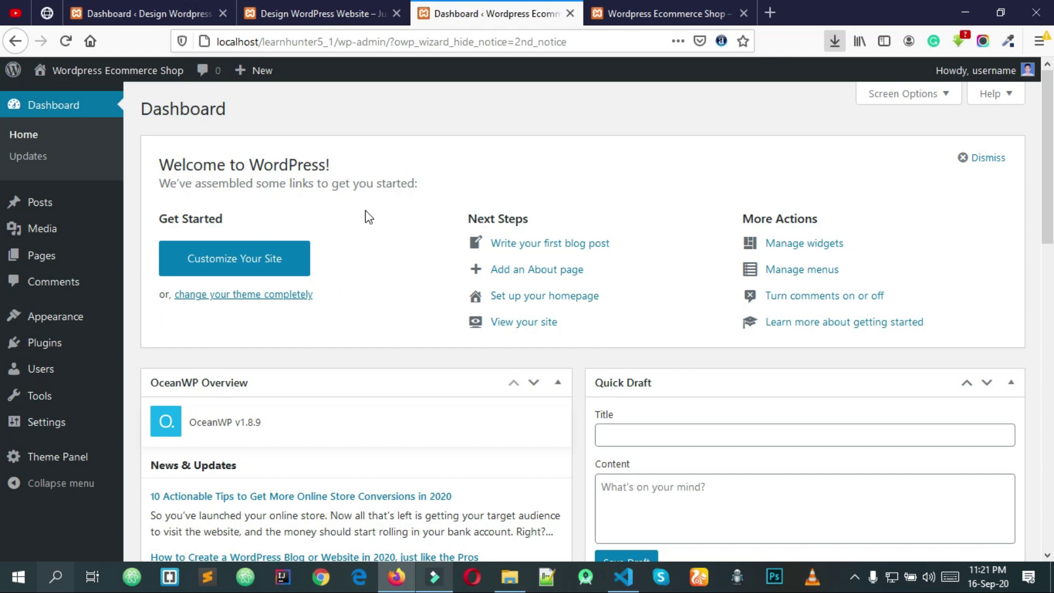
- Look through the dashboard and the finished demo shop's homepage, ending back on the dashboard
scroll(365, 216, down, 3)
scroll(372, 216, up, 3)
mouse_move(47, 341)
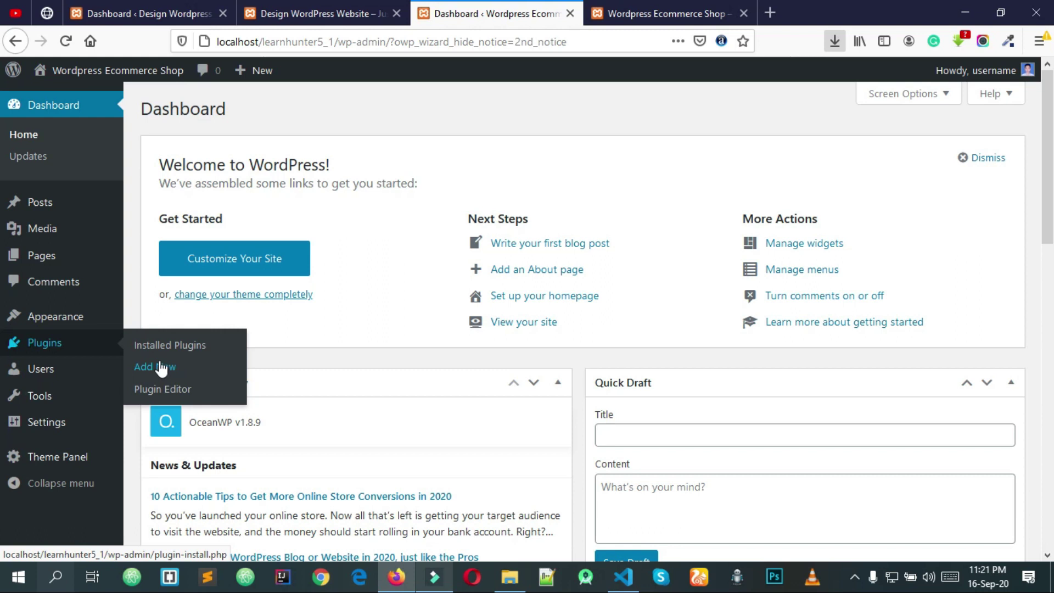
click(305, 13)
scroll(347, 408, down, 10)
scroll(349, 415, up, 10)
click(489, 13)
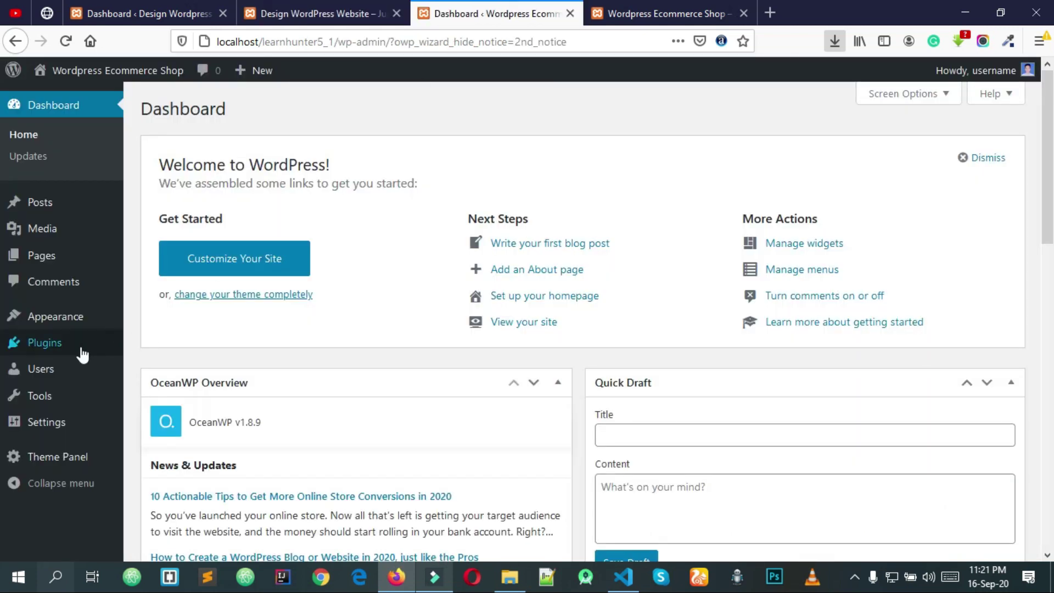
- Search the plugin directory for woocommerce, then install and activate the WooCommerce plugin
mouse_move(79, 354)
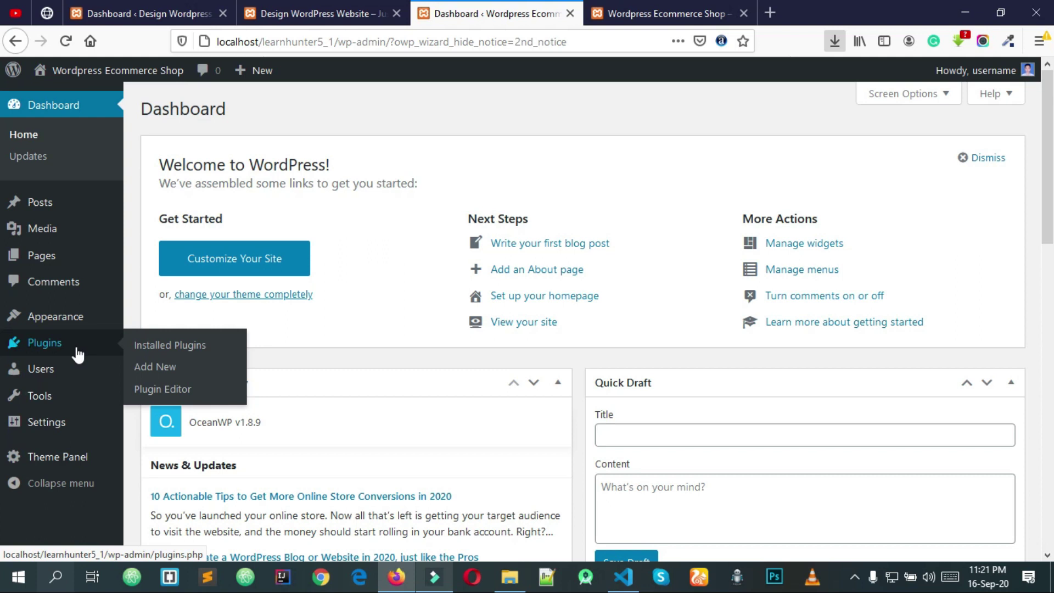
click(158, 368)
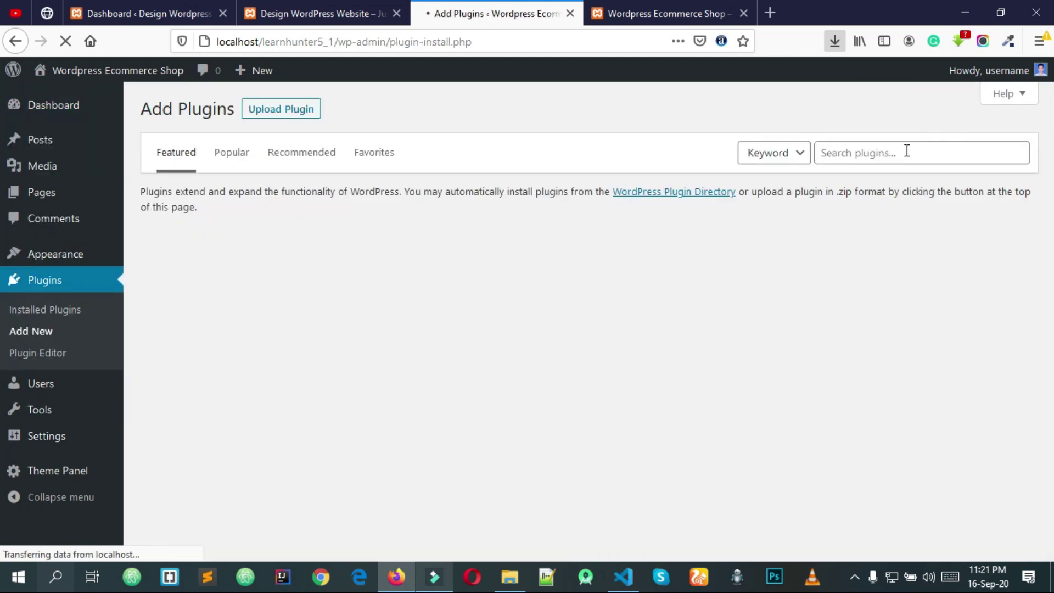
click(906, 152)
text(wooc)
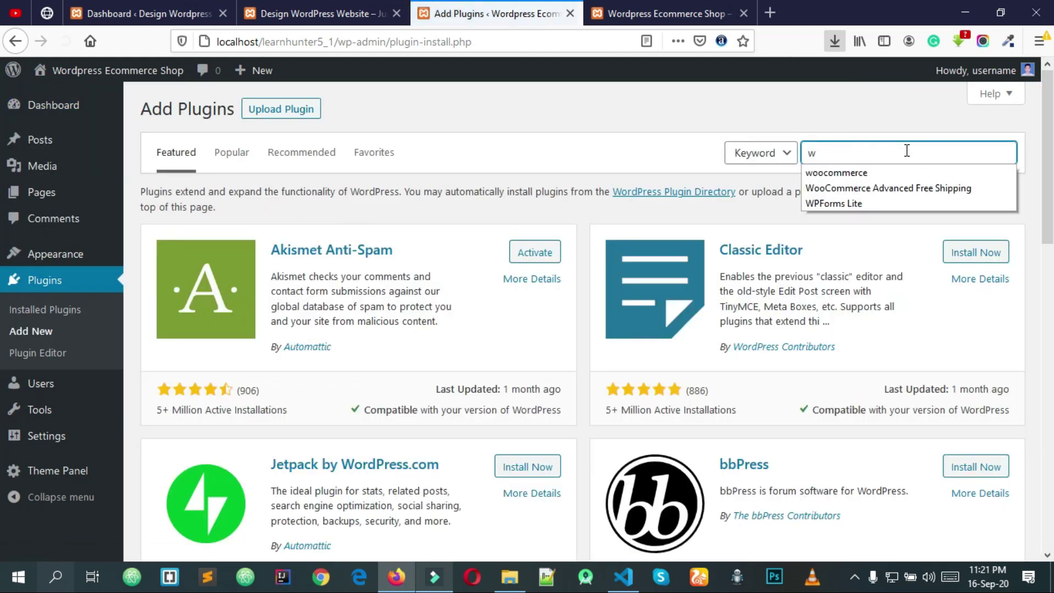
text(ommerce)
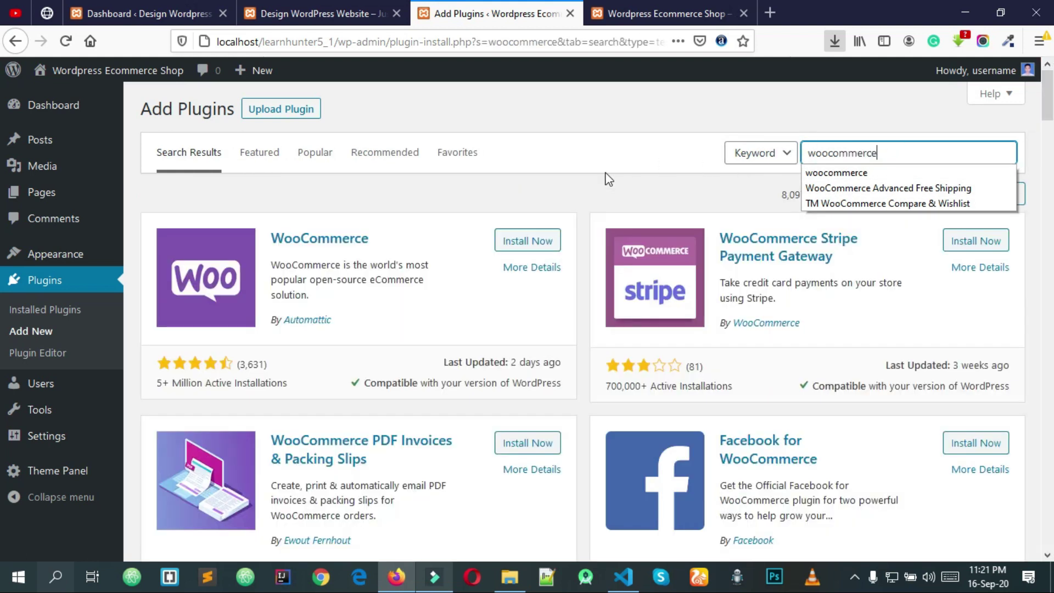
click(525, 241)
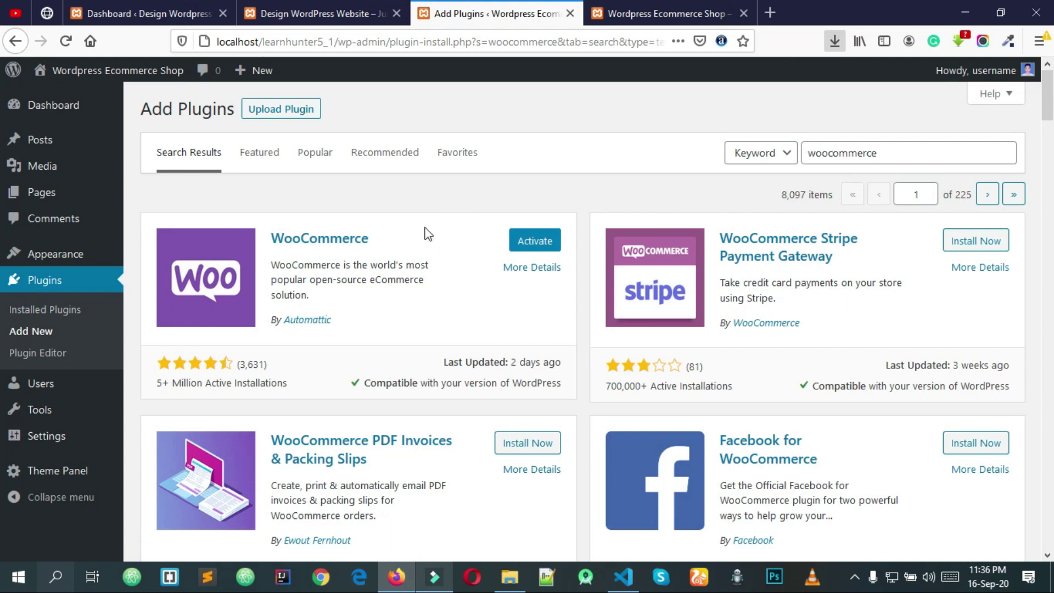
click(532, 245)
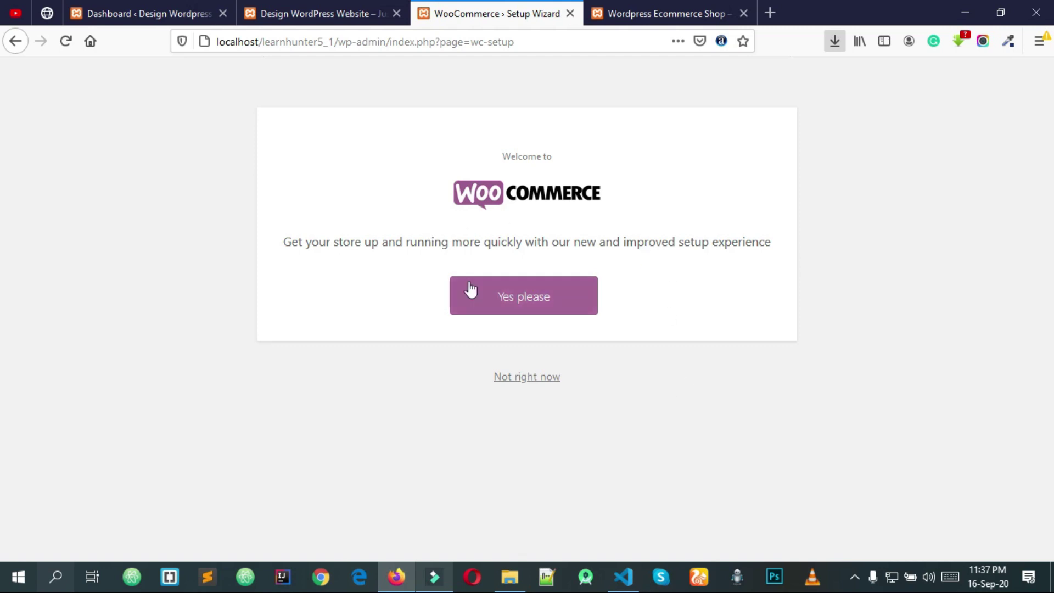
- Decline the WooCommerce setup wizard and clear the secure connection and setup notices from the dashboard
click(519, 378)
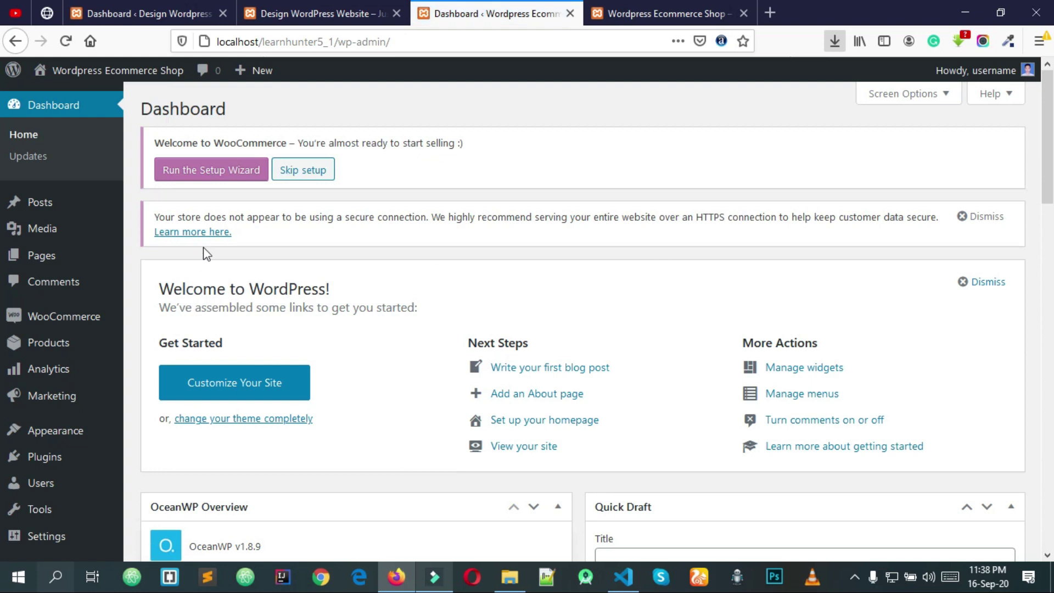
click(993, 220)
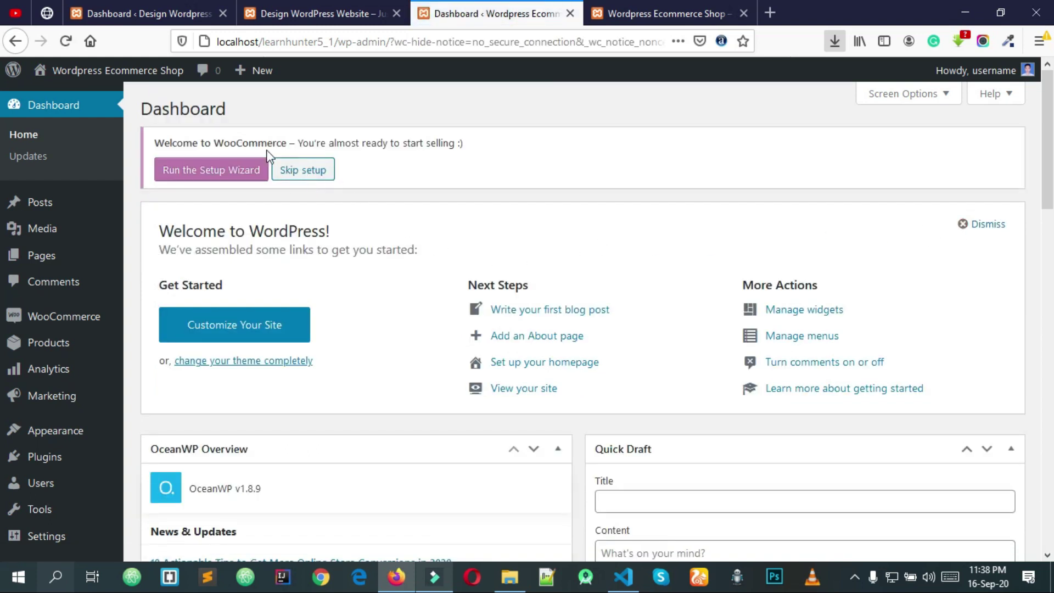
click(316, 174)
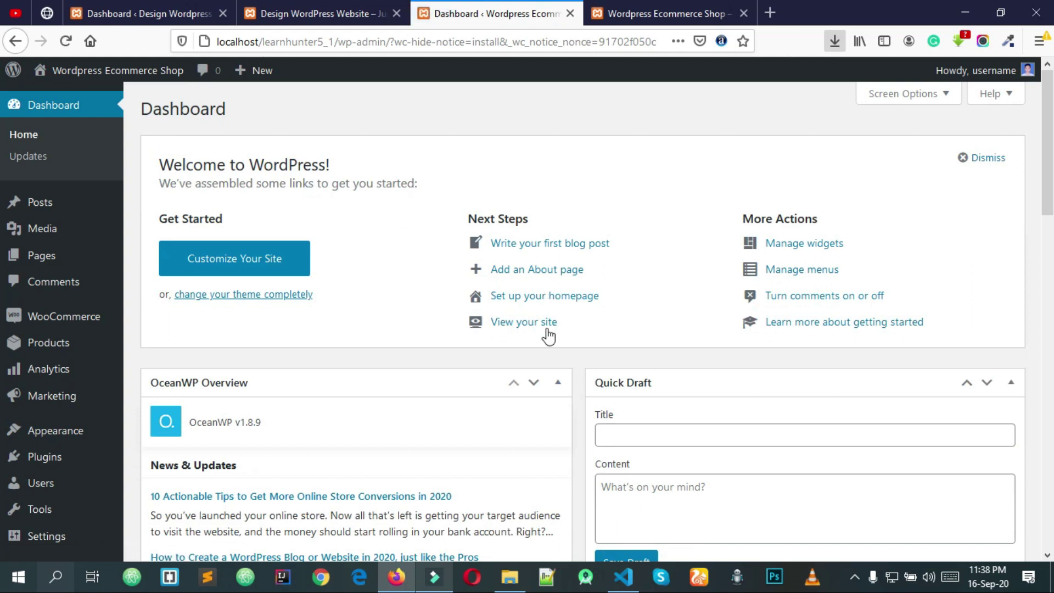
mouse_move(84, 329)
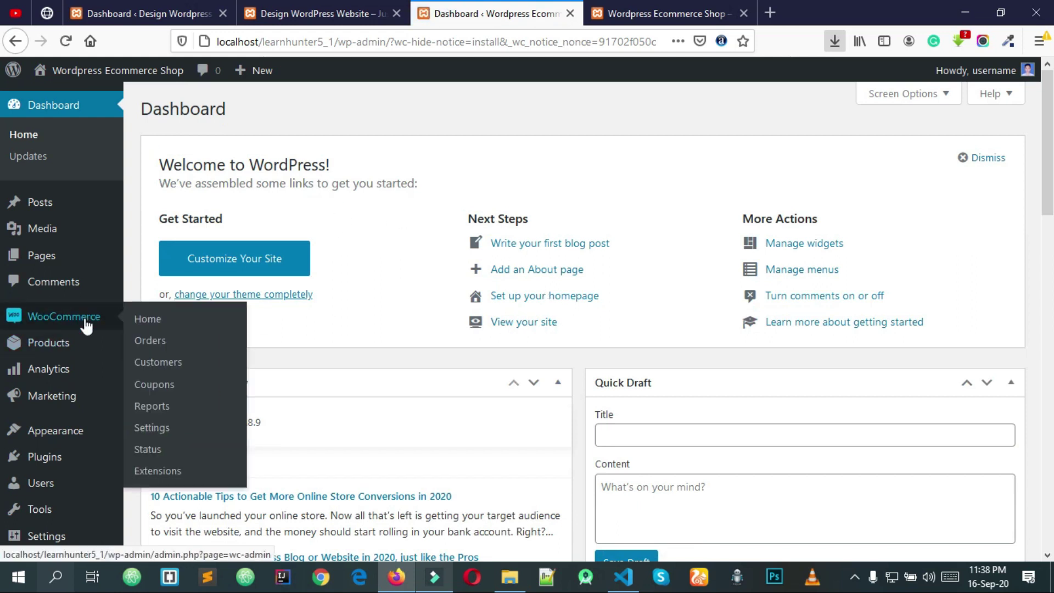
scroll(85, 325, down, 3)
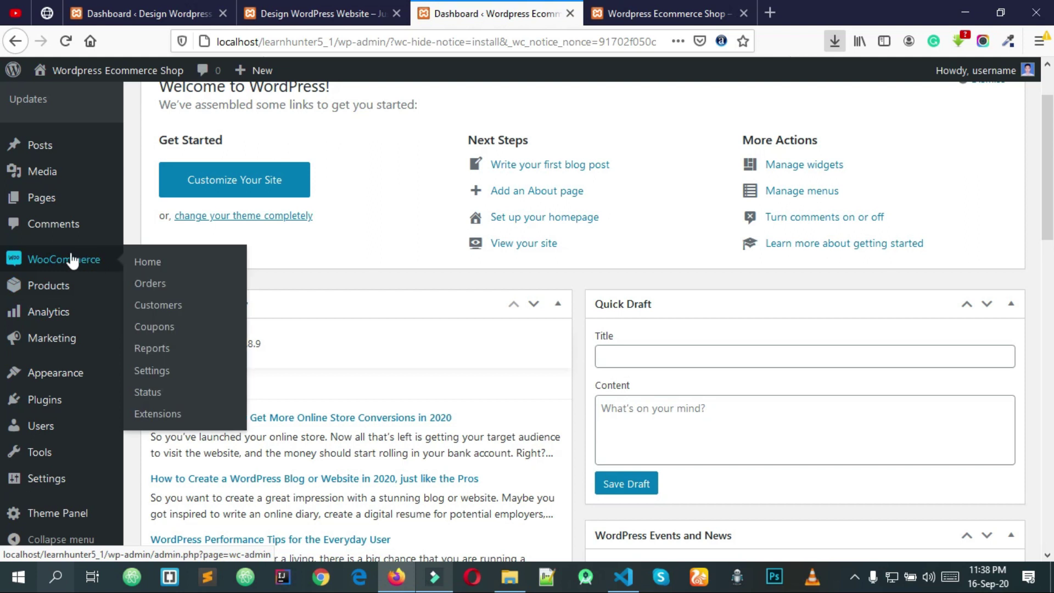
mouse_move(68, 295)
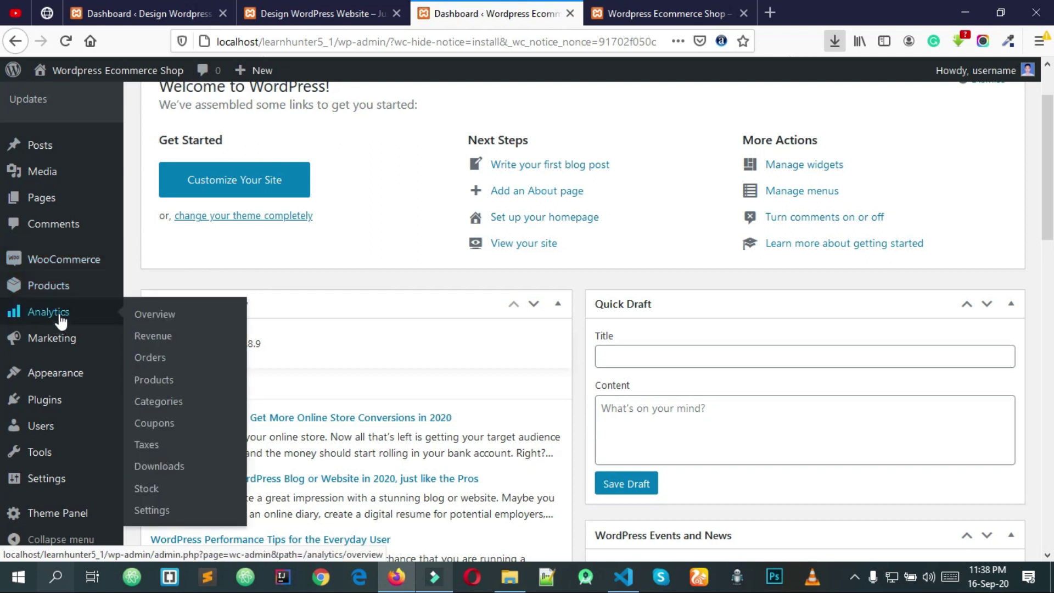
mouse_move(65, 349)
mouse_move(52, 265)
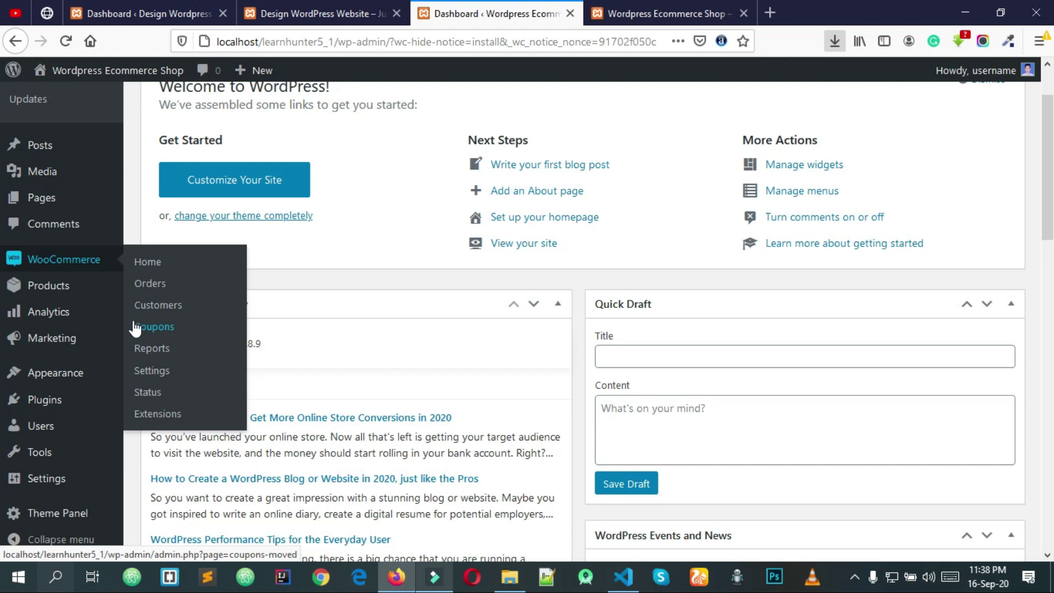
- Open the Wordpress Ecommerce Shop front page in a new browser tab, close its old tab and check the page
right_click(99, 98)
click(143, 103)
click(615, 20)
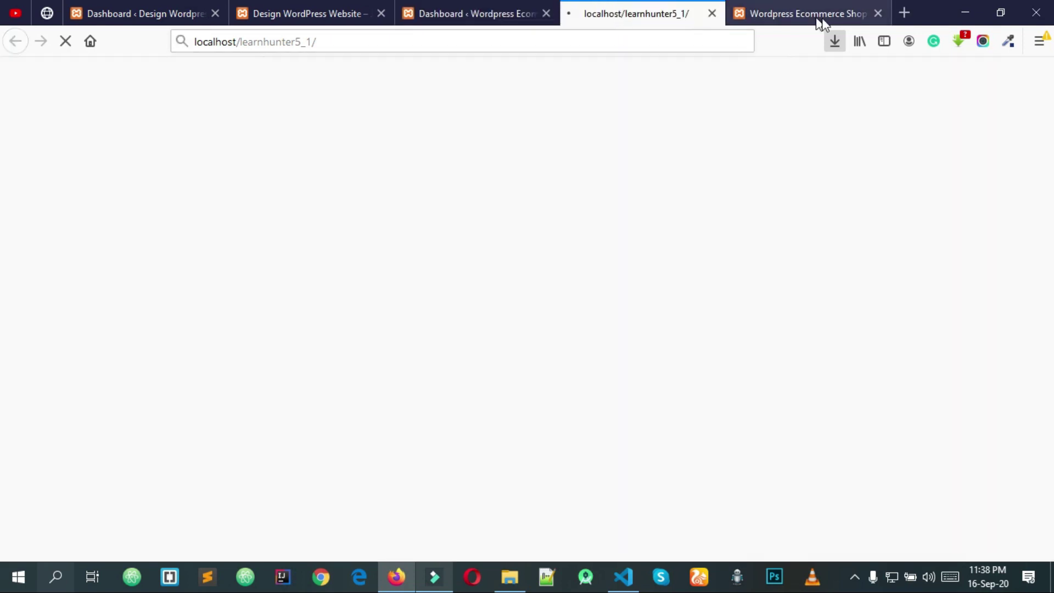
click(878, 14)
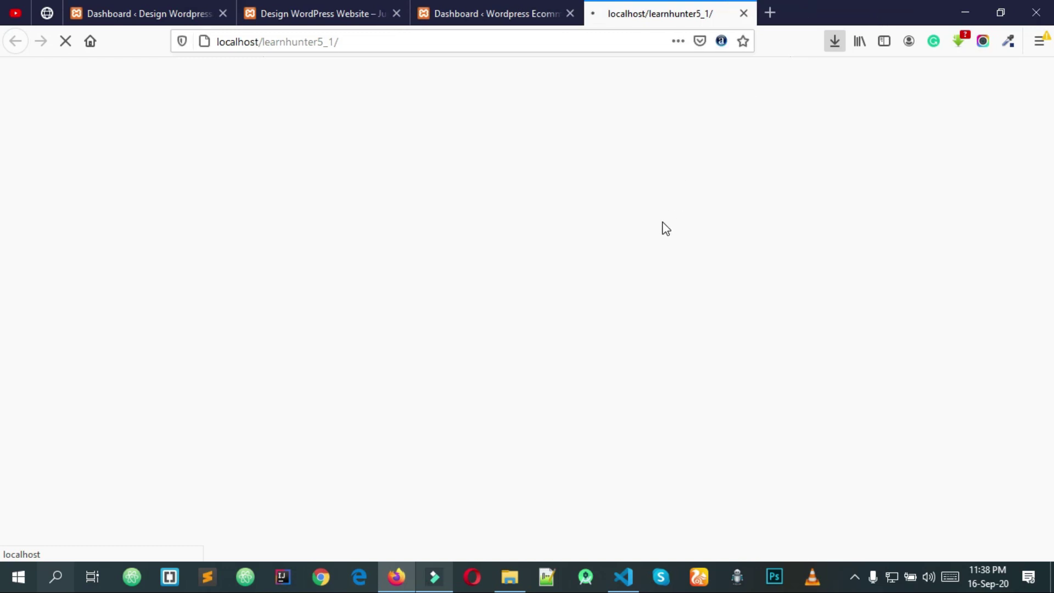
scroll(631, 265, down, 2)
scroll(629, 261, up, 2)
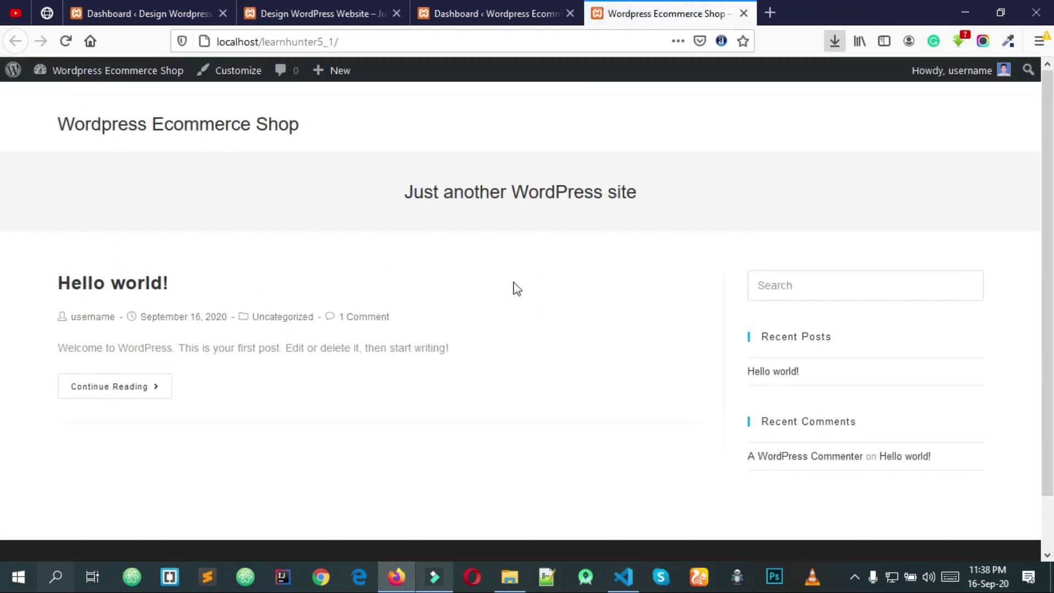
- Review the finished LEARNHUNTER demo homepage for comparison and return to the shop's dashboard
click(362, 15)
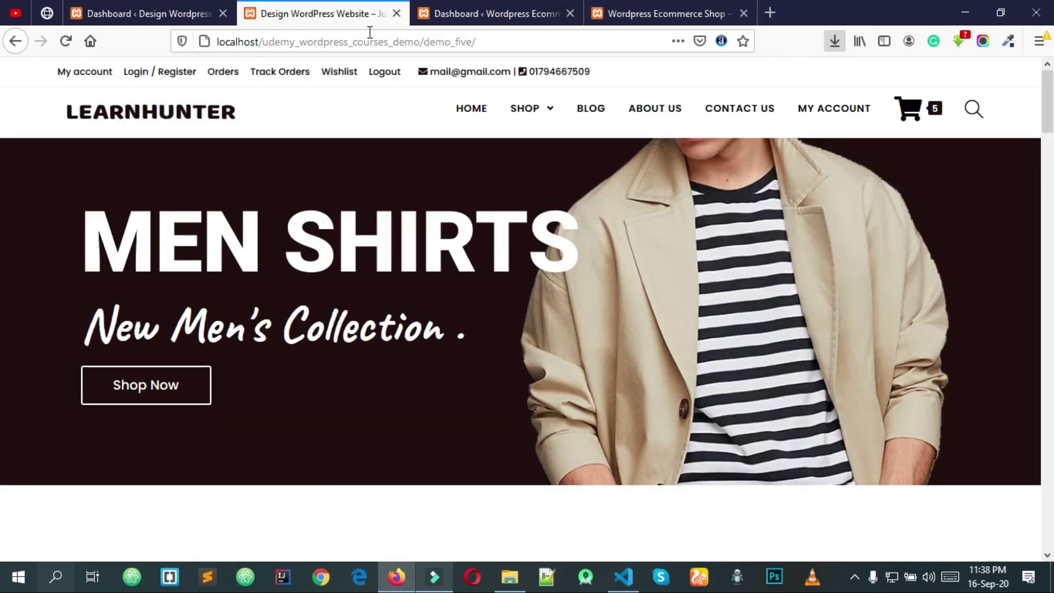
scroll(522, 240, down, 10)
scroll(508, 264, up, 10)
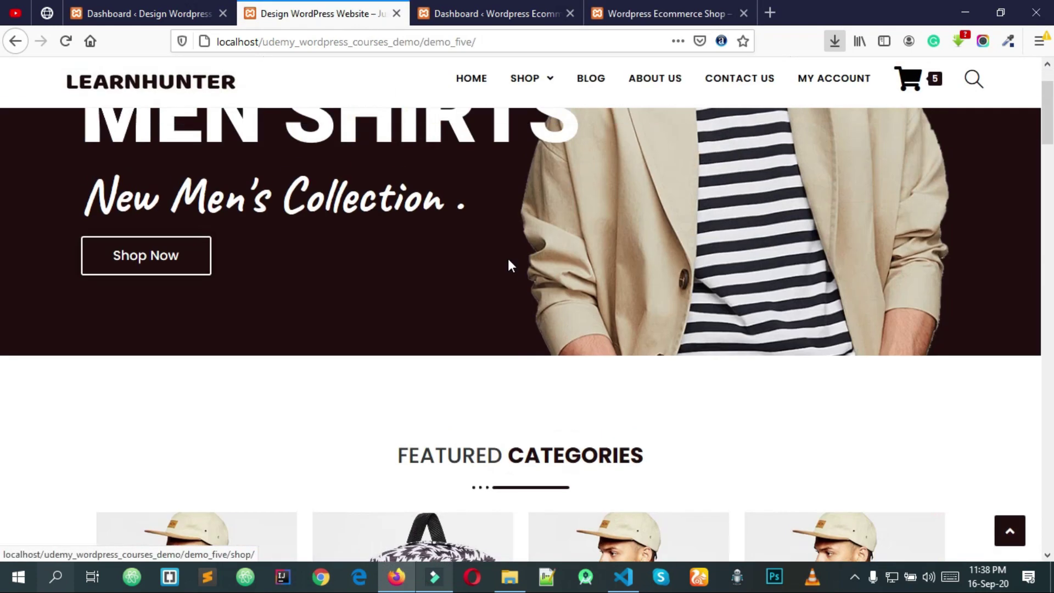
click(514, 7)
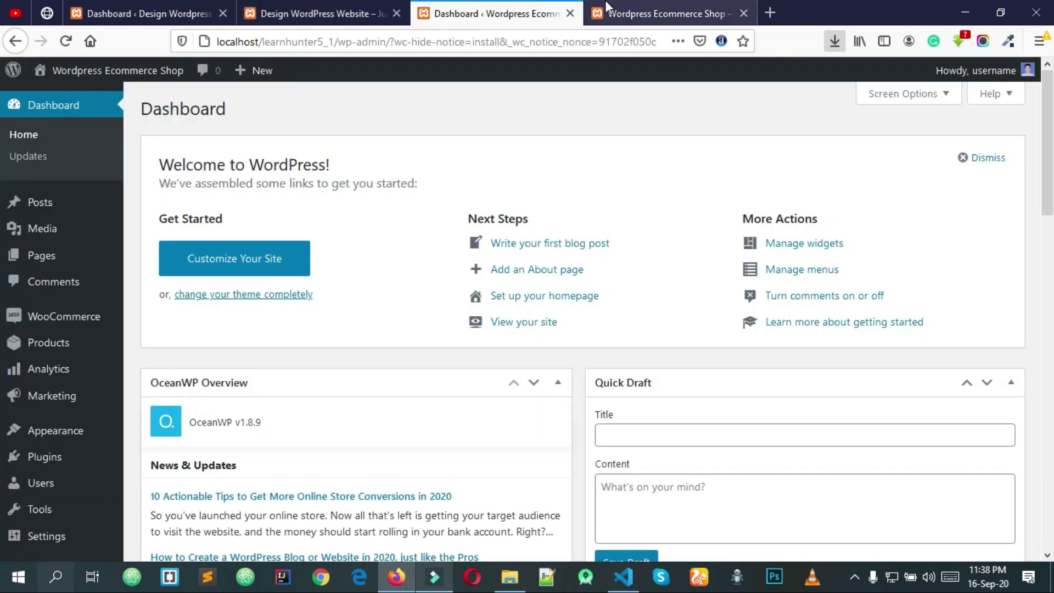
- Check the shop's front page briefly, return to the dashboard and open the WooCommerce general settings
click(658, 13)
scroll(492, 197, down, 1)
click(506, 11)
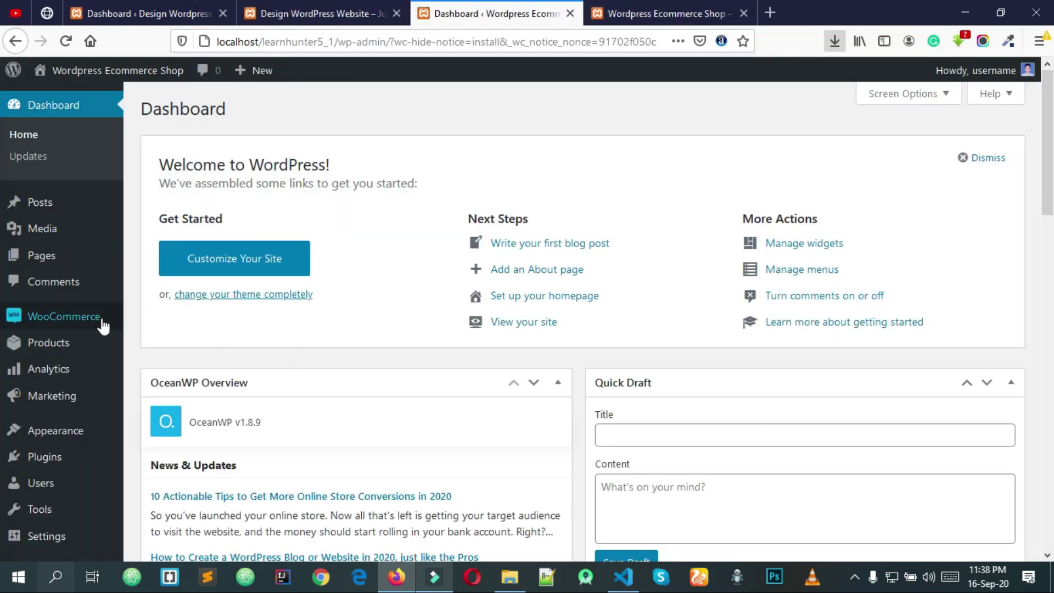
mouse_move(99, 324)
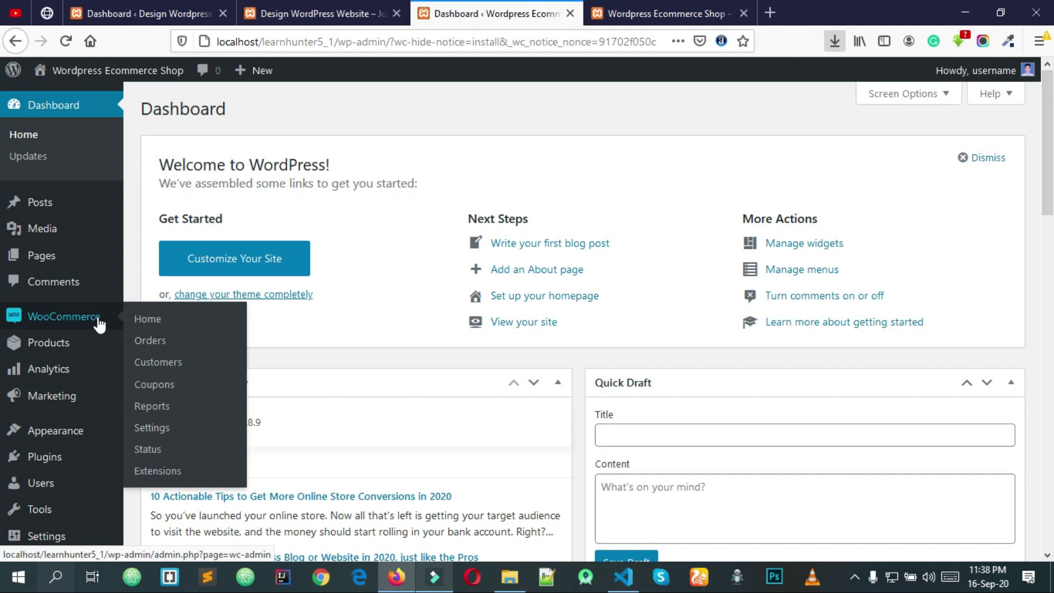
click(161, 428)
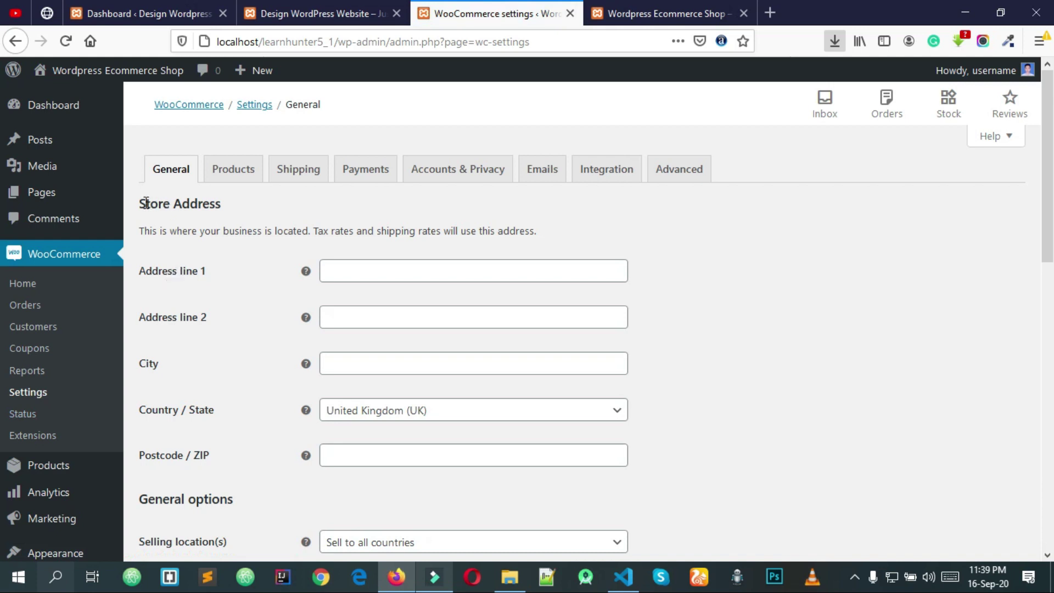
- Fill in the store's first address line and city, leaving the second address line empty
scroll(252, 251, down, 2)
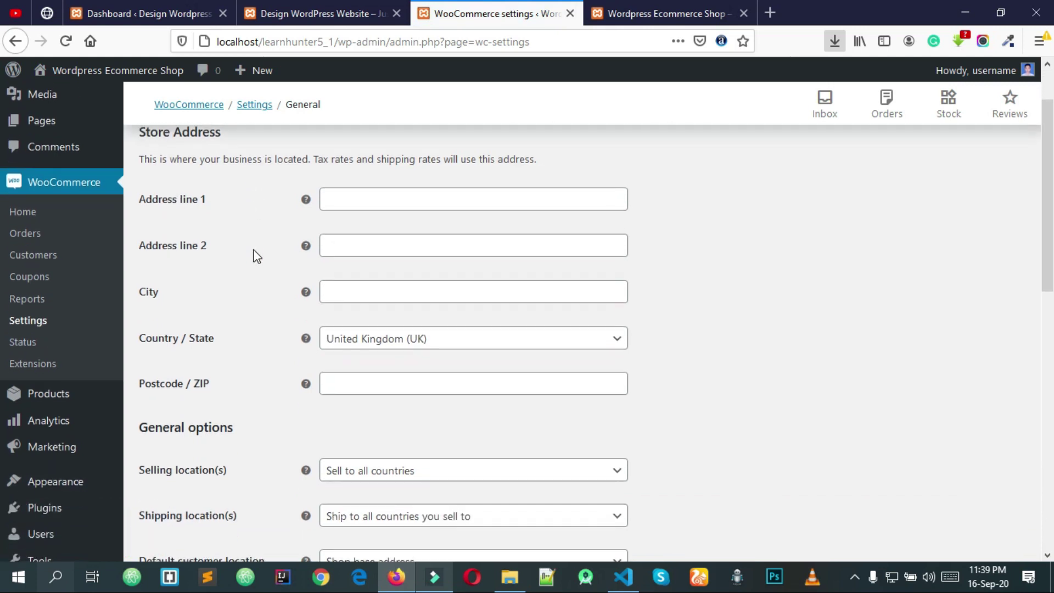
scroll(332, 259, up, 2)
click(357, 268)
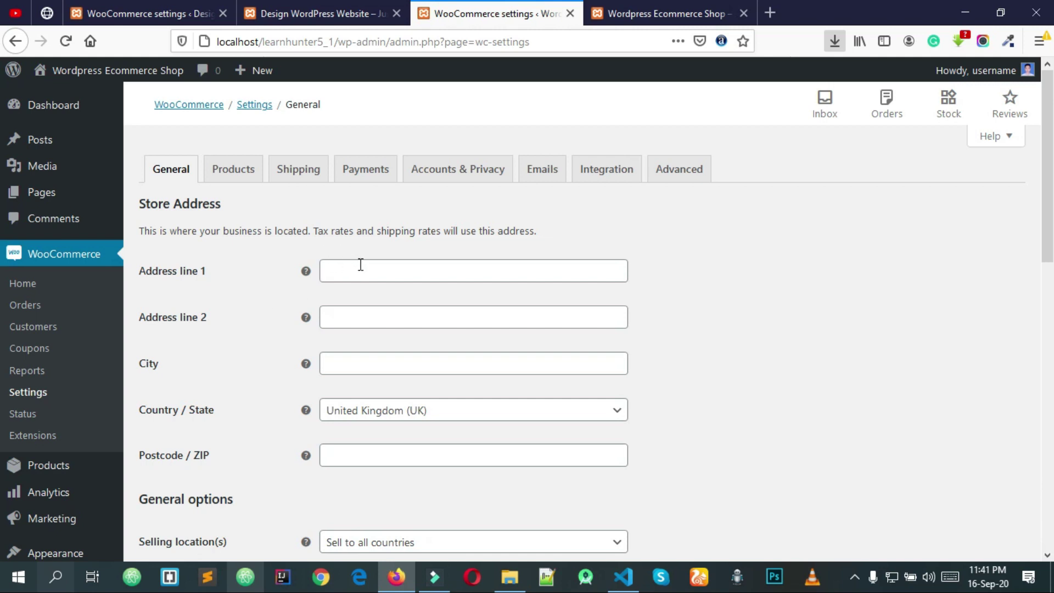
click(356, 270)
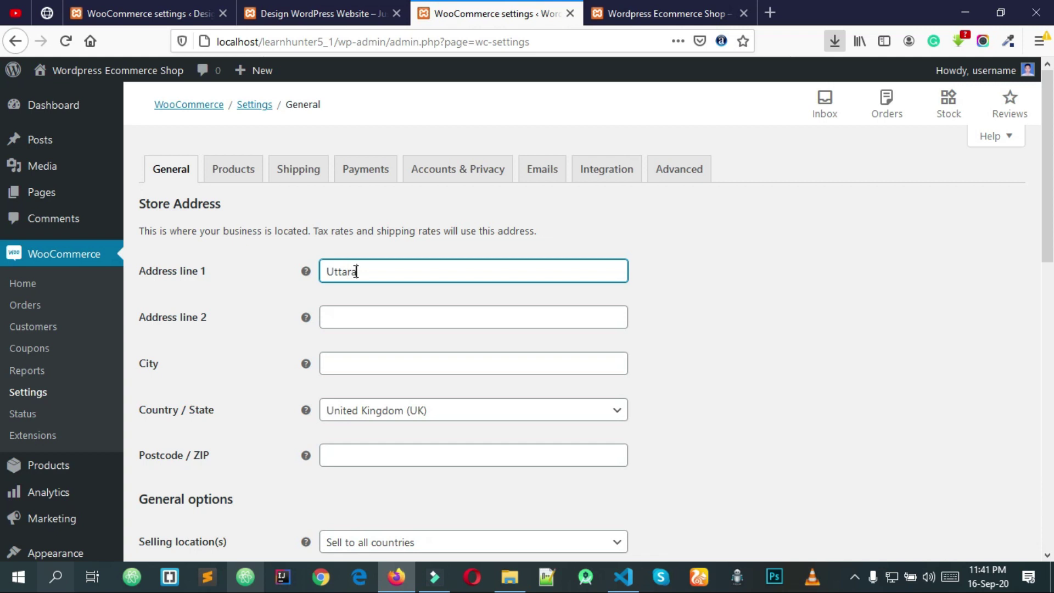
click(344, 315)
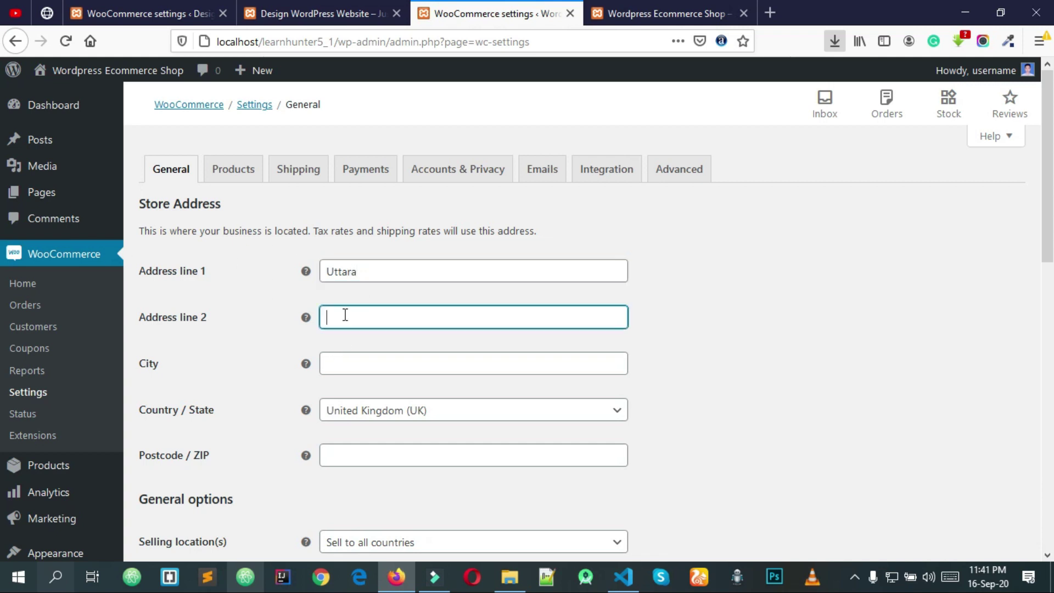
click(365, 358)
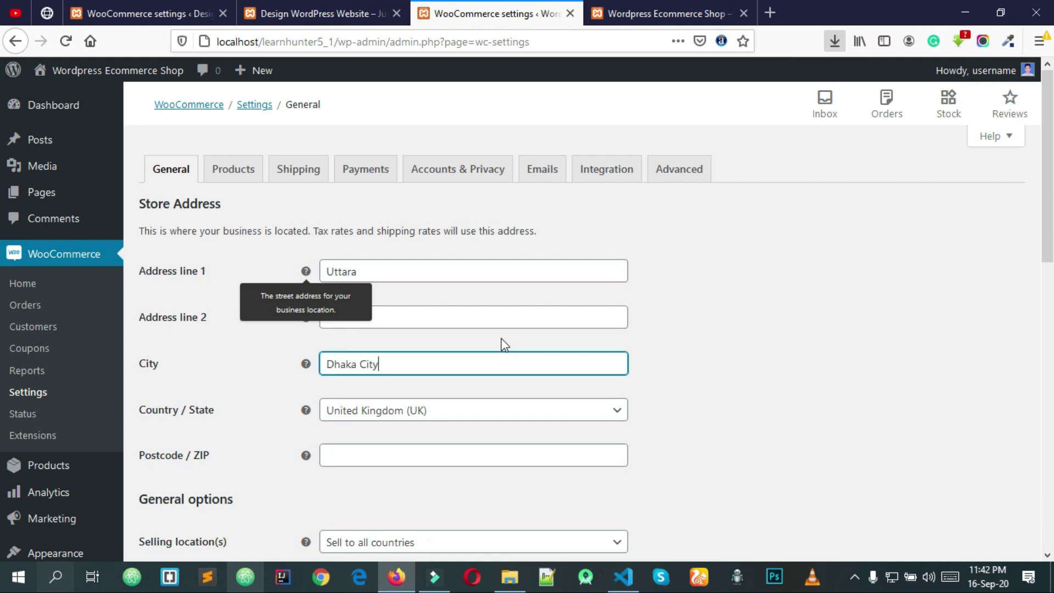
- Set the store's country and state to Bangladesh — Dhaka
scroll(419, 390, down, 3)
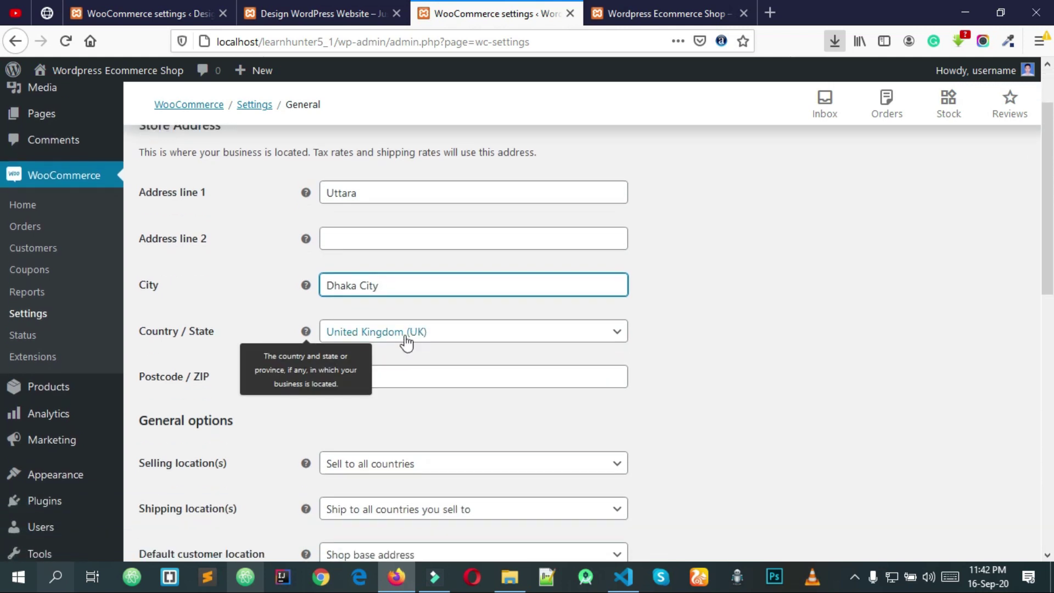
click(406, 343)
scroll(400, 362, up, 15)
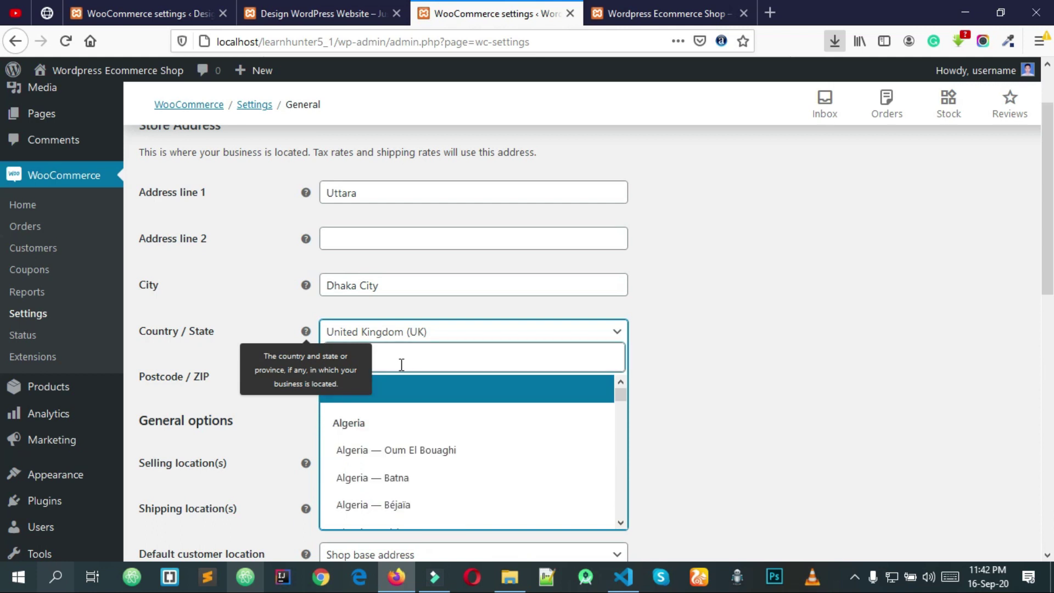
scroll(419, 451, down, 20)
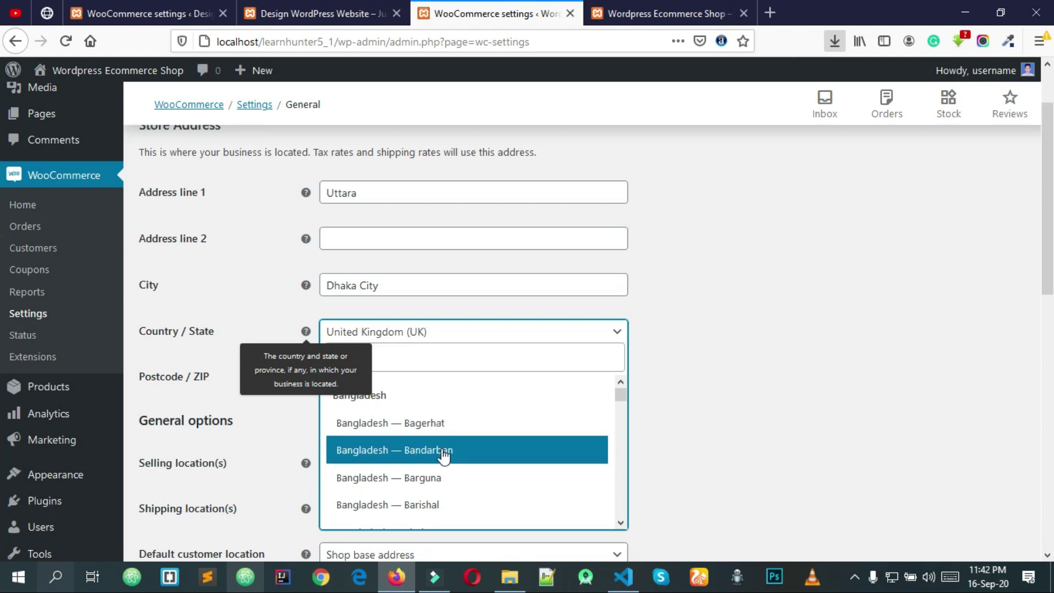
scroll(408, 469, down, 3)
scroll(411, 467, down, 6)
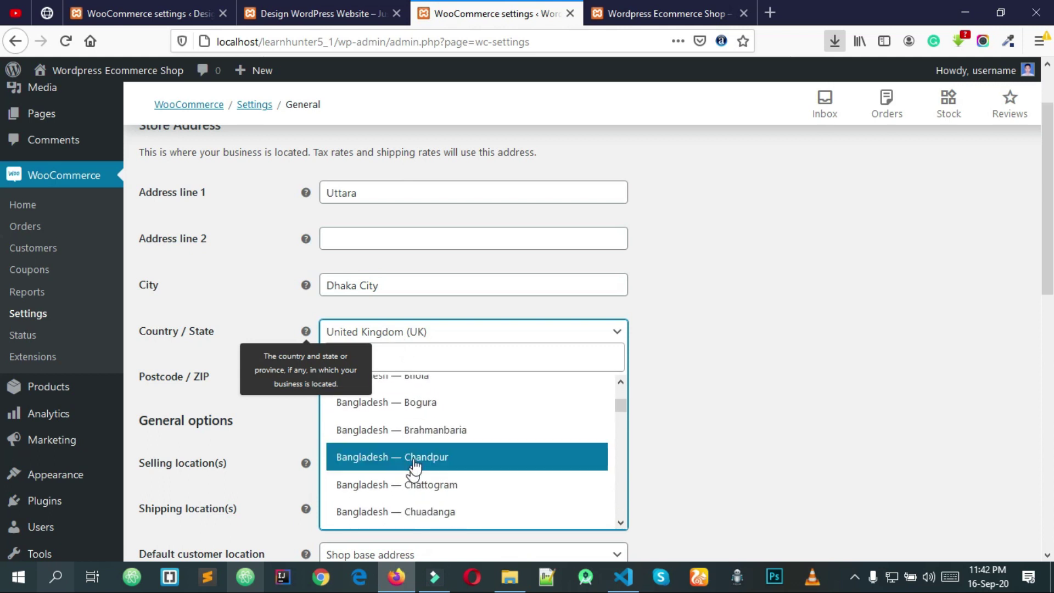
scroll(427, 464, up, 2)
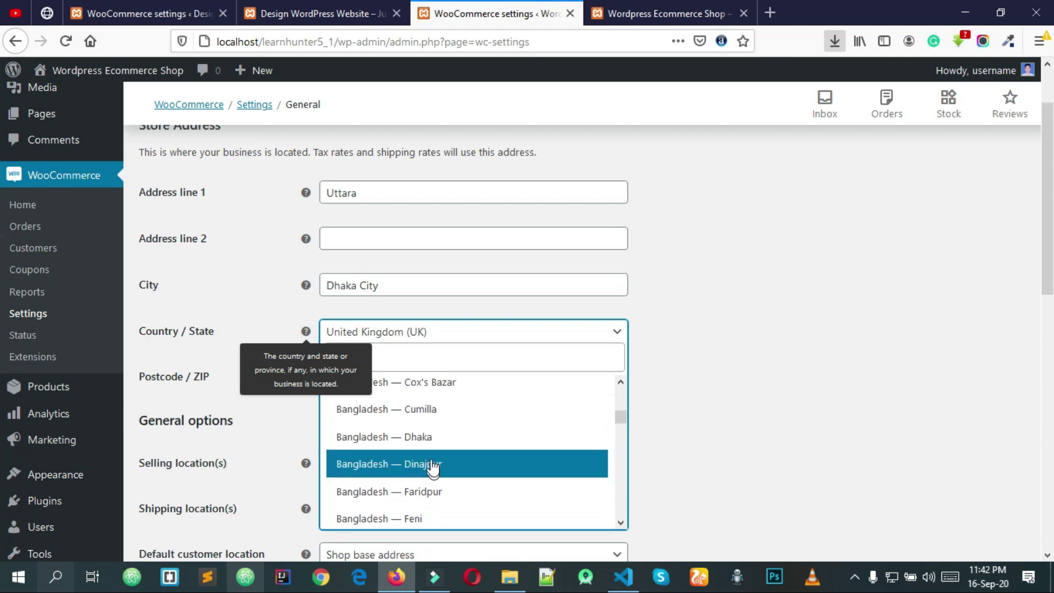
click(431, 433)
- Copy the area name from the first address line and search the web for its postal code in a new browser tab
click(454, 381)
click(384, 192)
key(ctrl+a)
key(ctrl+c)
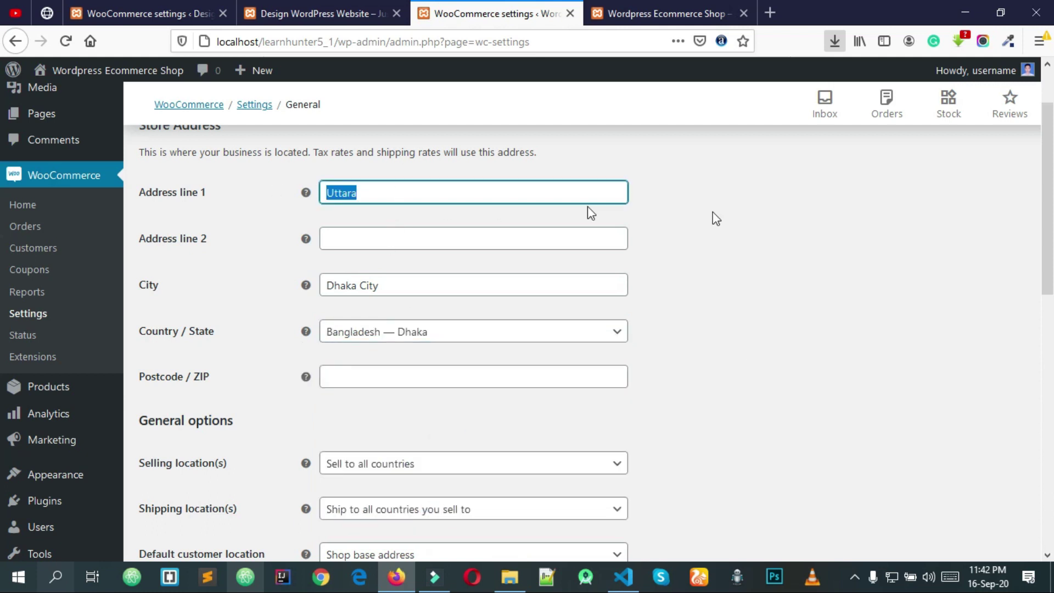
click(755, 296)
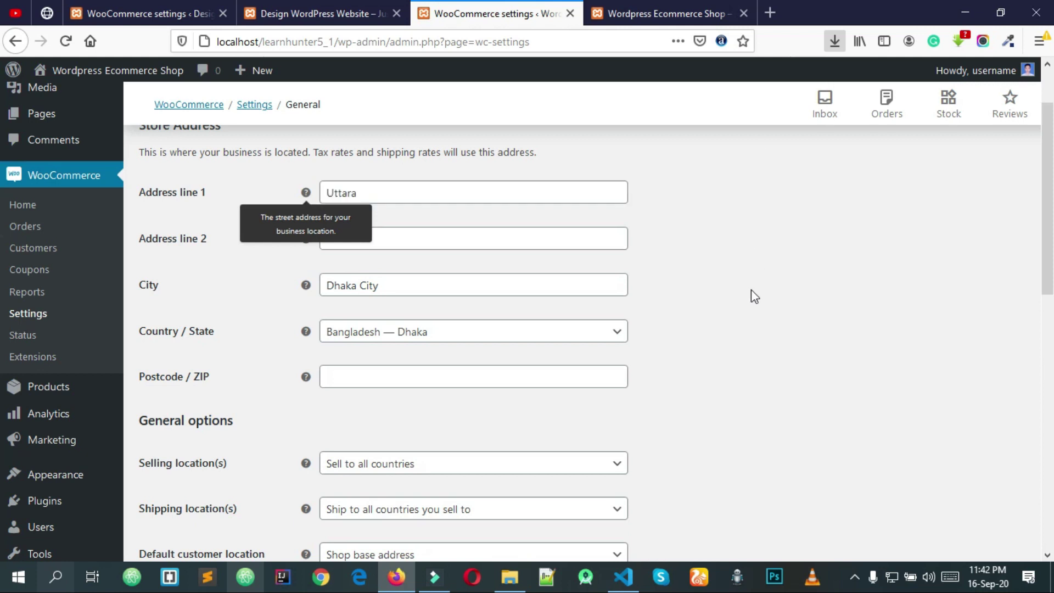
click(769, 12)
key(ctrl+v)
text(postal )
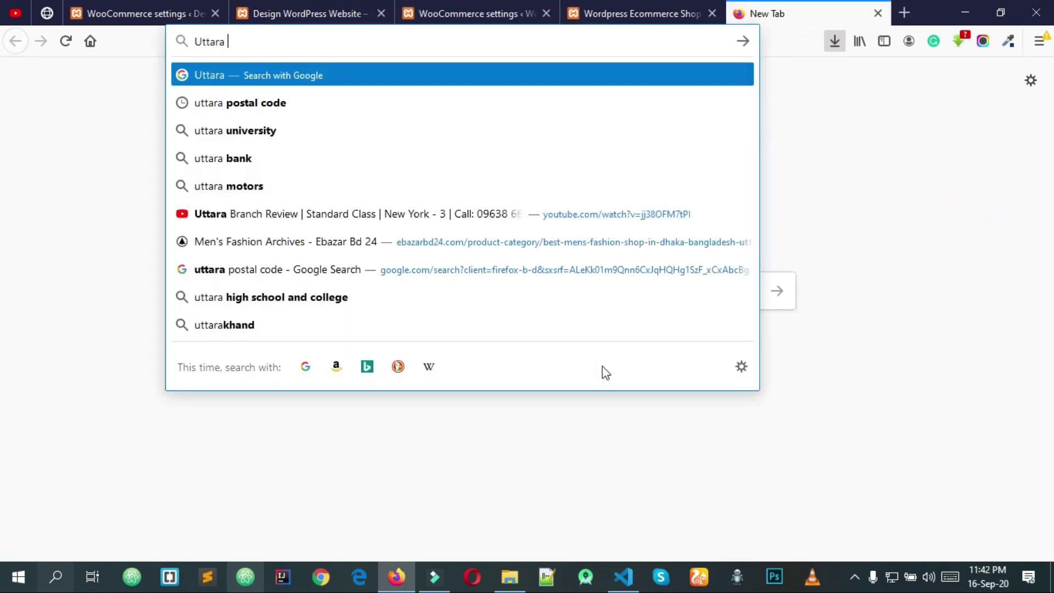
text(code)
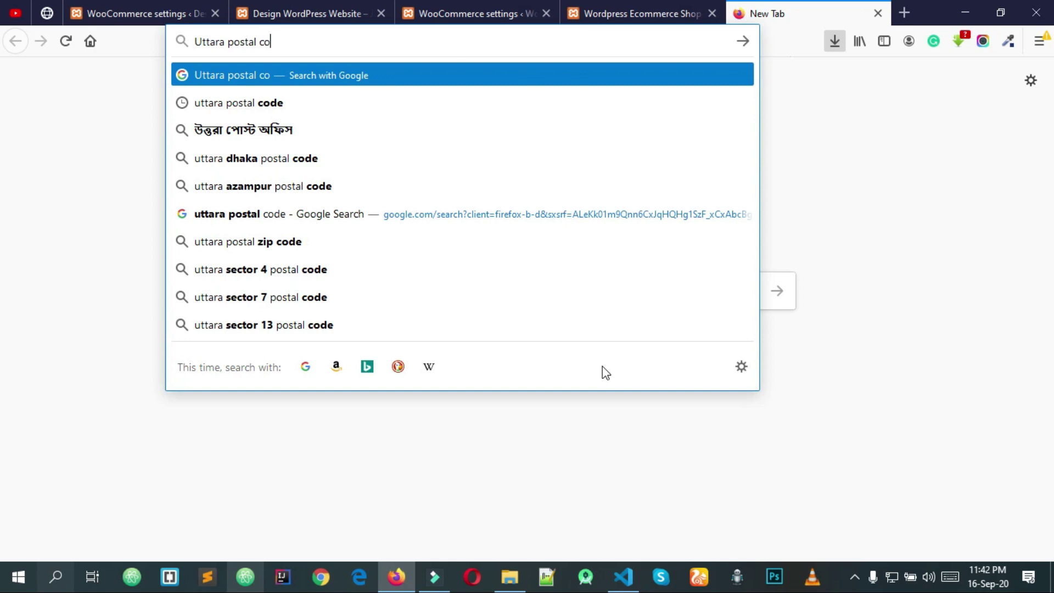
key(Return)
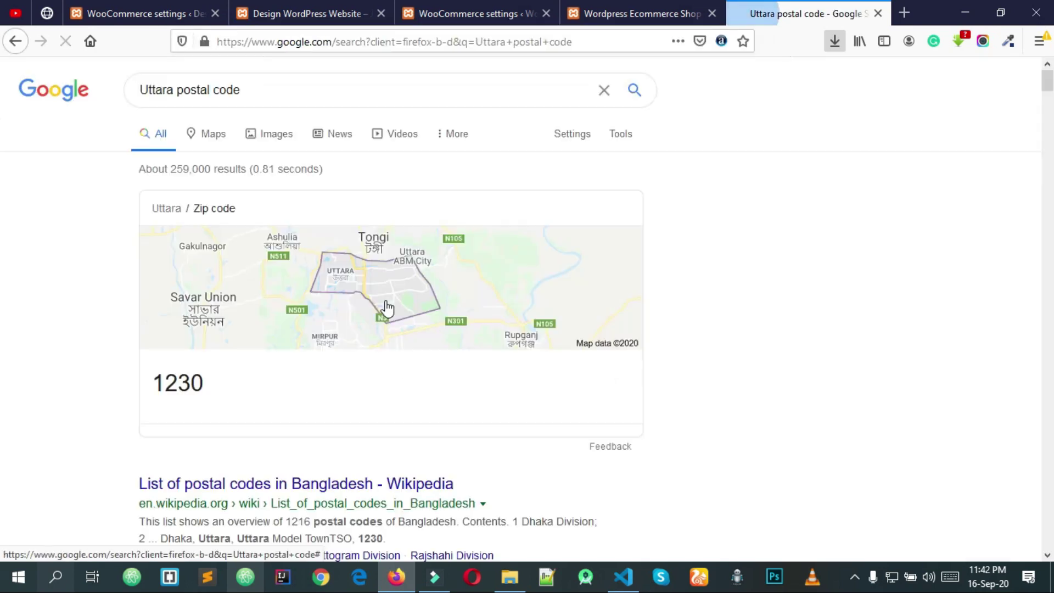
click(175, 397)
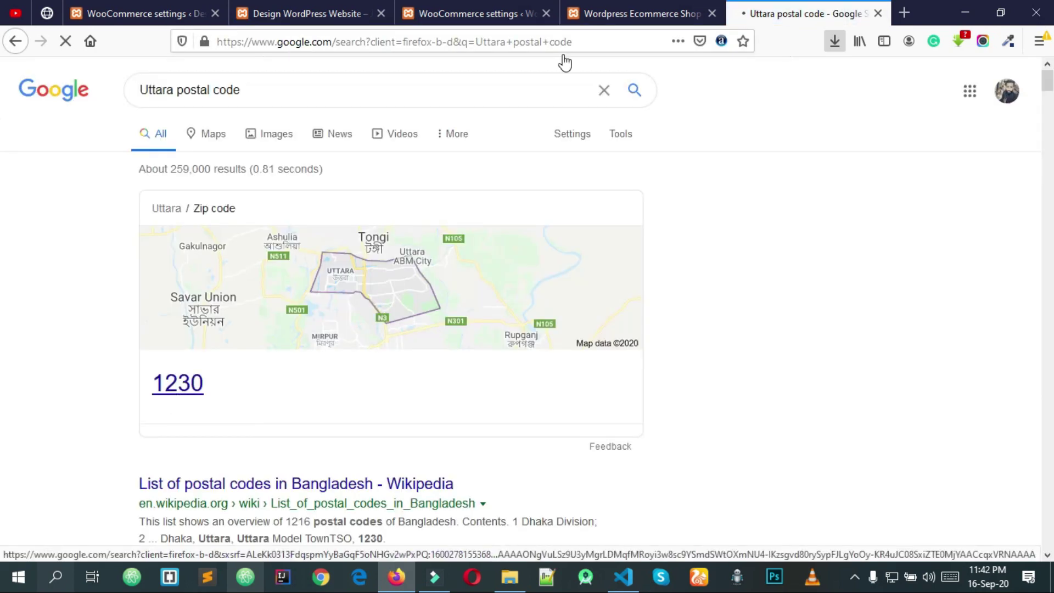
- Return to the WooCommerce settings and enter the postal code found as the store's Postcode / ZIP
click(478, 13)
click(362, 374)
text(1230)
- Set the selling locations to Sell to specific countries and add Bangladesh as the country
scroll(426, 421, down, 3)
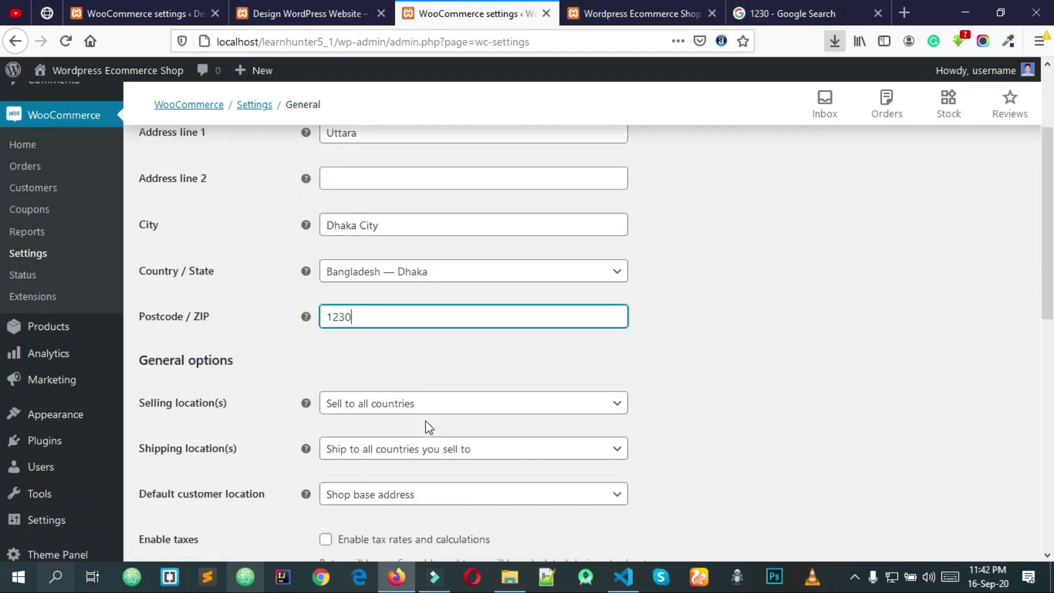
scroll(290, 229, down, 5)
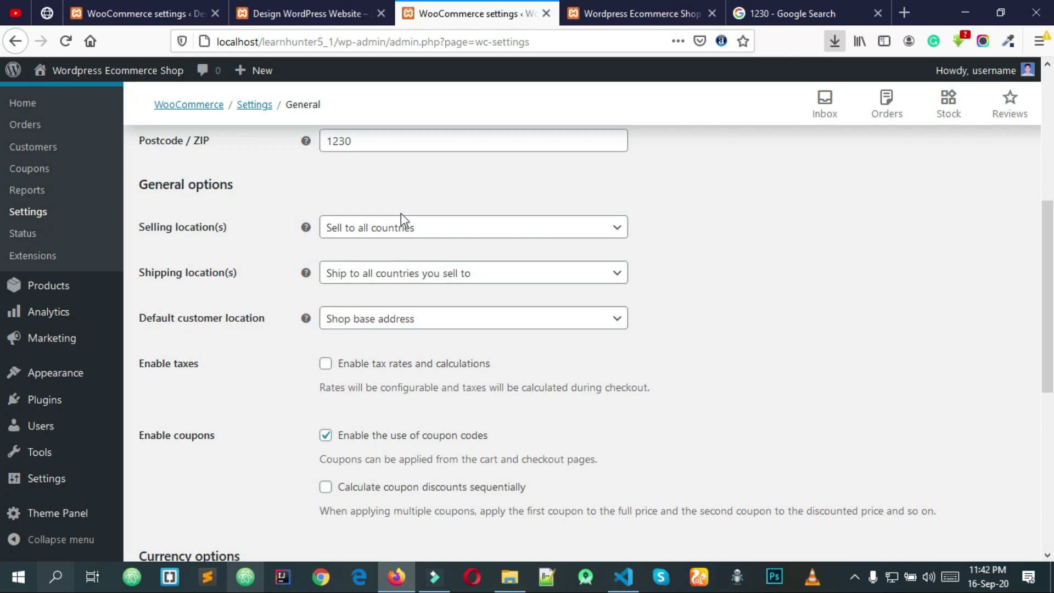
click(396, 228)
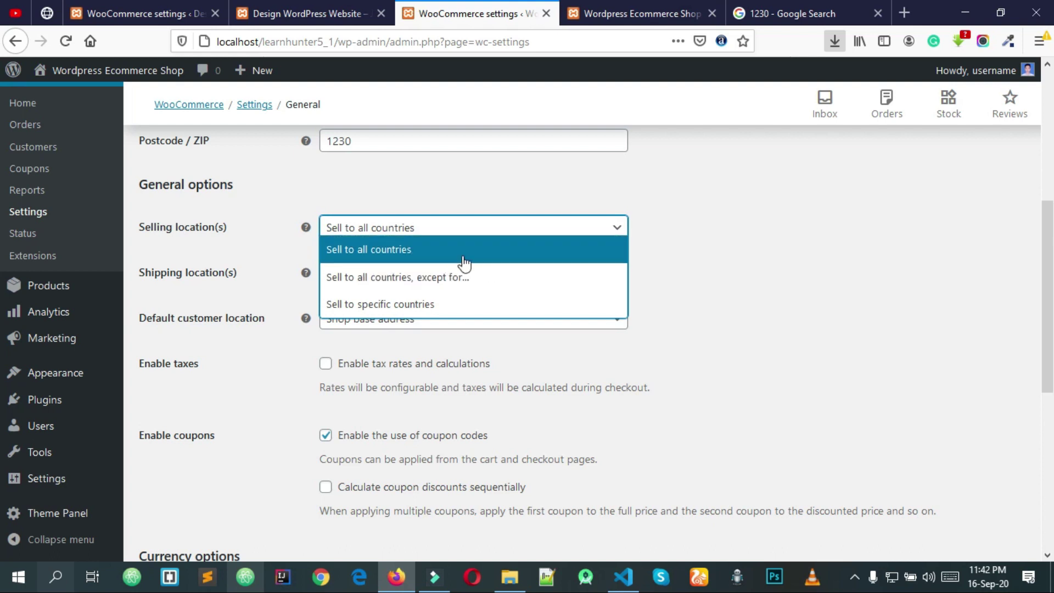
click(420, 305)
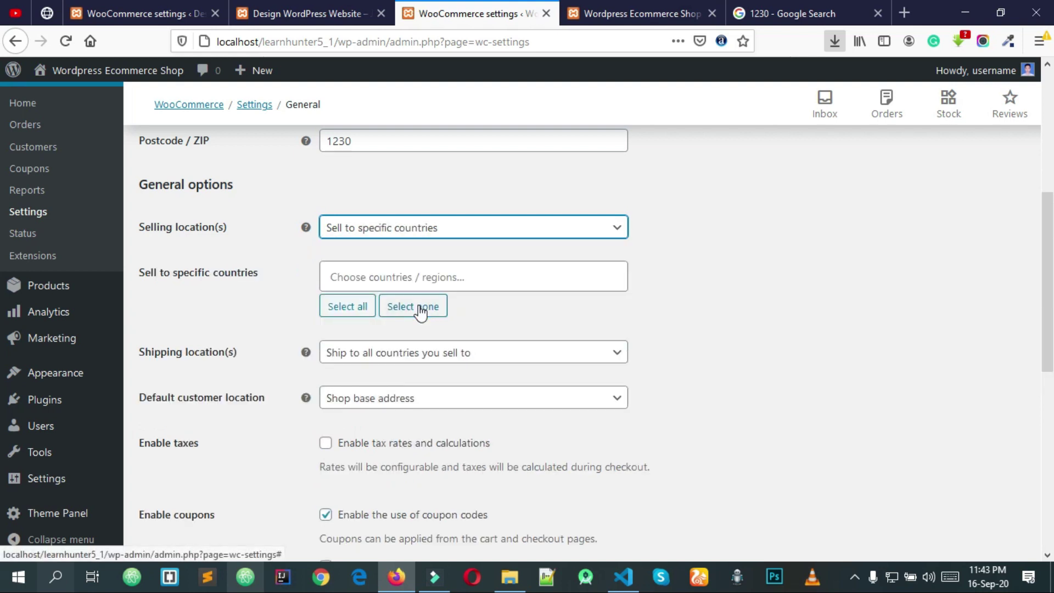
click(392, 268)
text(bangla)
click(393, 308)
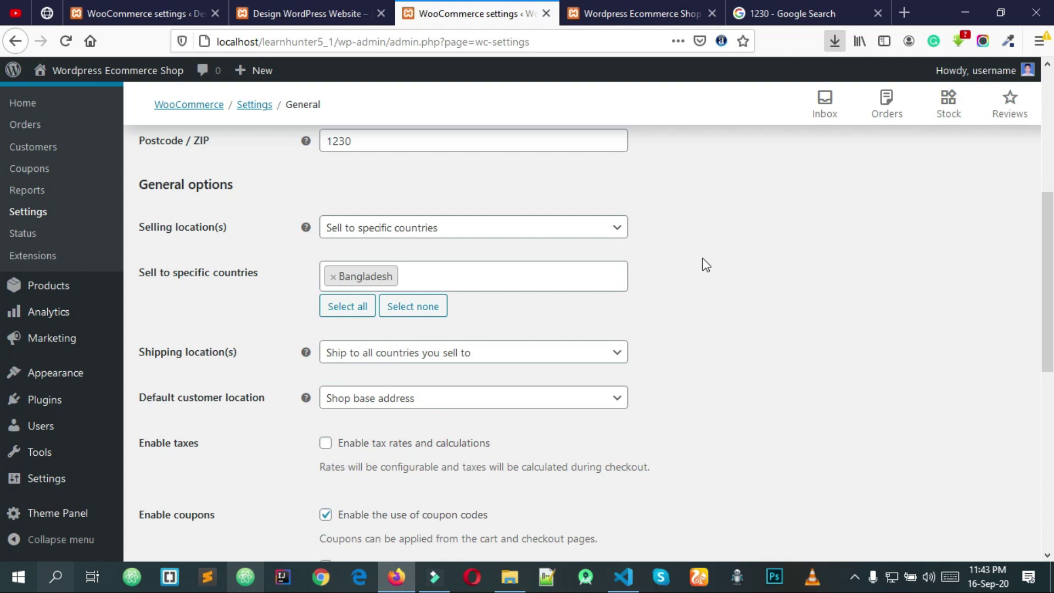
- Examine the available shipping location options, then close the list without choosing another option
scroll(706, 265, down, 3)
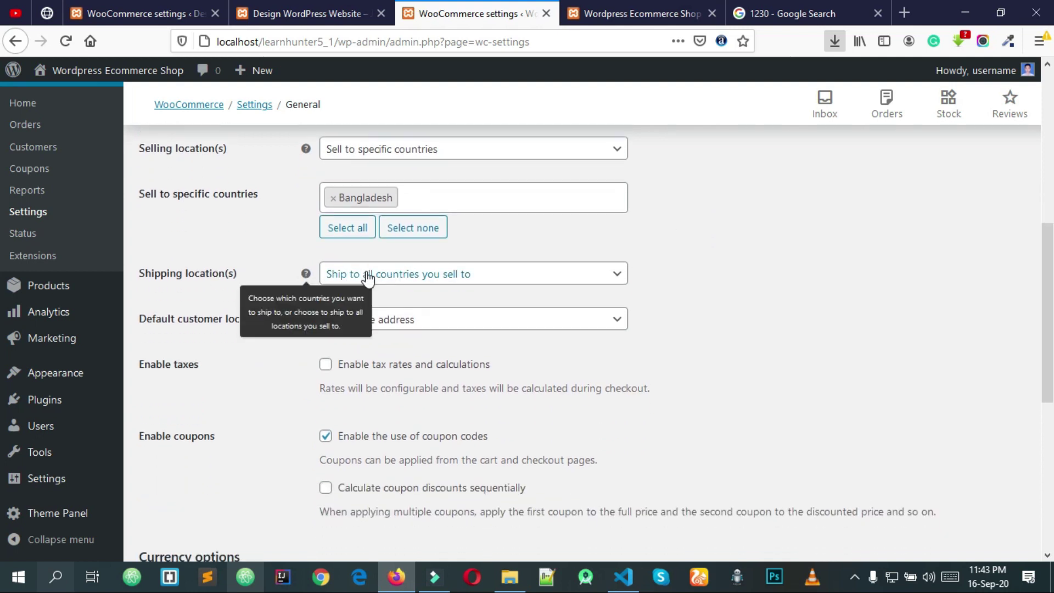
click(368, 279)
double_click(392, 279)
click(400, 278)
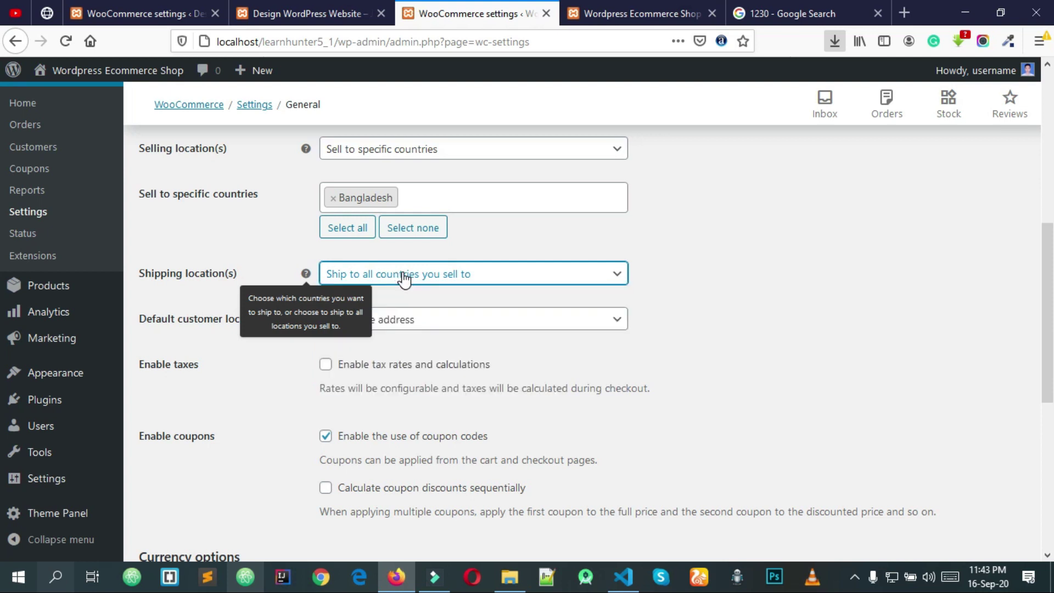
click(428, 279)
click(428, 277)
double_click(447, 279)
click(448, 278)
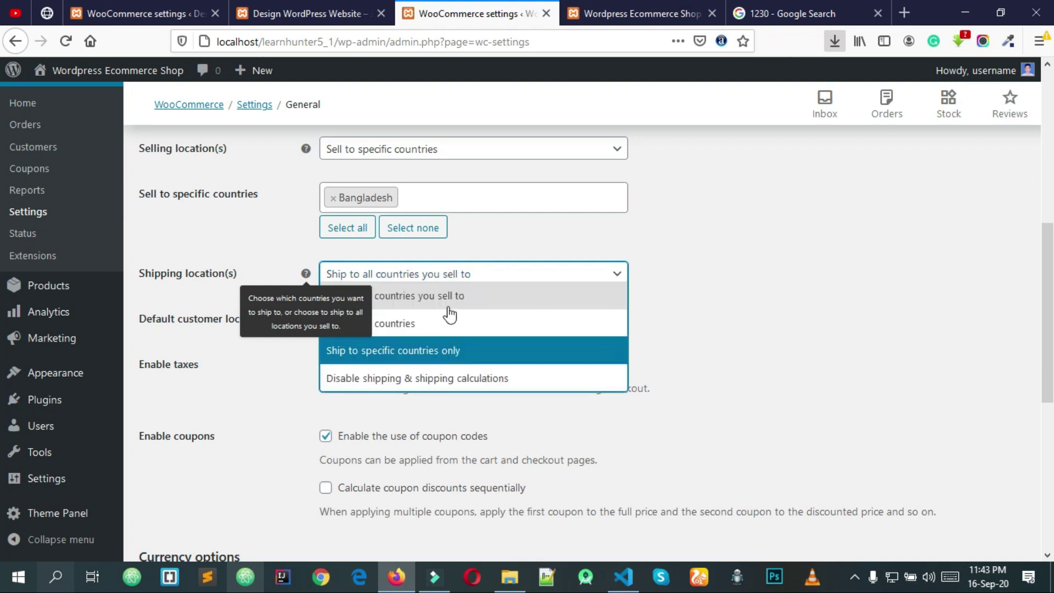
click(347, 278)
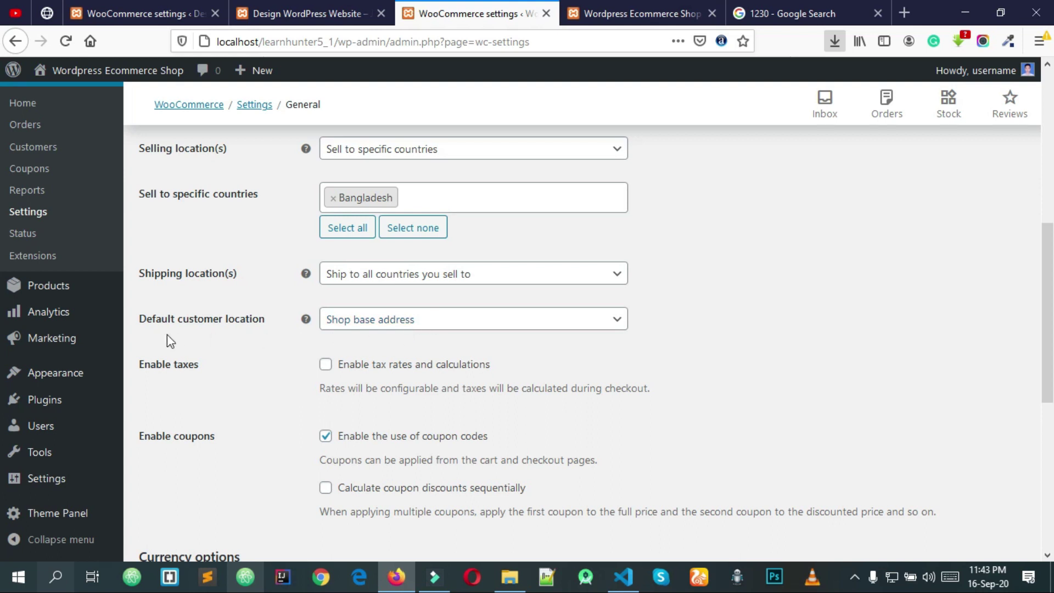
- Compare the default customer location options with the store address and choose Shop base address
click(462, 321)
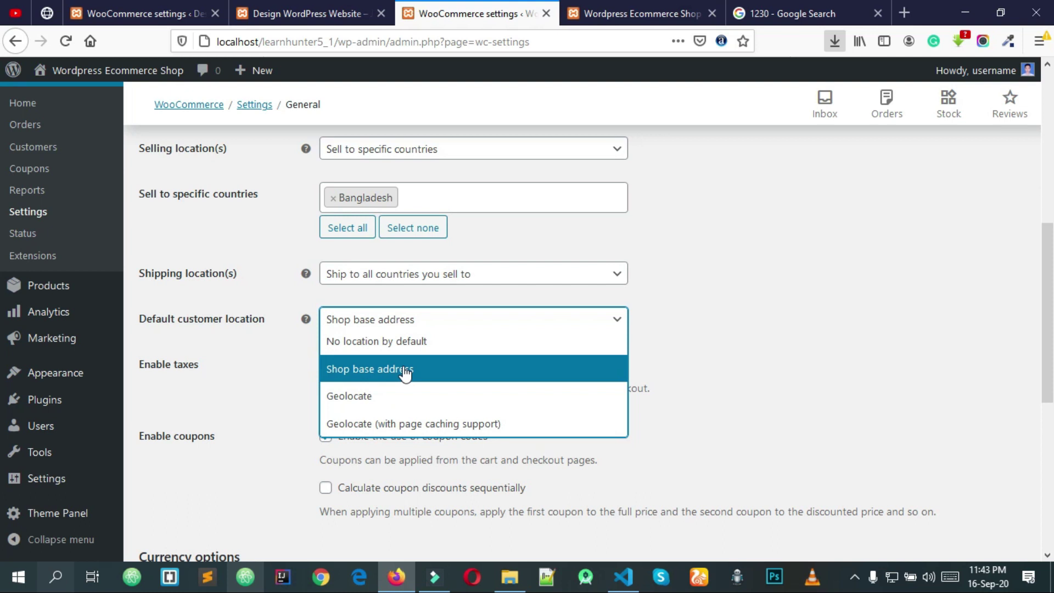
scroll(386, 192, up, 7)
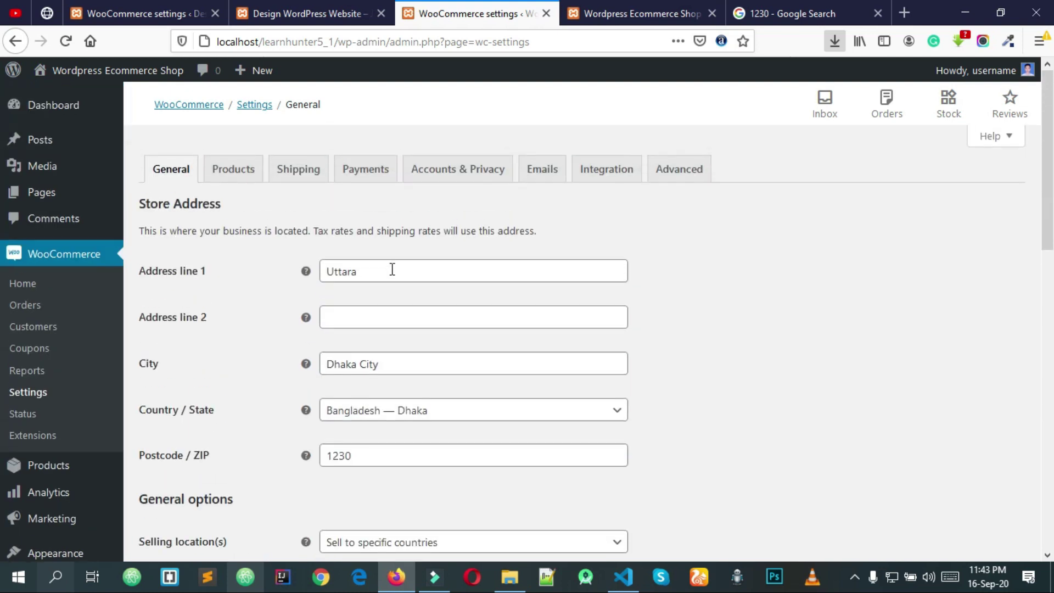
scroll(360, 296, down, 7)
click(417, 452)
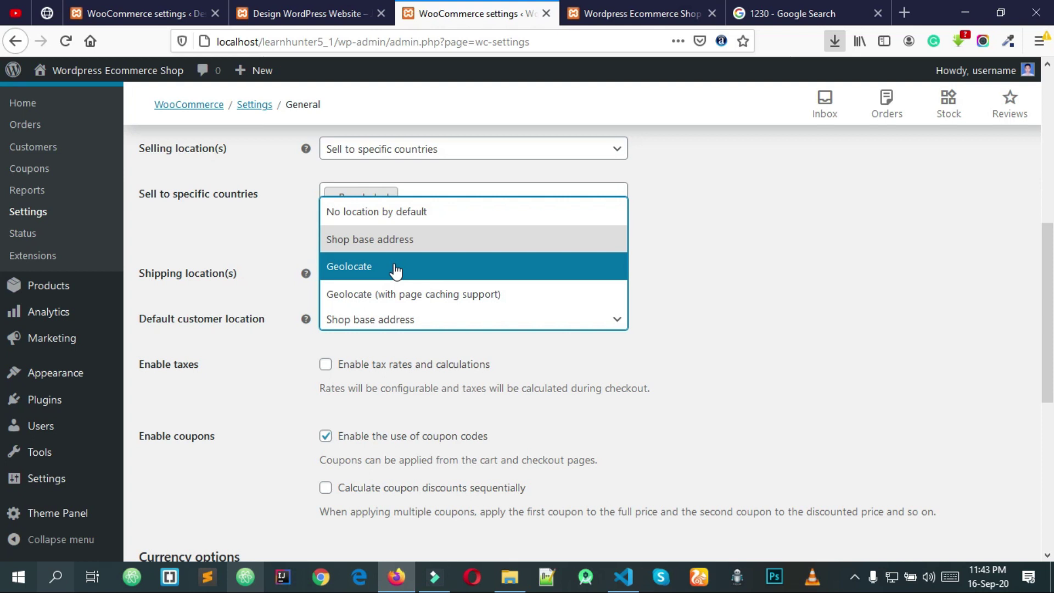
click(434, 252)
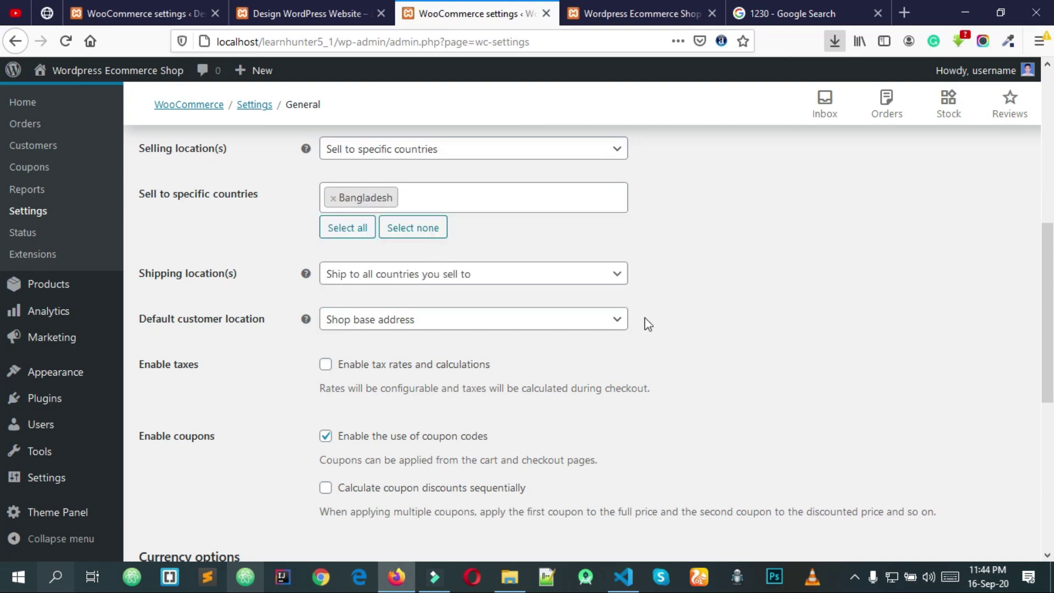
- Add India to the specific countries the store sells to
scroll(644, 322, down, 3)
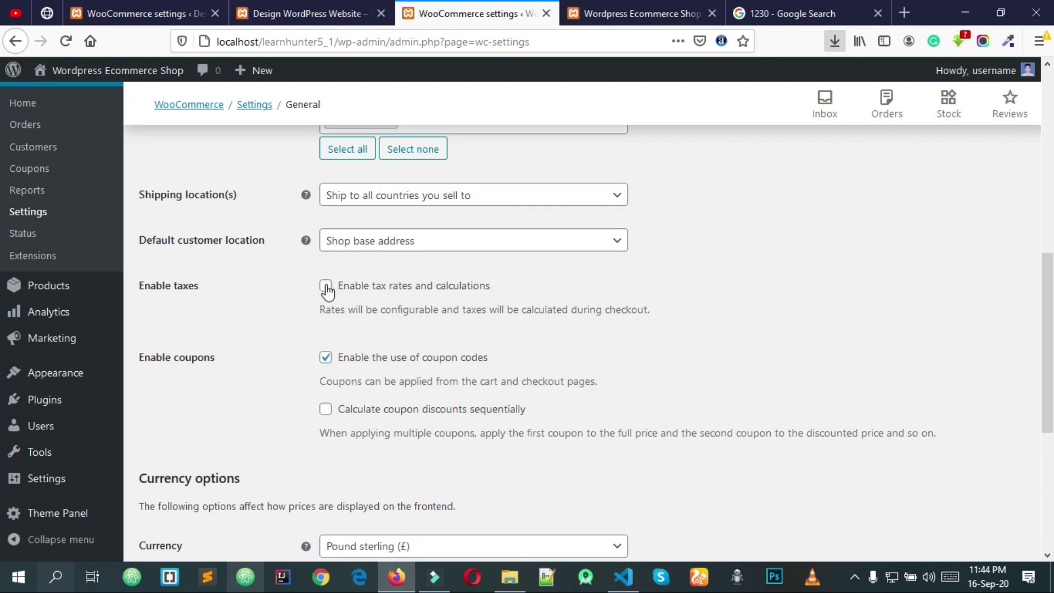
scroll(377, 245, up, 3)
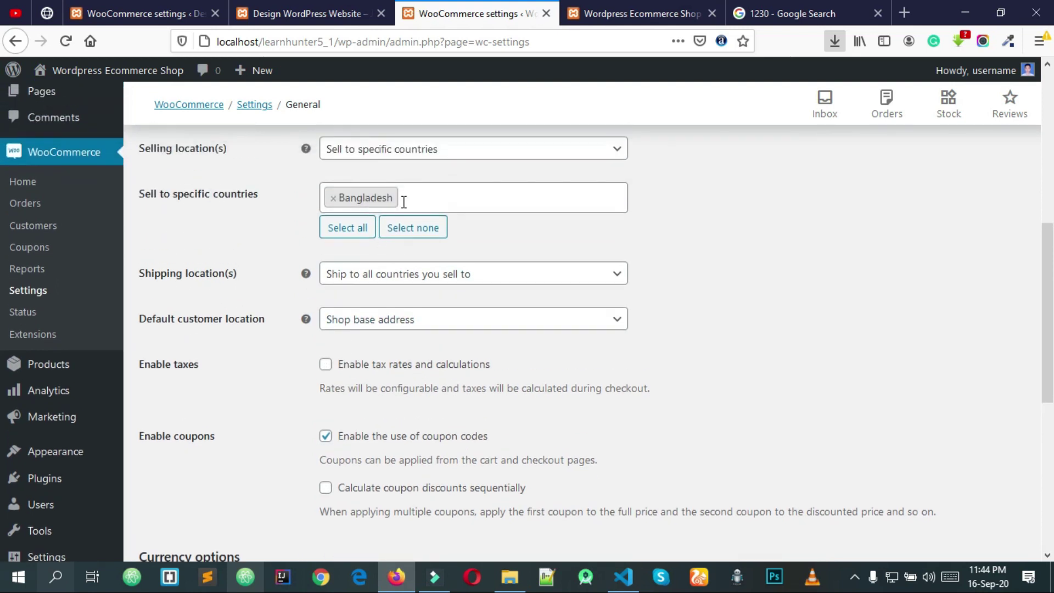
click(448, 203)
text(inda)
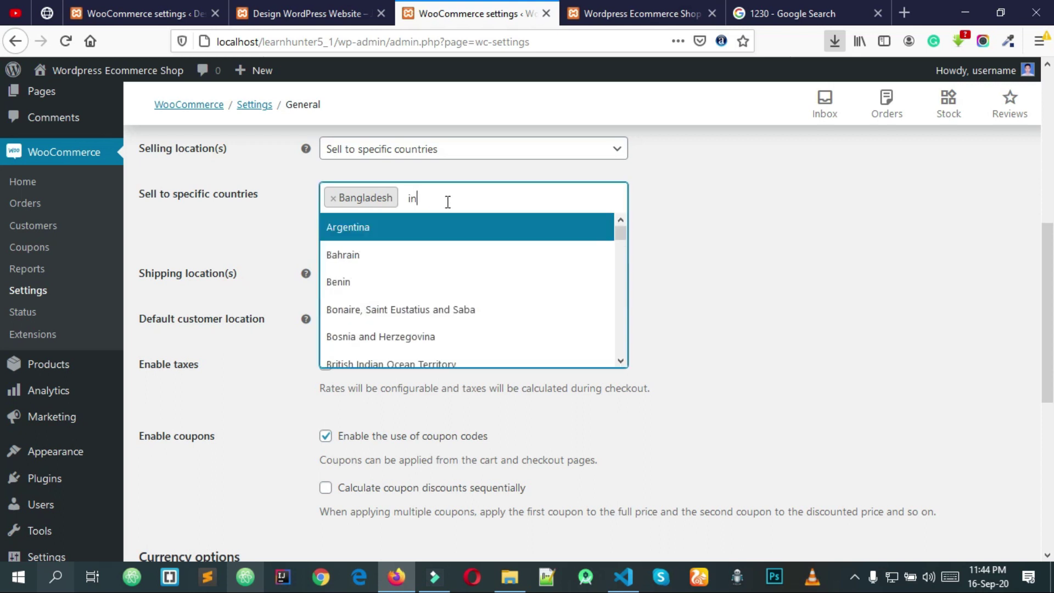
click(447, 202)
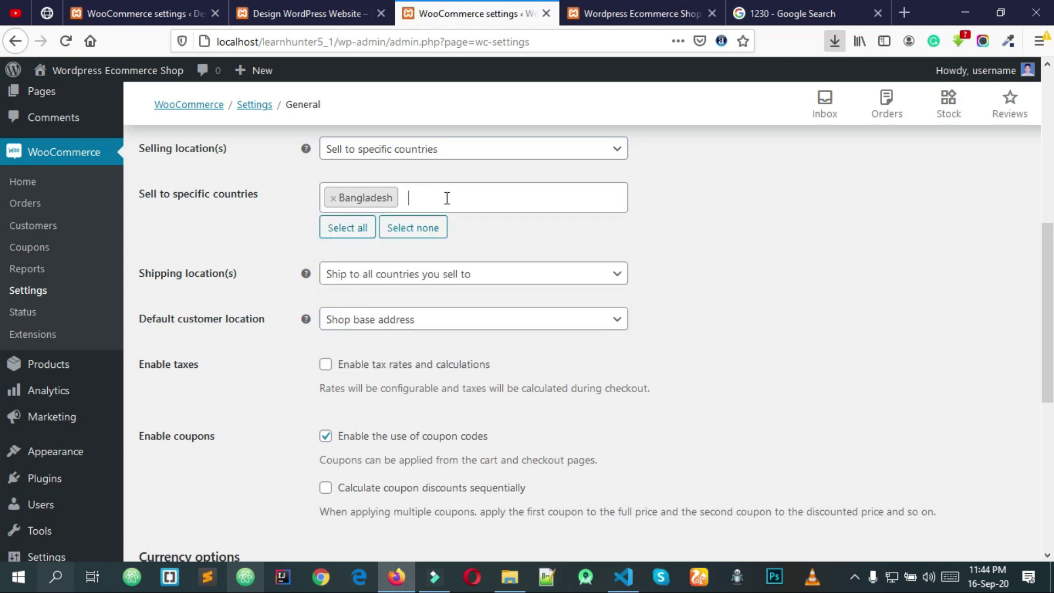
click(447, 198)
text(indi)
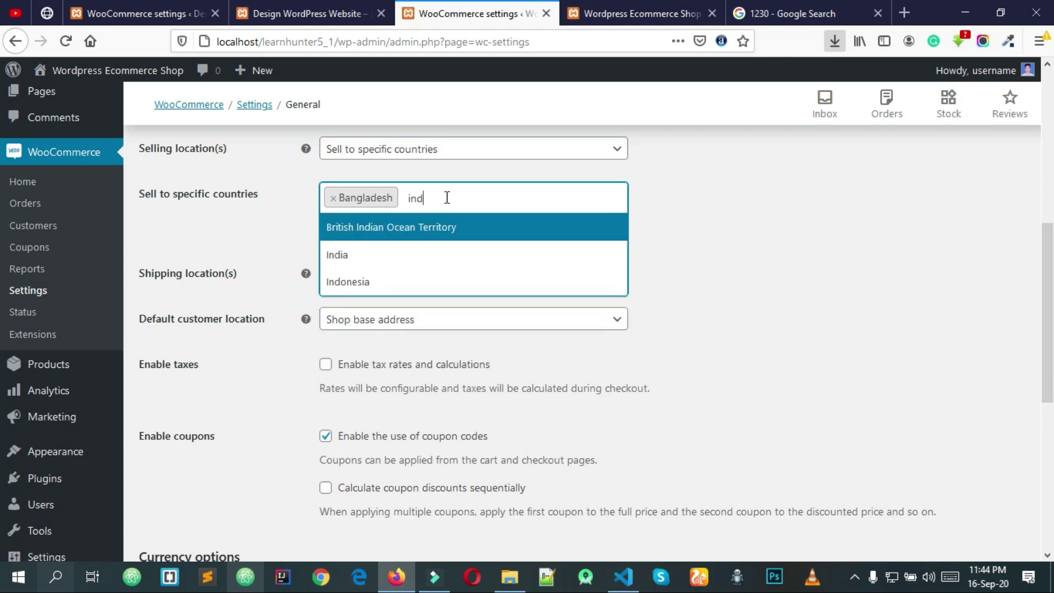
click(384, 255)
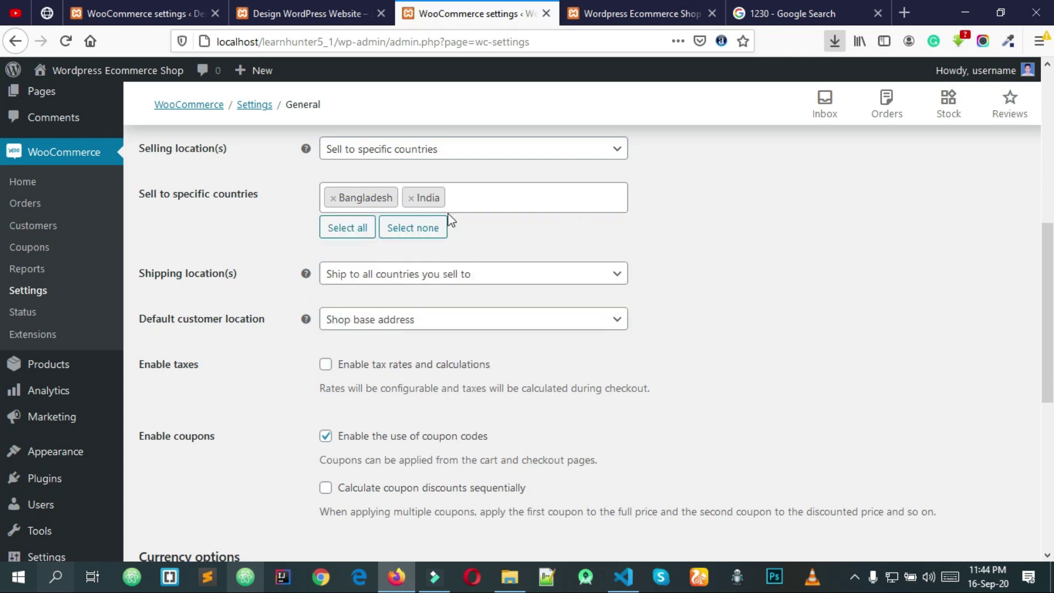
- Review the selling, shipping, tax and coupon options and save the general settings
scroll(404, 253, up, 2)
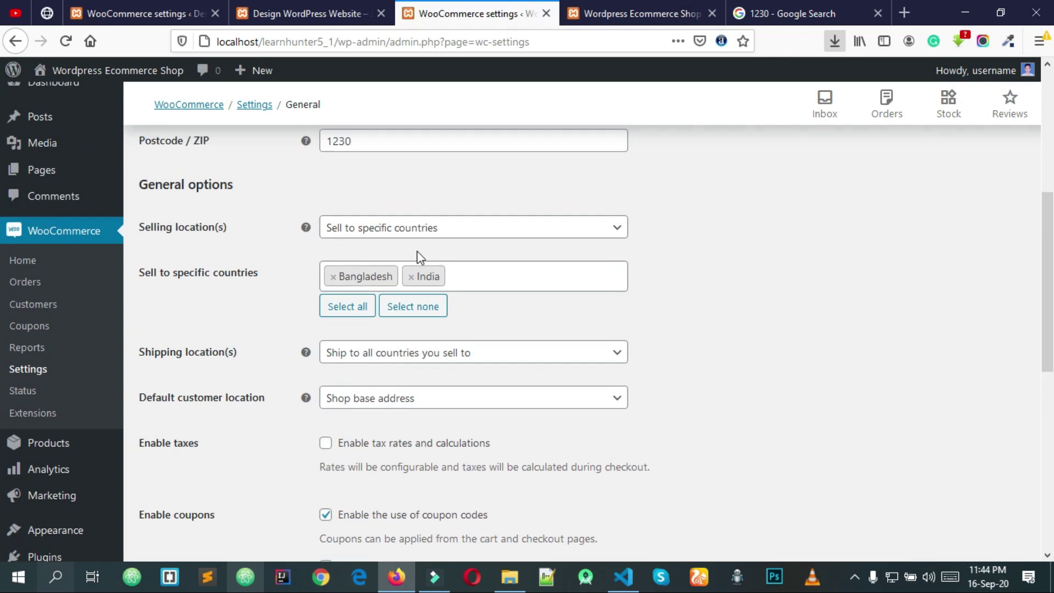
scroll(821, 364, down, 4)
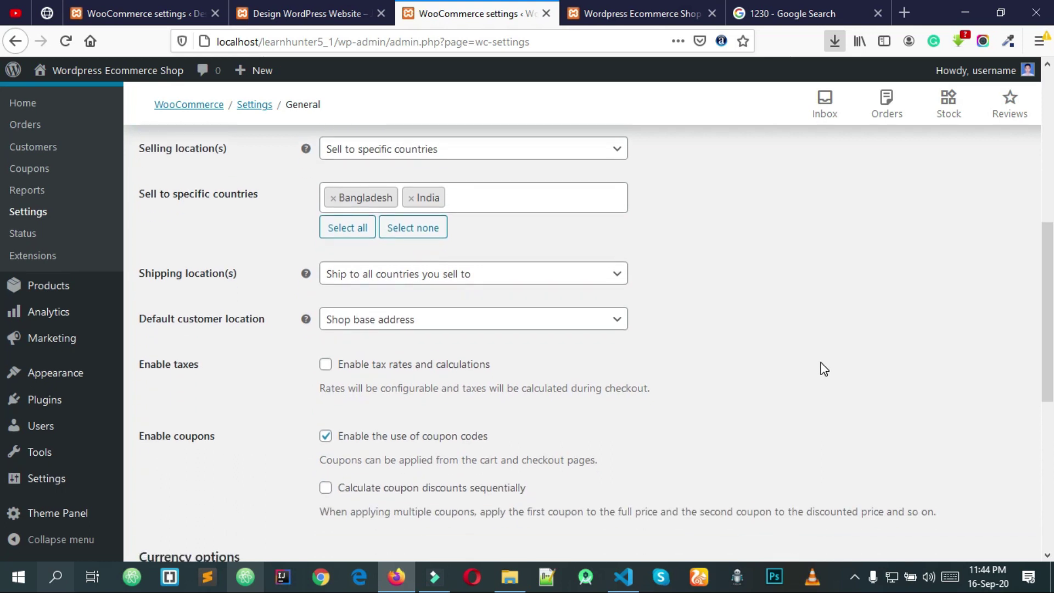
scroll(305, 301, down, 6)
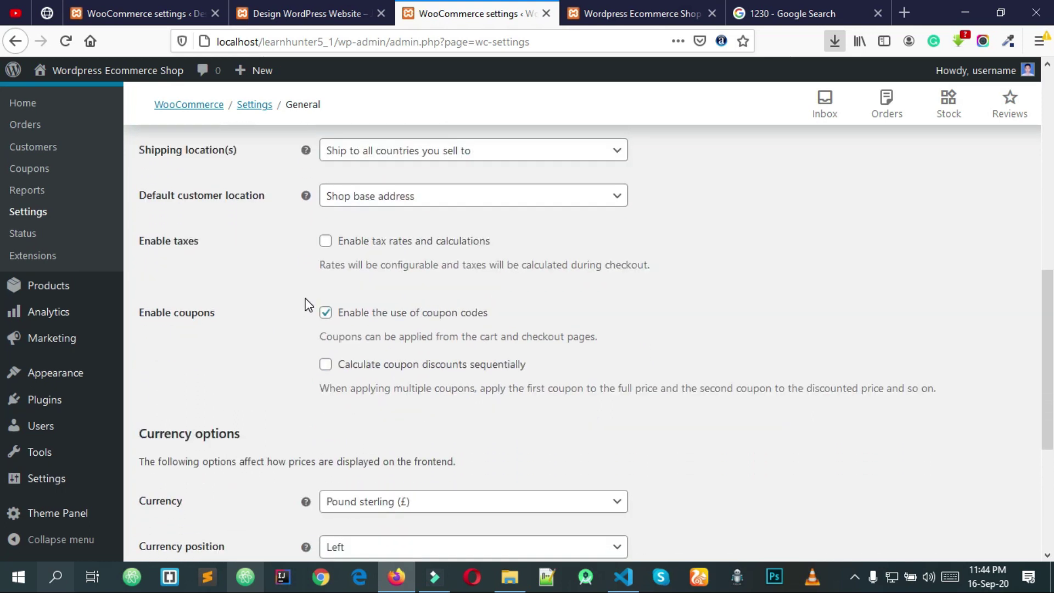
click(176, 480)
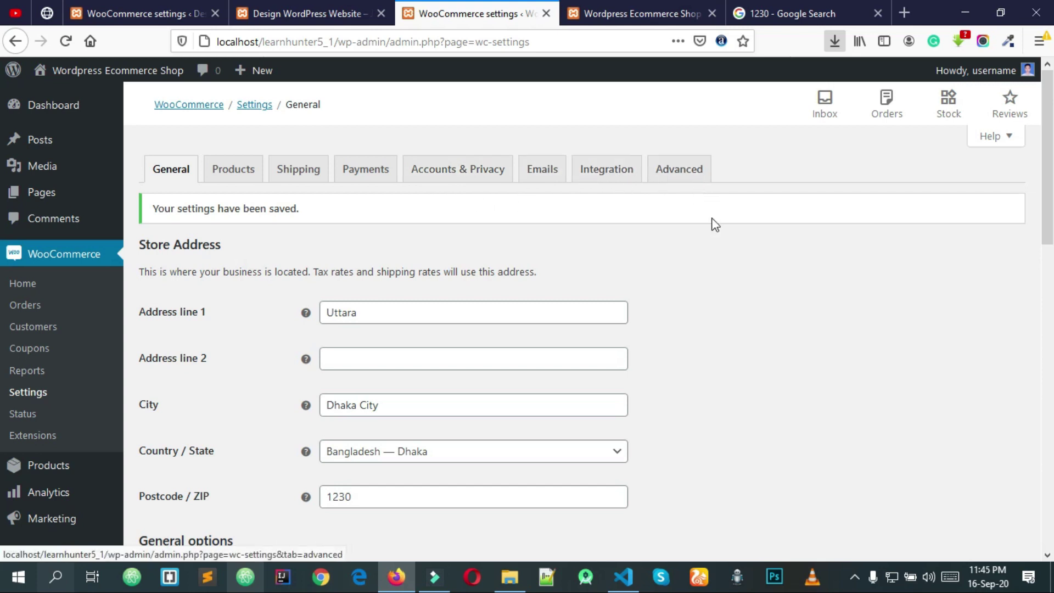
- Enable tax rates and calculations in the general options and save the changes
scroll(702, 233, down, 5)
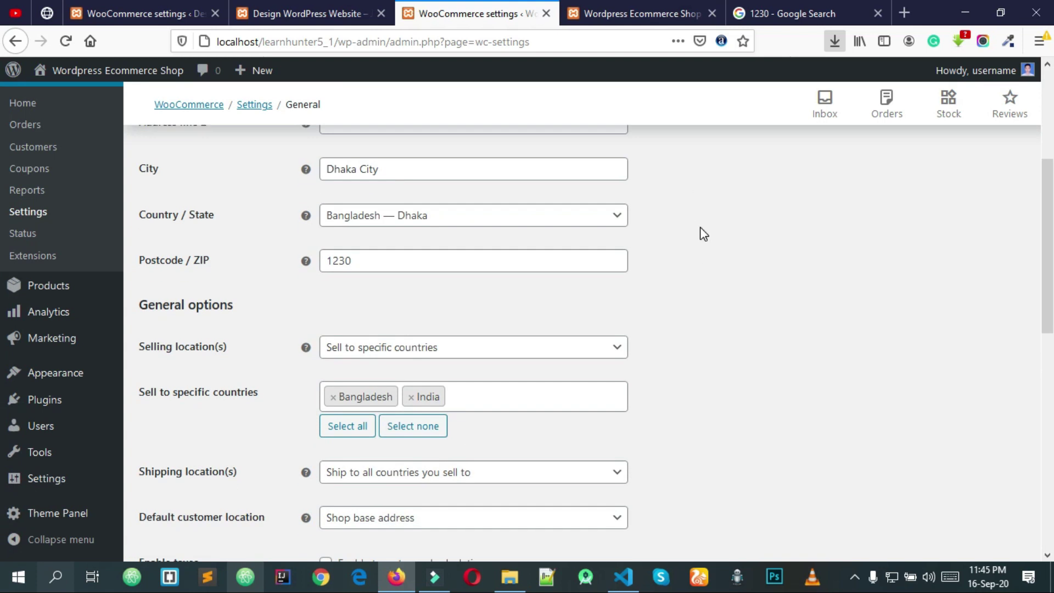
scroll(699, 226, down, 3)
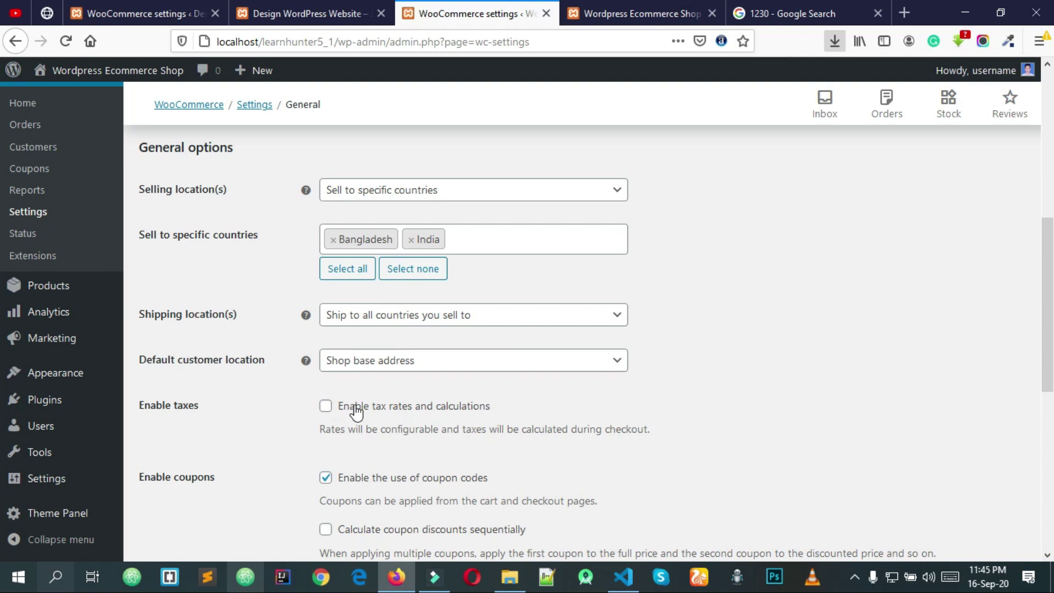
click(409, 412)
scroll(650, 275, down, 7)
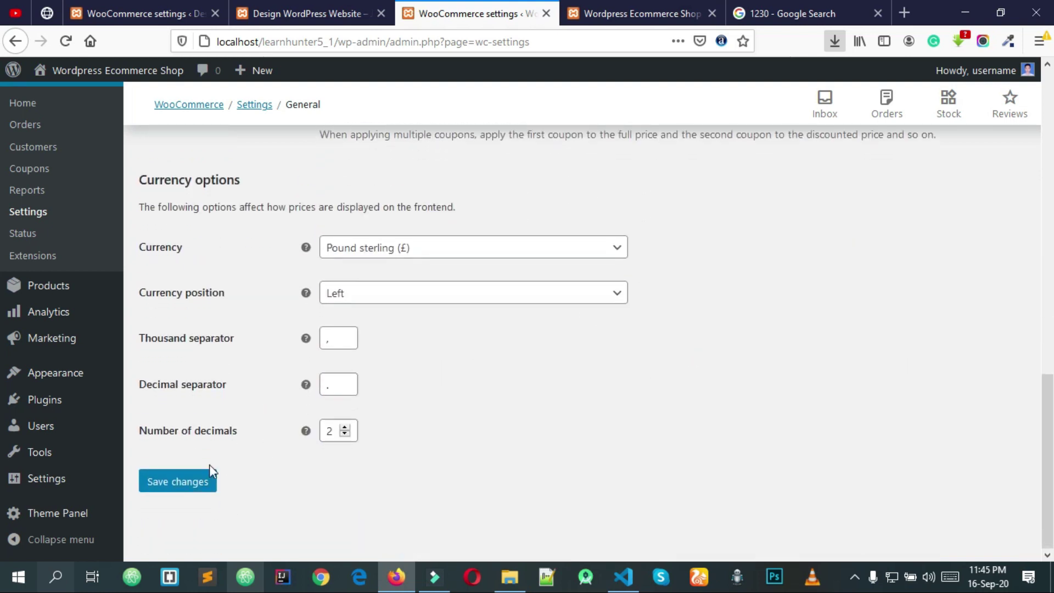
click(199, 483)
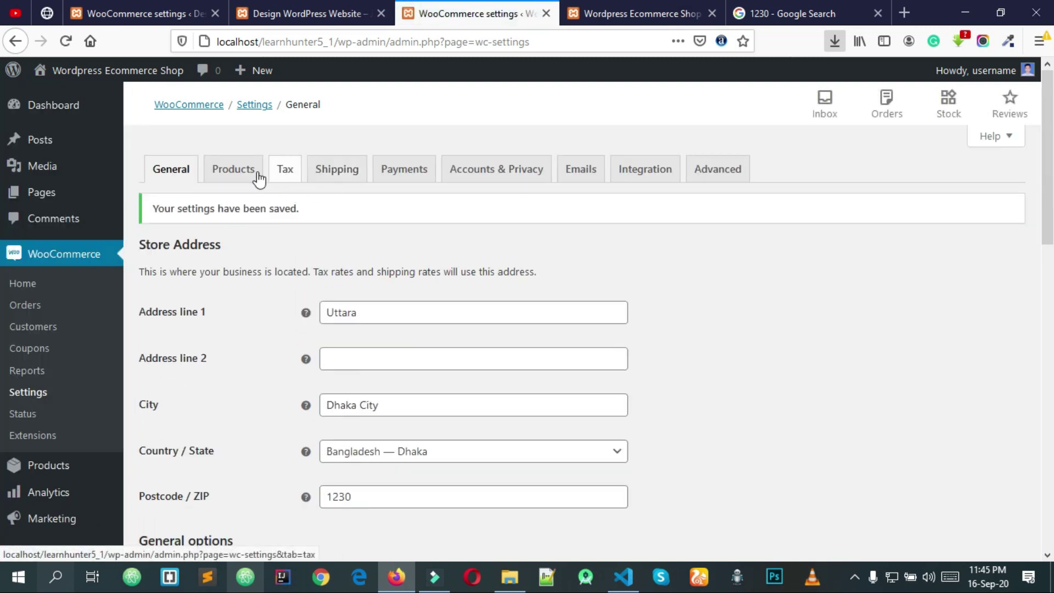
- Open the WooCommerce Tax settings and examine the available tax options
click(288, 175)
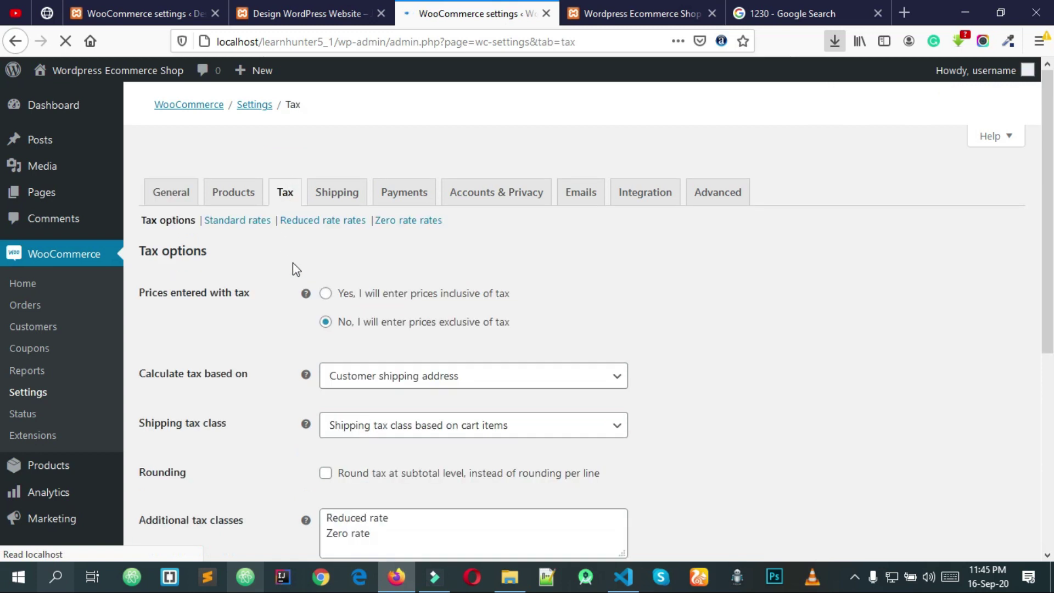
scroll(353, 212, down, 4)
scroll(345, 225, down, 2)
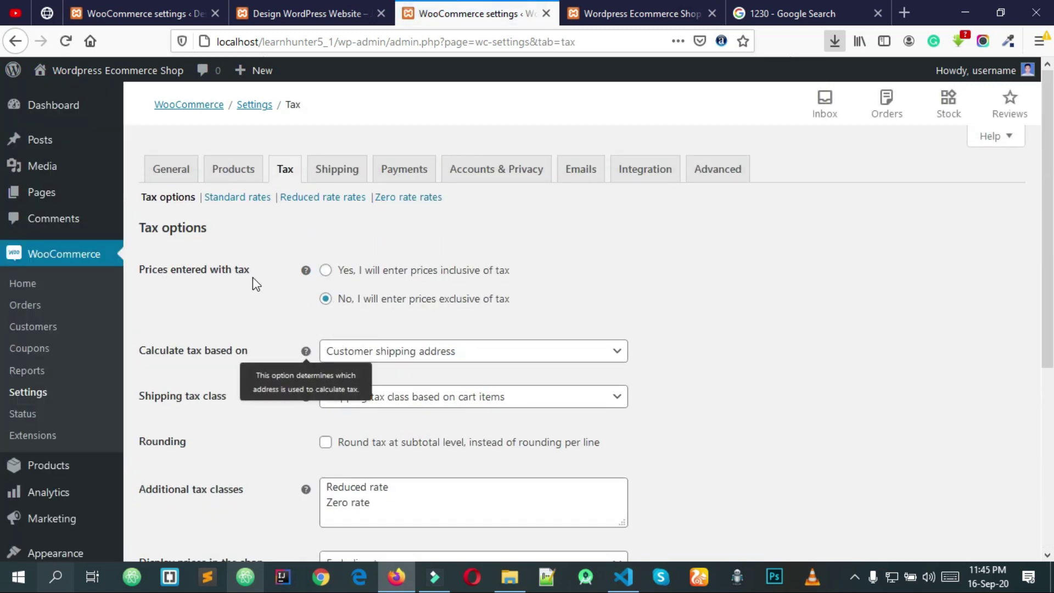
- Return to the General settings and examine the tax and coupon options
click(178, 170)
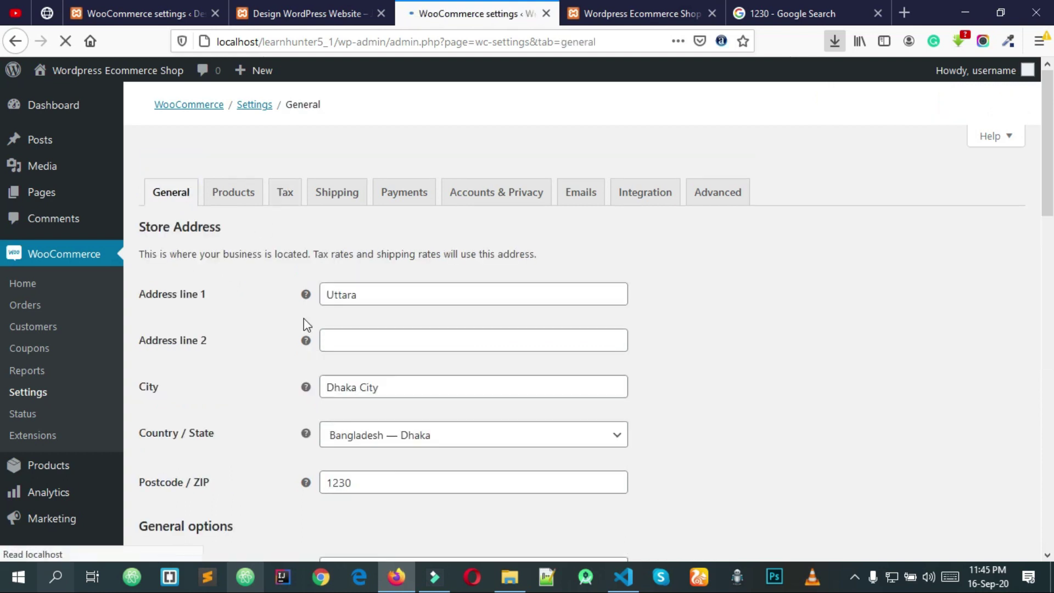
scroll(305, 321, down, 6)
scroll(308, 324, down, 10)
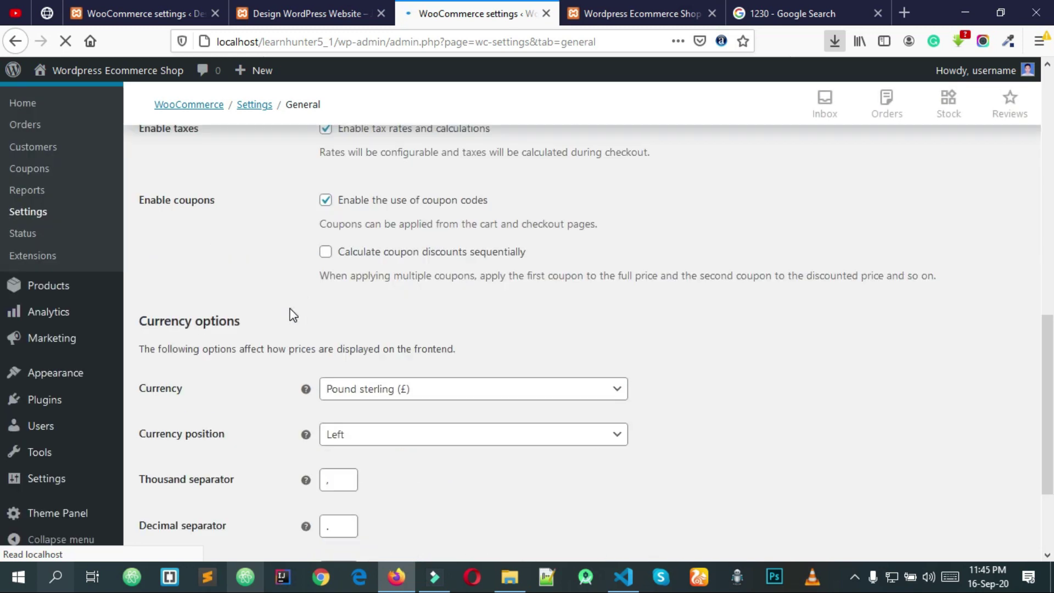
scroll(266, 316, up, 3)
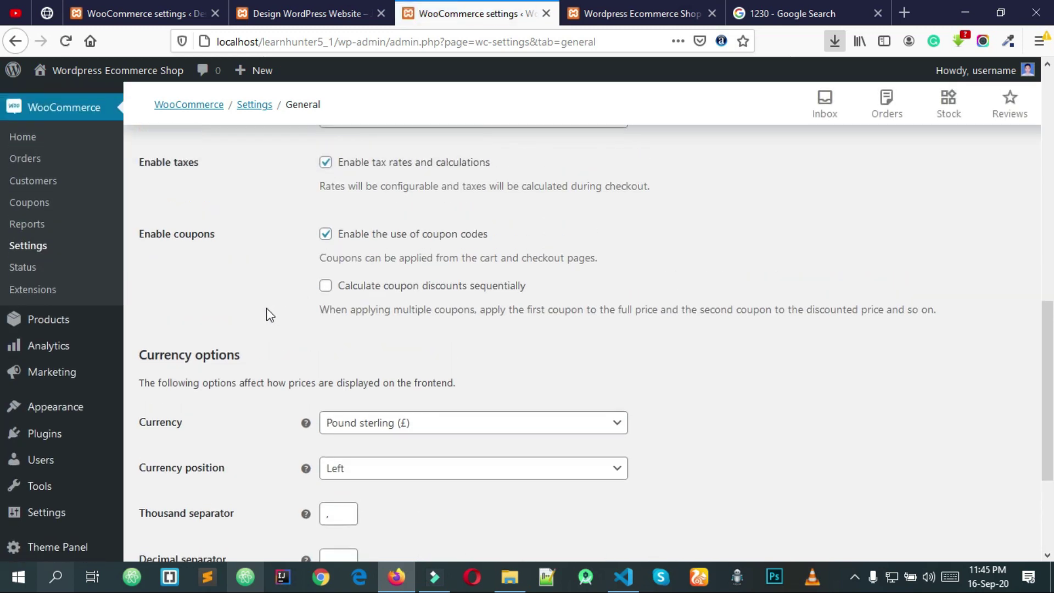
scroll(219, 287, up, 3)
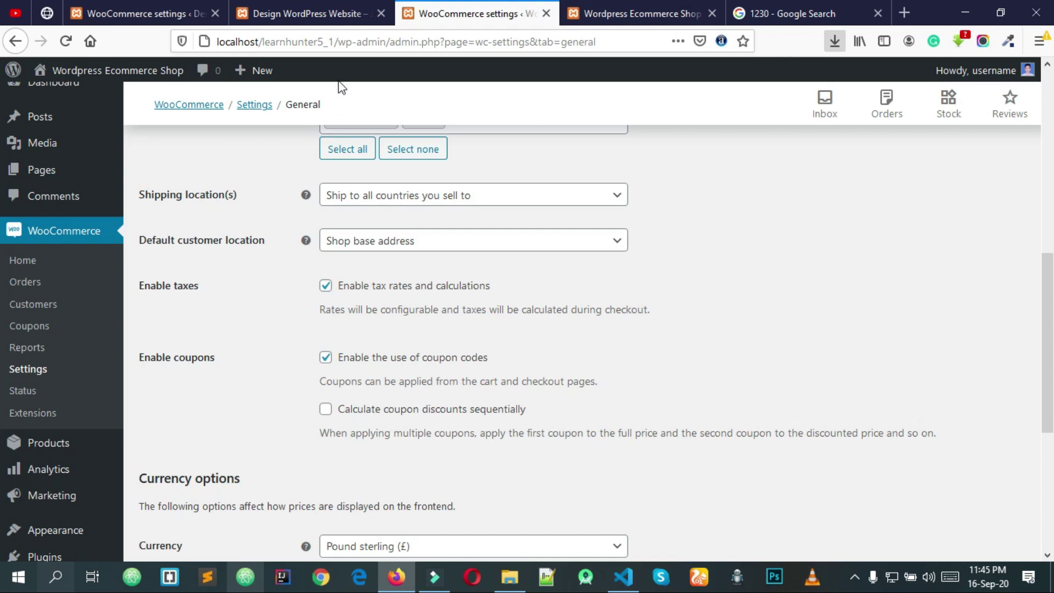
- Open the Album product from the LEARNHUNTER demo shop's cart preview and check the coupon option in the WooCommerce settings
click(308, 13)
scroll(735, 285, down, 3)
scroll(732, 277, up, 3)
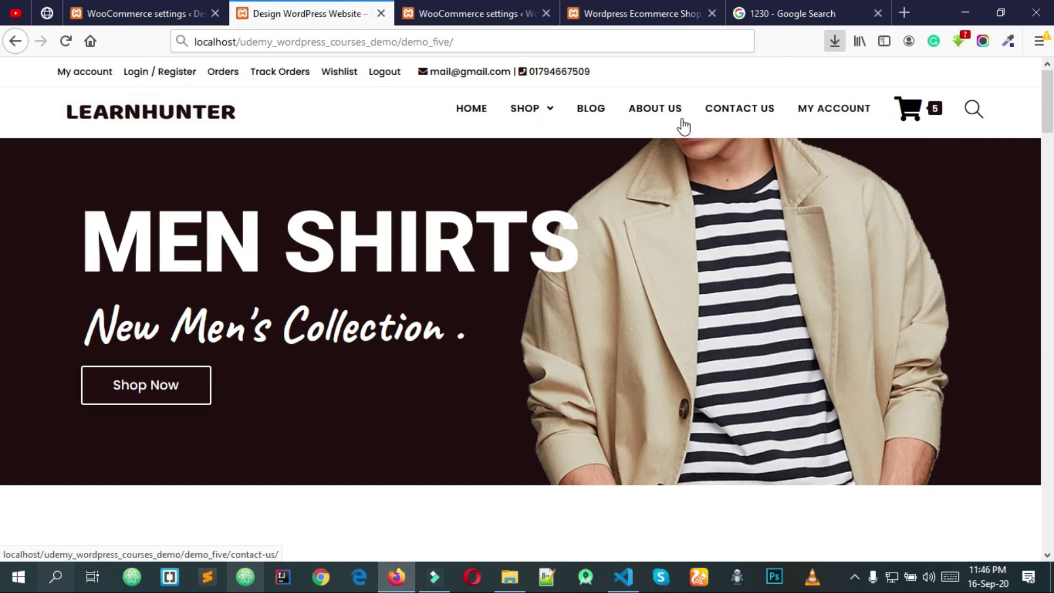
mouse_move(924, 122)
click(801, 159)
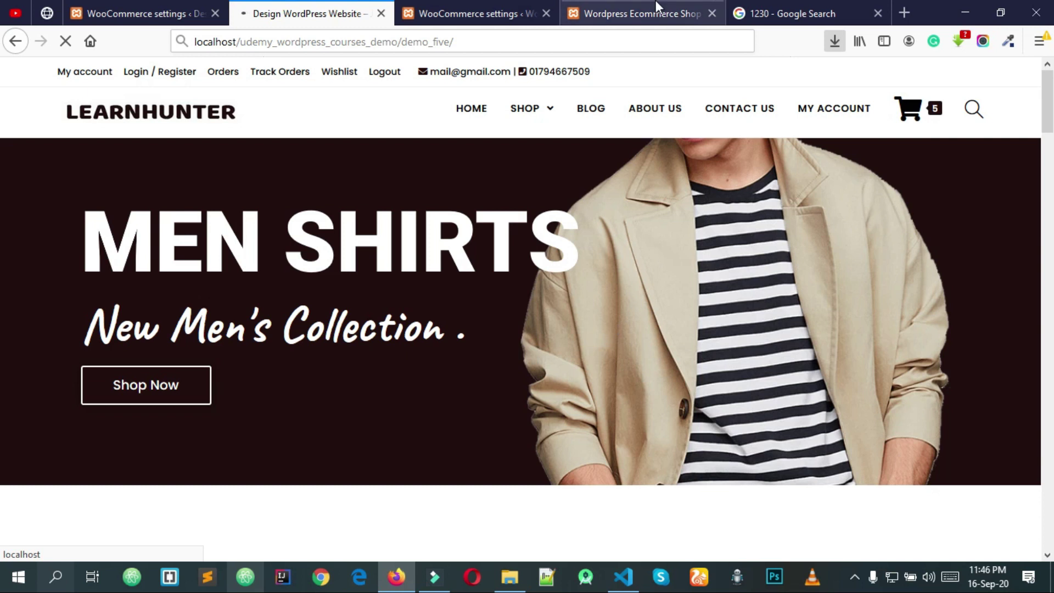
click(631, 11)
click(526, 6)
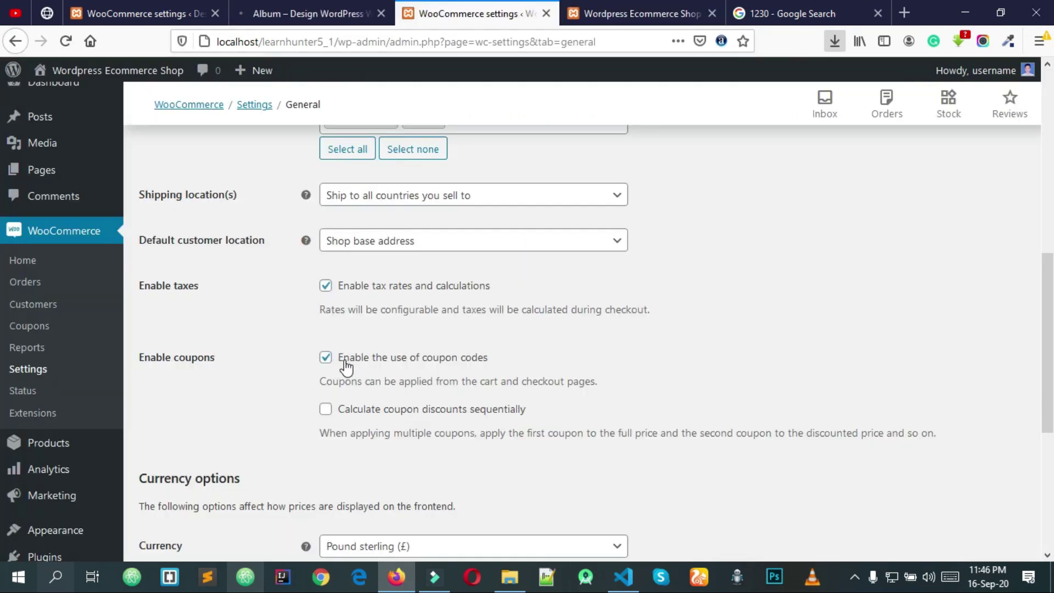
- Review the Album product page on the demo shop, add one Album to the cart and open the cart page
click(308, 13)
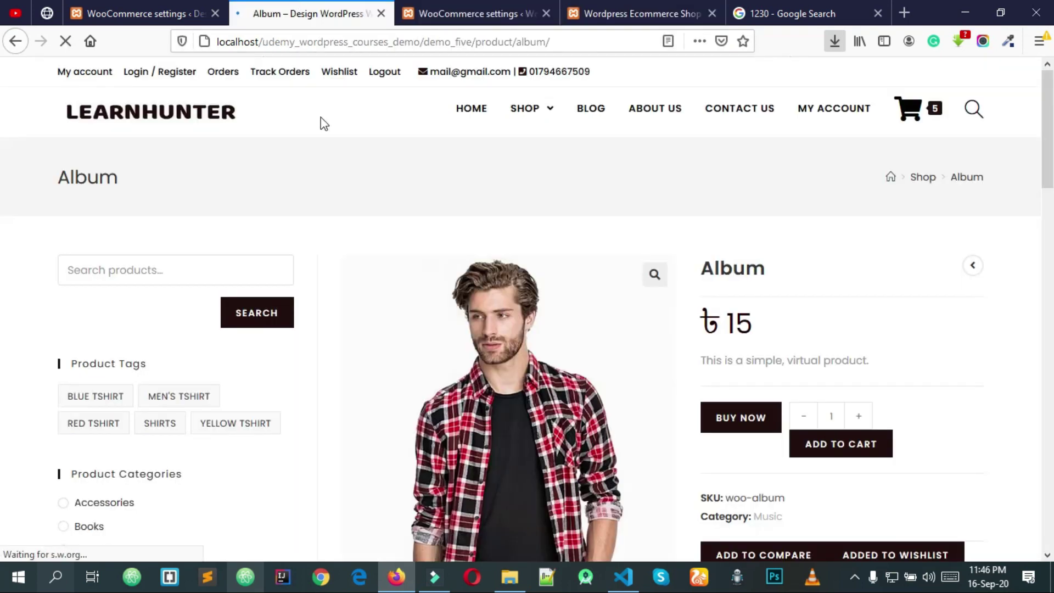
scroll(311, 294, down, 4)
scroll(311, 294, up, 2)
scroll(494, 297, down, 5)
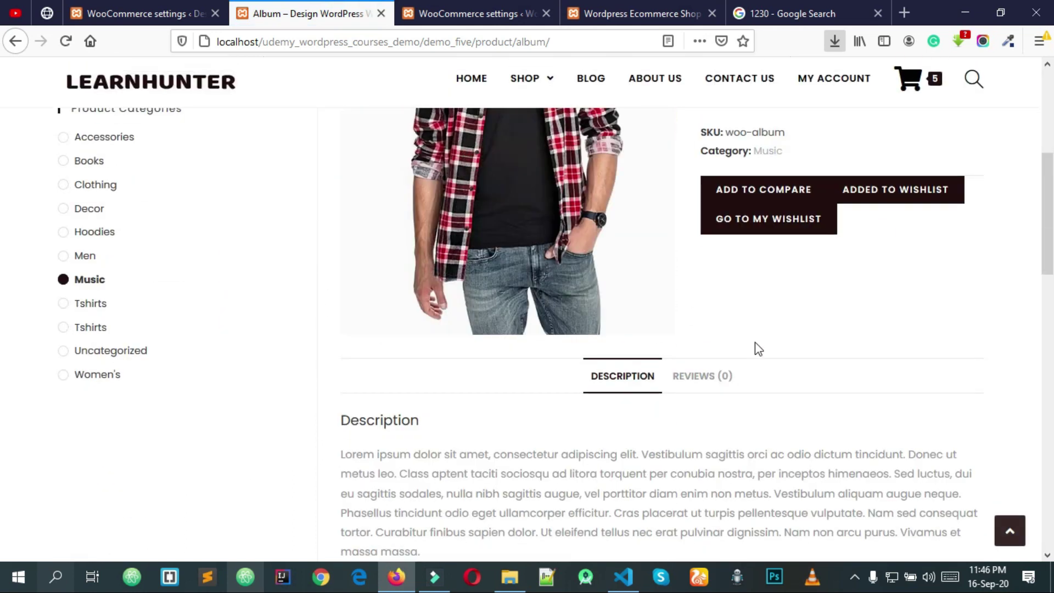
scroll(755, 343, up, 7)
scroll(795, 341, down, 3)
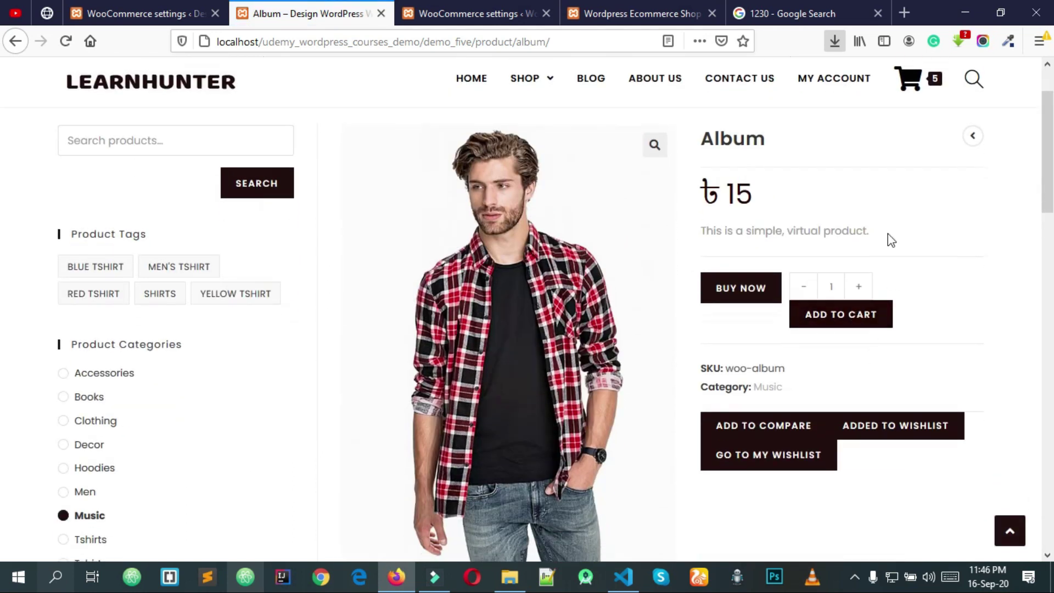
click(829, 323)
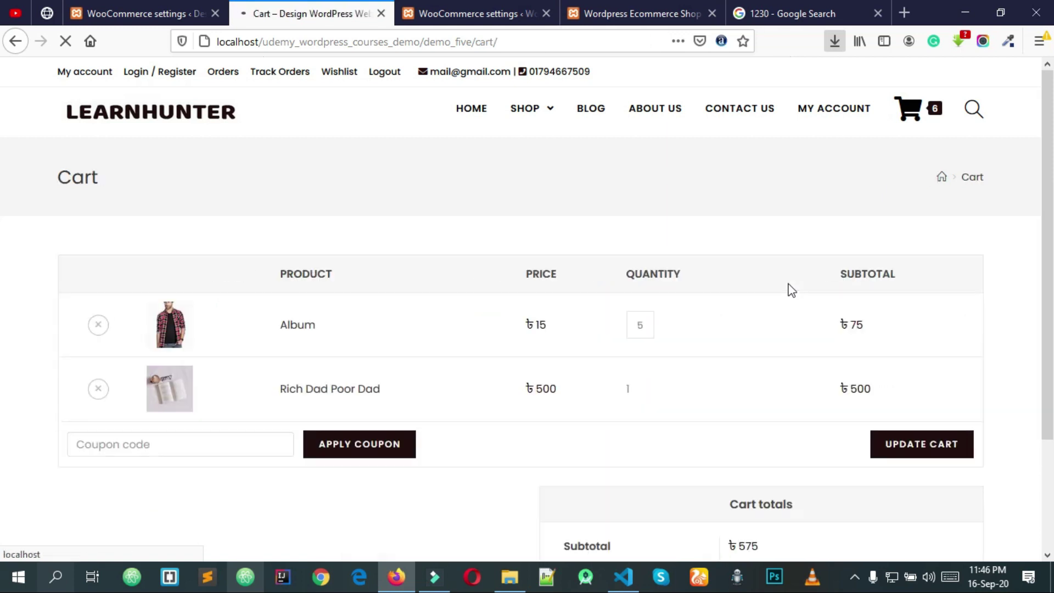
- Examine the demo shop's cart page and locate its coupon code field
scroll(785, 291, down, 5)
scroll(120, 235, up, 3)
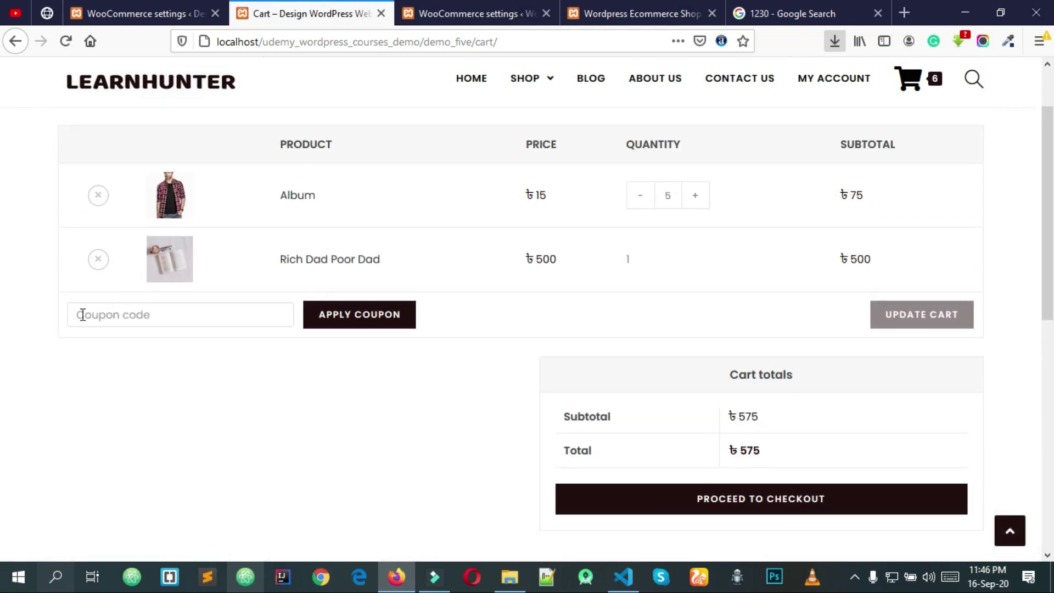
click(60, 318)
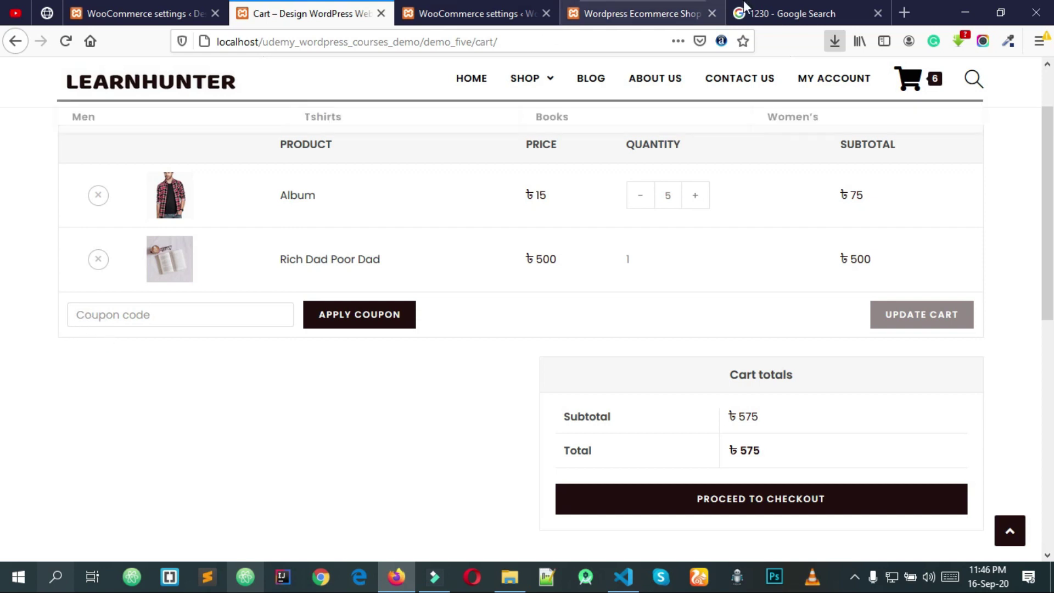
- Return to the WooCommerce general settings and set the store currency to Bangladeshi taka
click(535, 12)
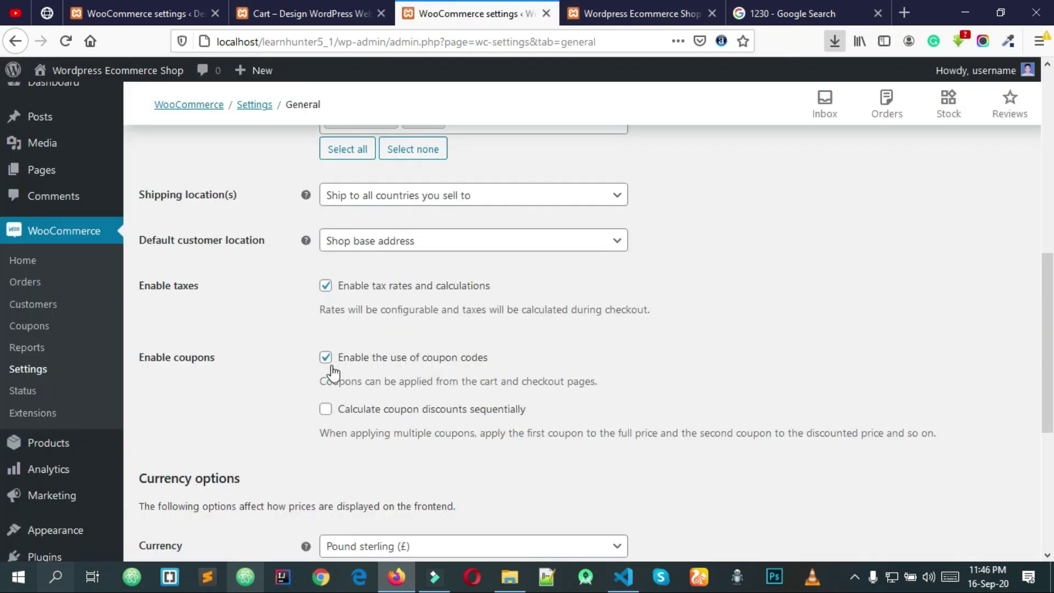
scroll(332, 373, down, 5)
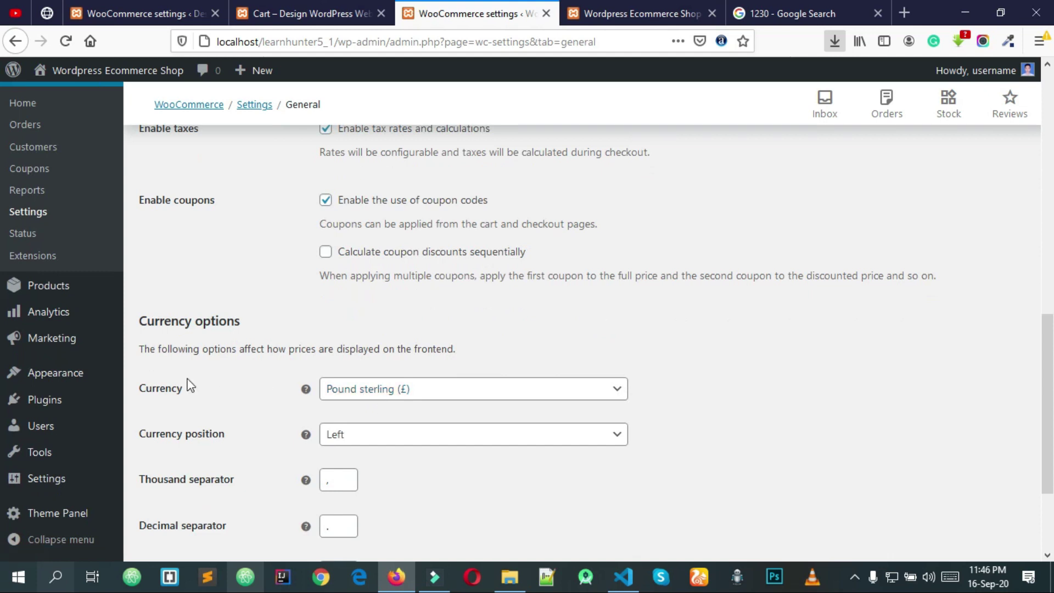
click(375, 390)
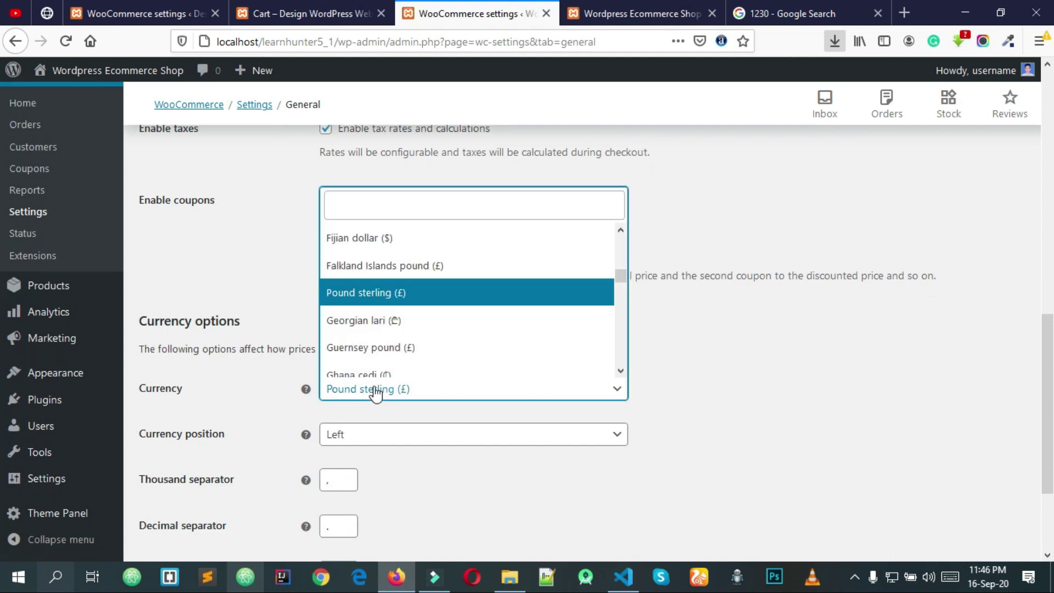
text(ta)
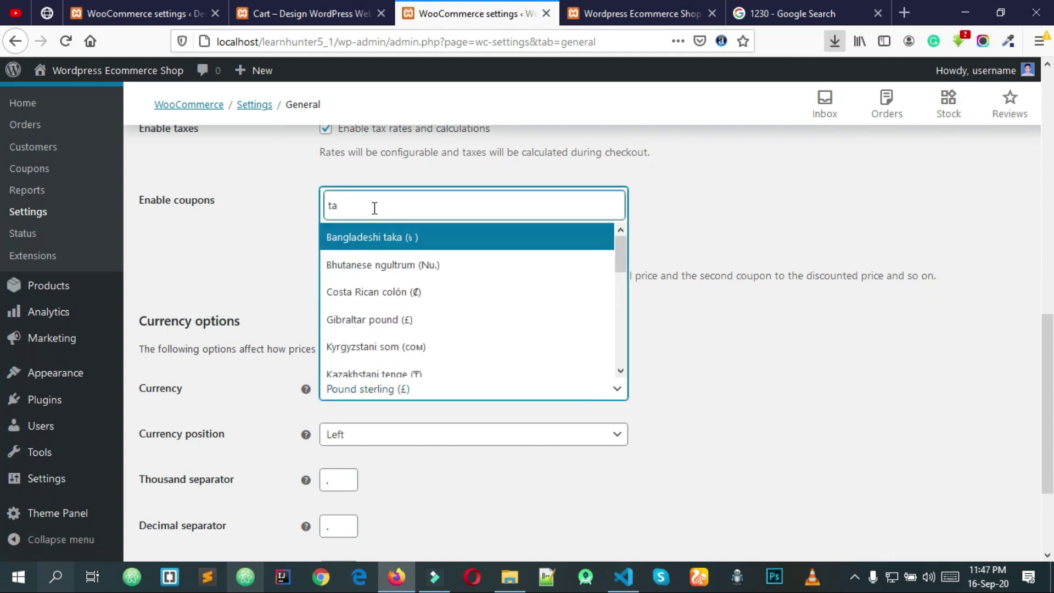
text(ka)
click(416, 362)
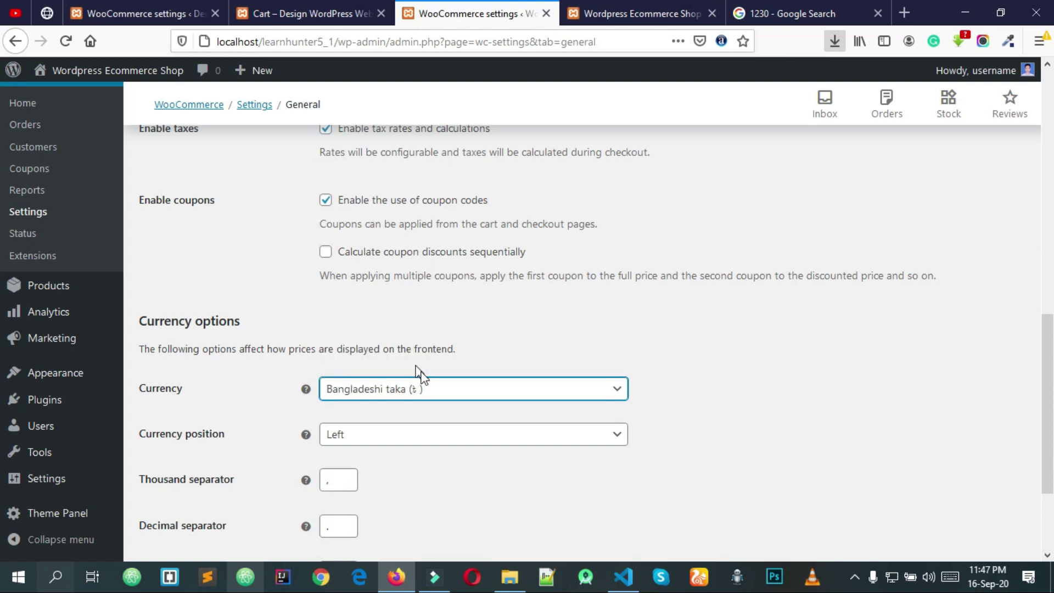
- Switch to the demo shop's cart page to check how the currency symbol is displayed with prices
scroll(570, 322, down, 3)
click(405, 362)
click(404, 362)
click(405, 362)
click(310, 13)
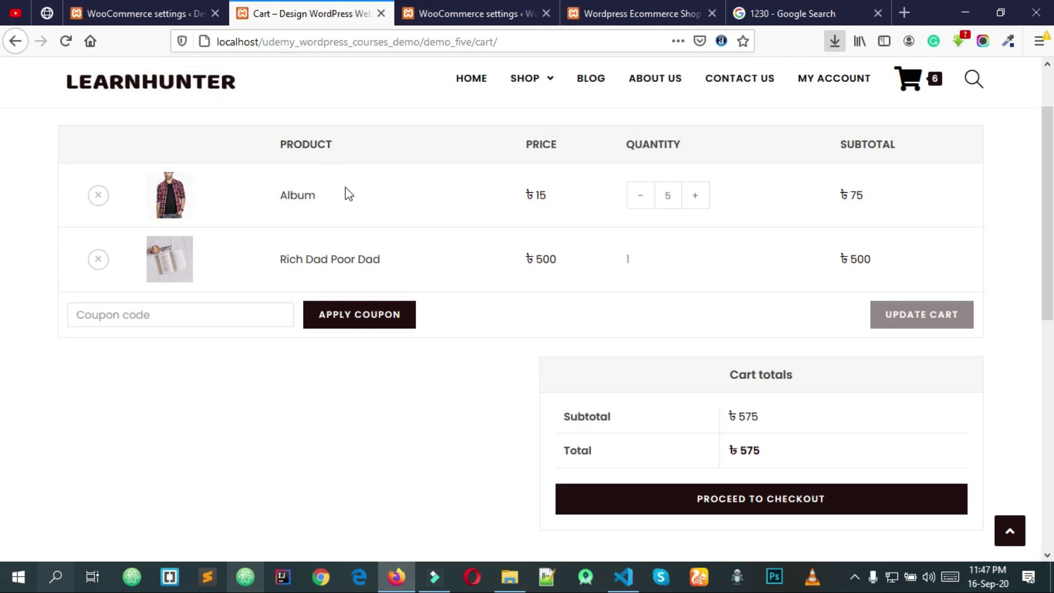
- Open the demo shop's product listing and compare its price display with the currency position, separator and decimal options in the WooCommerce general settings
scroll(377, 225, up, 3)
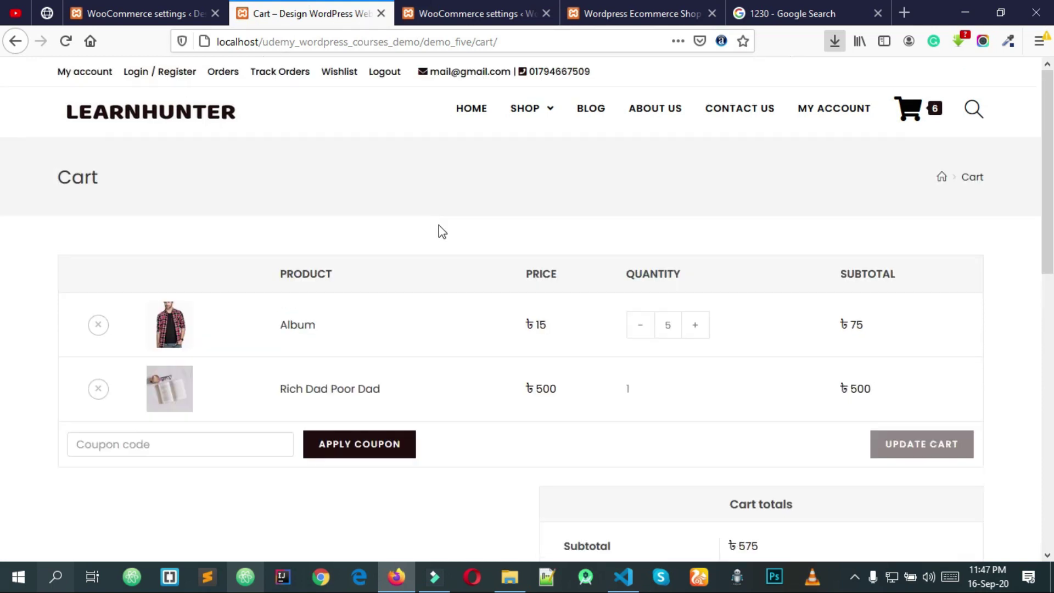
click(522, 107)
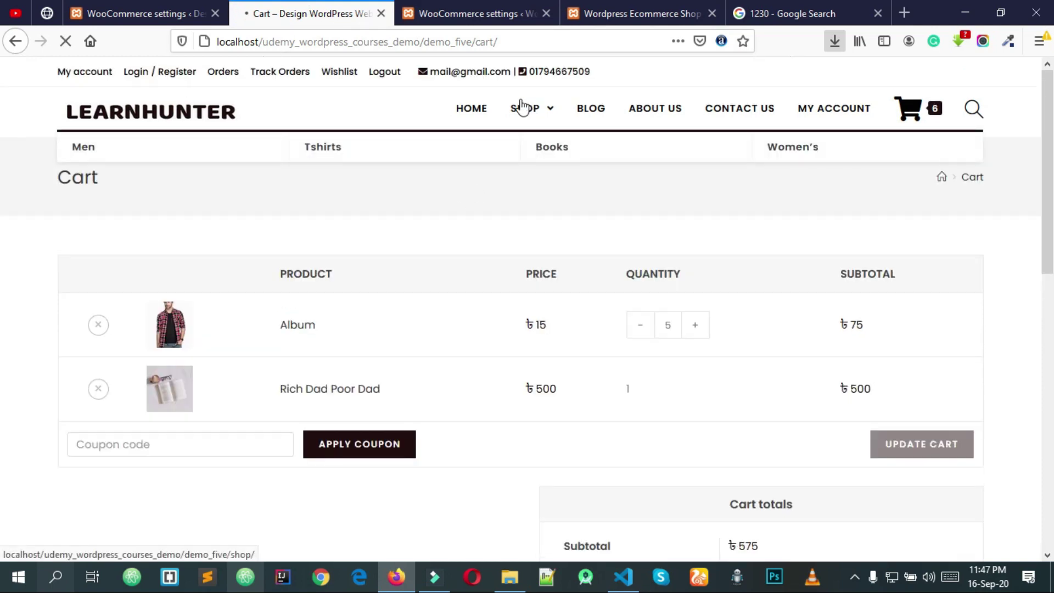
click(471, 14)
click(416, 356)
click(423, 376)
click(334, 7)
click(472, 13)
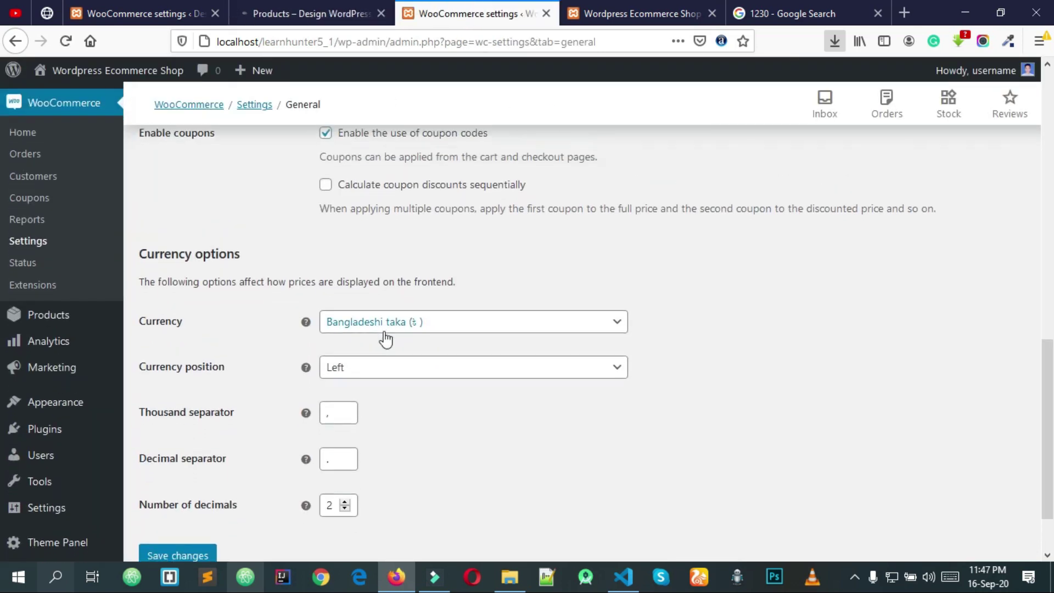
click(332, 11)
scroll(431, 428, down, 3)
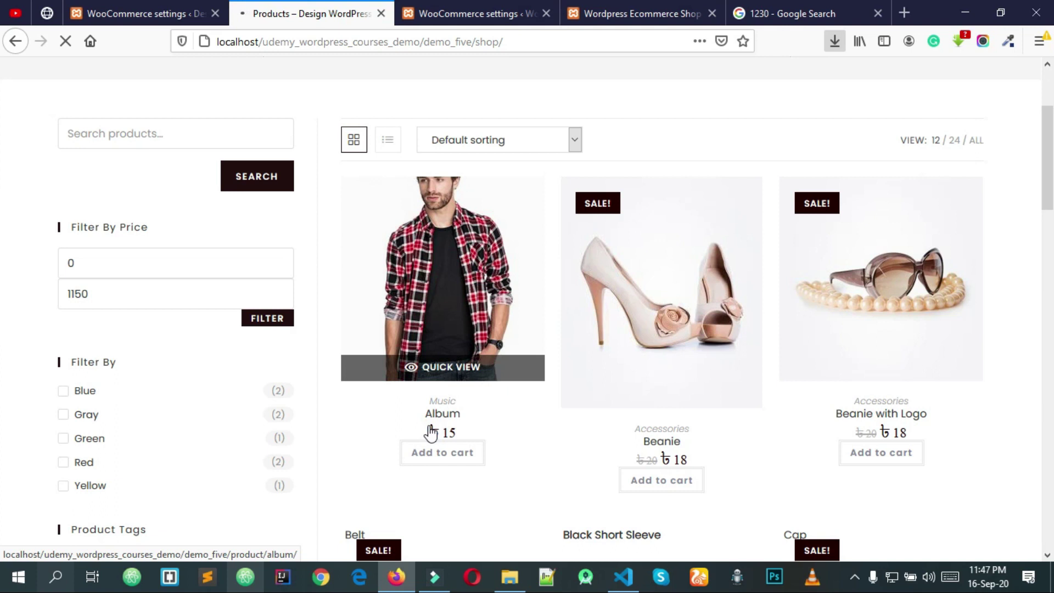
click(440, 16)
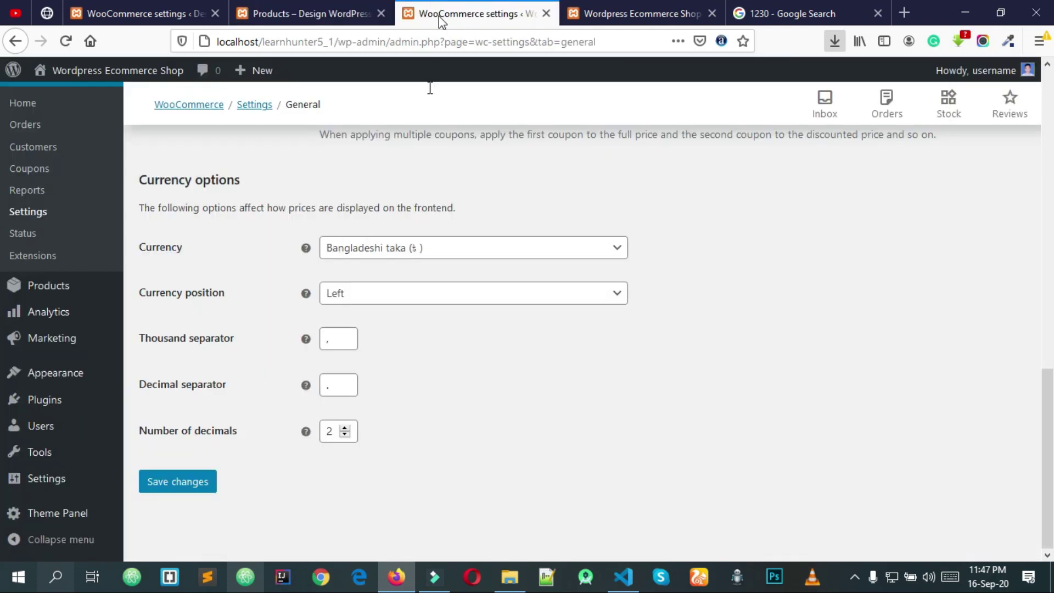
click(332, 10)
scroll(548, 417, down, 4)
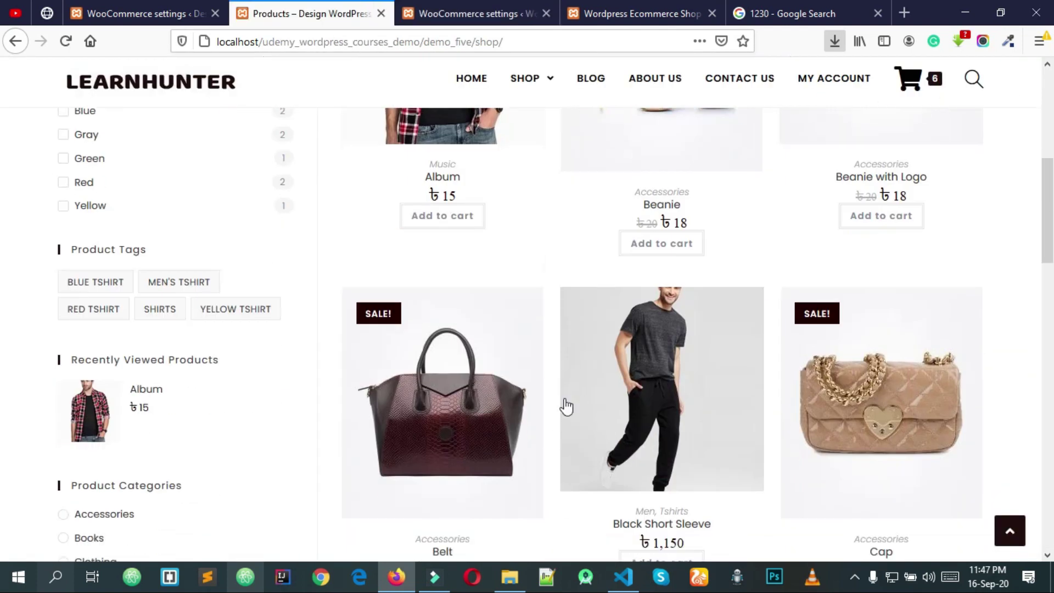
scroll(533, 325, down, 5)
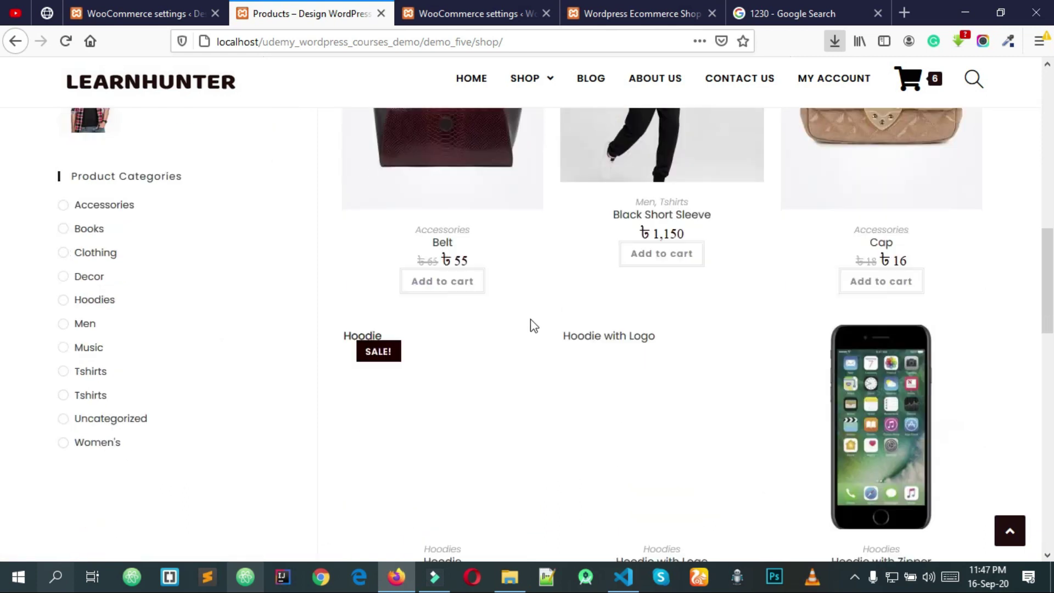
- Save the WooCommerce general settings and open the Products settings
click(437, 9)
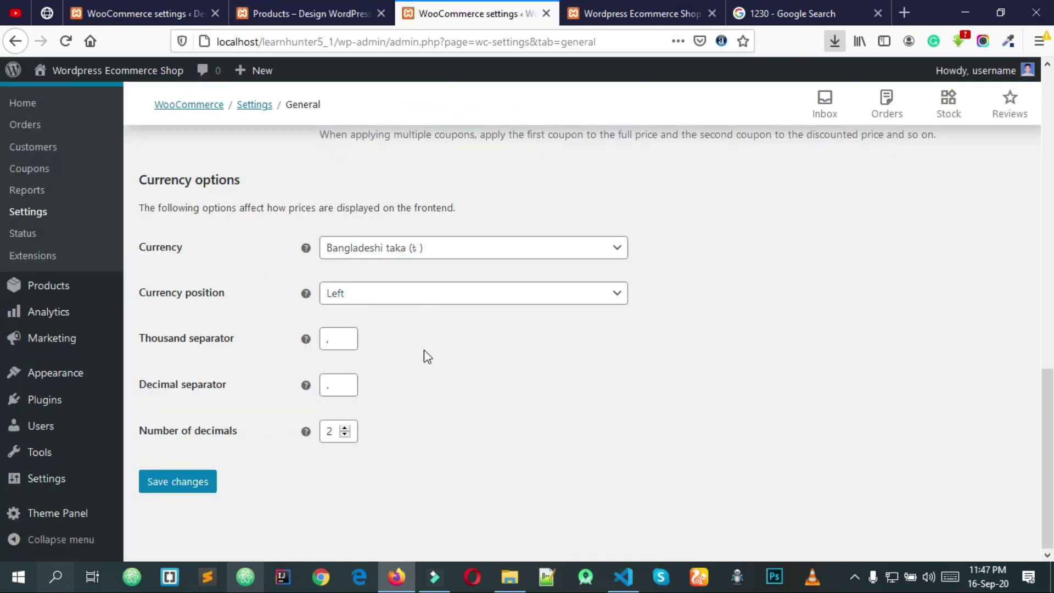
click(205, 481)
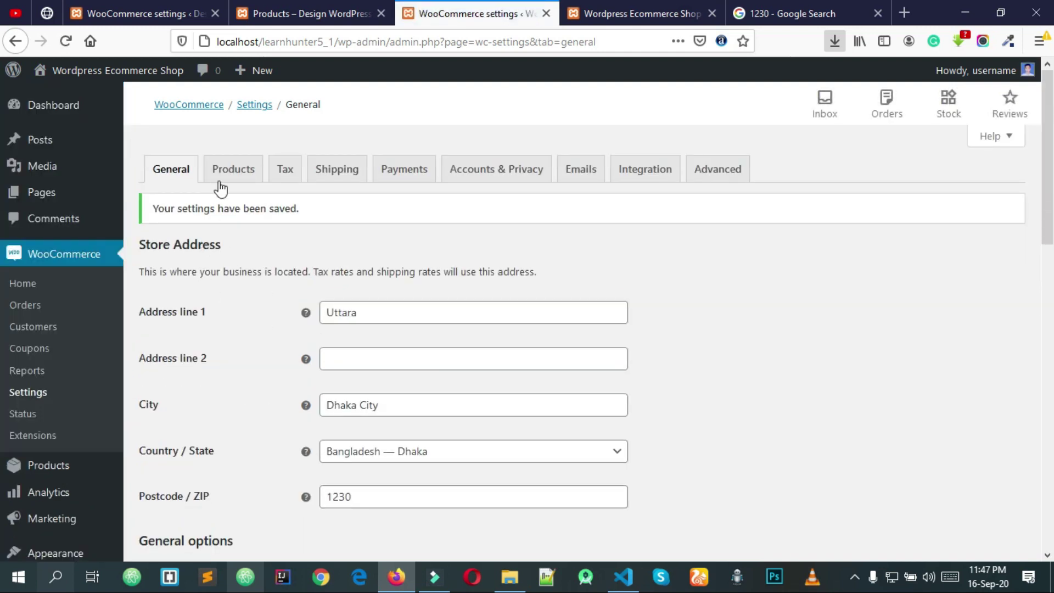
click(226, 176)
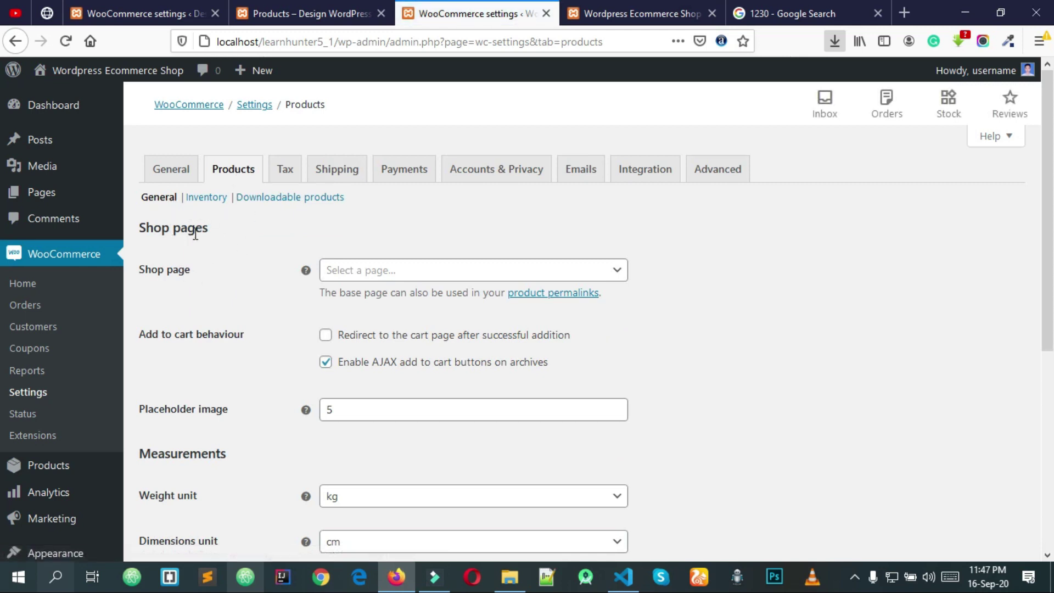
- Examine the Shop page setting, its help text and page choices, and the remaining general product options
mouse_move(305, 270)
click(399, 271)
click(399, 271)
click(399, 271)
click(399, 271)
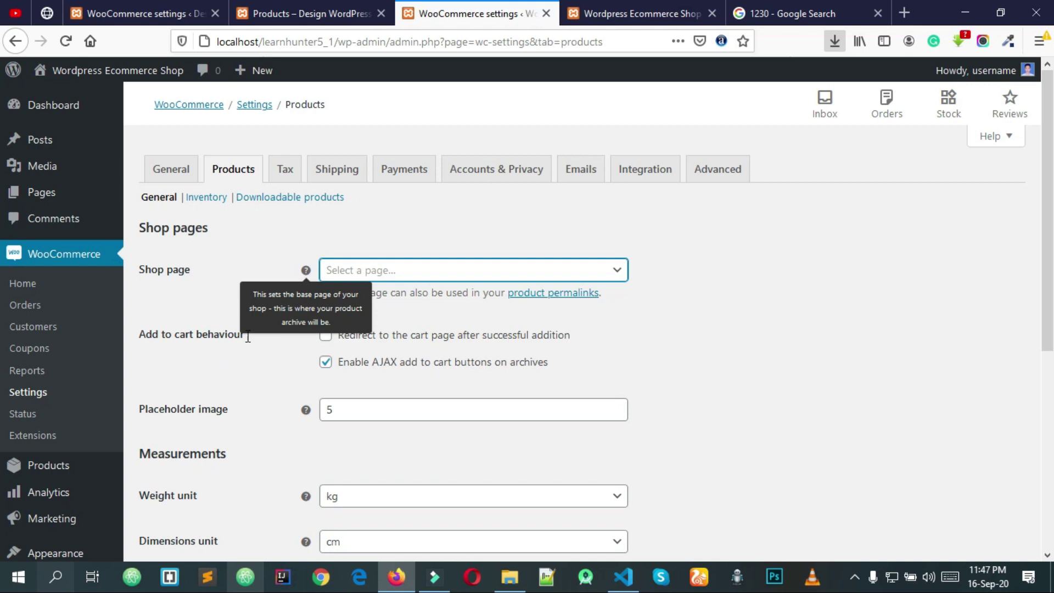
click(219, 291)
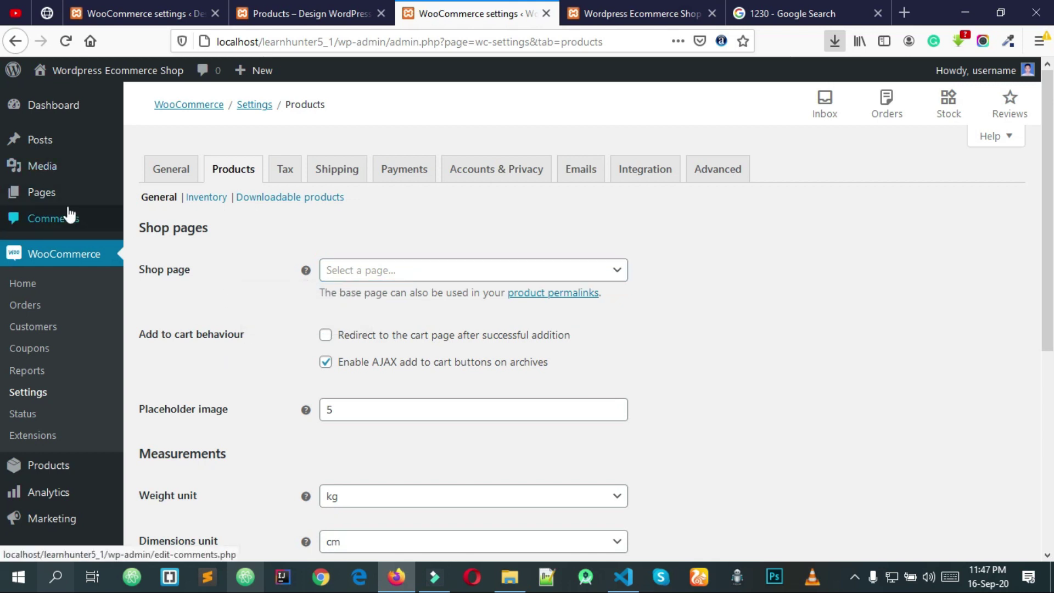
mouse_move(80, 198)
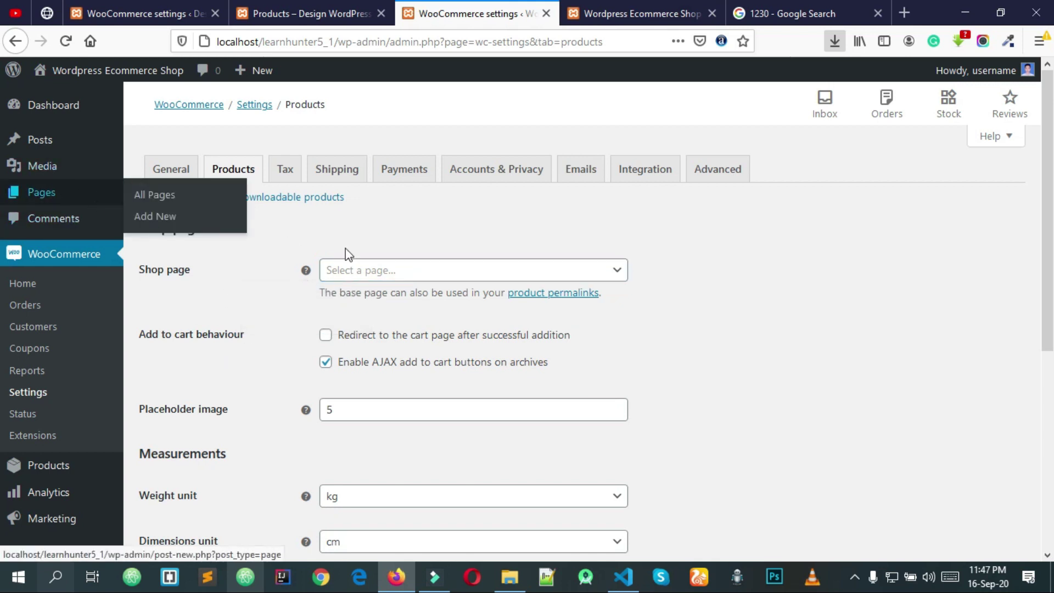
scroll(395, 252, down, 5)
scroll(378, 280, up, 5)
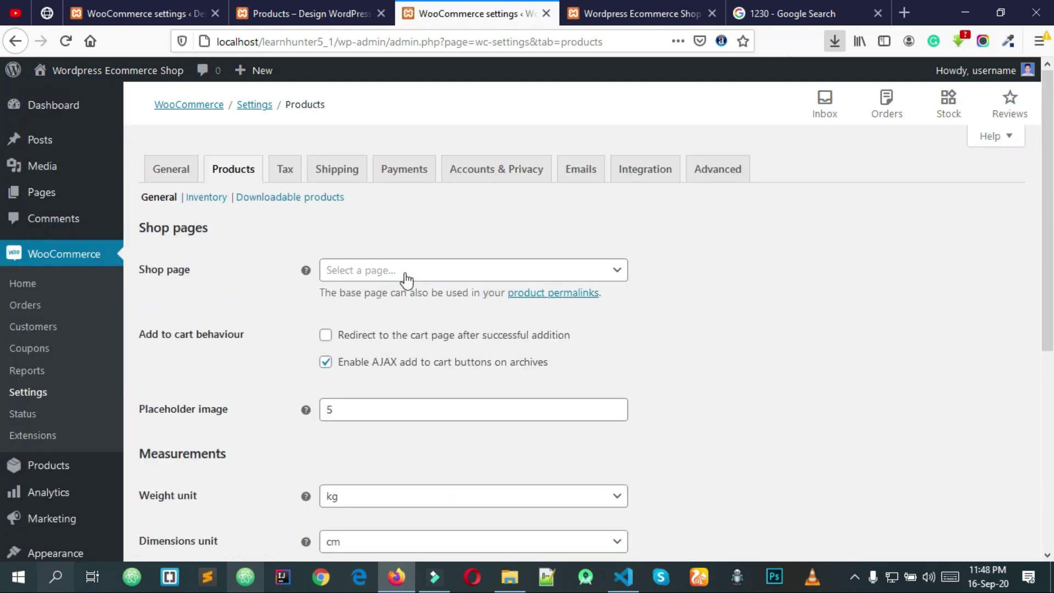
- Open the site's Pages list in a separate browser tab placed directly before the WooCommerce settings tab
right_click(69, 198)
click(86, 207)
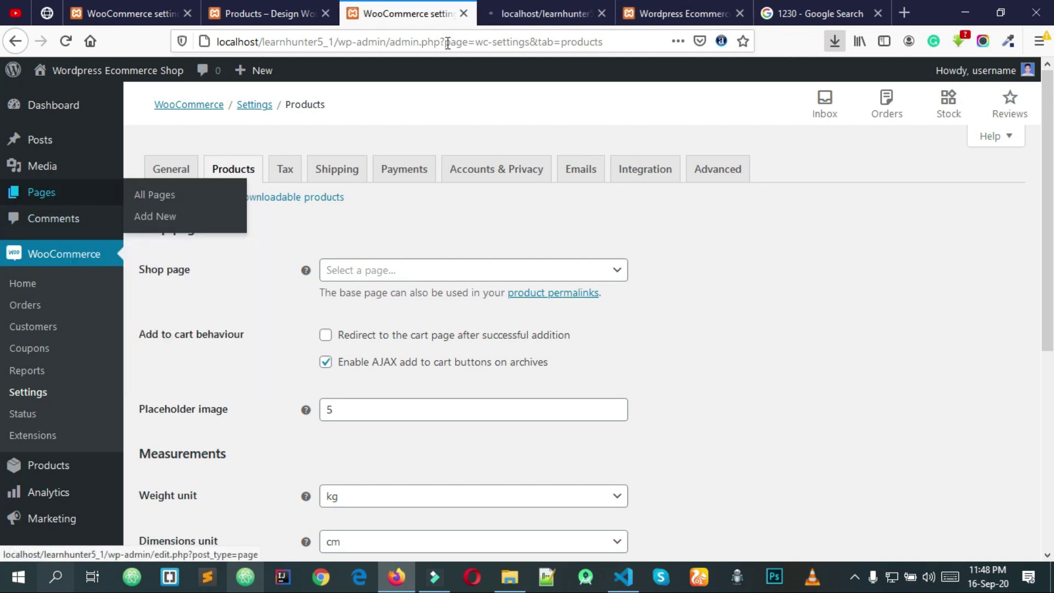
drag(571, 12, 451, 9)
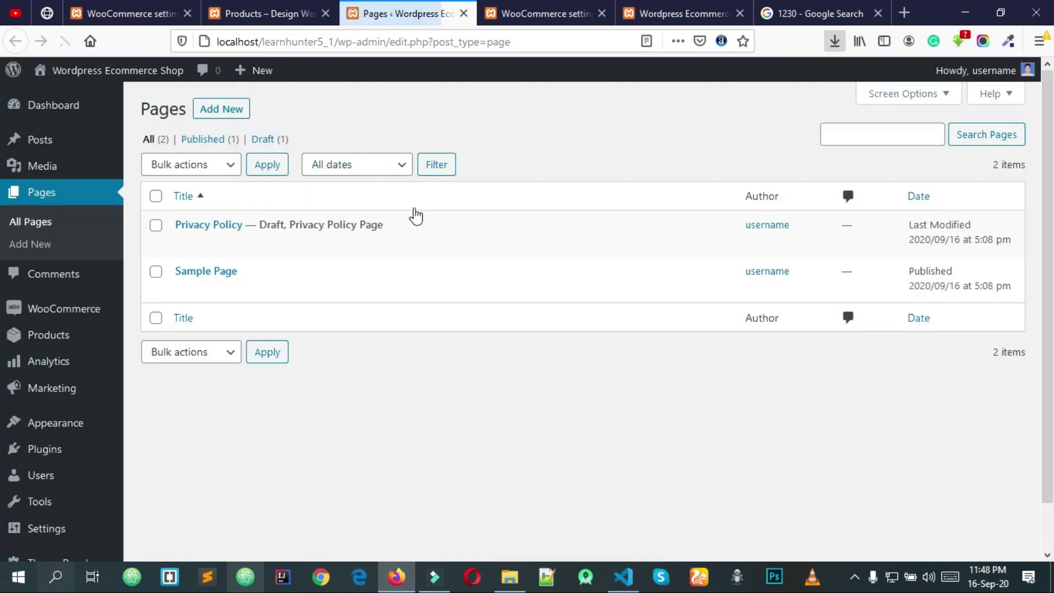
- Review the demo shop's header navigation, including the My Account and cart links, to identify which pages the shop needs
click(258, 13)
scroll(431, 298, up, 10)
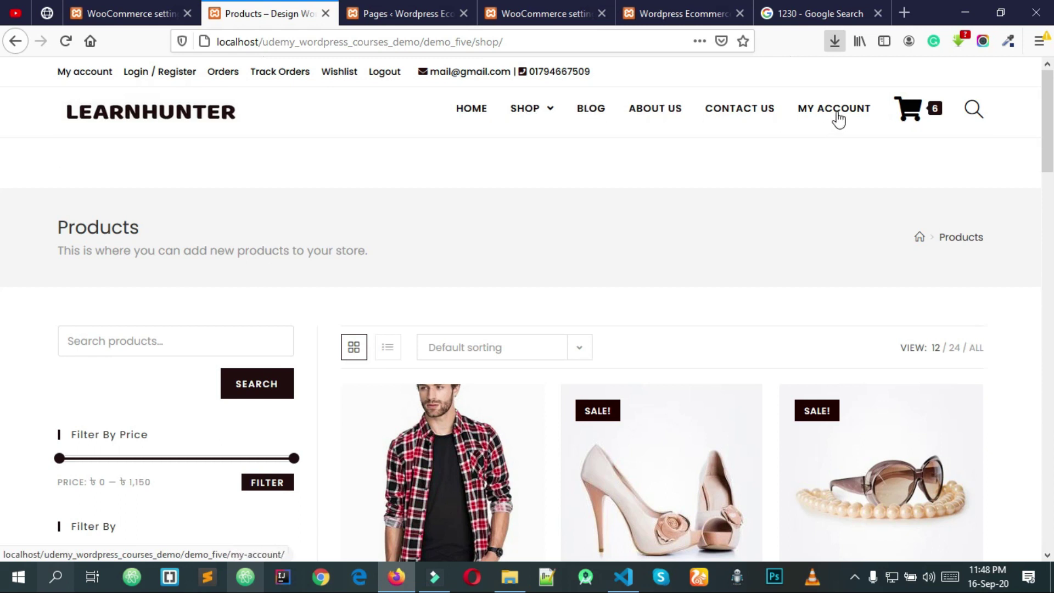
mouse_move(918, 115)
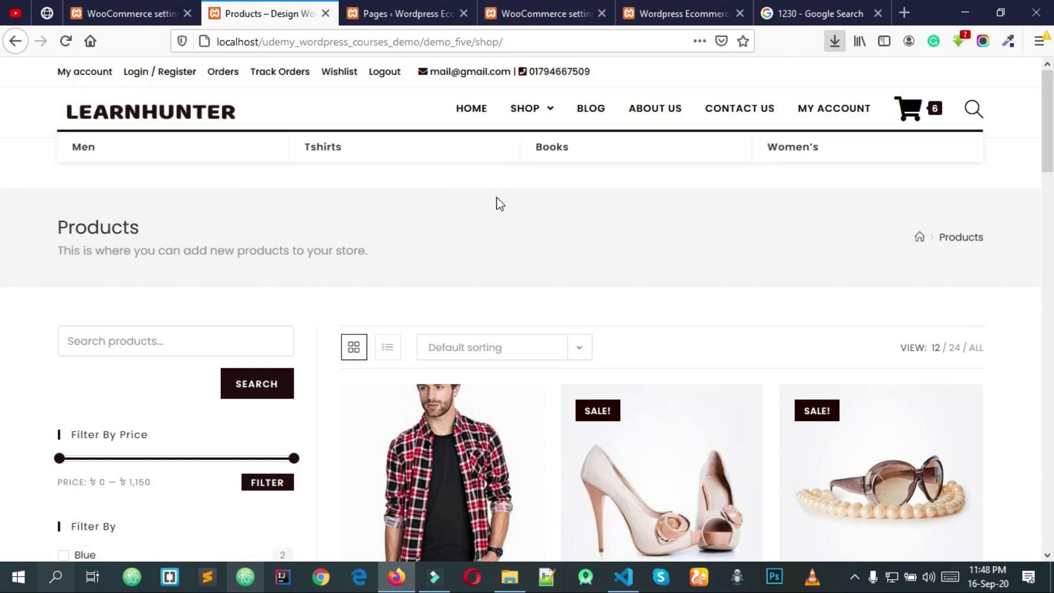
- Return to the Pages list, then create and publish a new page titled "Shop"
click(406, 12)
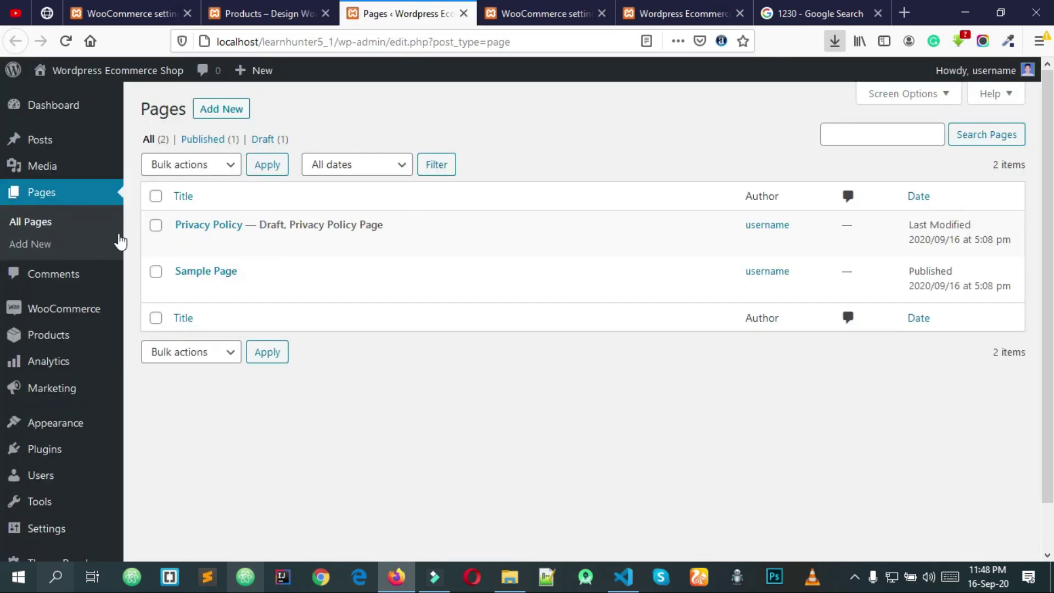
mouse_move(398, 270)
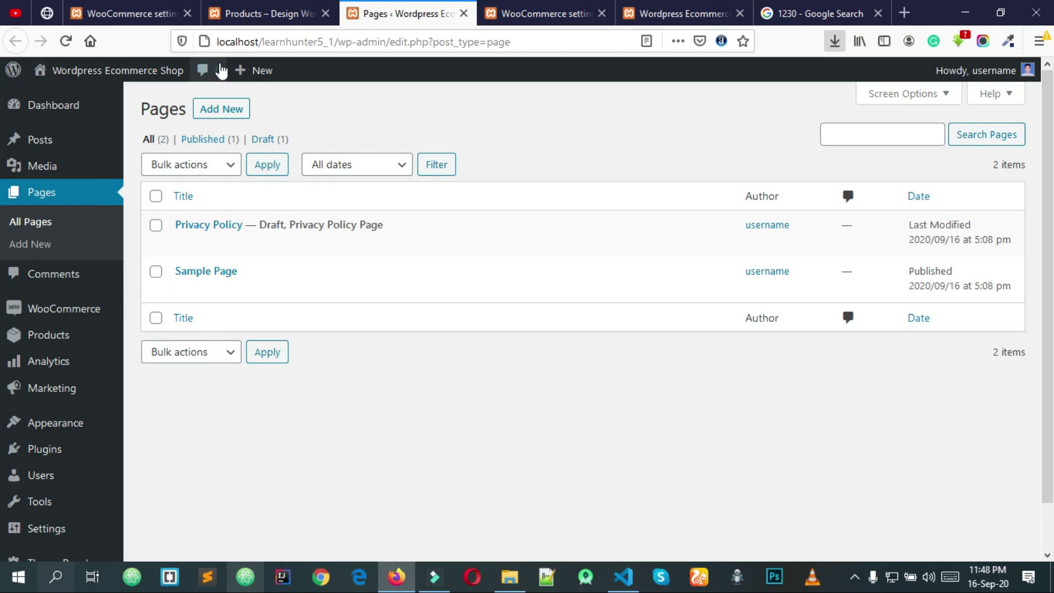
click(214, 115)
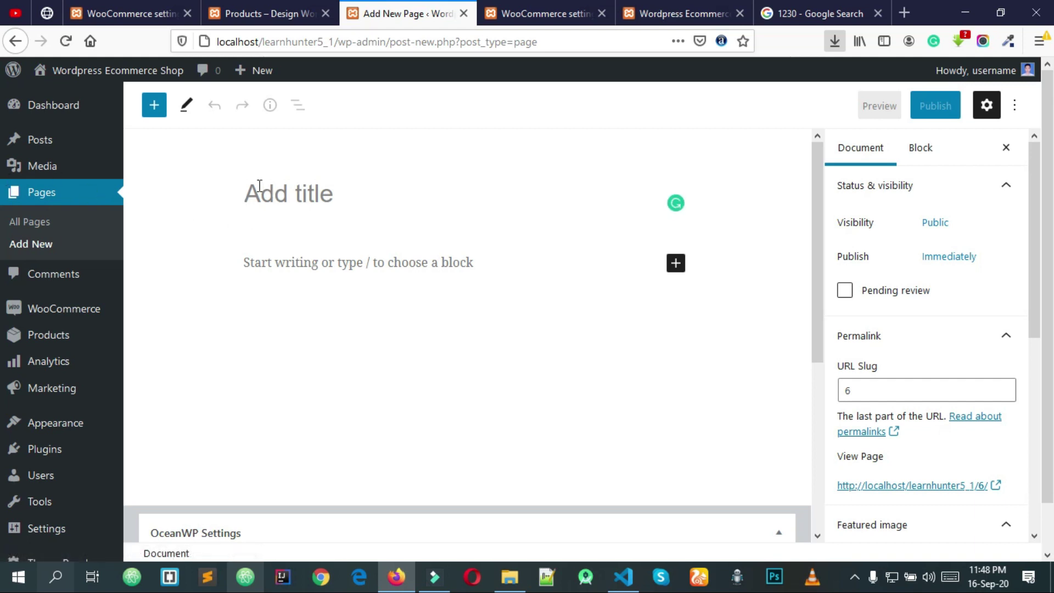
text(Shop)
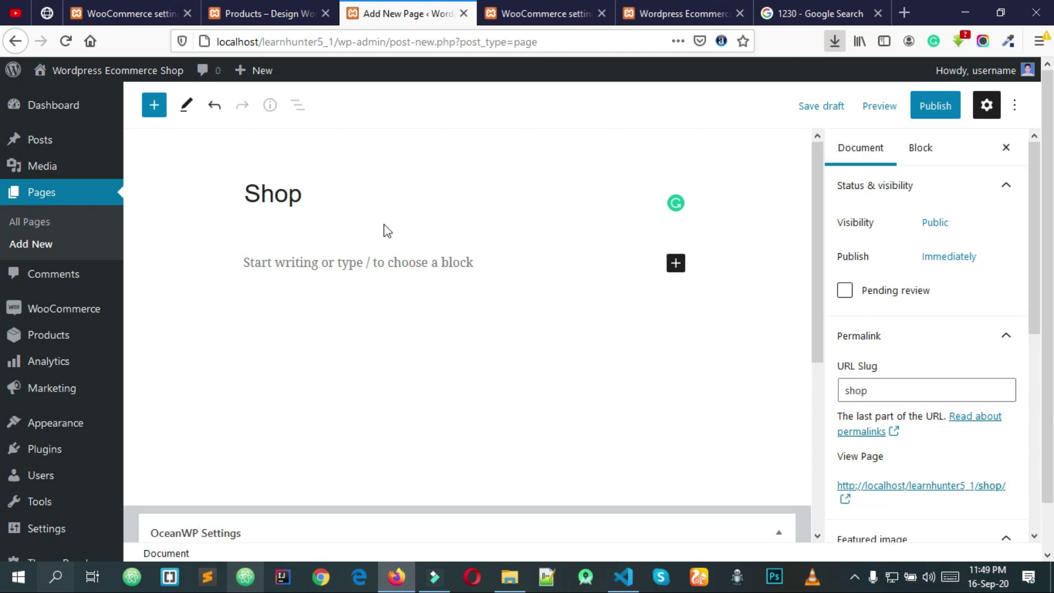
scroll(408, 233, down, 4)
scroll(463, 220, up, 4)
click(945, 113)
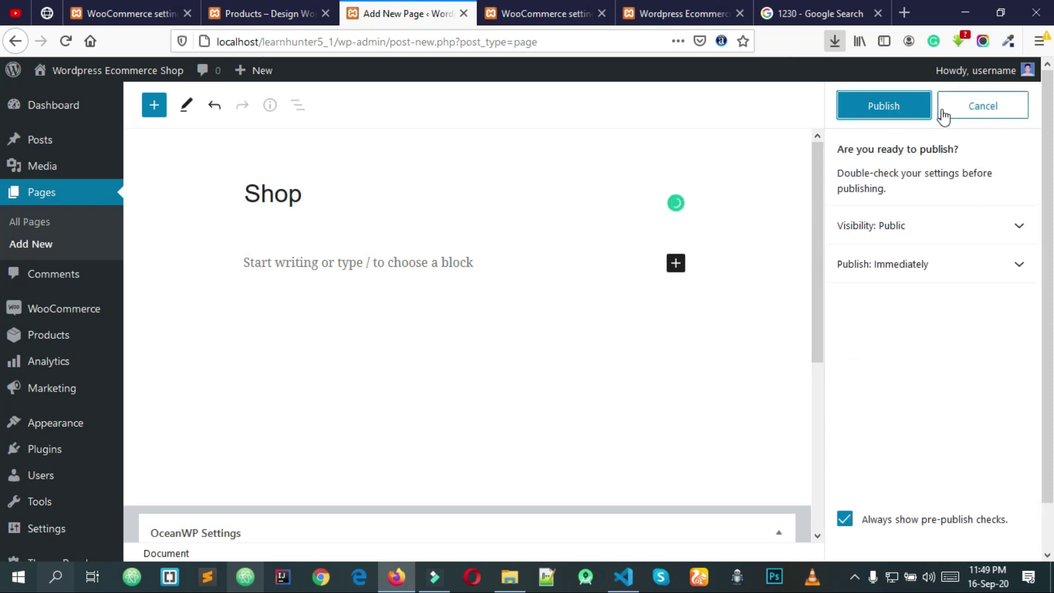
click(896, 114)
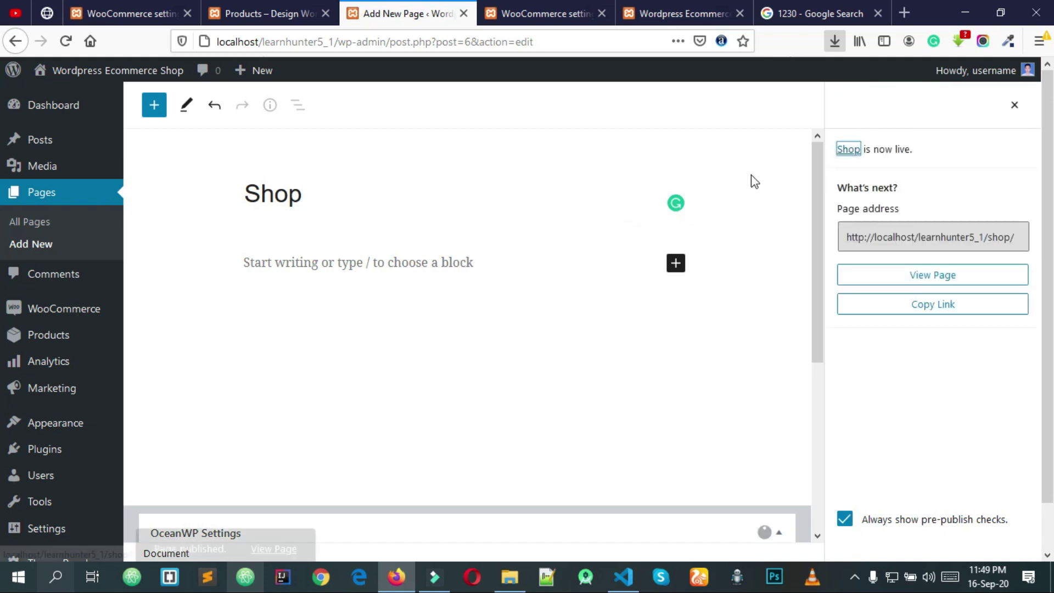
- Create and publish a new page titled "Cart"
click(41, 246)
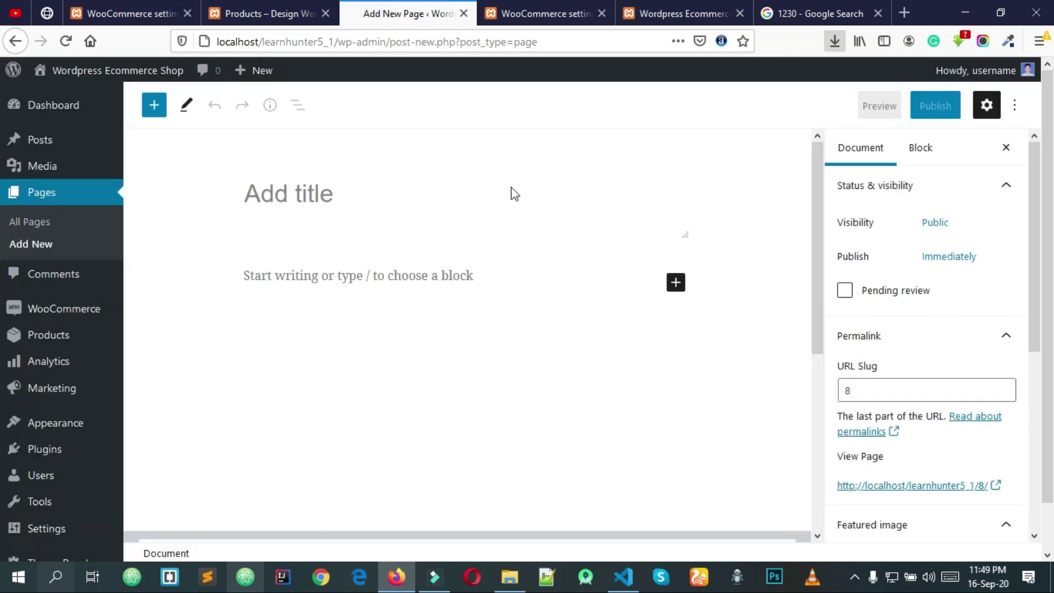
text(Cart)
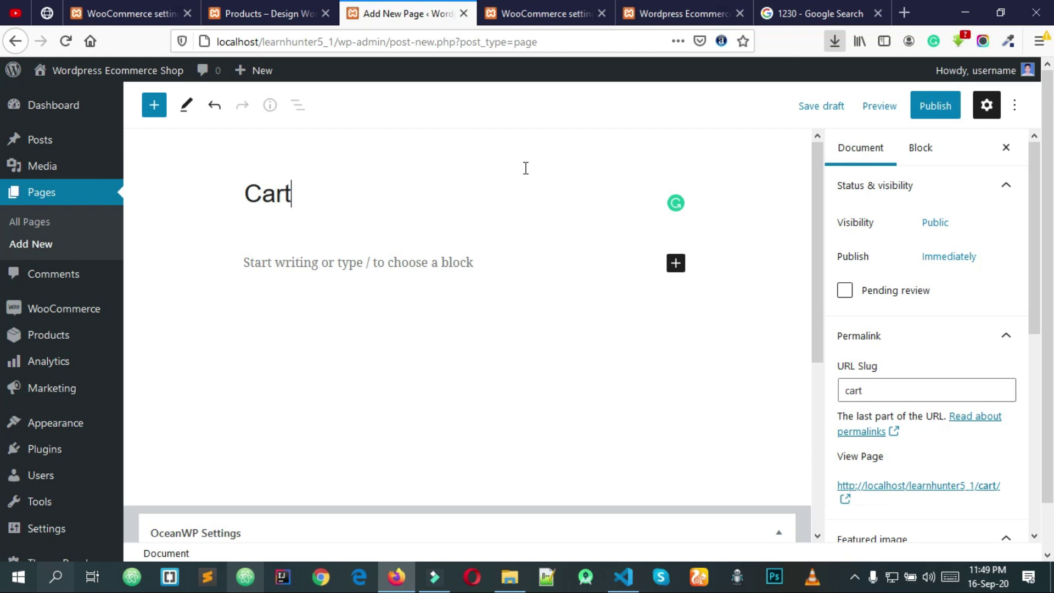
click(934, 106)
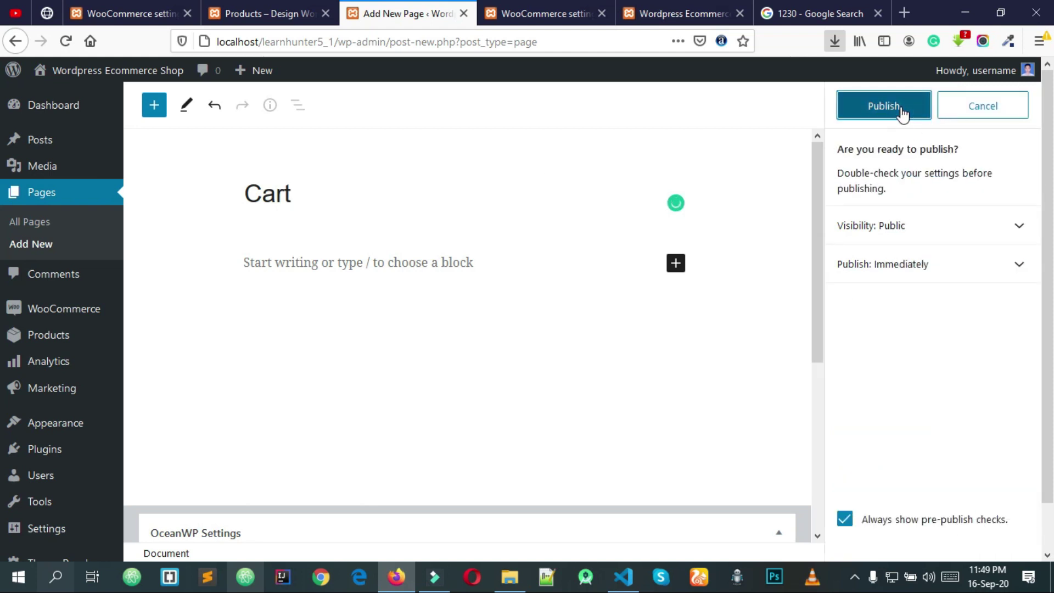
click(865, 119)
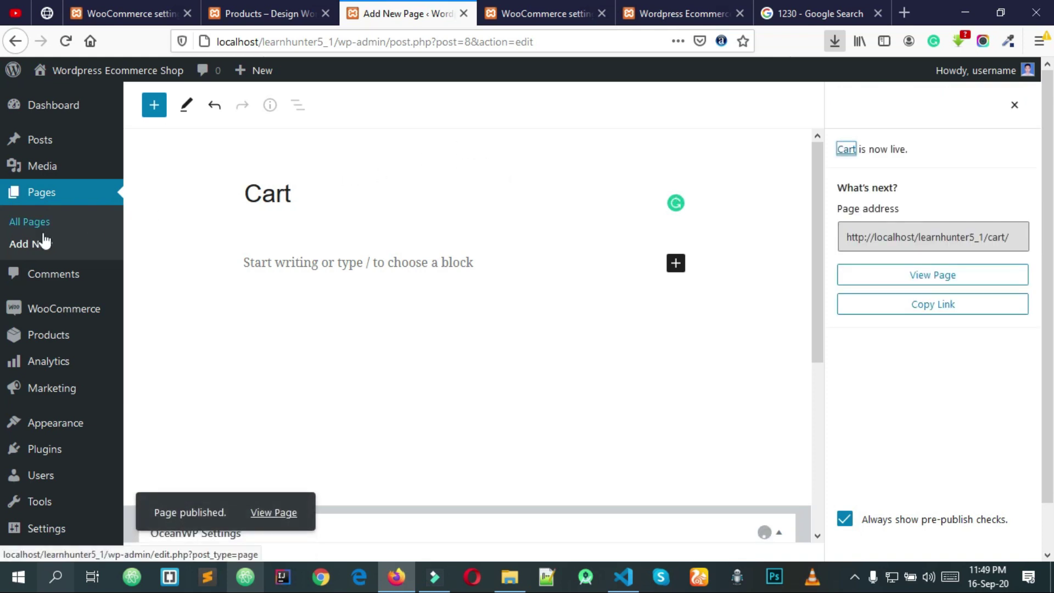
- Create and publish a new page titled "Checkout"
click(31, 247)
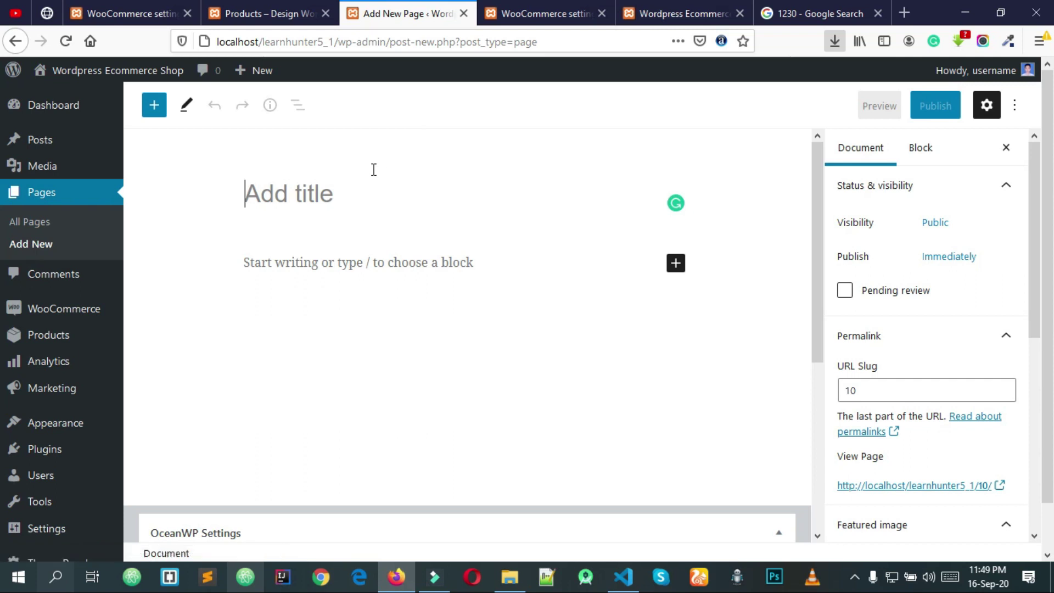
text(C)
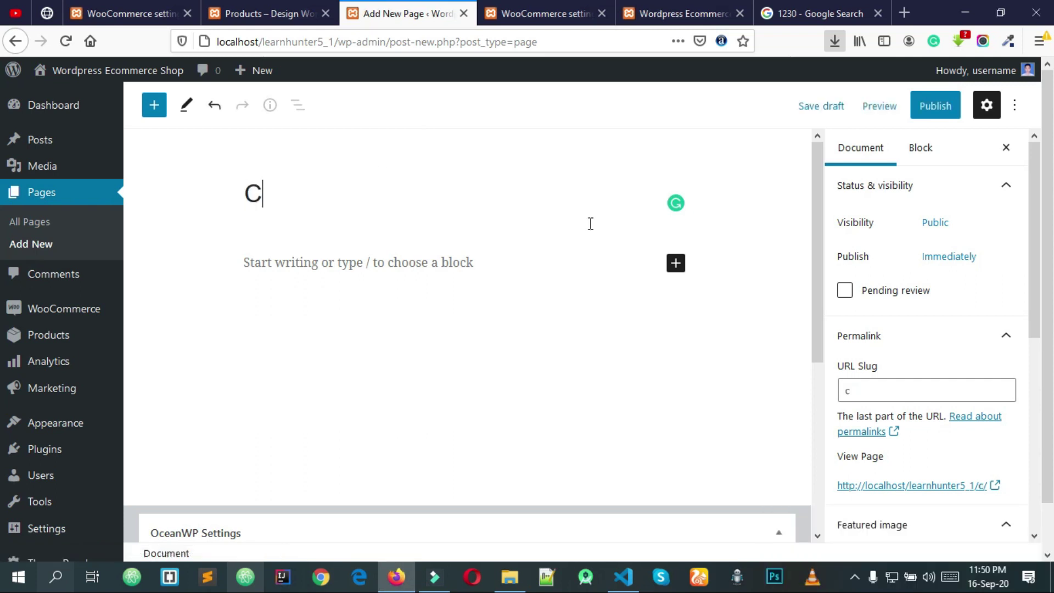
text(heckout)
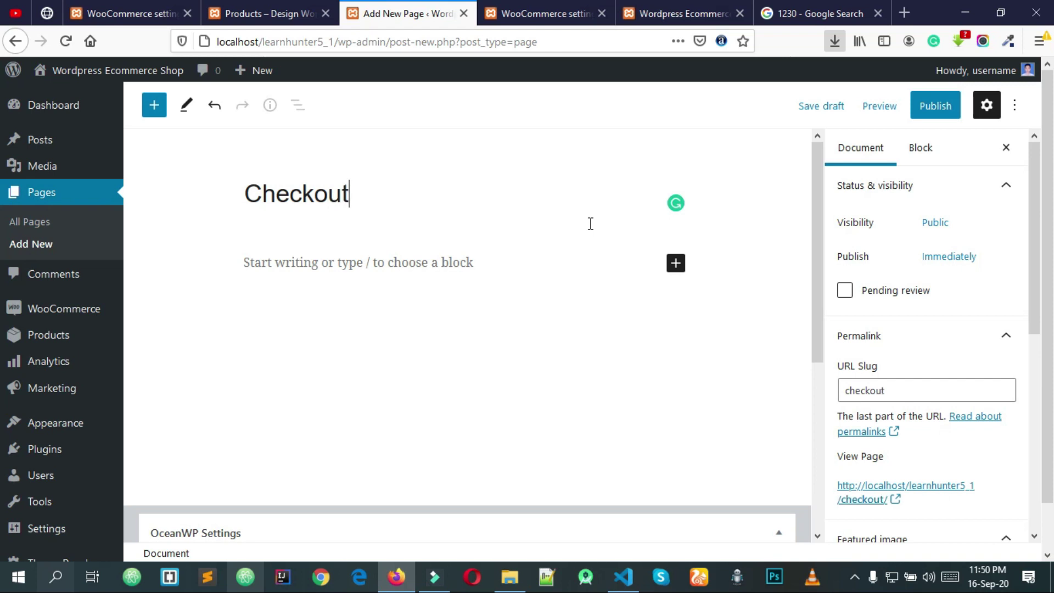
click(927, 110)
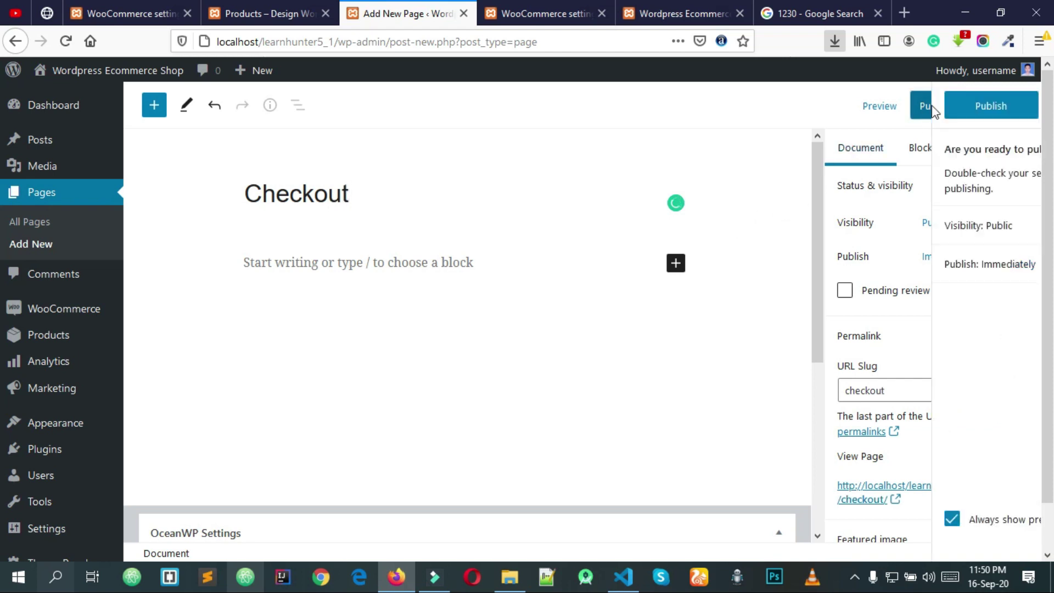
click(882, 117)
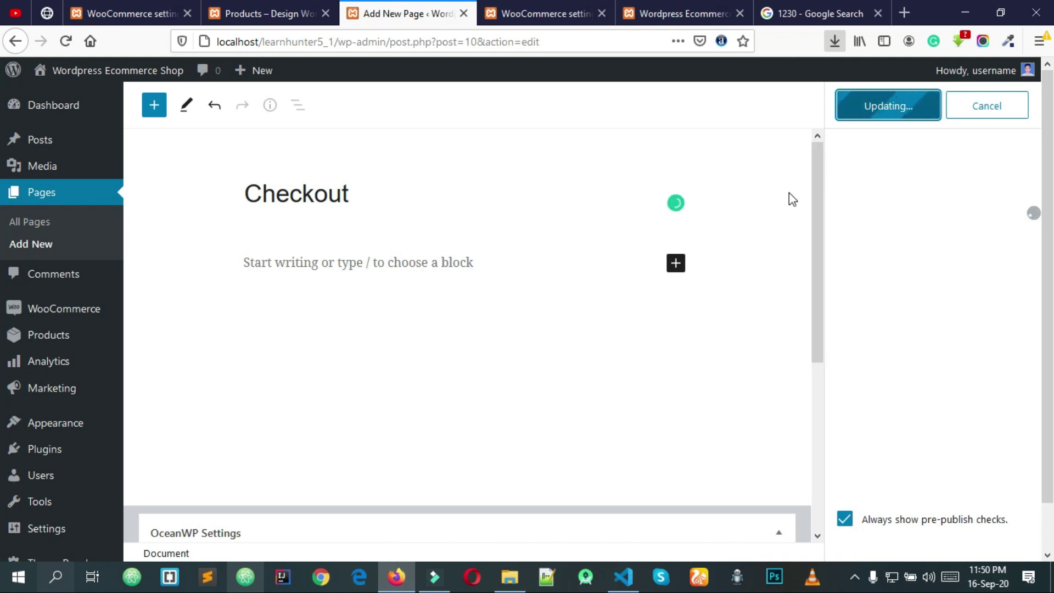
- Create and publish a new page titled "Order Tracking"
click(40, 247)
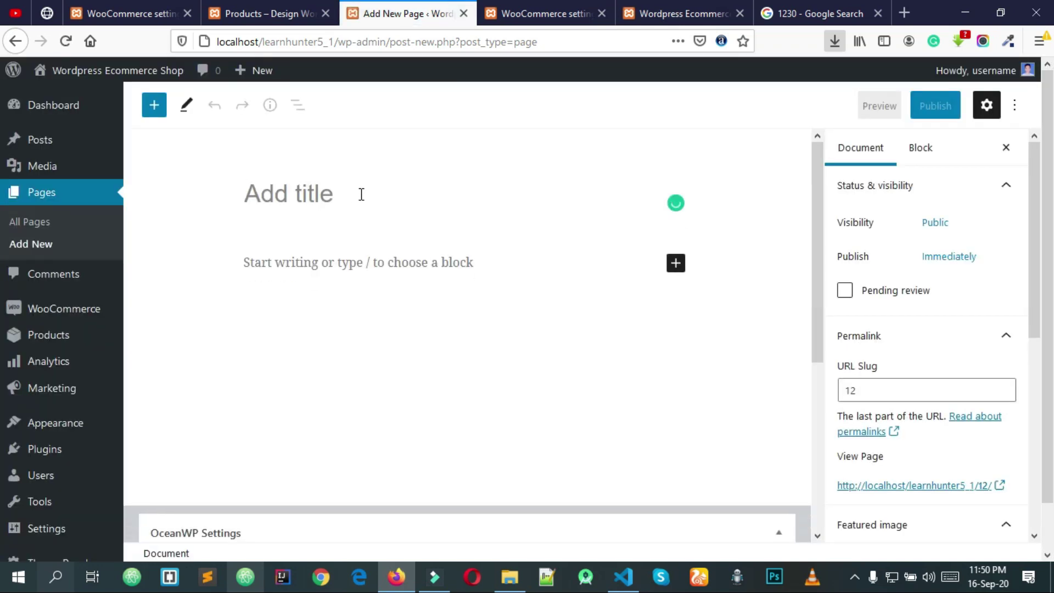
text(Order)
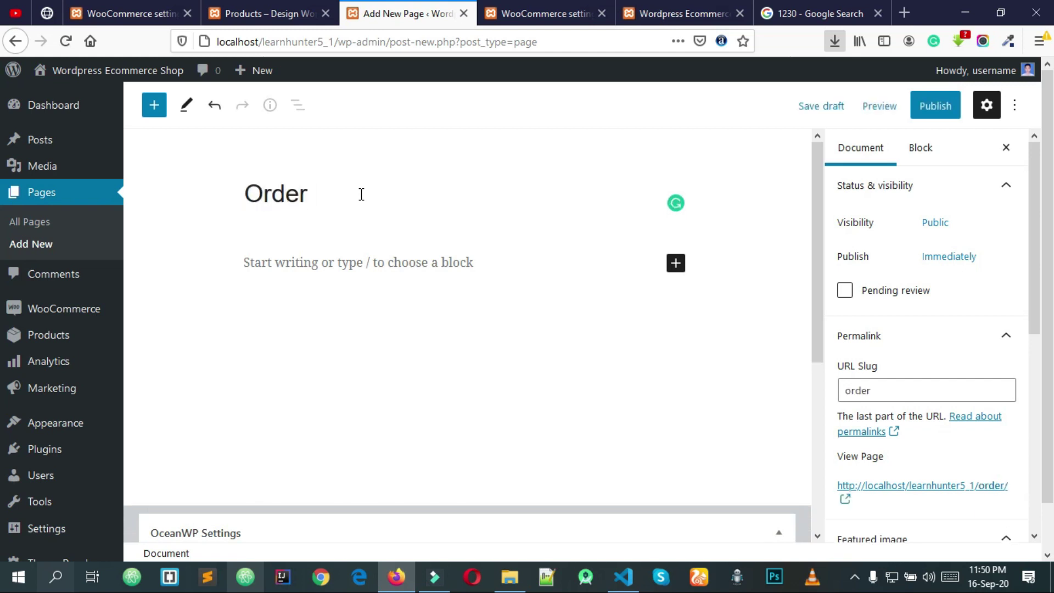
text( Tracking)
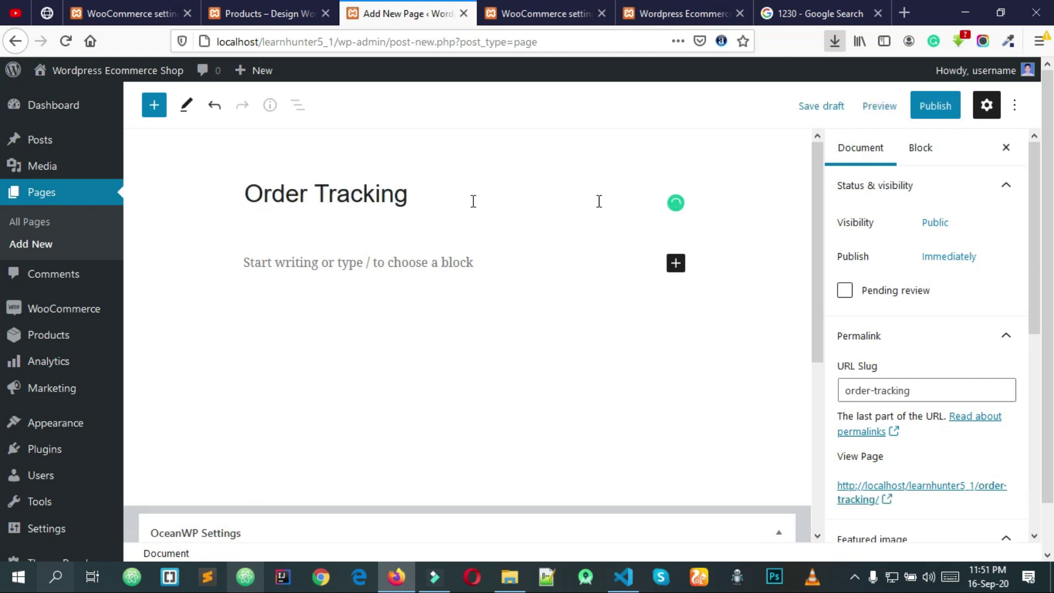
click(939, 110)
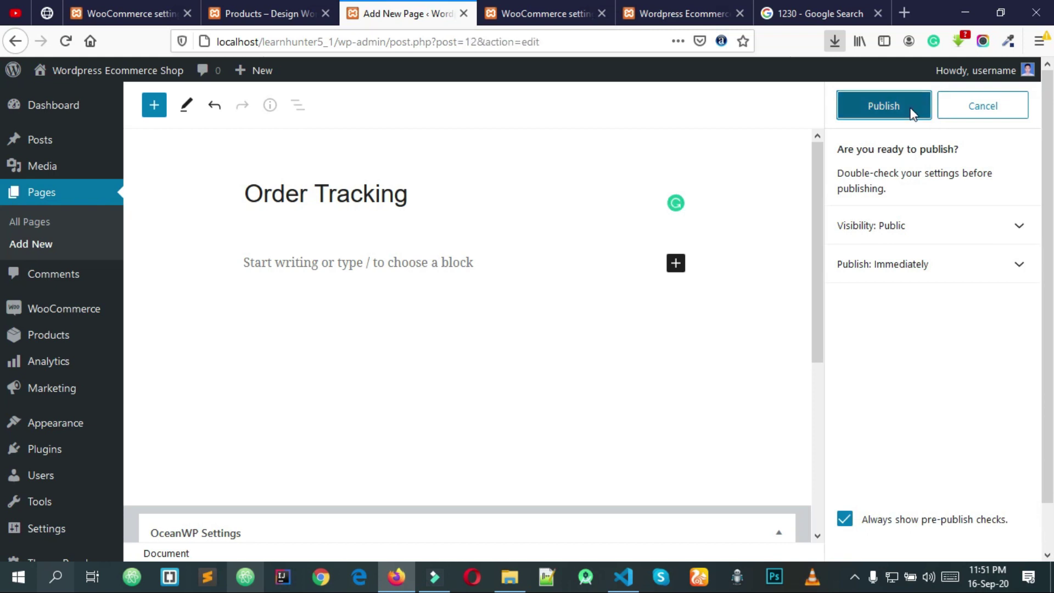
click(908, 107)
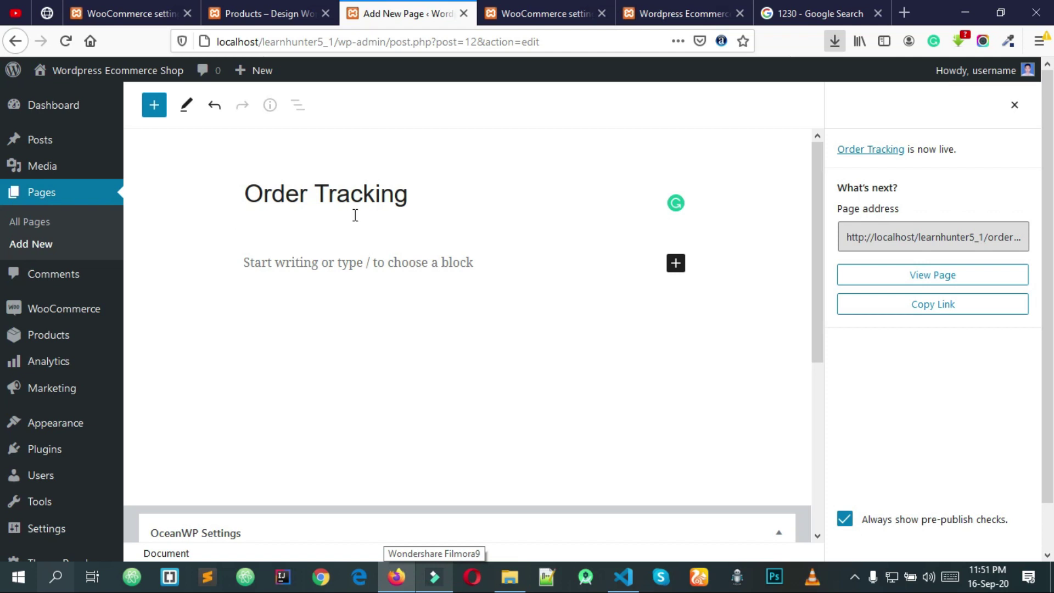
- Create and publish a new page titled "My Account"
click(44, 246)
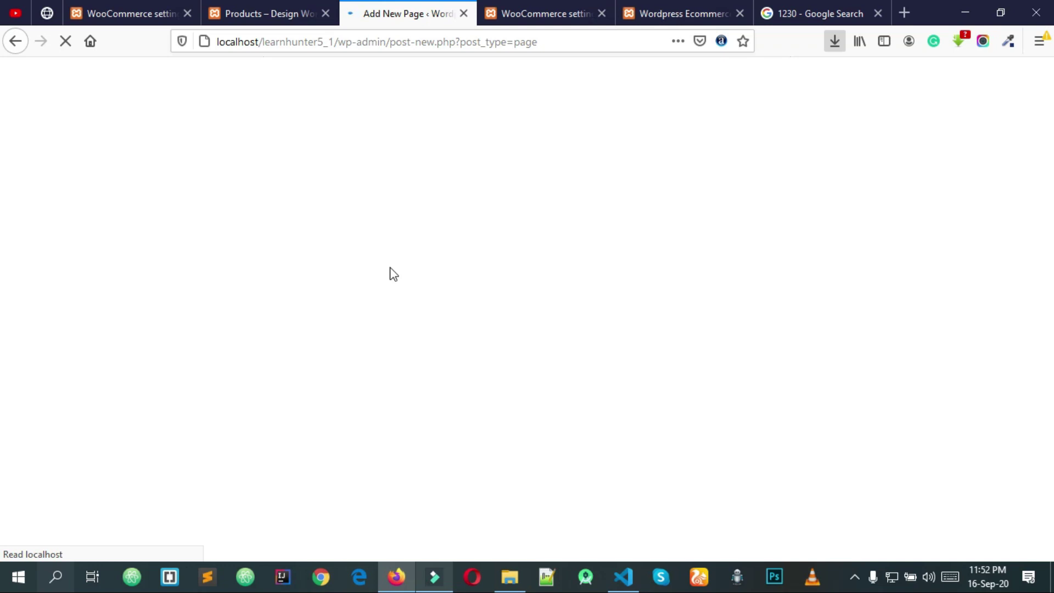
key(alt)
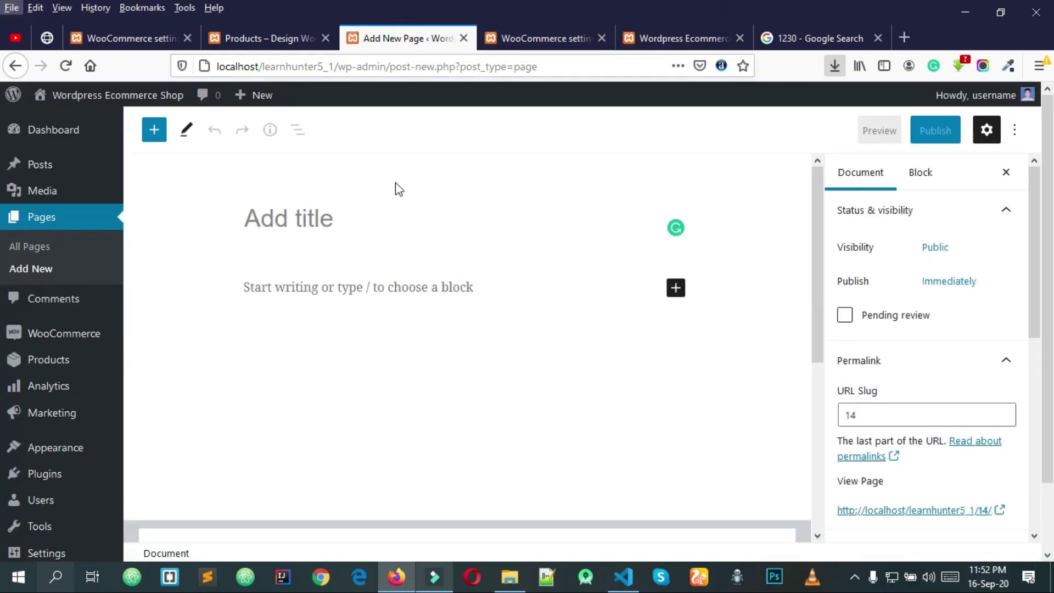
click(372, 219)
text(My )
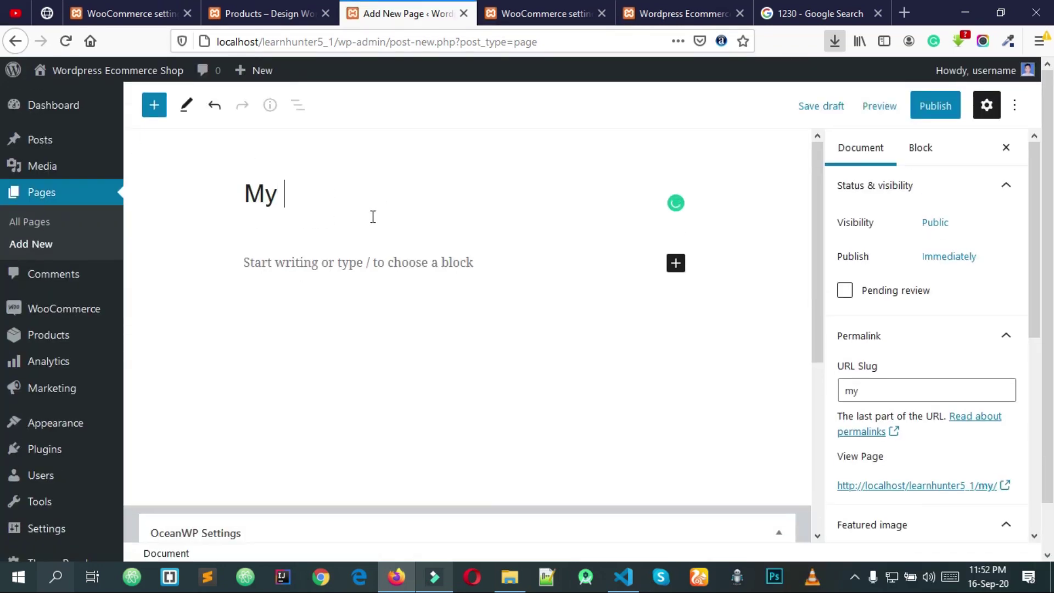
text(Account)
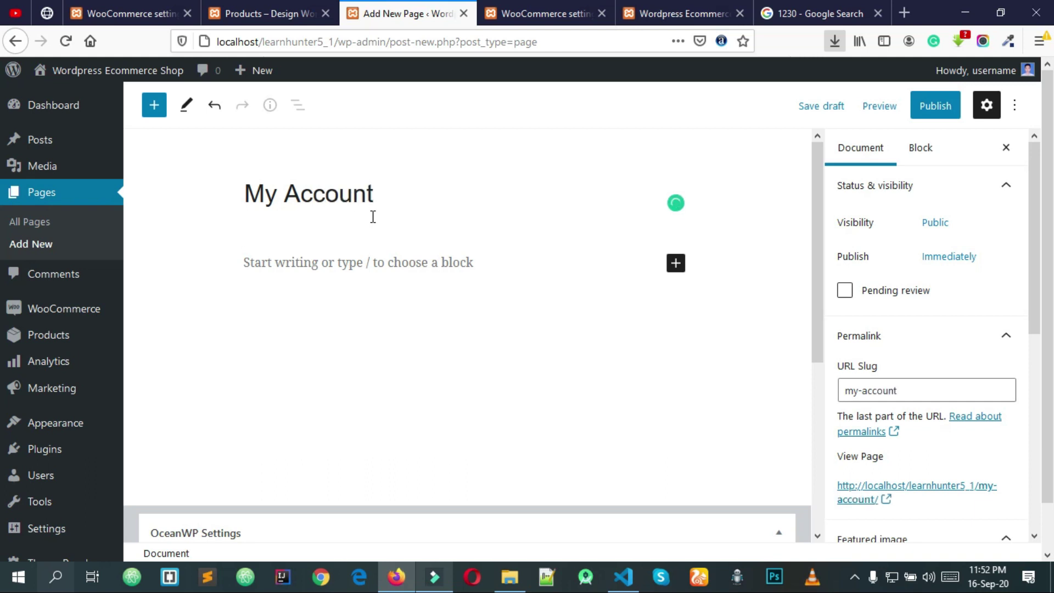
click(930, 112)
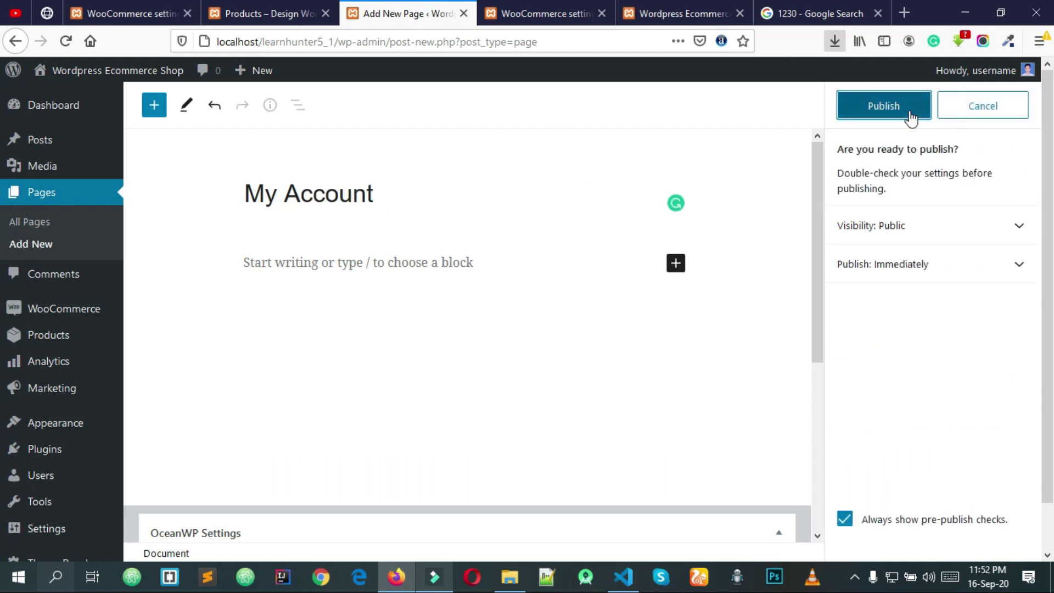
click(909, 113)
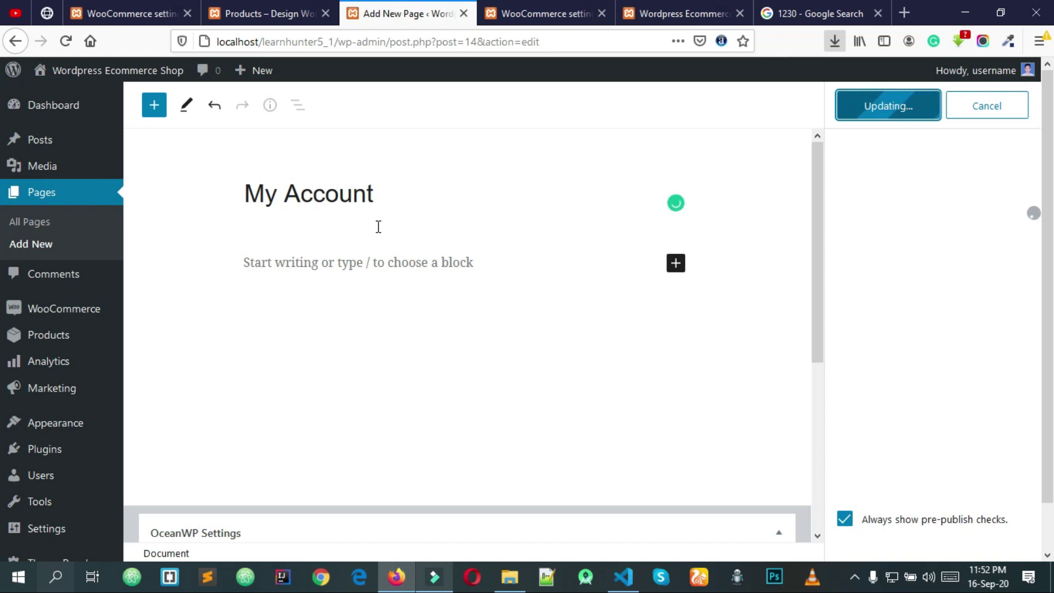
- Move the Sample Page to the trash from the Pages list and delete it permanently
click(47, 208)
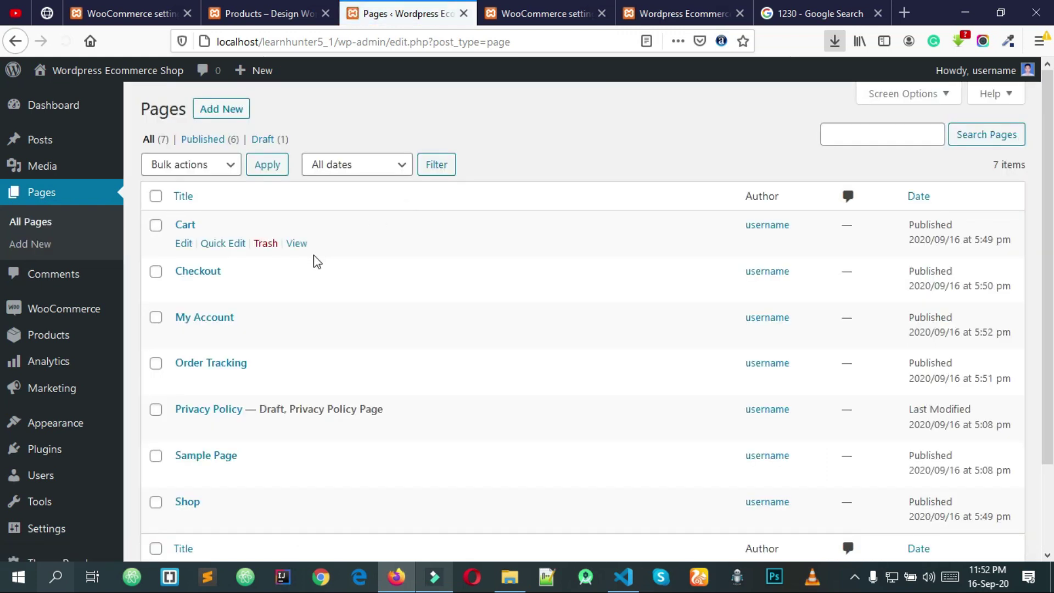
scroll(316, 261, down, 2)
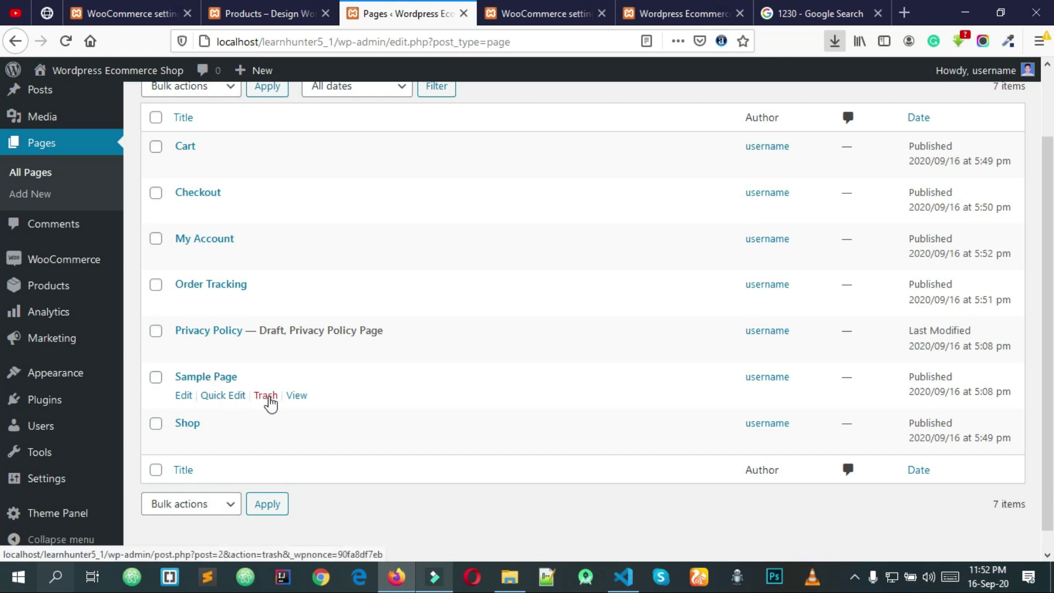
click(266, 395)
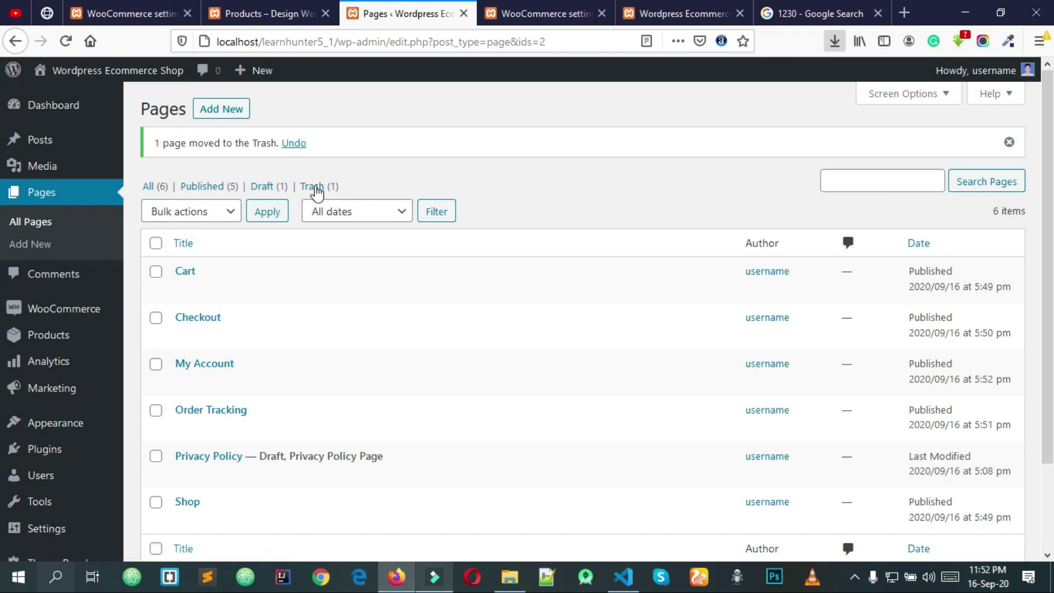
click(313, 188)
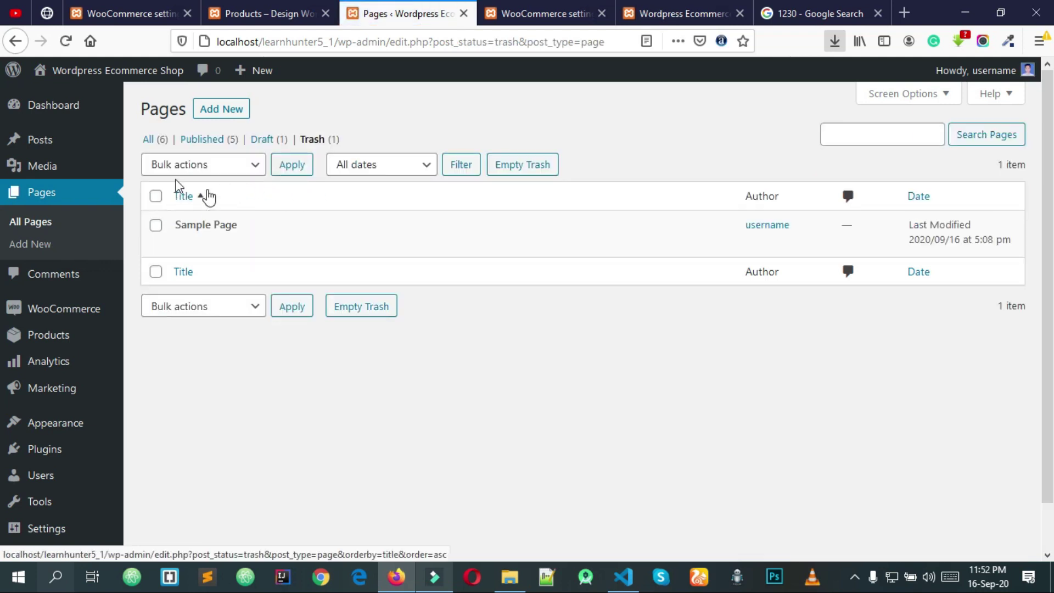
mouse_move(242, 236)
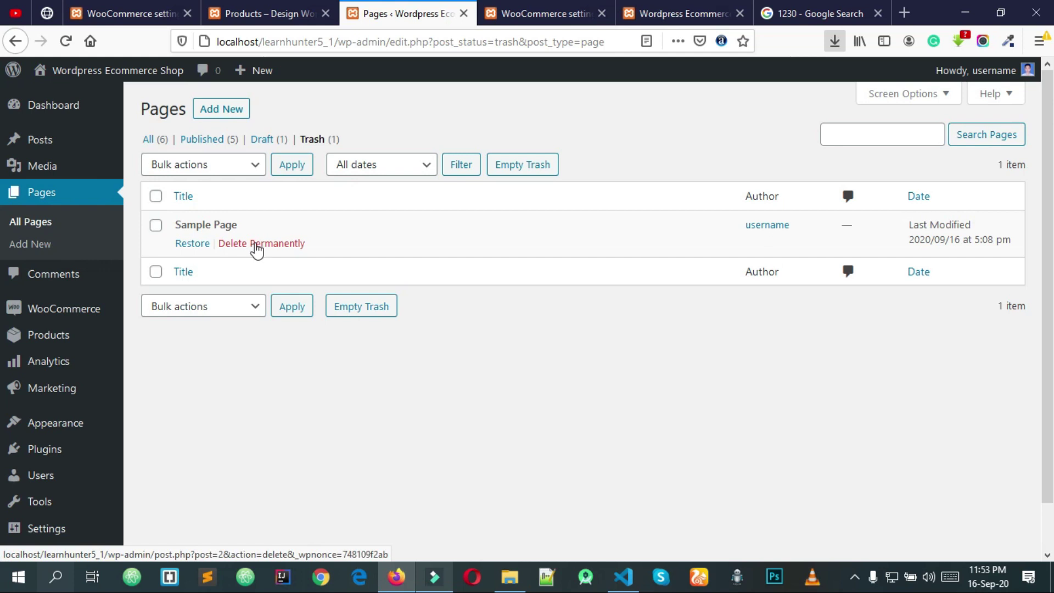
click(256, 244)
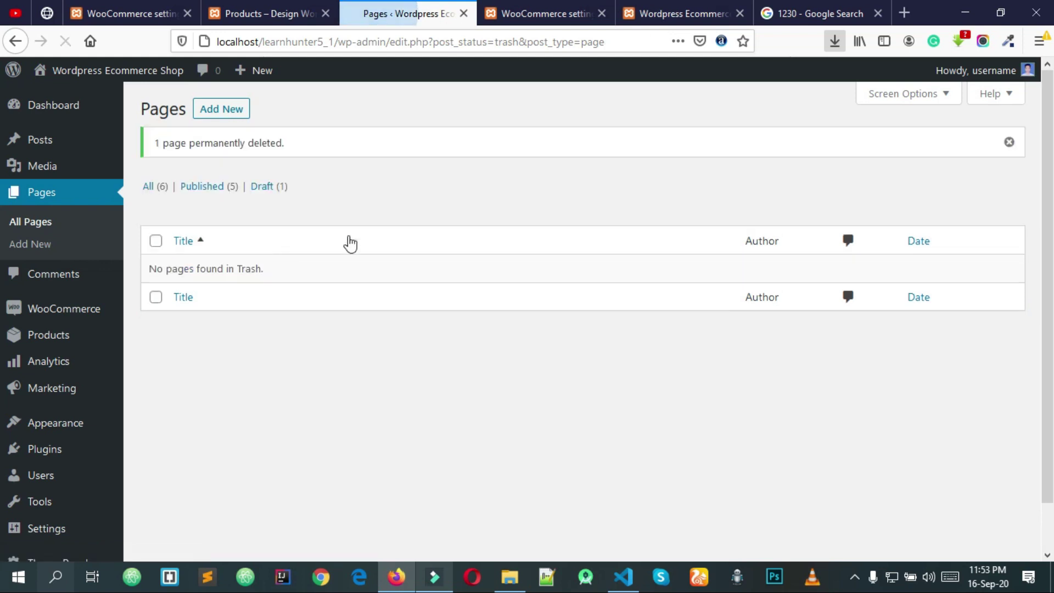
- Open the Privacy Policy draft from the list of all pages, publish it and look through its content
click(38, 222)
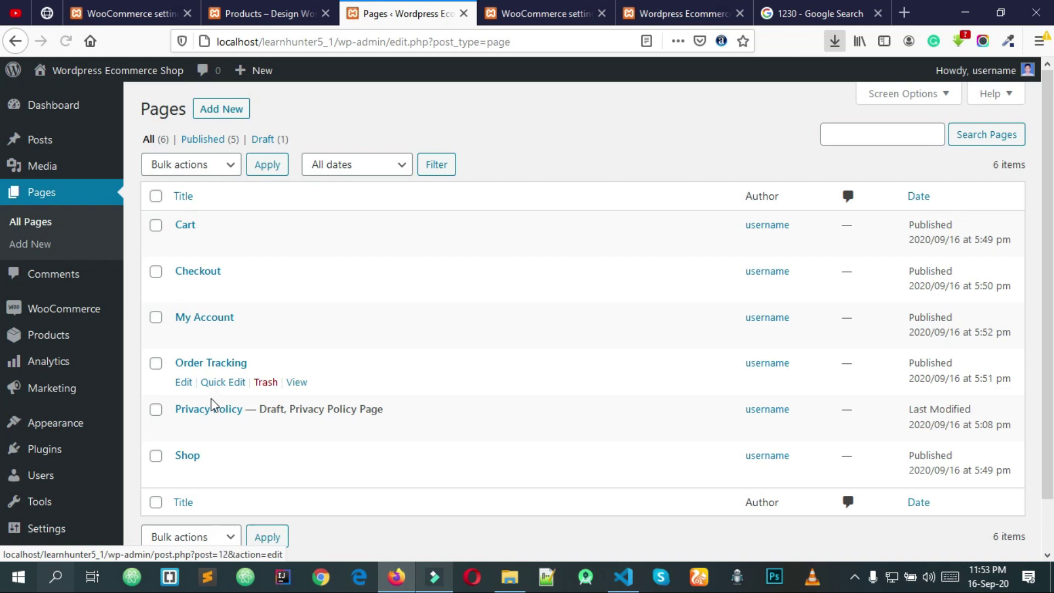
click(212, 411)
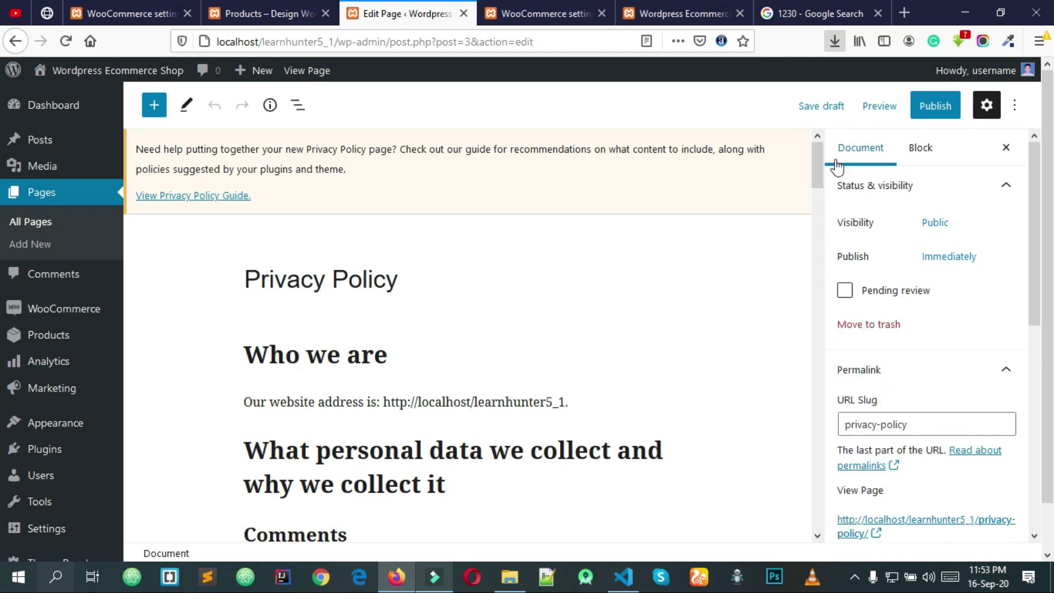
click(935, 113)
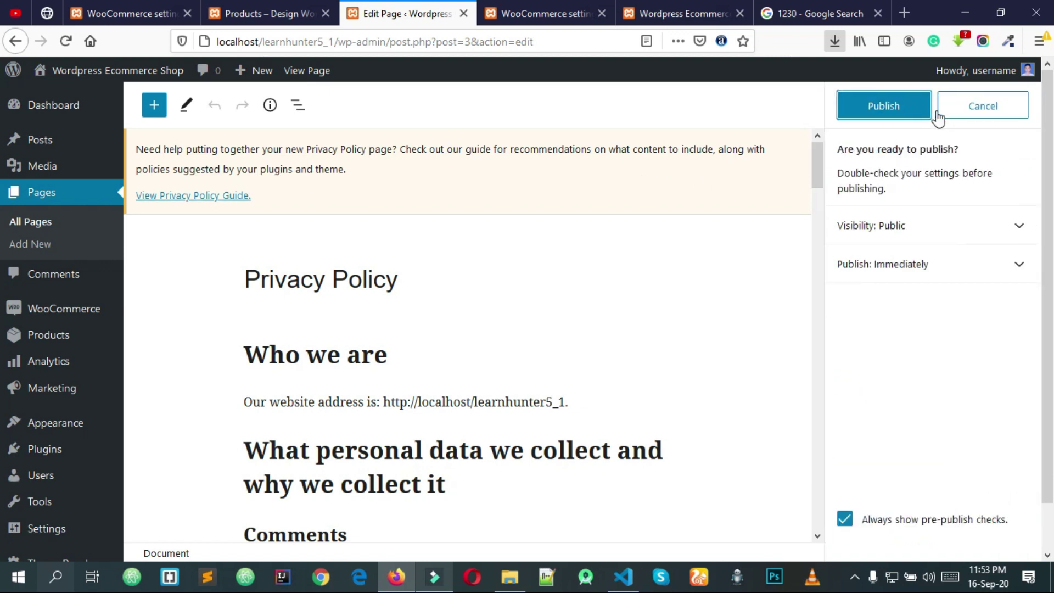
click(880, 105)
scroll(582, 330, down, 10)
scroll(556, 358, down, 20)
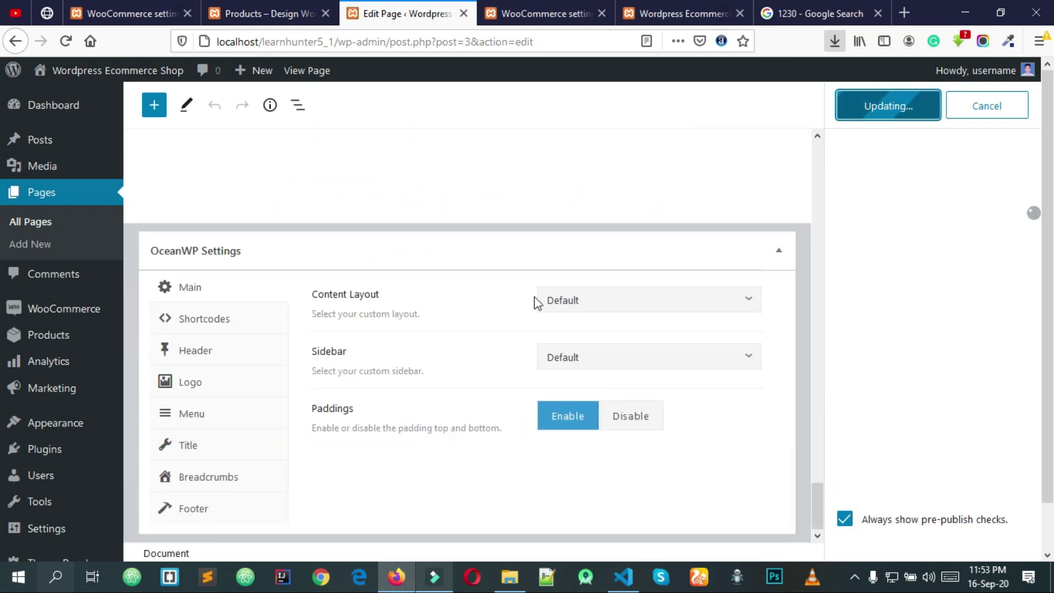
scroll(536, 301, up, 20)
scroll(535, 296, up, 5)
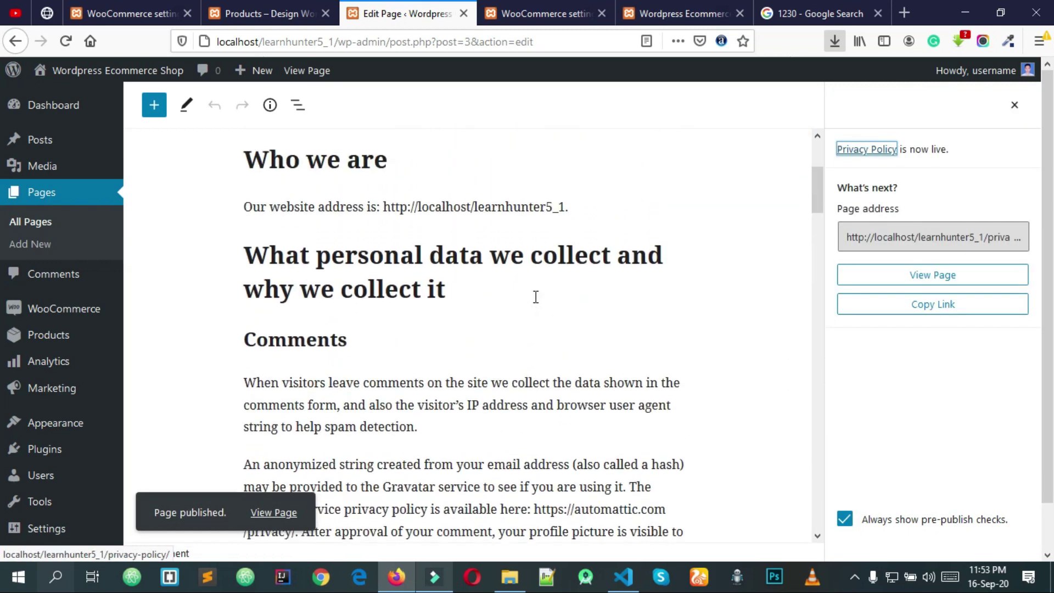
scroll(538, 340, down, 9)
scroll(540, 385, up, 4)
scroll(538, 386, up, 5)
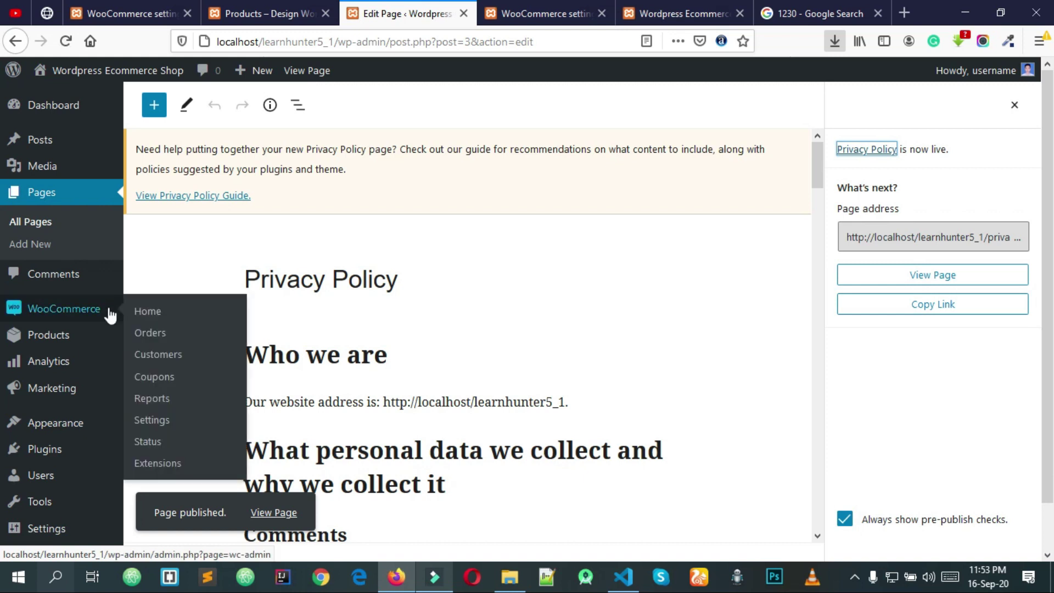
- Create and publish a new page titled "Terms & Conditions"
click(57, 252)
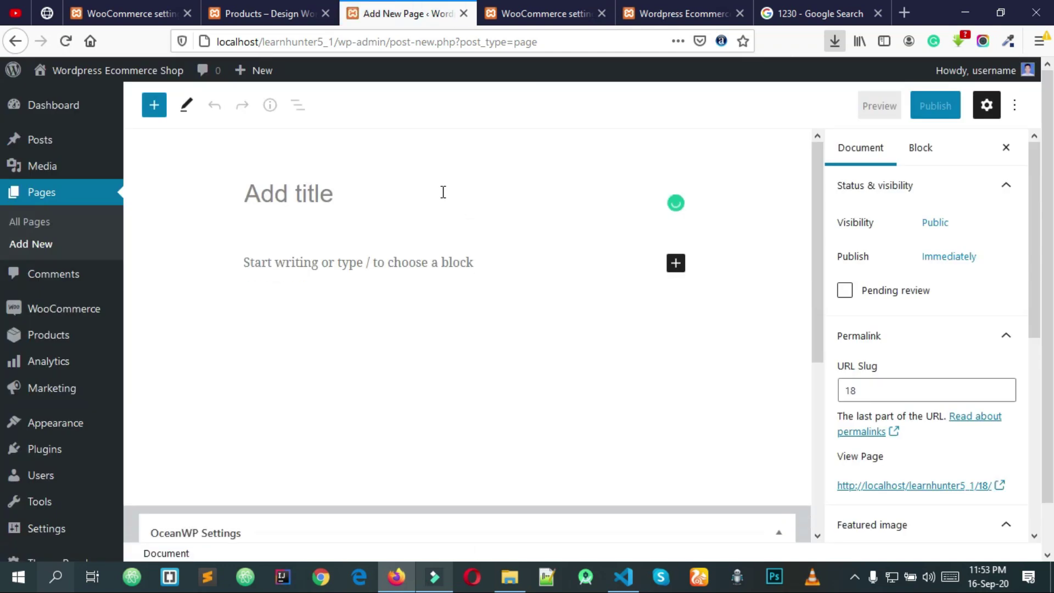
text(Terms)
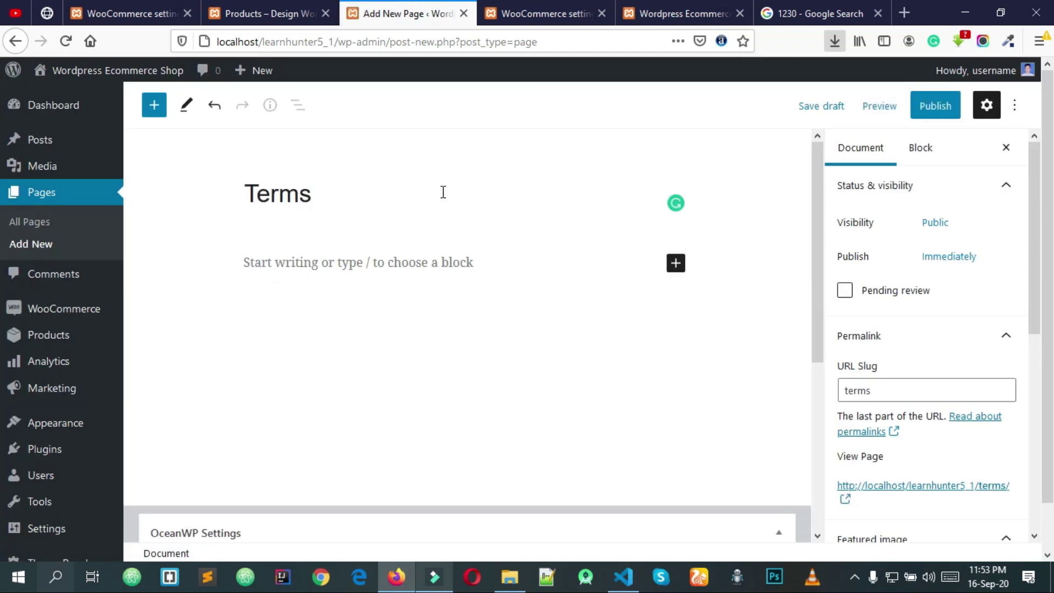
text( & Con)
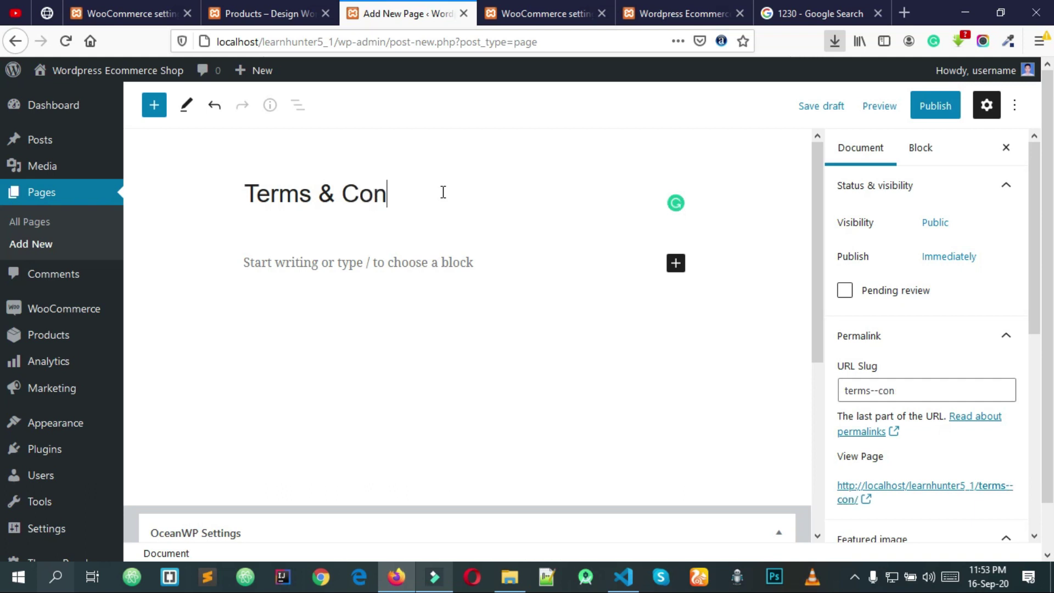
text(ditions)
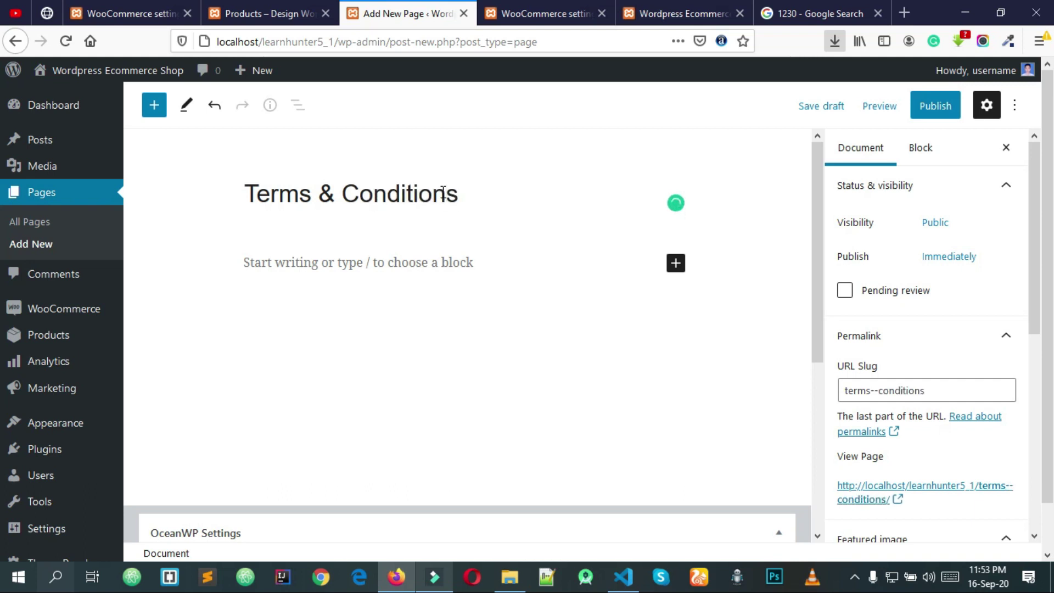
click(485, 252)
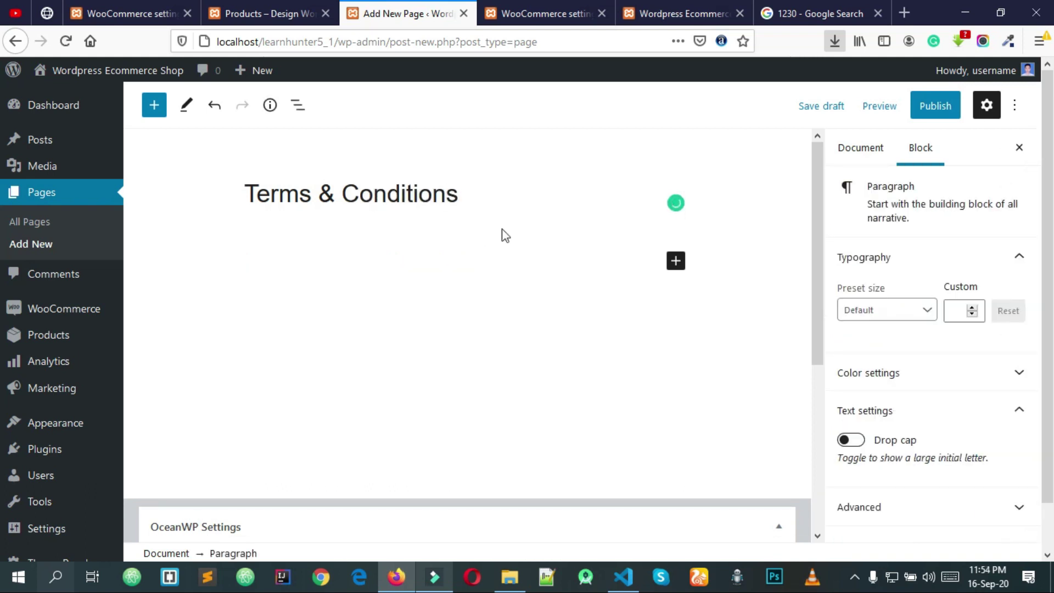
click(524, 202)
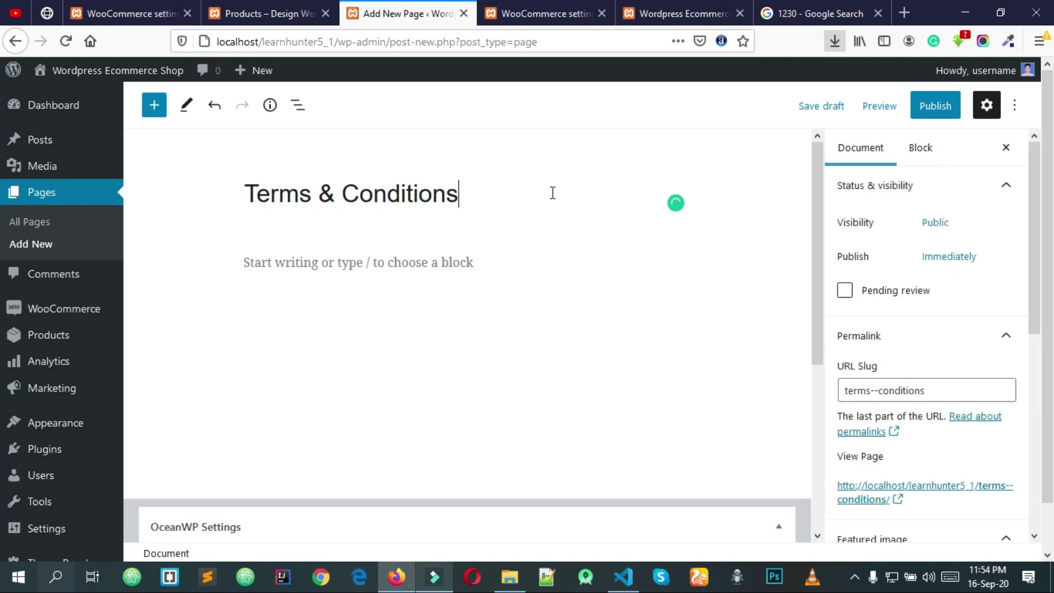
click(929, 110)
click(900, 106)
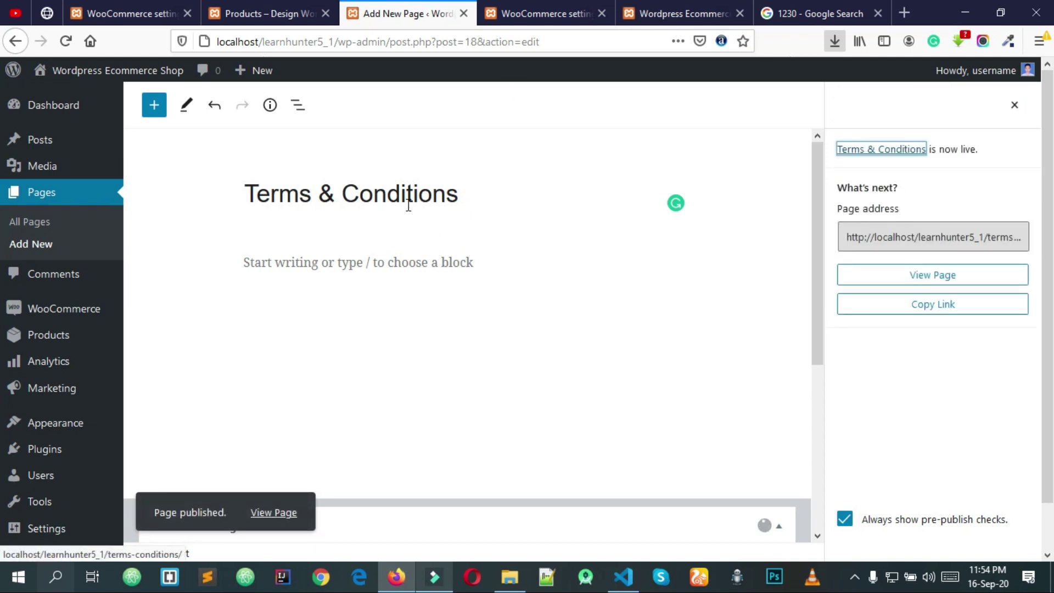
scroll(386, 225, down, 3)
scroll(388, 228, up, 3)
- Open the WooCommerce settings, look over the general store settings and go to the product settings
mouse_move(87, 311)
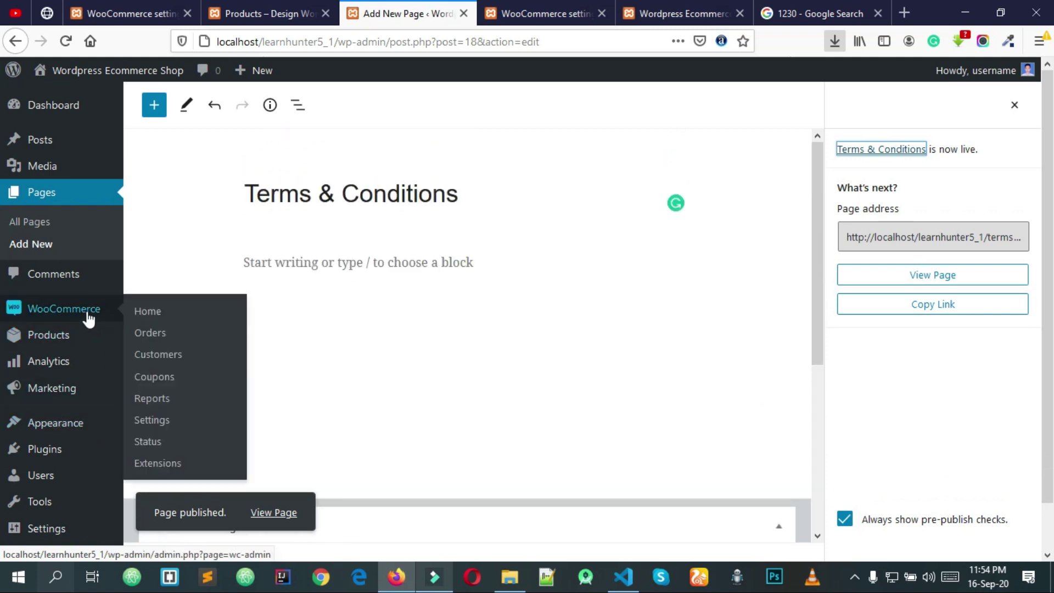
click(154, 421)
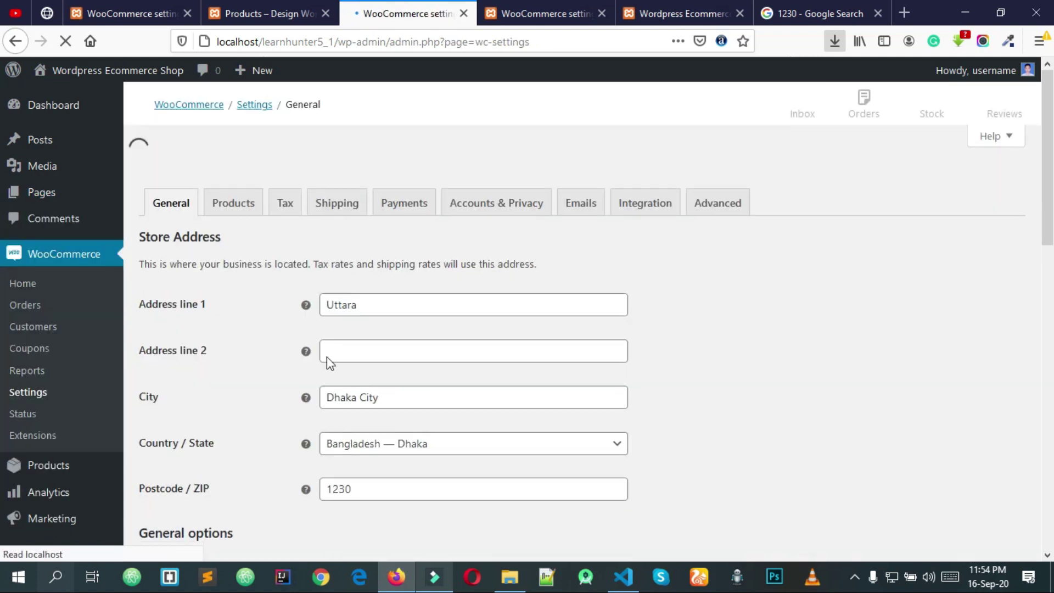
scroll(327, 360, down, 10)
scroll(315, 329, up, 6)
scroll(269, 317, up, 5)
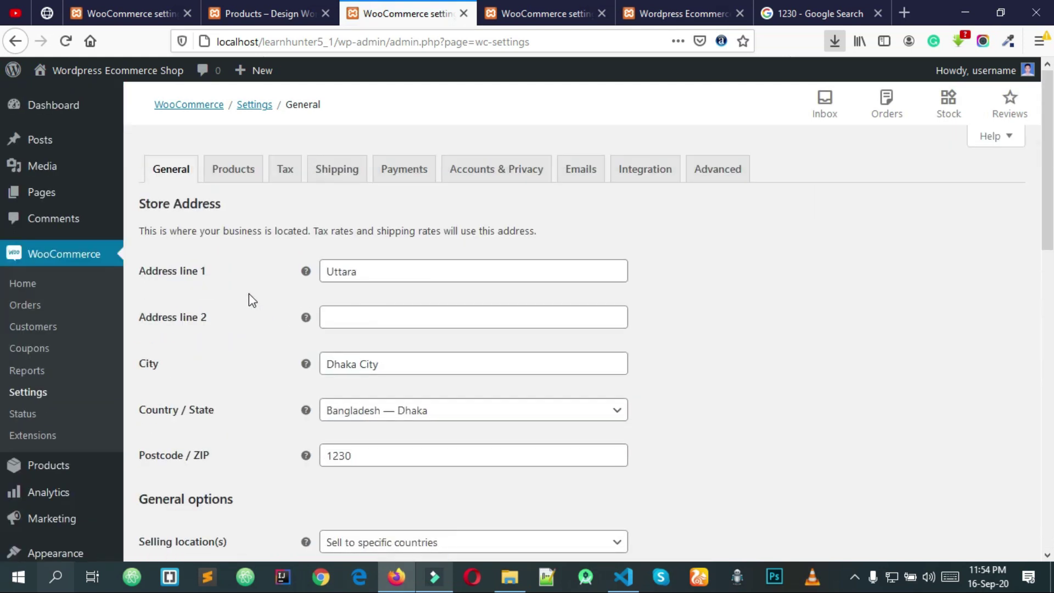
click(230, 174)
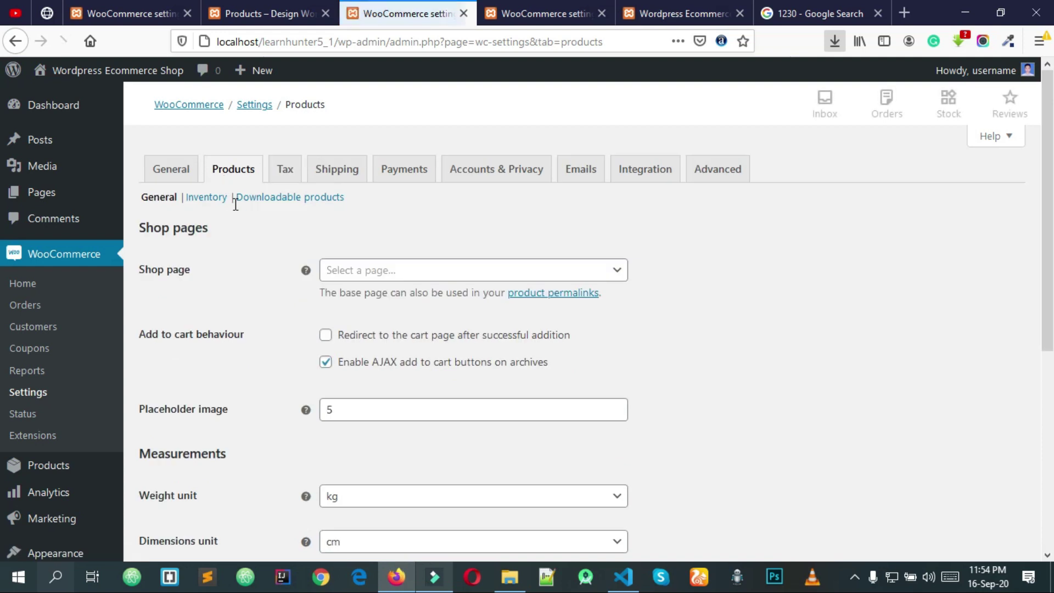
- Assign the Shop page as the store's shop page and save the product settings
click(378, 272)
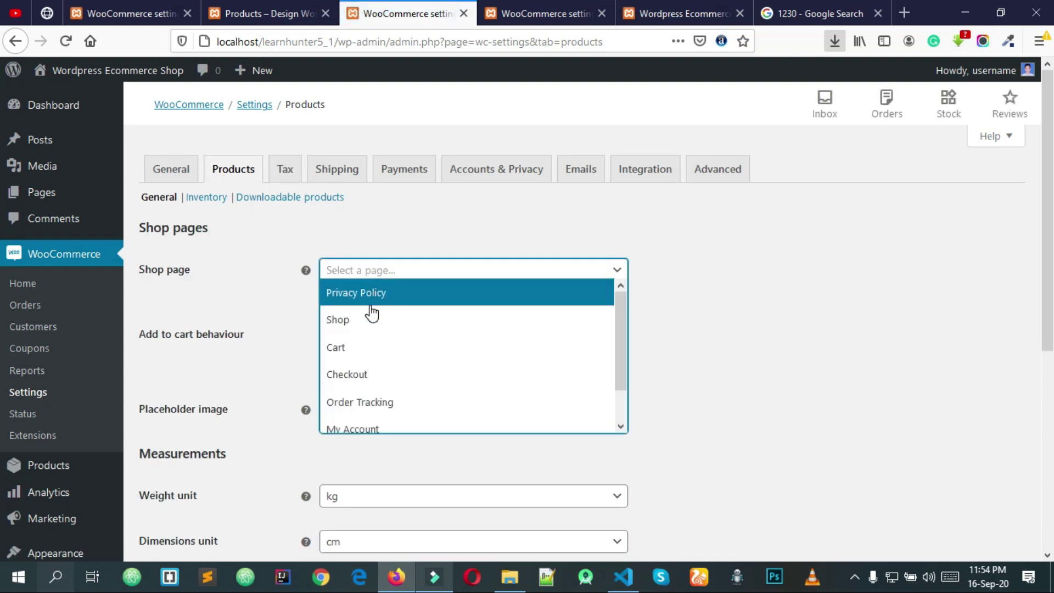
click(375, 325)
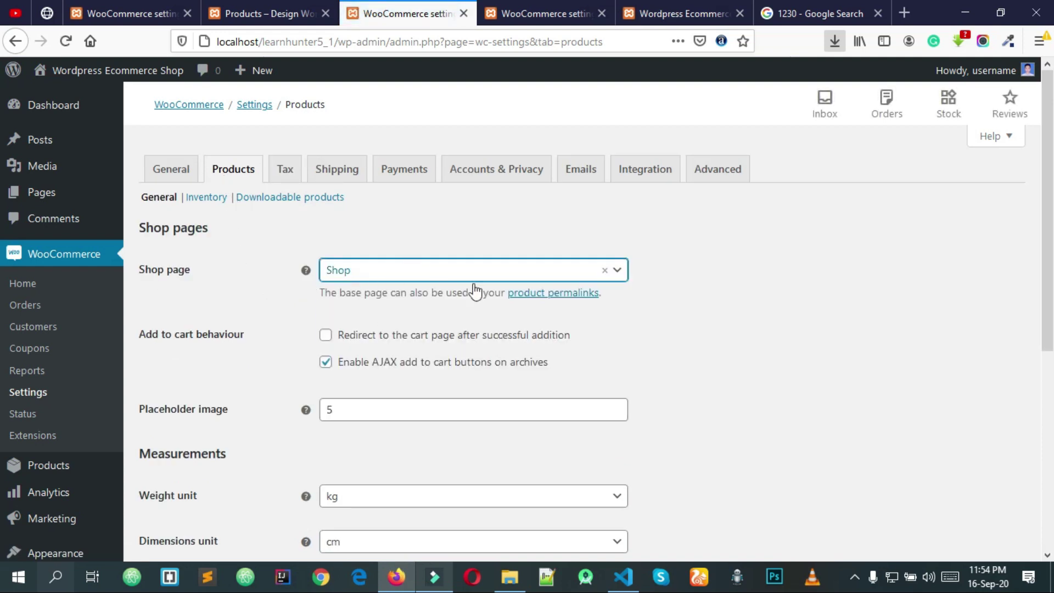
scroll(302, 336, down, 6)
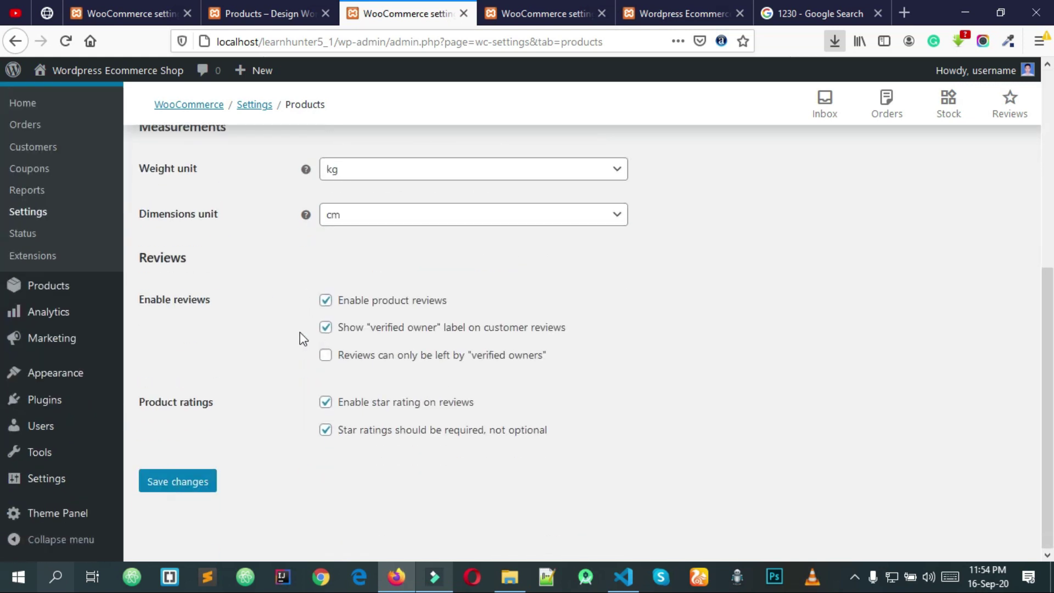
click(191, 487)
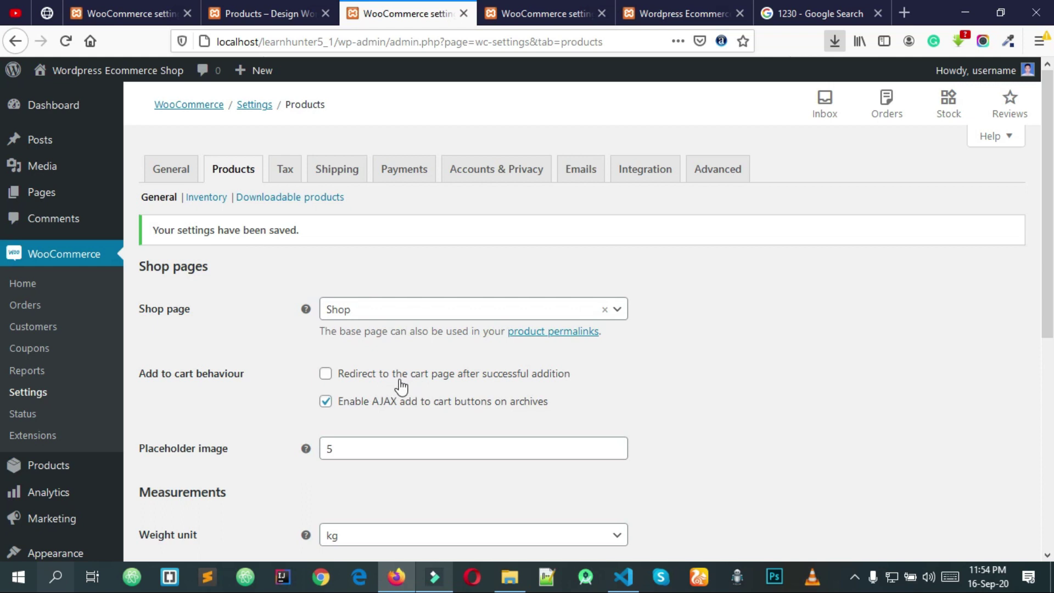
- Switch to the LEARNHUNTER demo shop and add the Album product to the cart
click(291, 8)
scroll(507, 247, down, 5)
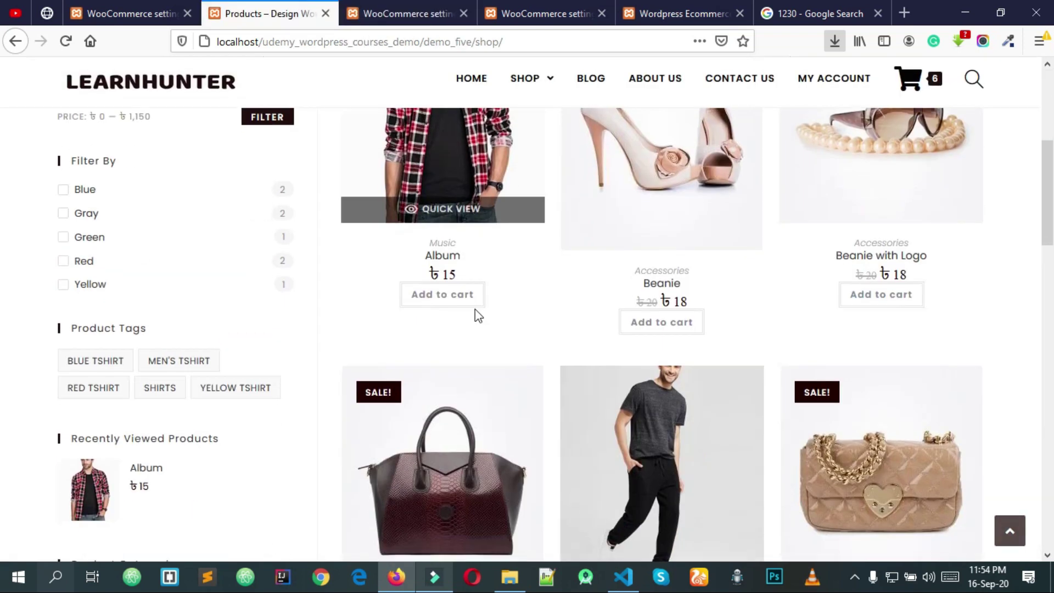
click(457, 297)
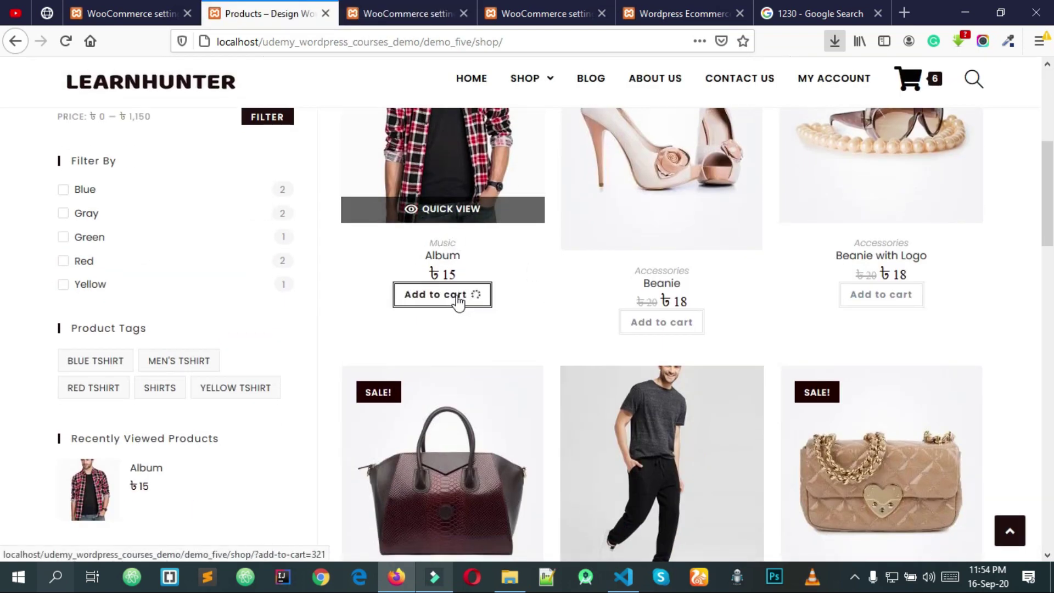
scroll(456, 299, up, 2)
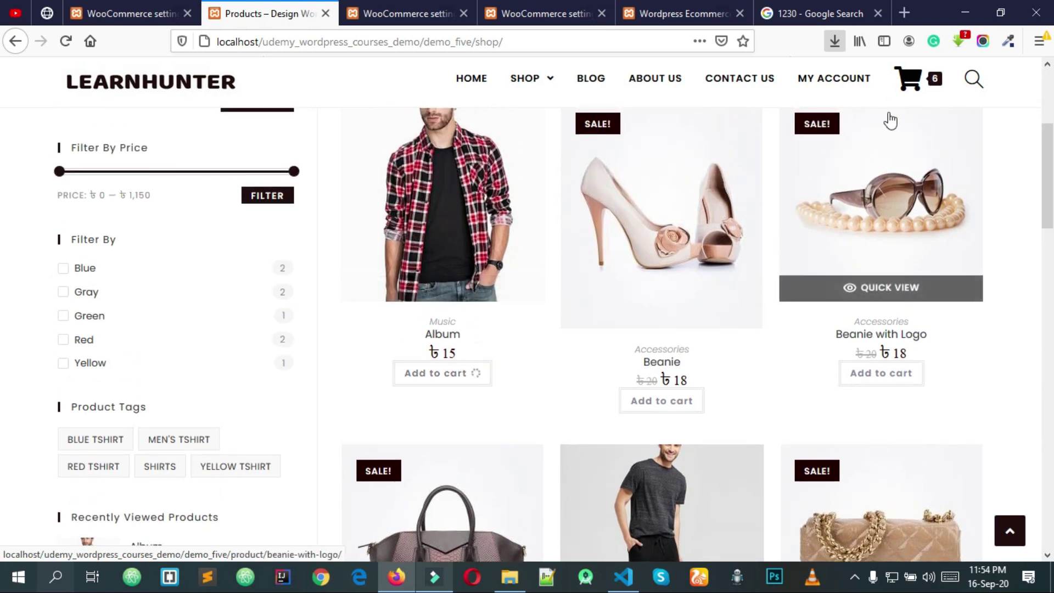
scroll(435, 379, up, 2)
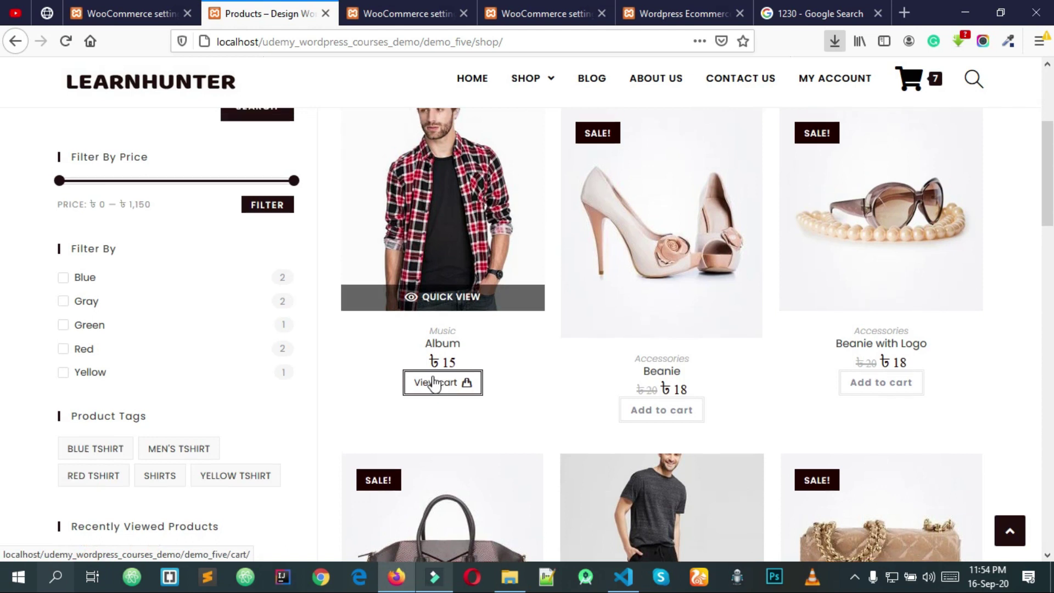
- Return to the WooCommerce product settings and toggle the redirect to the cart page after successful addition on and off again
click(408, 13)
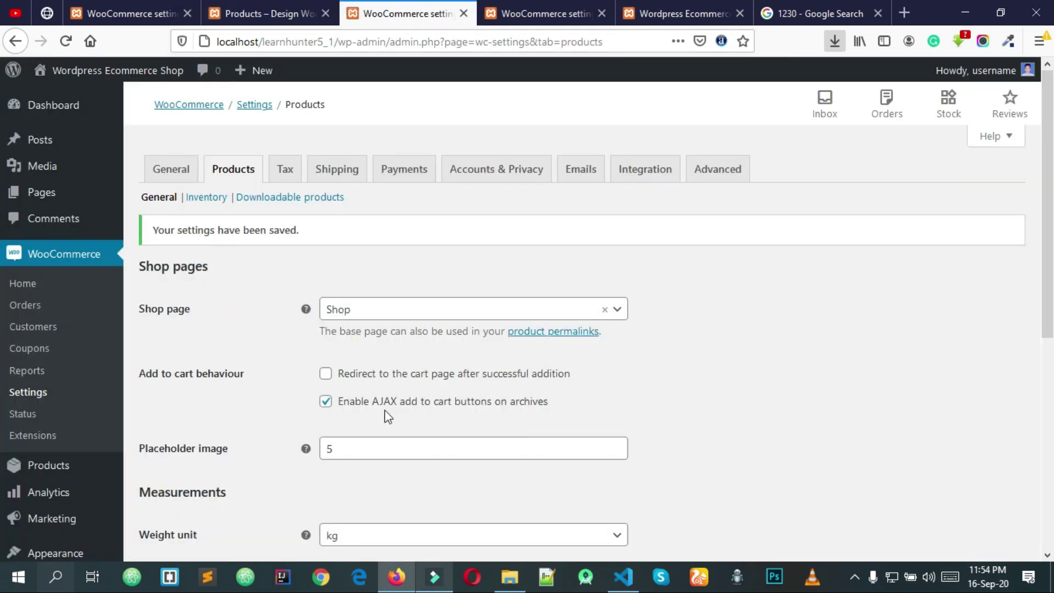
click(340, 379)
click(327, 377)
click(284, 405)
scroll(393, 411, down, 5)
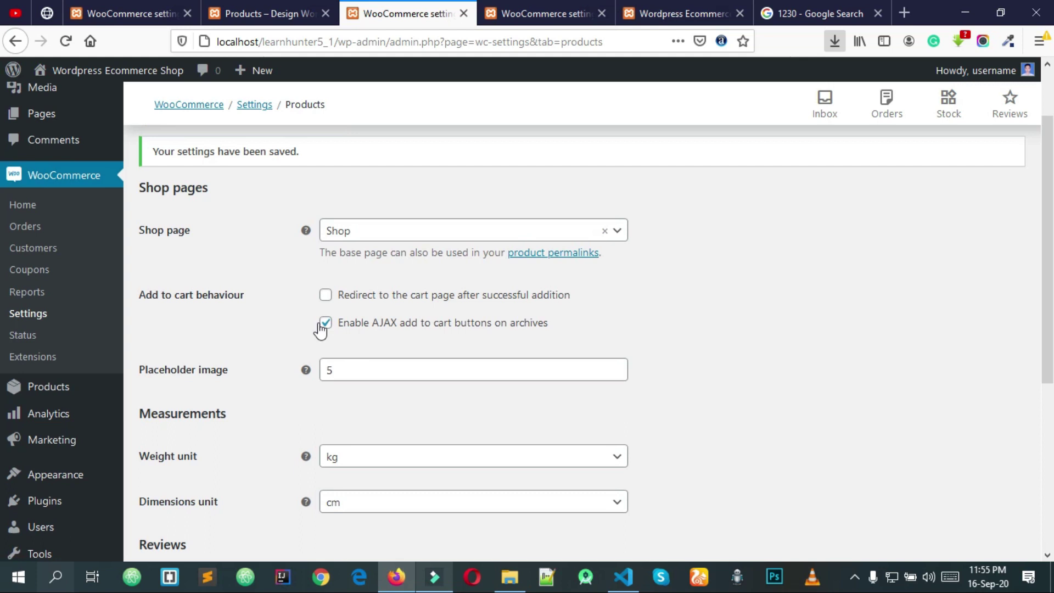
- Examine the placeholder image setting and its help text, and look over the measurement settings
click(345, 288)
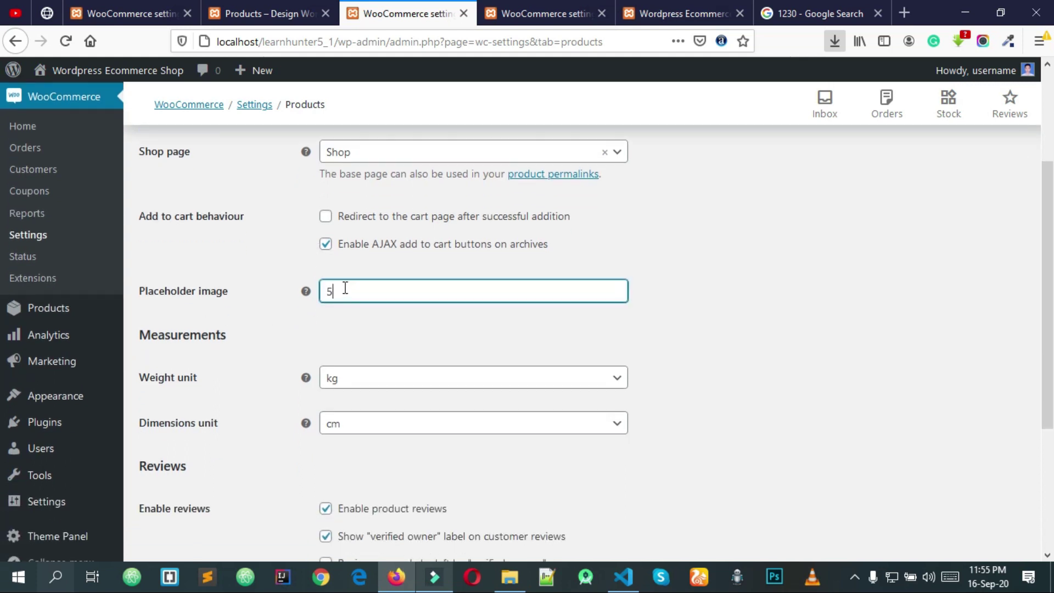
click(353, 336)
mouse_move(304, 290)
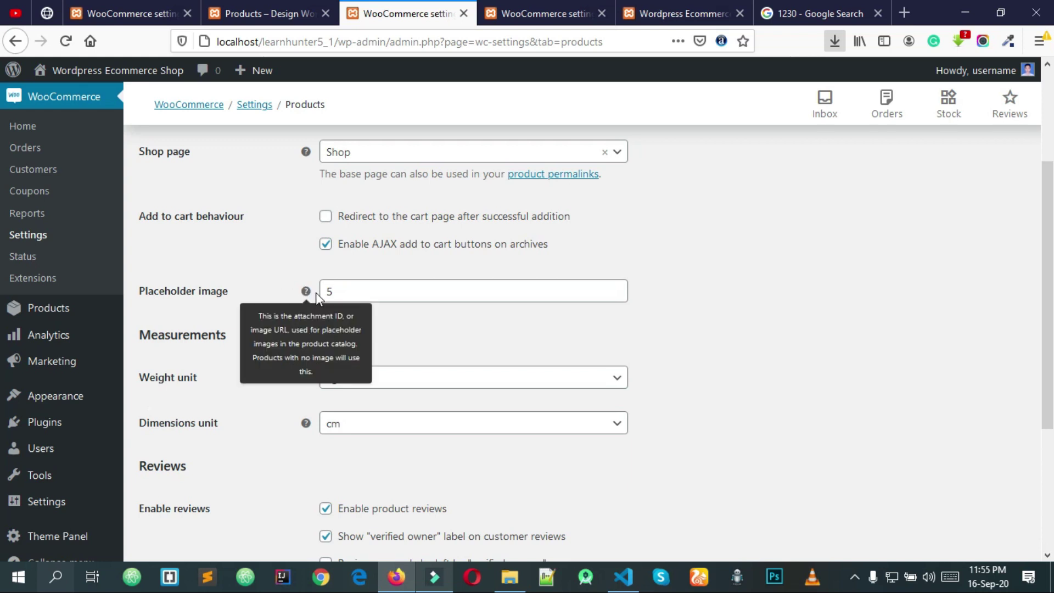
scroll(368, 308, down, 3)
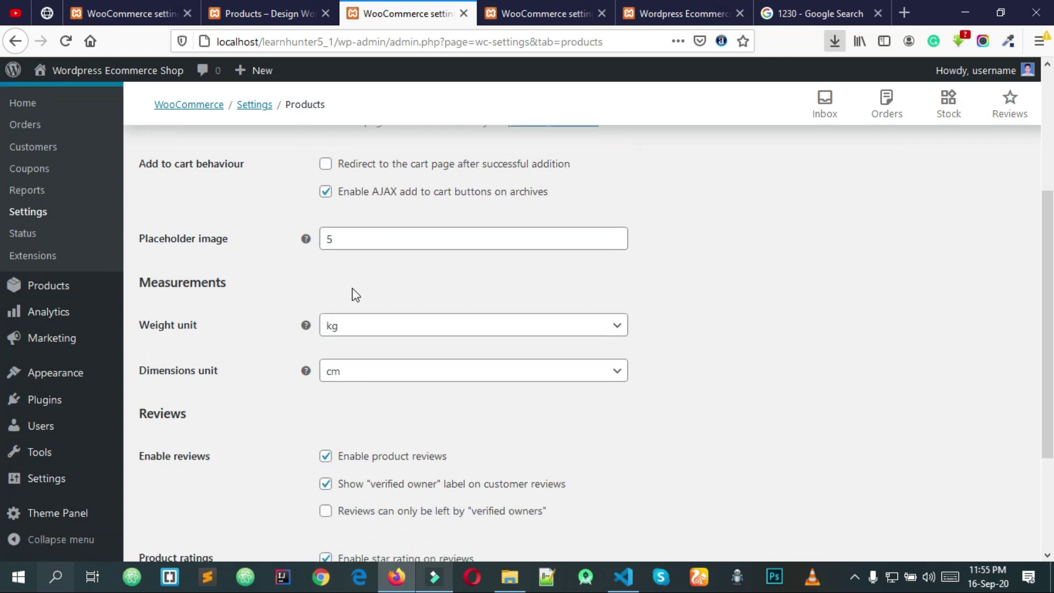
mouse_move(234, 302)
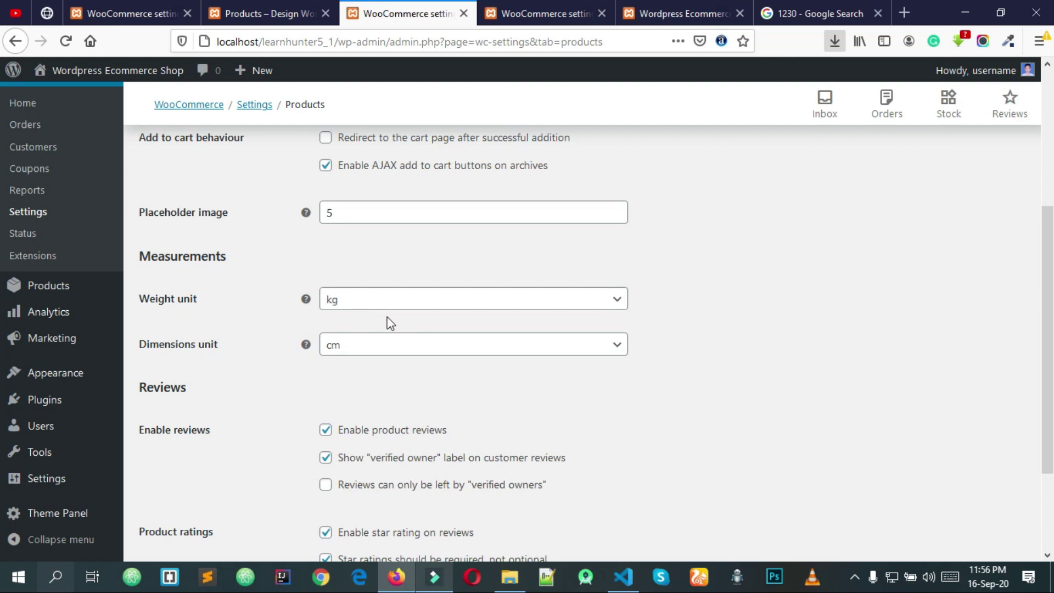
- Choose kg as the weight unit and cm as the dimensions unit for products
click(403, 307)
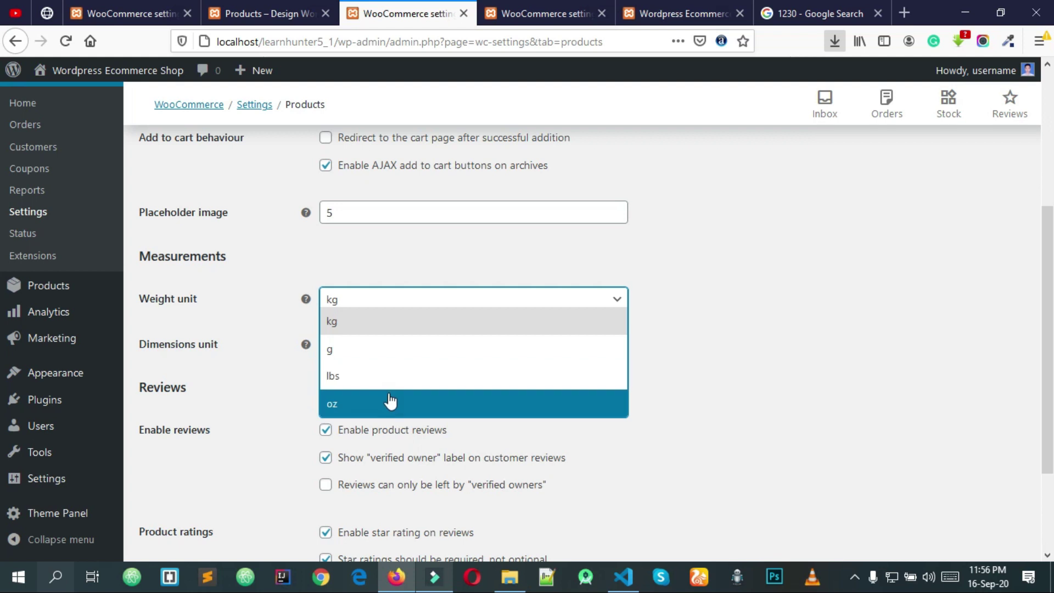
click(755, 320)
click(435, 303)
click(380, 324)
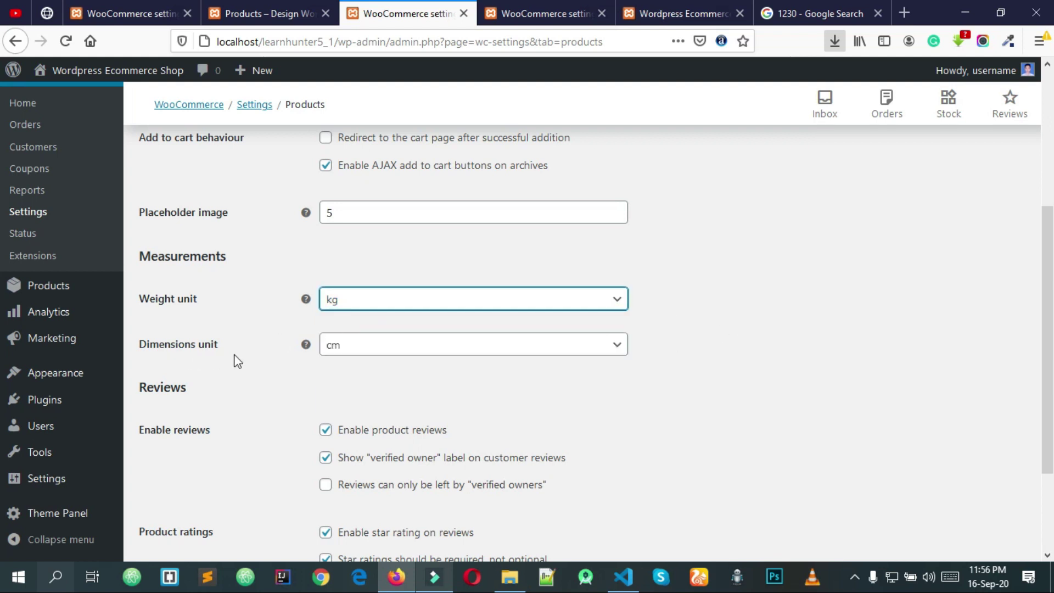
click(366, 357)
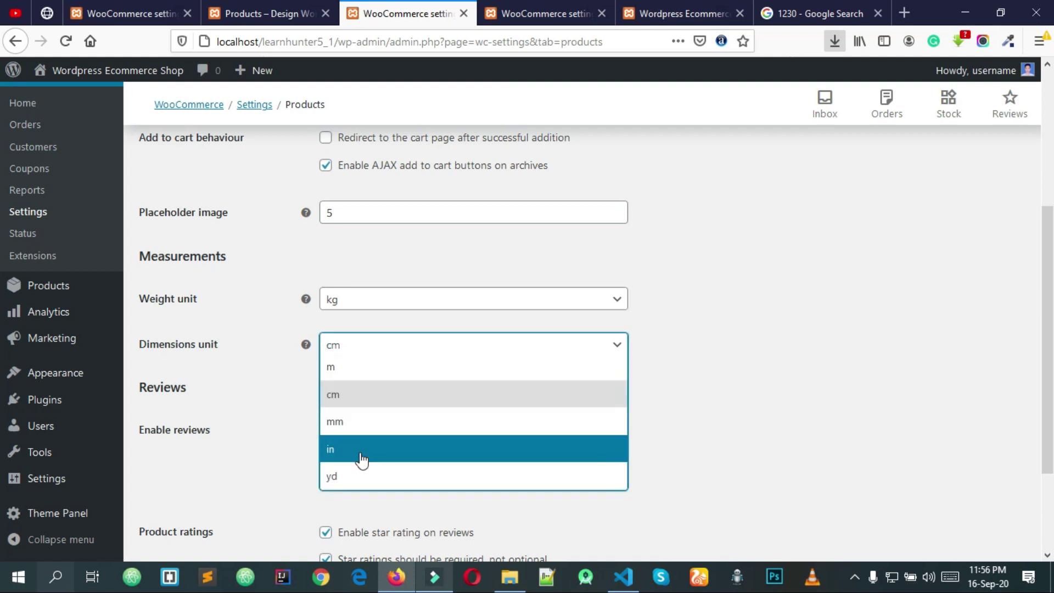
click(361, 401)
- Look at the review options, open the Album product in the demo shop and examine its review form
scroll(498, 367, down, 2)
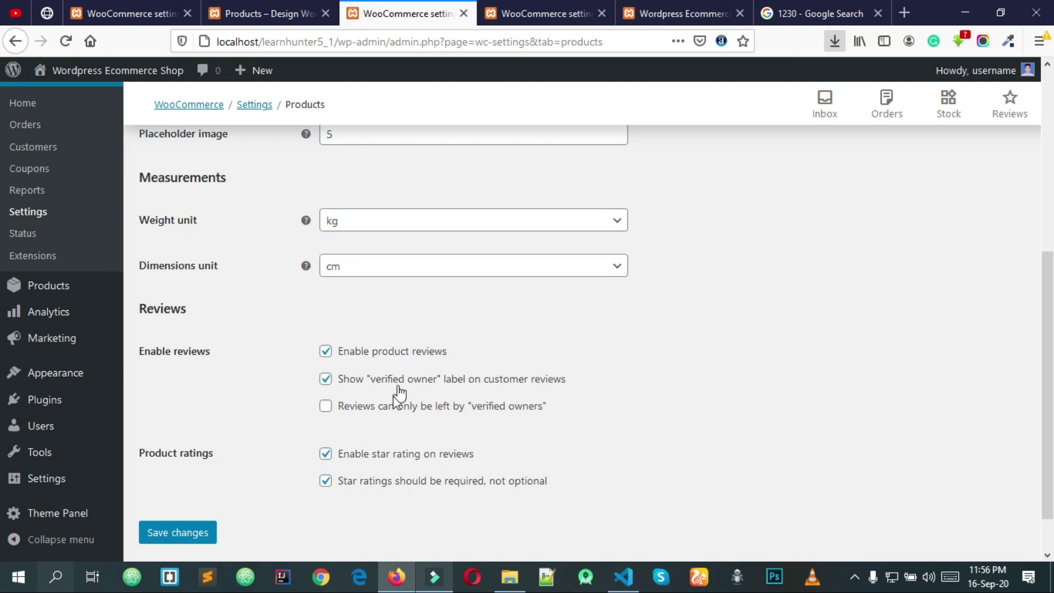
click(268, 12)
click(448, 274)
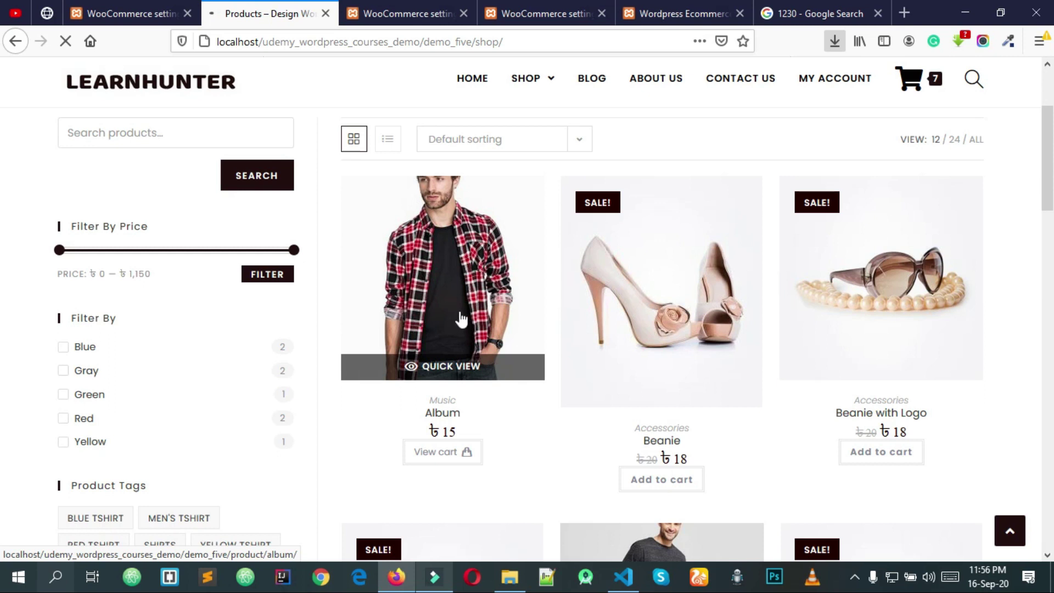
scroll(462, 318, down, 10)
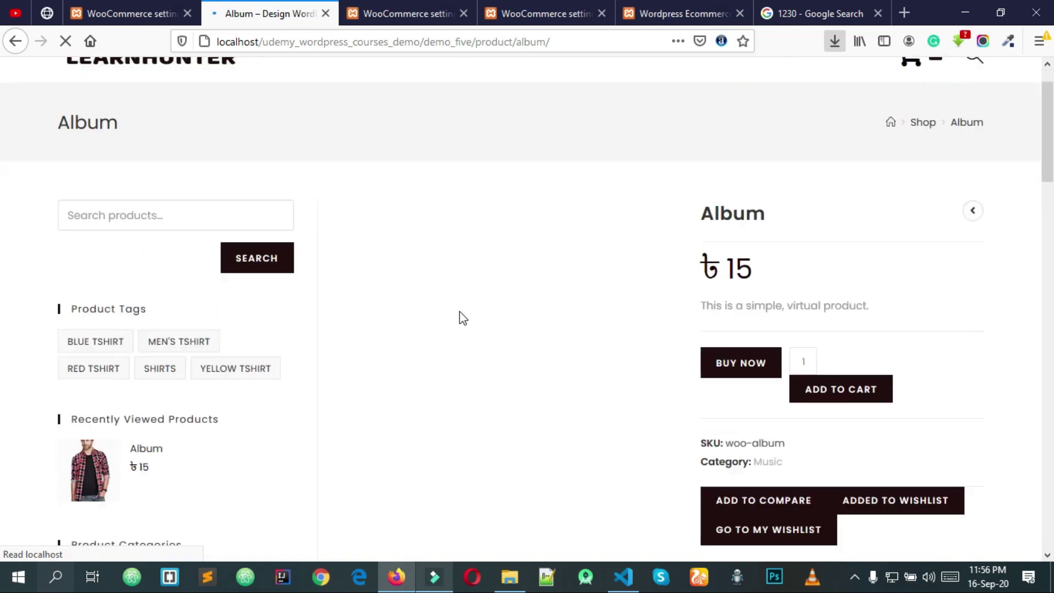
scroll(466, 293, up, 2)
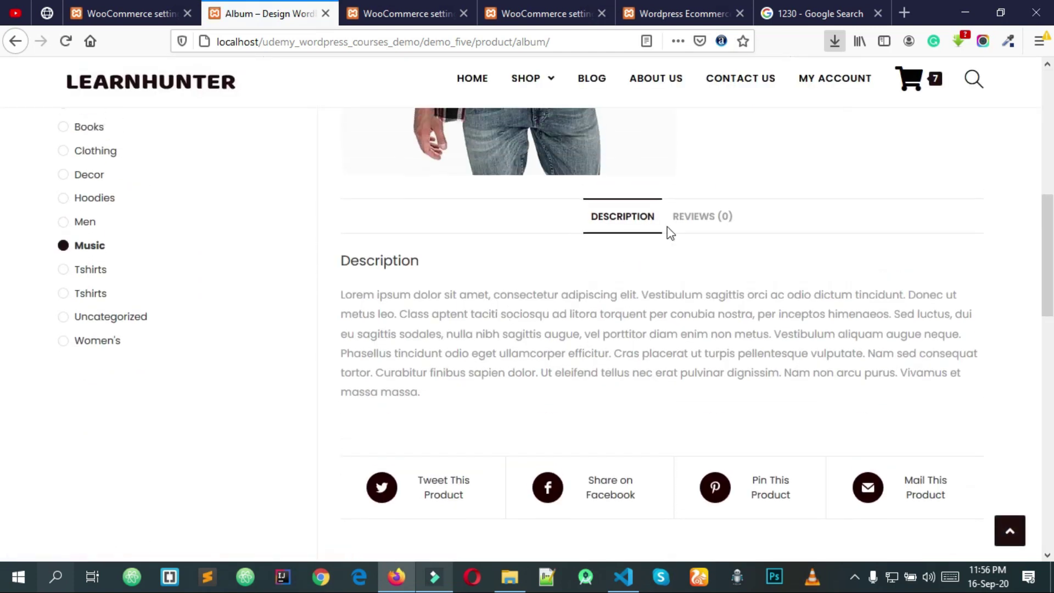
click(701, 219)
scroll(373, 277, down, 3)
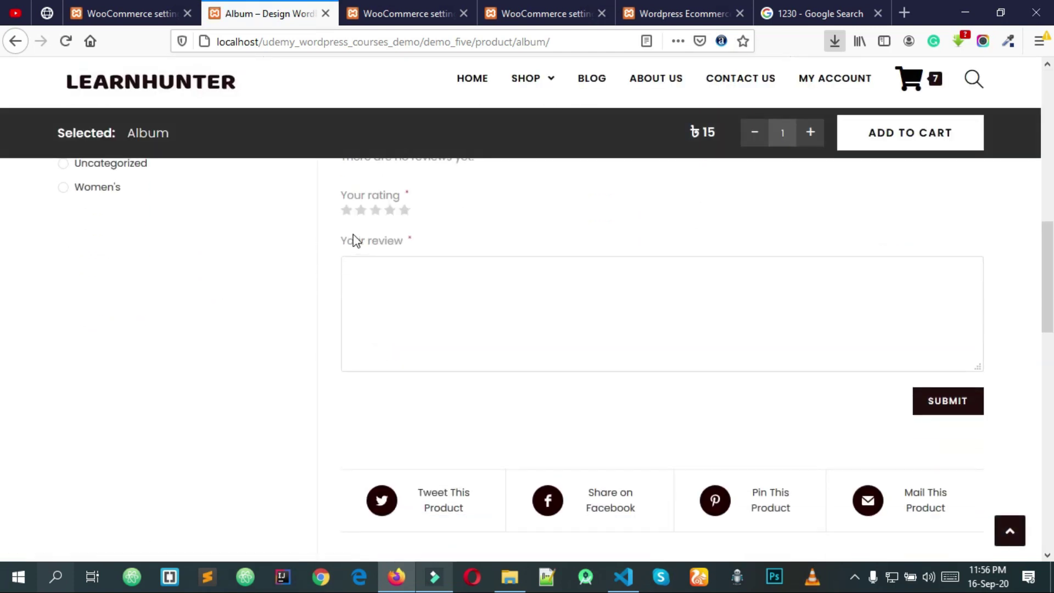
scroll(365, 258, up, 3)
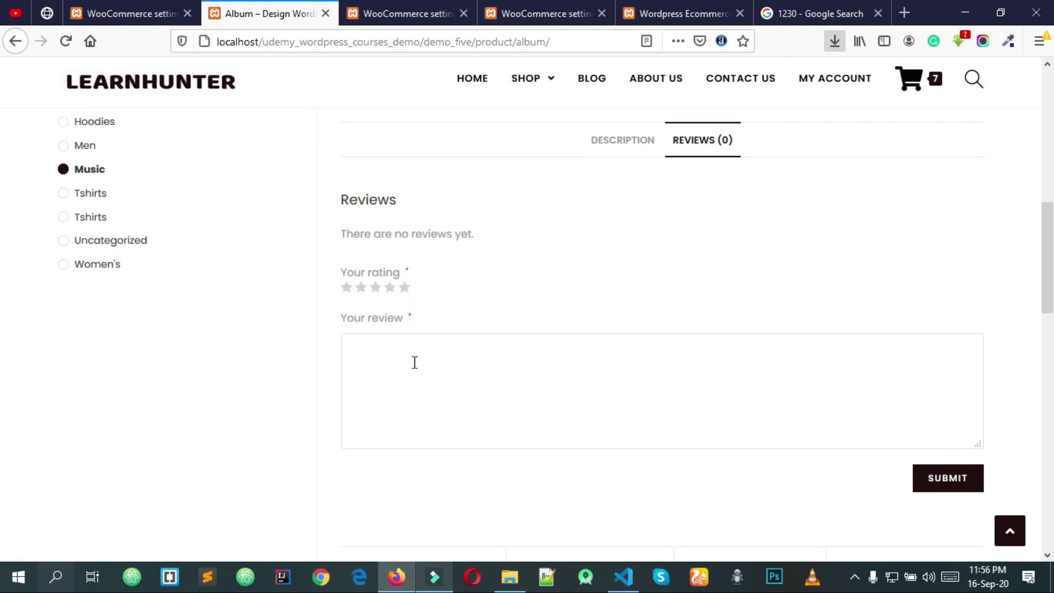
- Save the product settings in the WooCommerce admin, open the Inventory settings and look them over
click(434, 13)
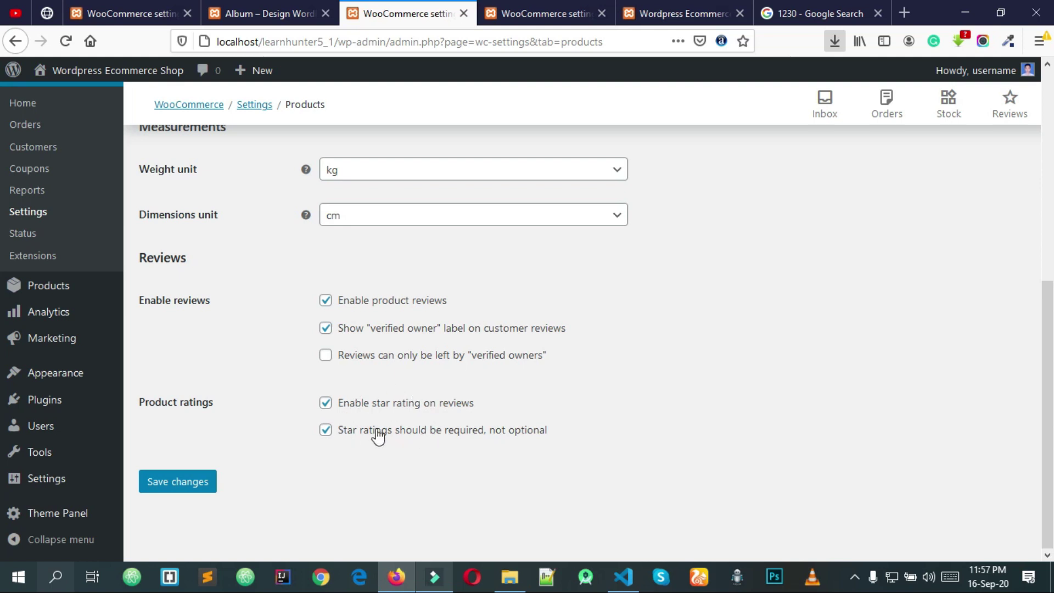
click(198, 488)
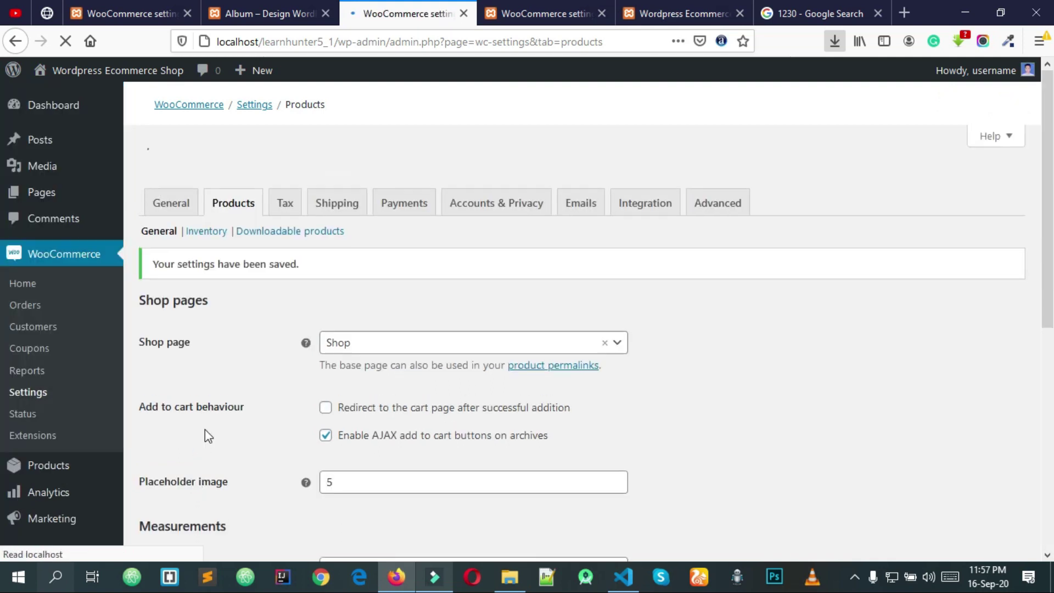
click(202, 200)
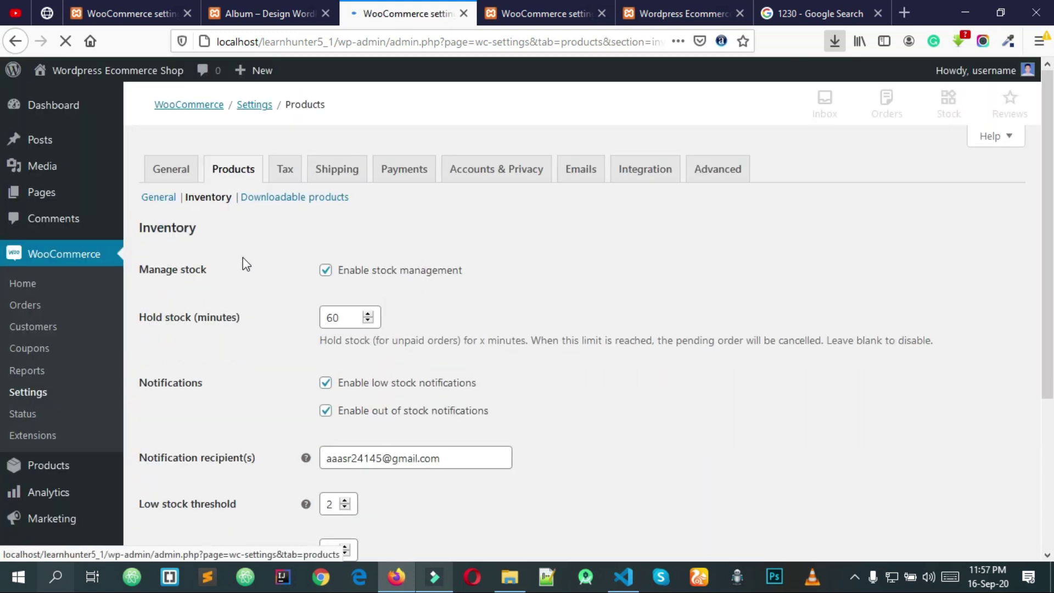
scroll(241, 258, down, 3)
scroll(230, 251, up, 3)
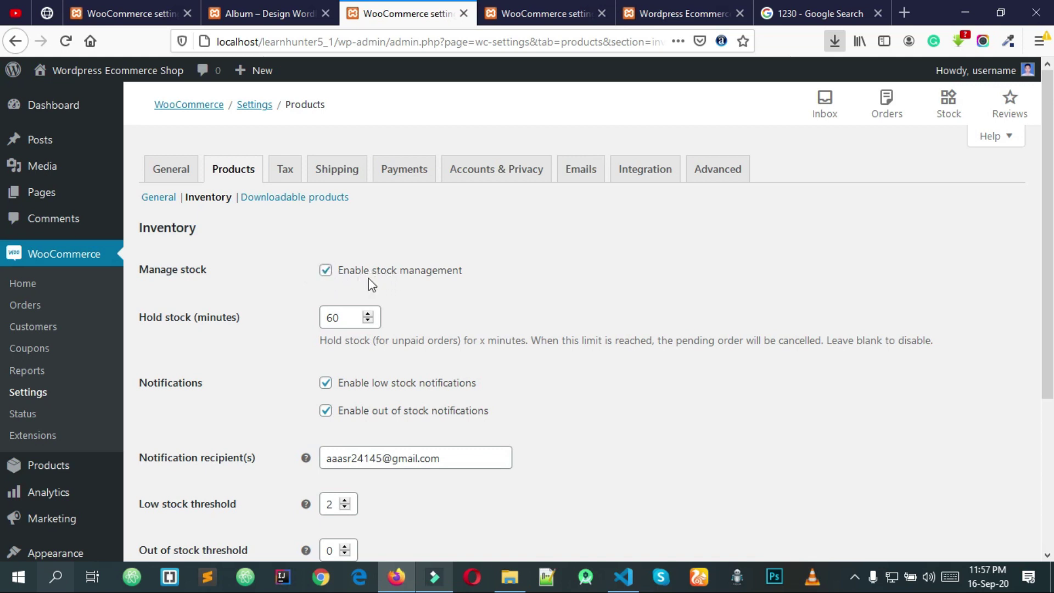
- Switch stock management off and back on in the Inventory settings
click(326, 271)
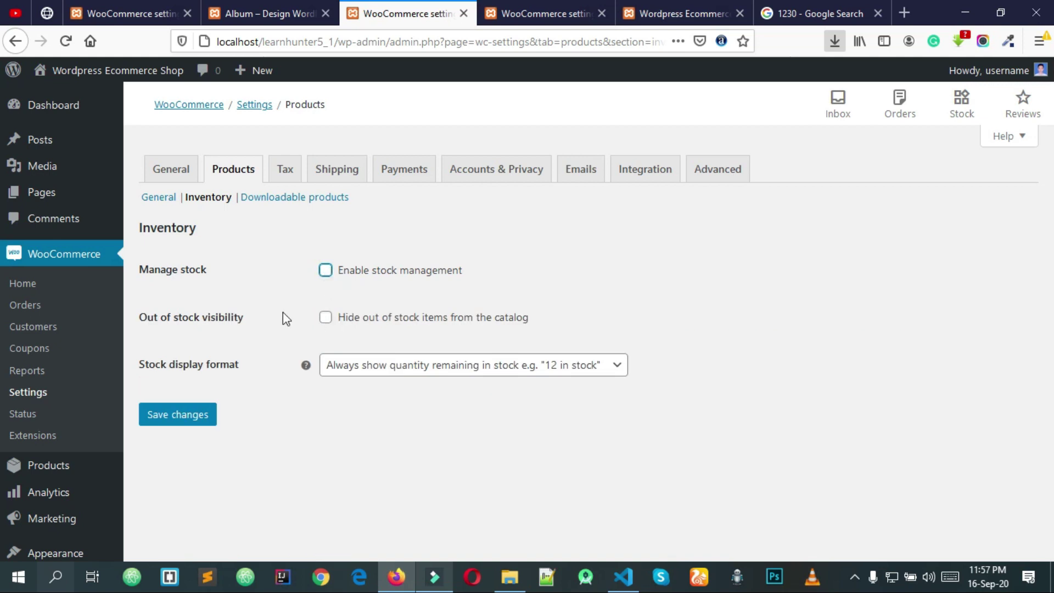
click(324, 273)
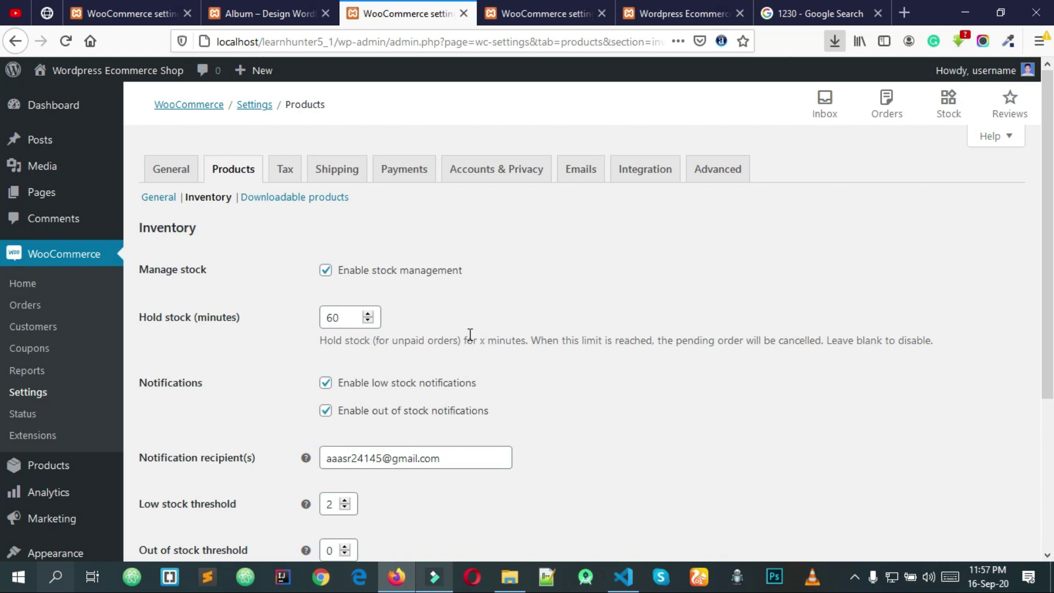
- Look through the stock notification settings and highlight the notification recipient's email address
scroll(481, 339, down, 2)
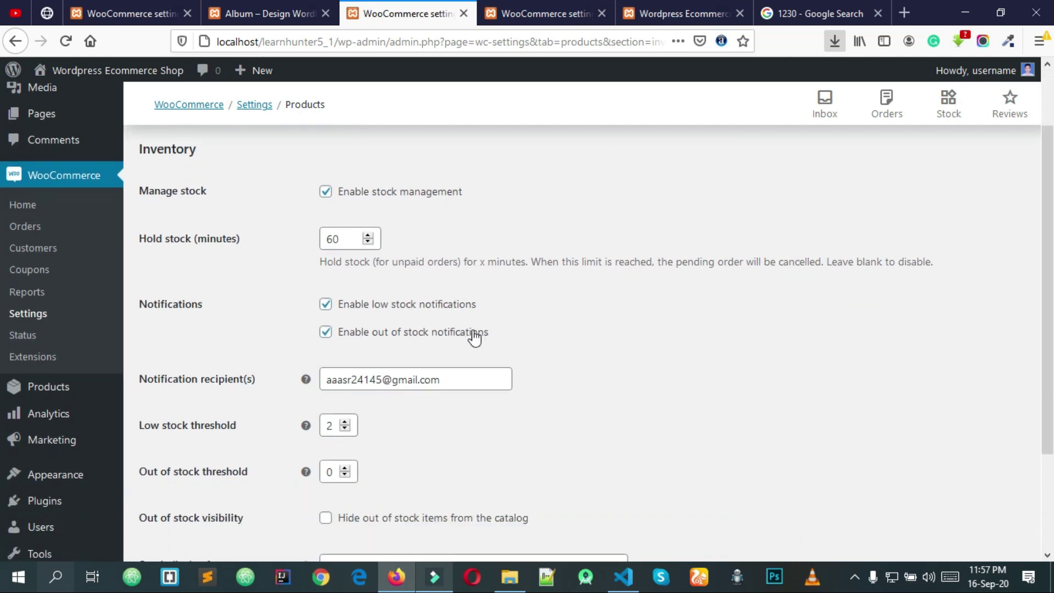
scroll(460, 312, down, 2)
triple_click(485, 301)
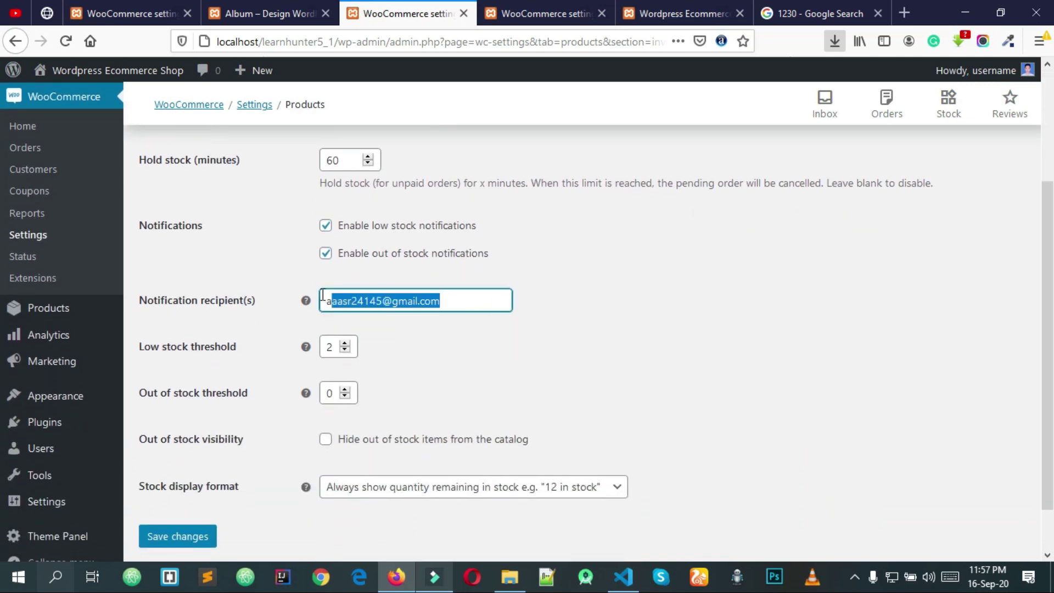
- Examine the Notification recipient(s) field, highlighting its email address and reading the help on entering recipients
click(458, 302)
click(539, 305)
click(325, 226)
click(369, 309)
triple_click(373, 299)
double_click(397, 302)
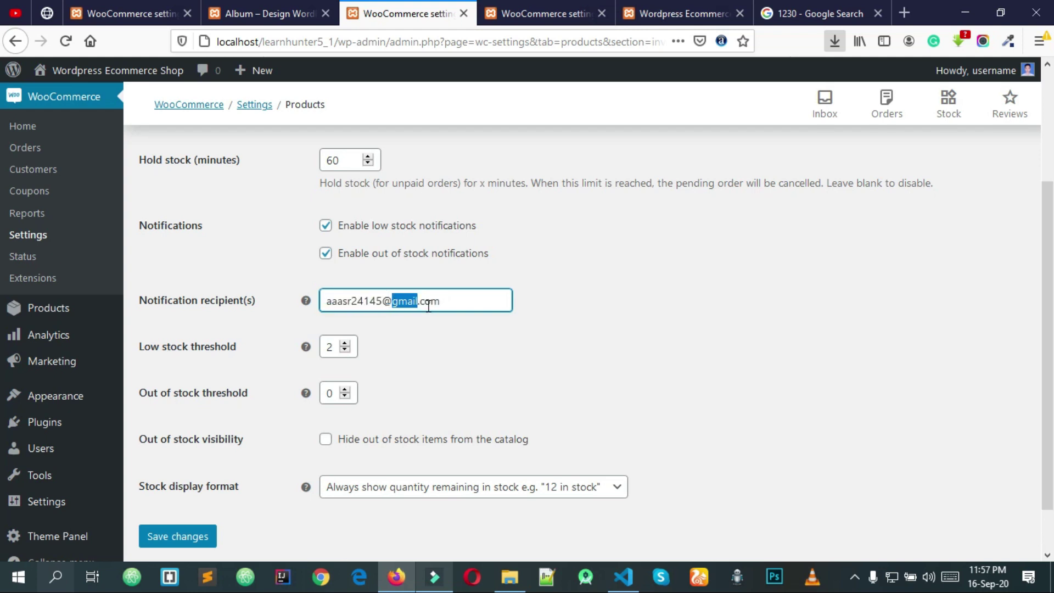
click(538, 317)
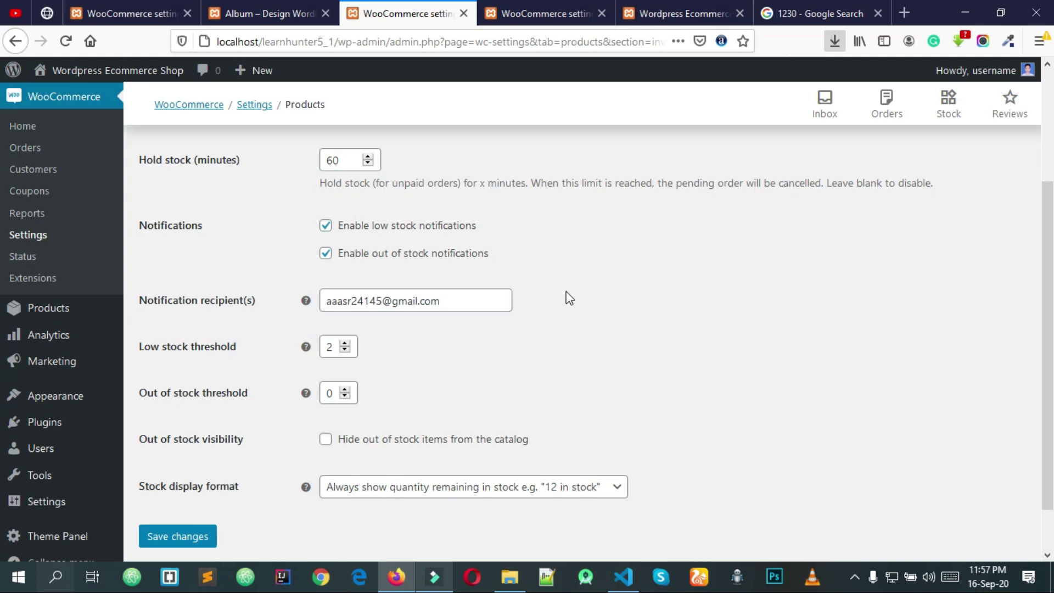
drag(510, 300, 277, 296)
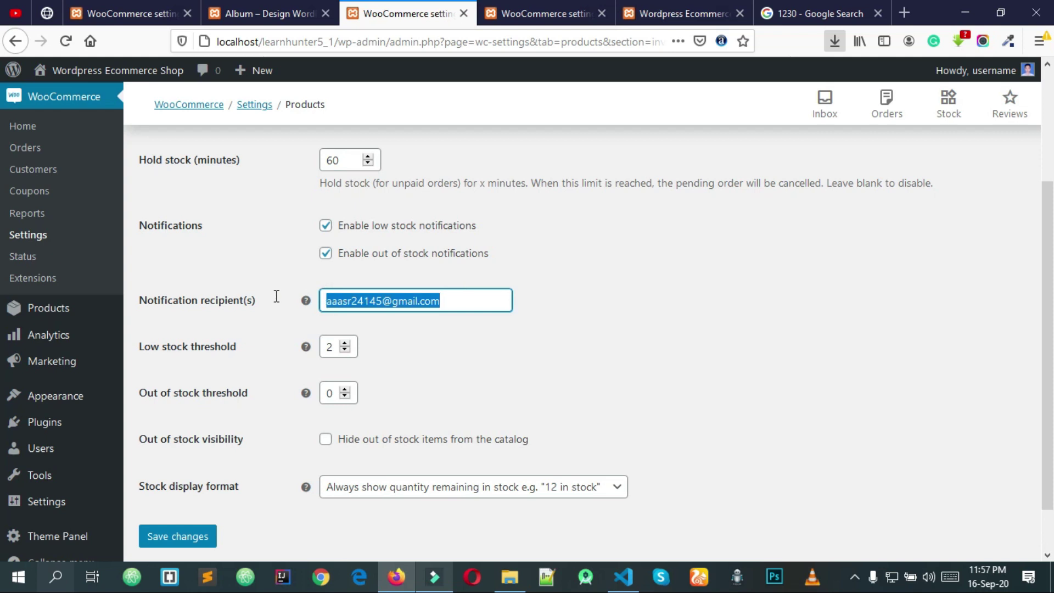
click(477, 303)
click(572, 317)
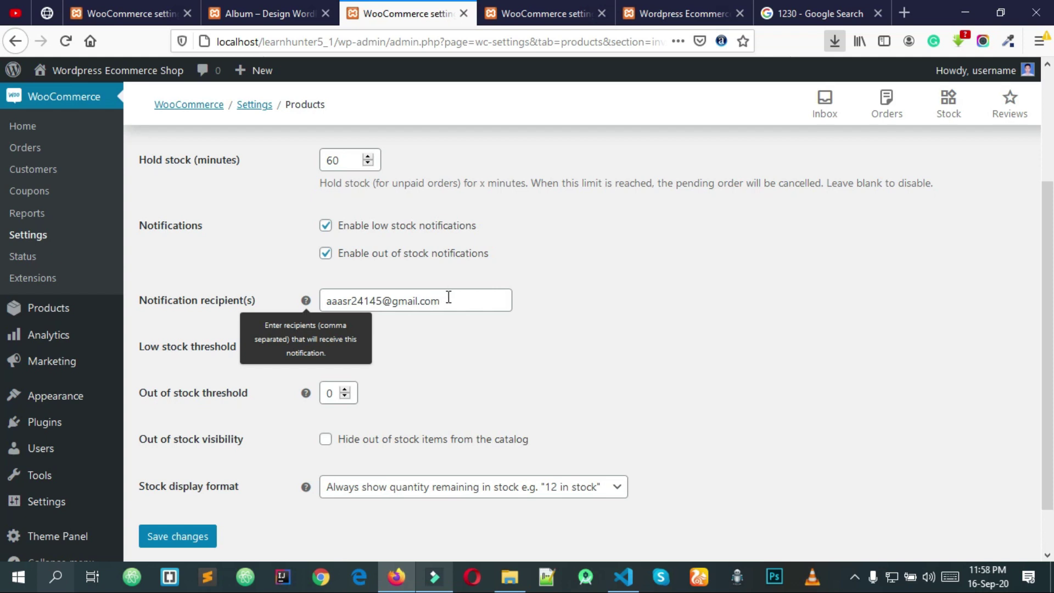
drag(476, 303, 320, 277)
click(576, 281)
drag(456, 300, 324, 301)
click(670, 289)
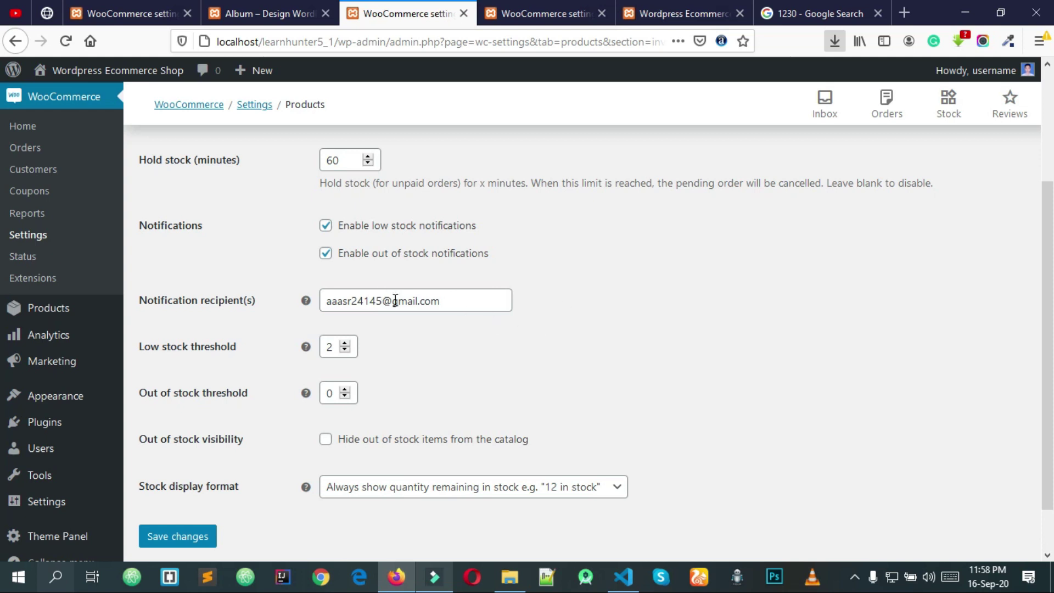
- Save the inventory settings and open the Downloadable products settings
scroll(582, 322, down, 2)
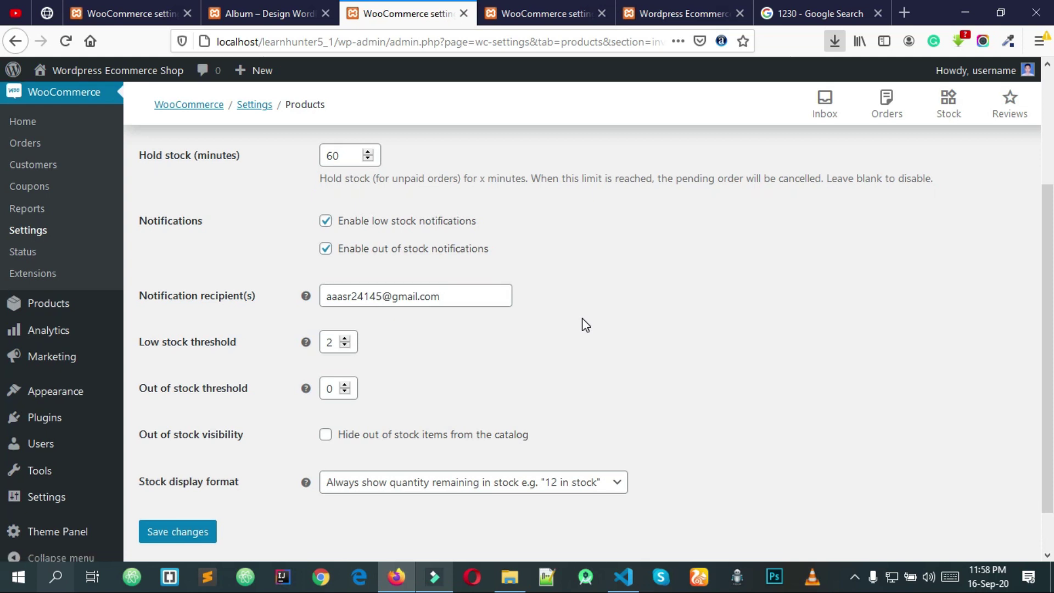
click(165, 480)
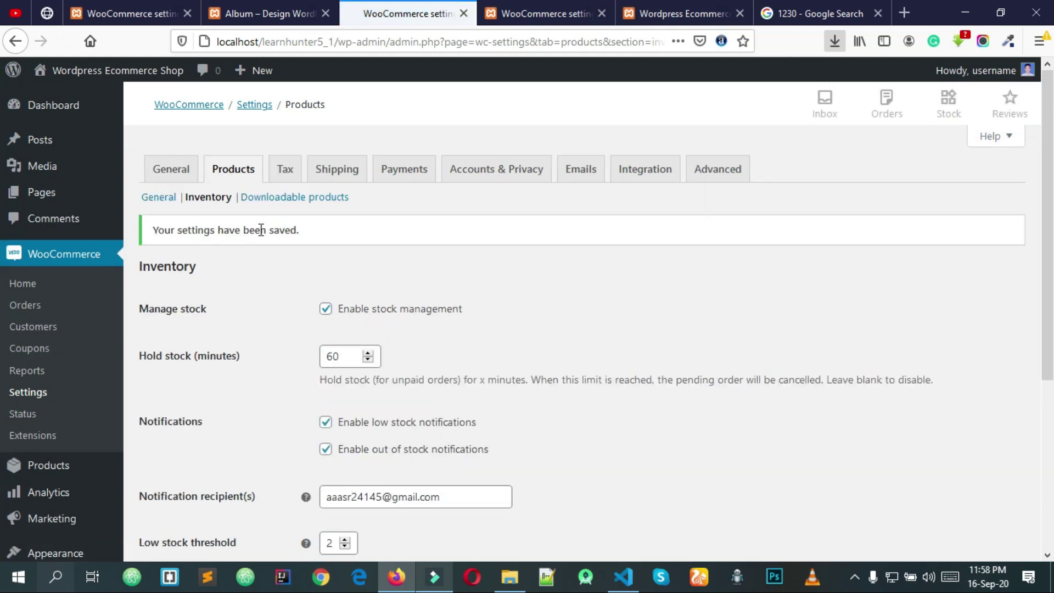
click(267, 199)
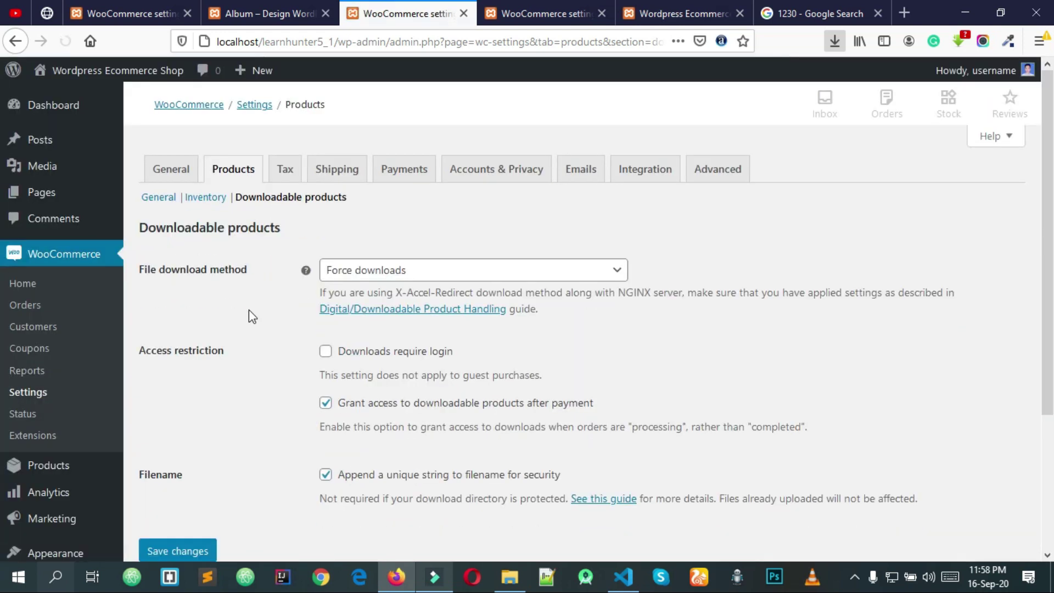
- Keep Force downloads as the file download method and save the downloadable product settings
click(337, 280)
click(337, 292)
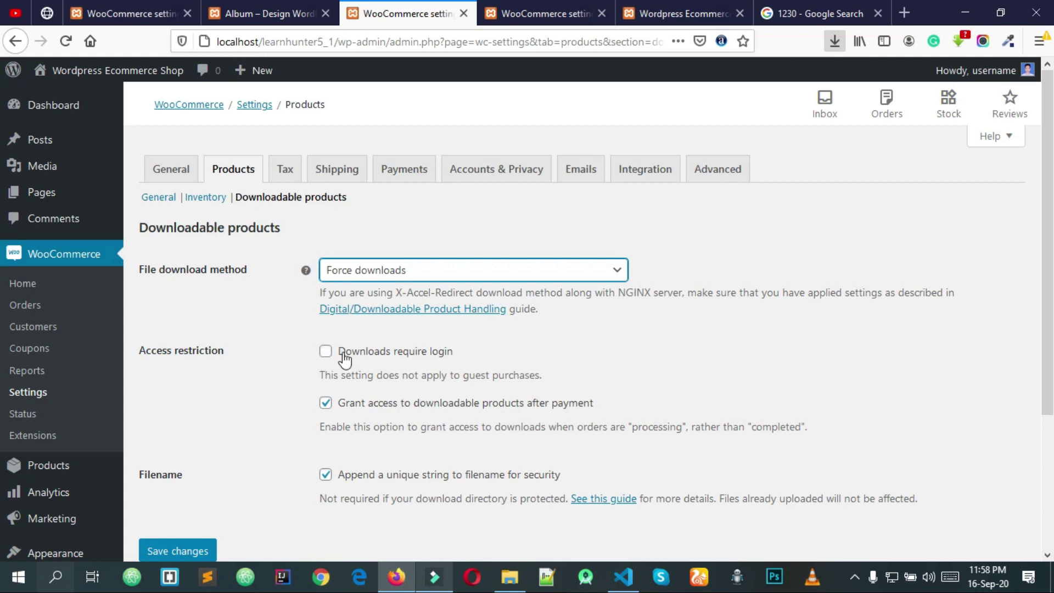
click(178, 551)
mouse_move(315, 258)
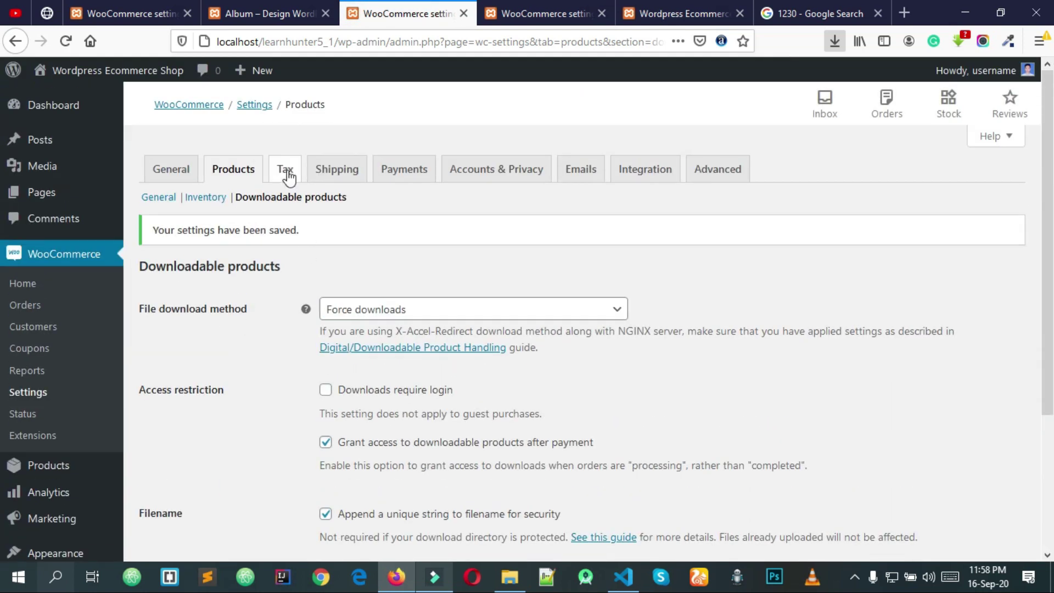
- Open the Tax settings and look over the available tax options
click(286, 170)
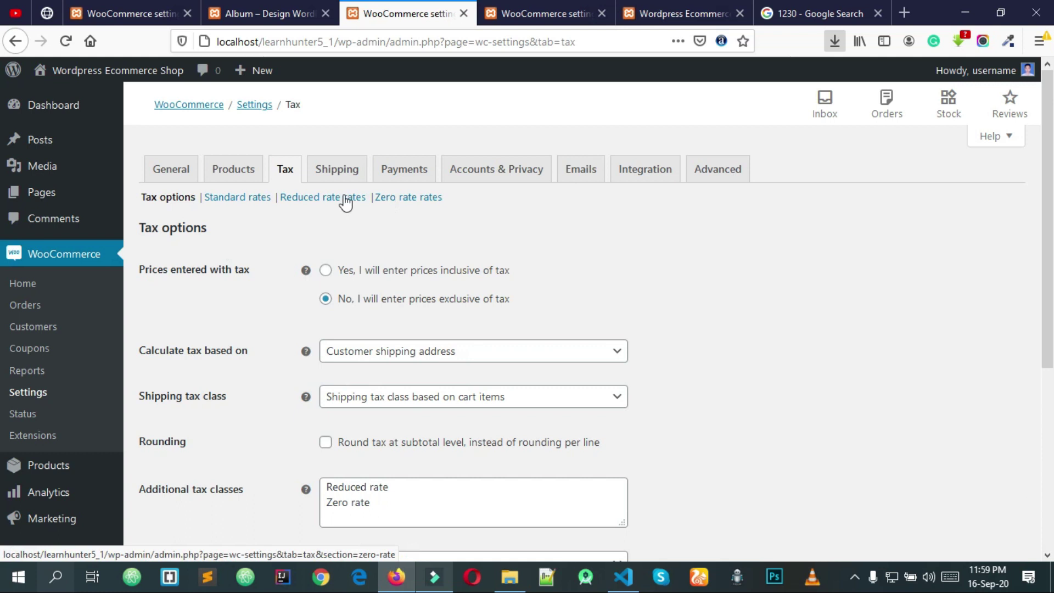
scroll(221, 280, down, 5)
scroll(222, 285, up, 3)
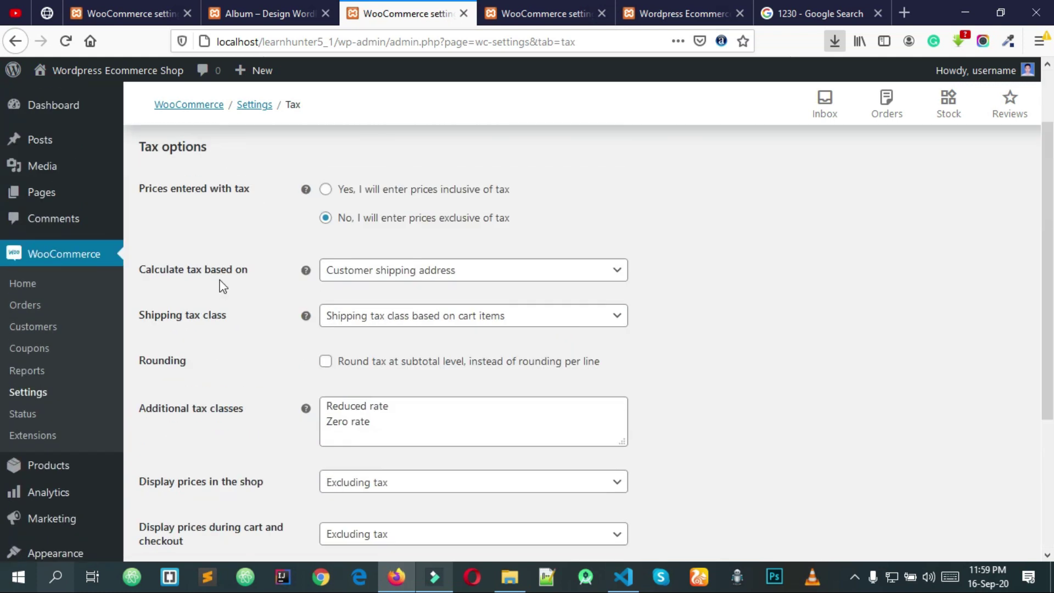
scroll(221, 286, up, 2)
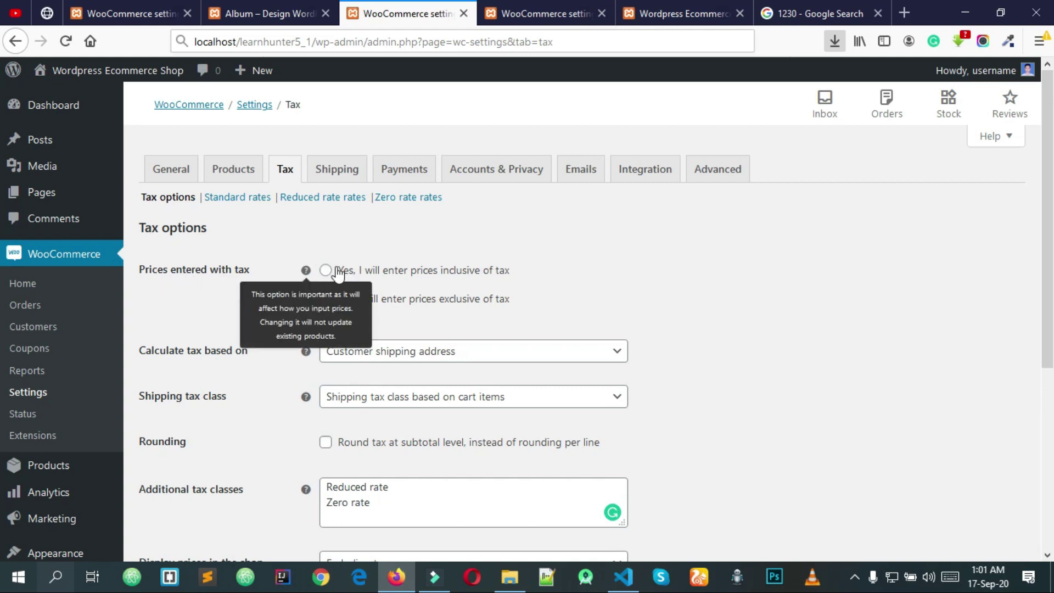
- Choose entering prices exclusive of tax and base the tax calculation on the customer shipping address
click(424, 273)
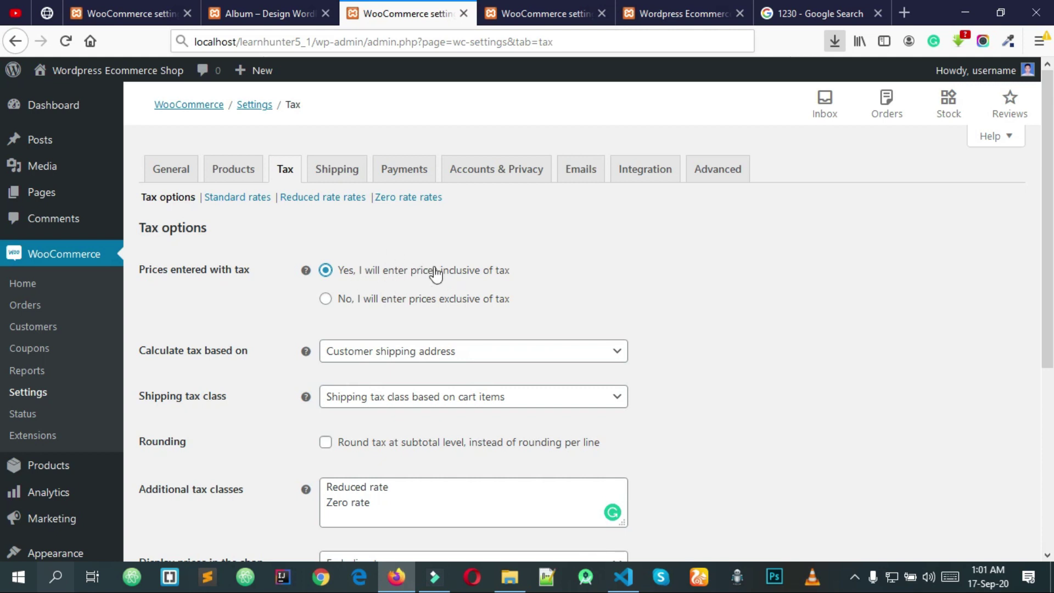
click(342, 300)
scroll(376, 306, down, 3)
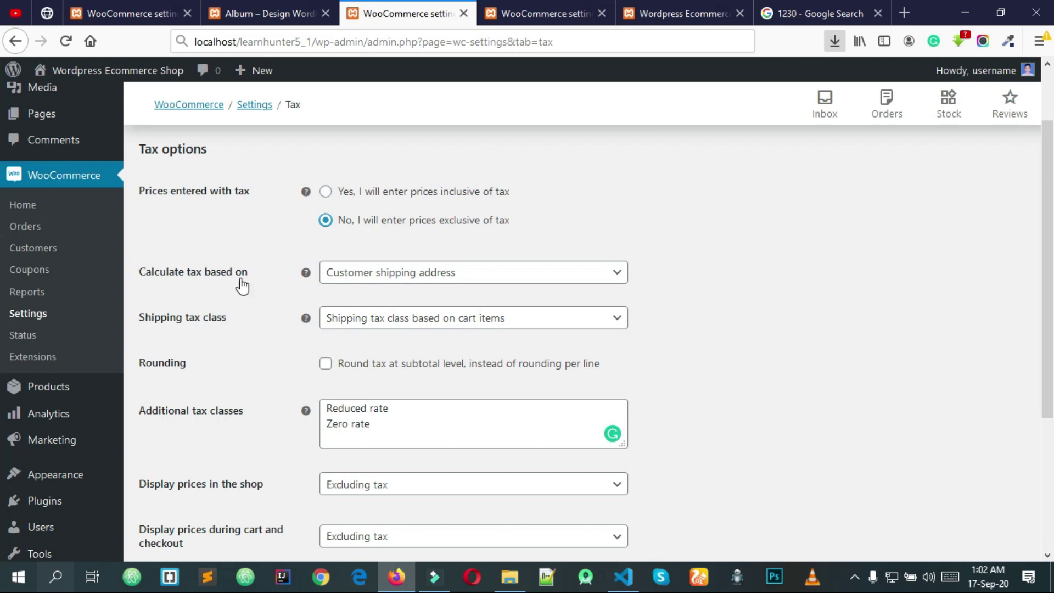
click(407, 278)
click(406, 278)
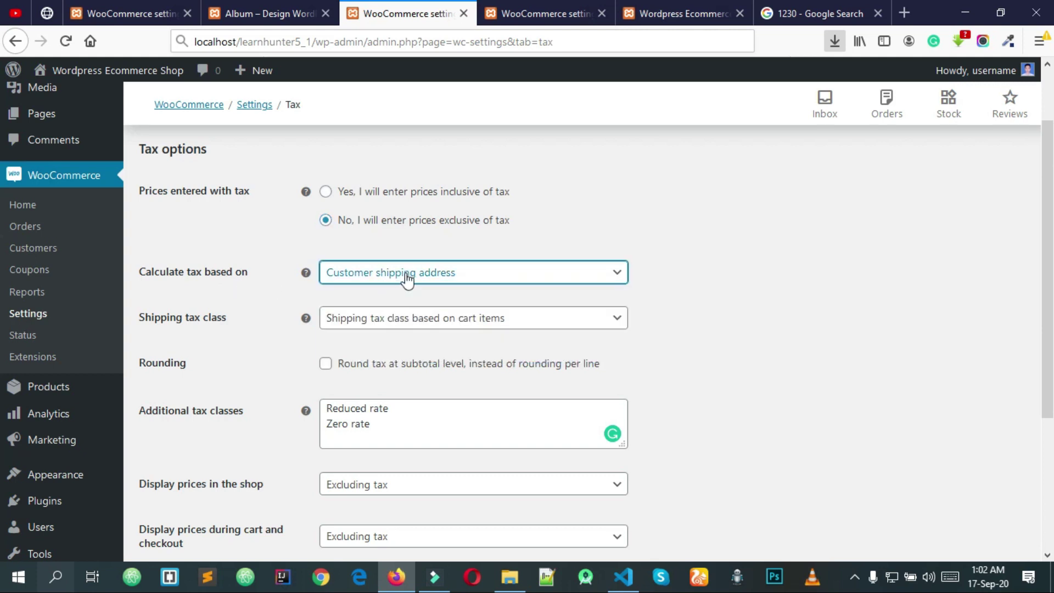
click(407, 278)
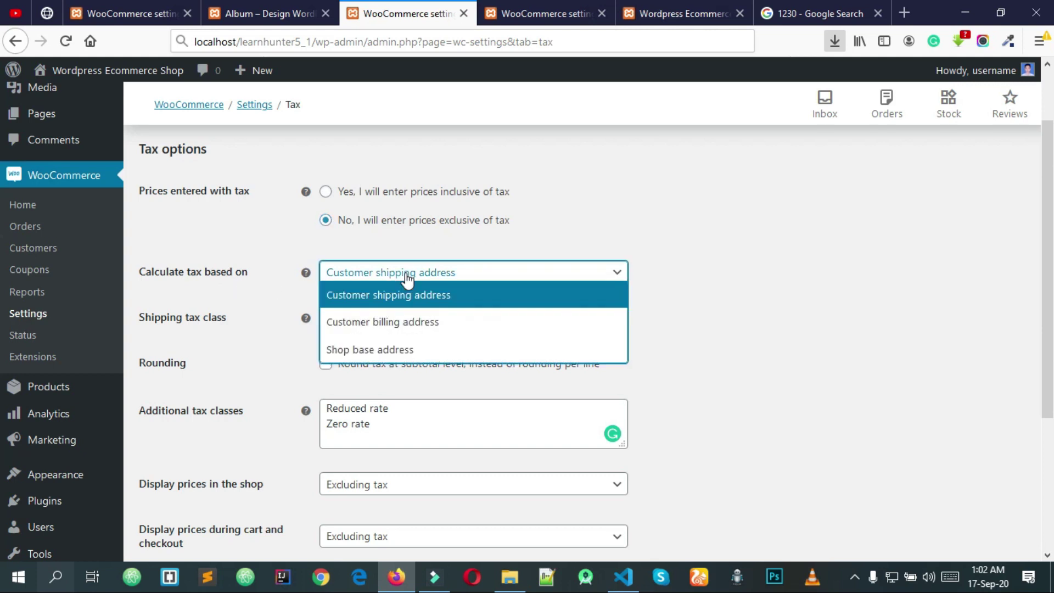
click(438, 297)
- Look through the available shipping tax class options, leaving it based on cart items
scroll(617, 315, down, 3)
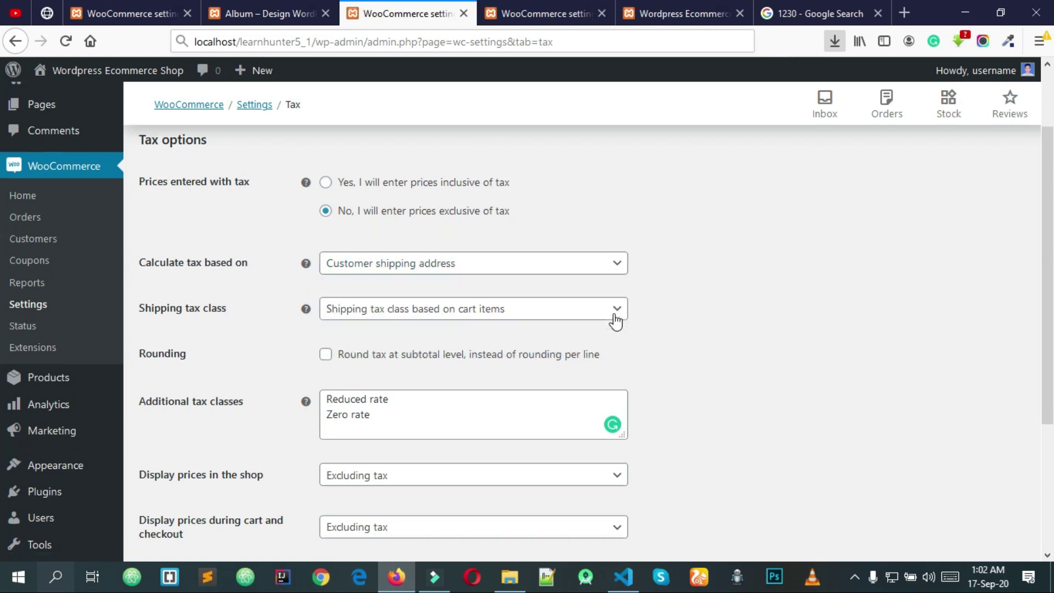
click(389, 160)
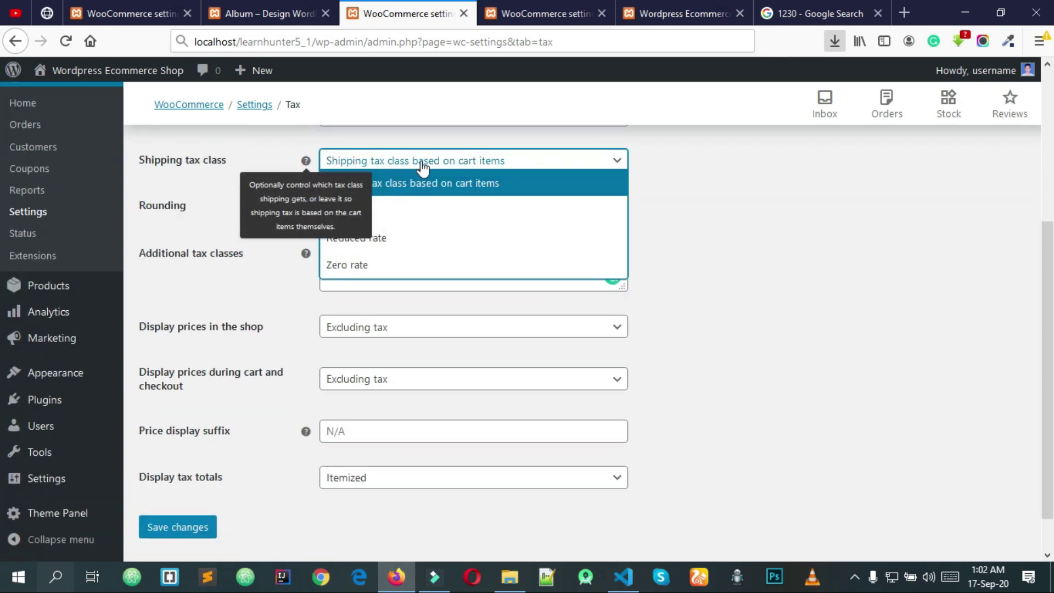
click(420, 160)
scroll(653, 183, up, 2)
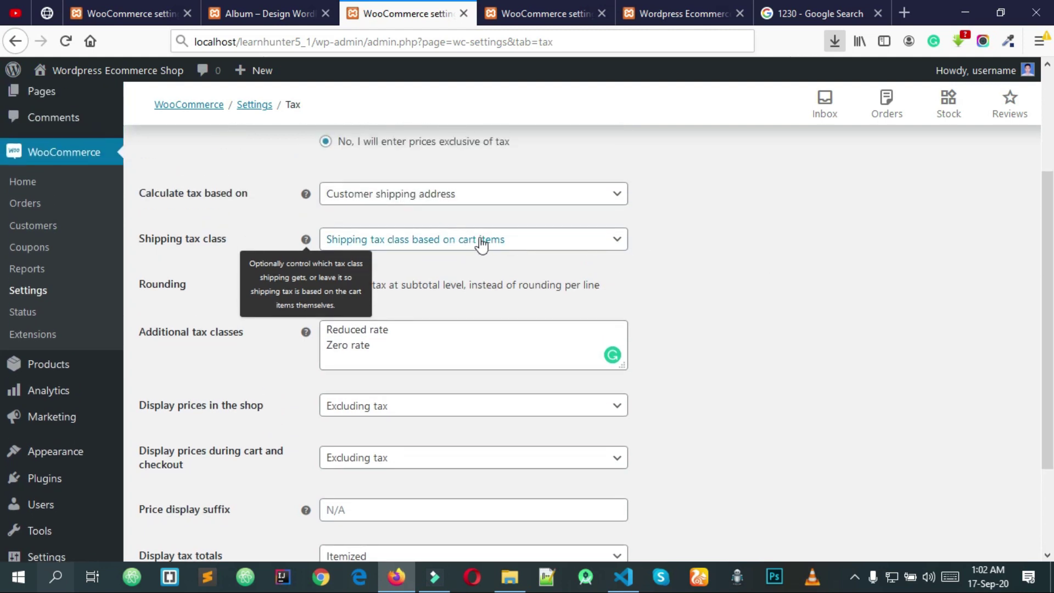
click(501, 242)
click(502, 241)
click(502, 241)
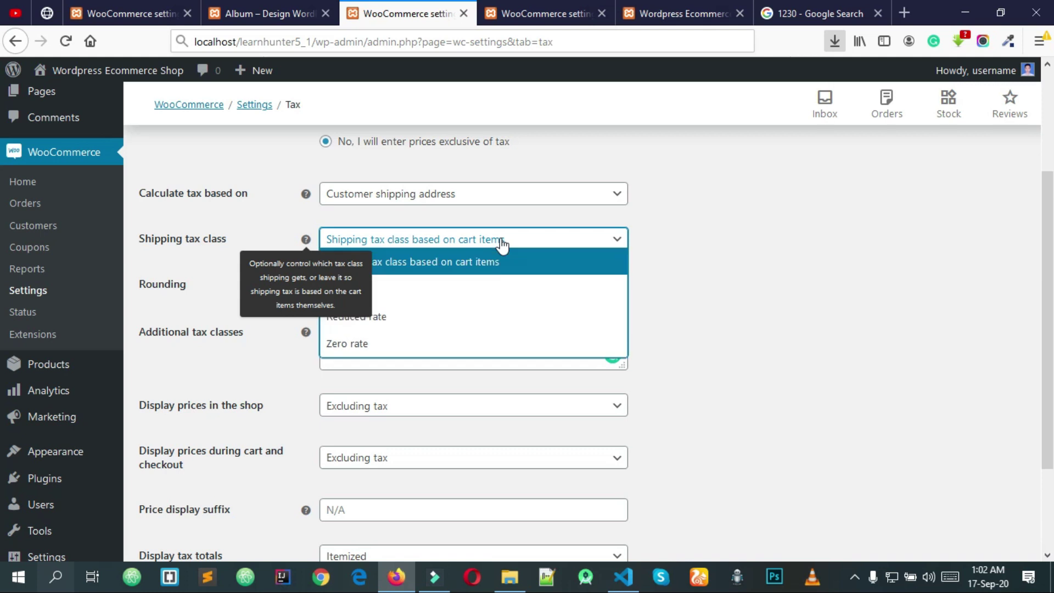
click(502, 245)
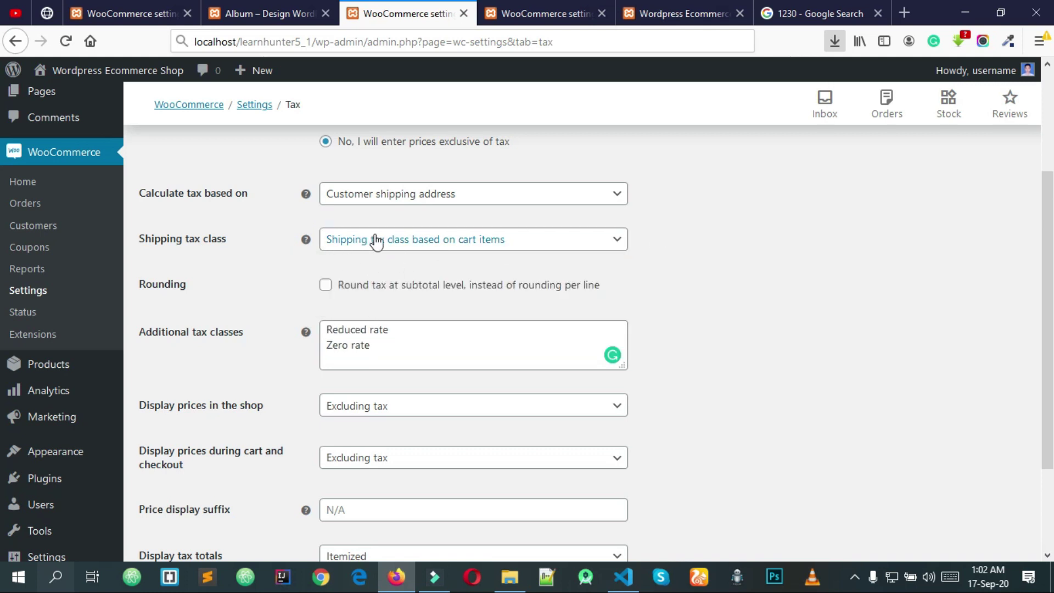
- Enable rounding tax at subtotal level and place the cursor in the additional tax classes list
click(325, 285)
scroll(385, 258, down, 2)
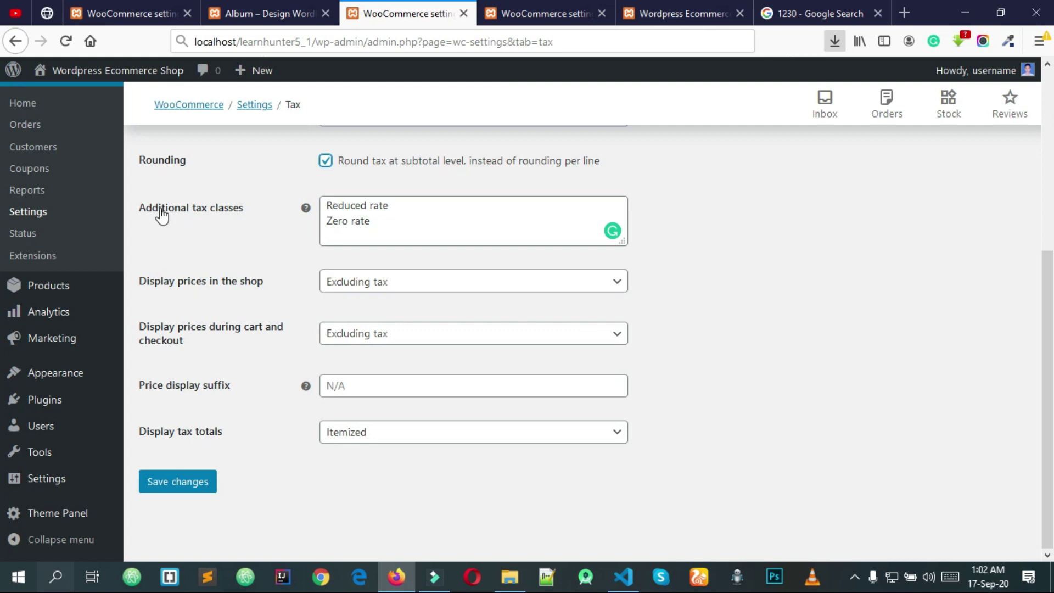
mouse_move(265, 219)
click(401, 215)
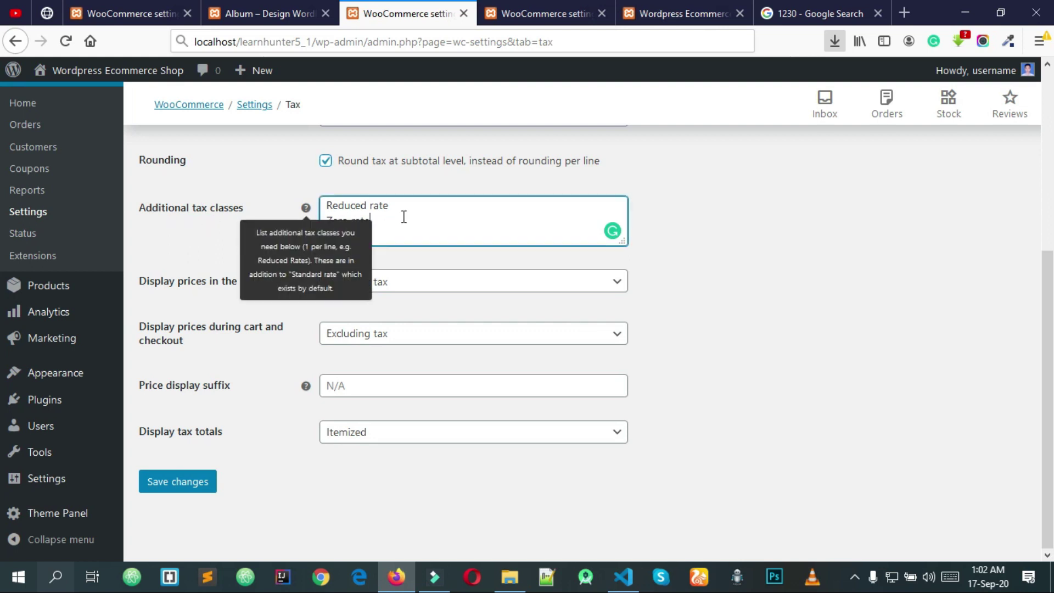
- Examine the additional tax classes on the tax options page and the matching rate sections
click(759, 201)
scroll(755, 200, up, 3)
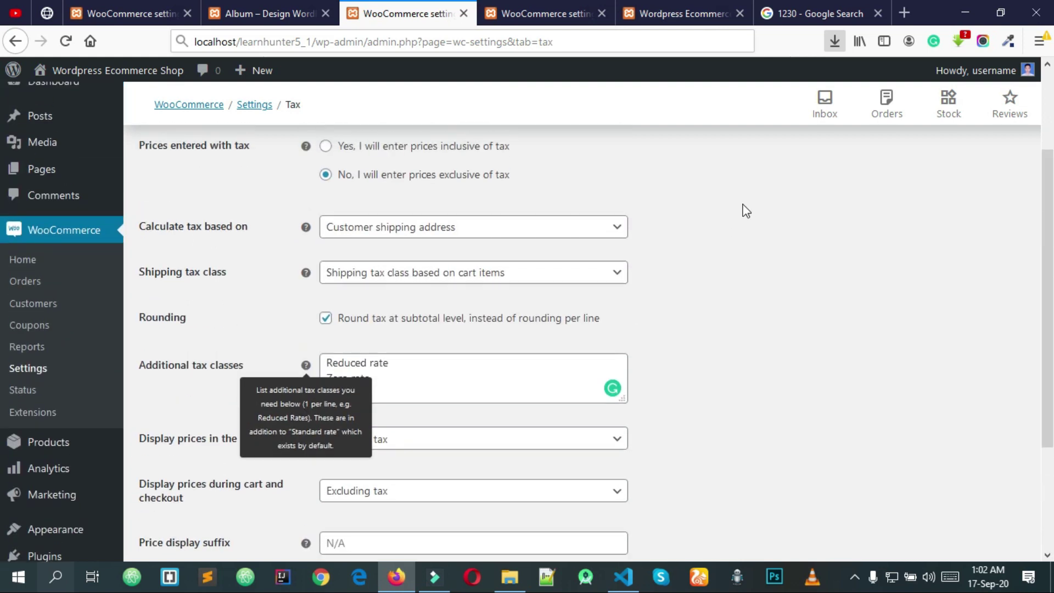
scroll(744, 212, down, 3)
click(519, 216)
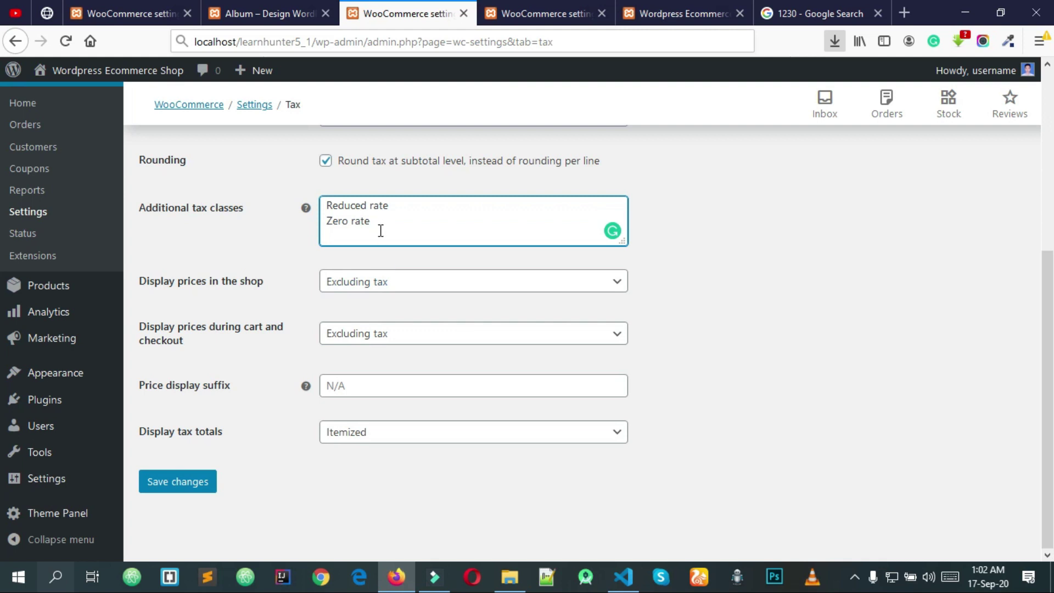
scroll(380, 230, up, 5)
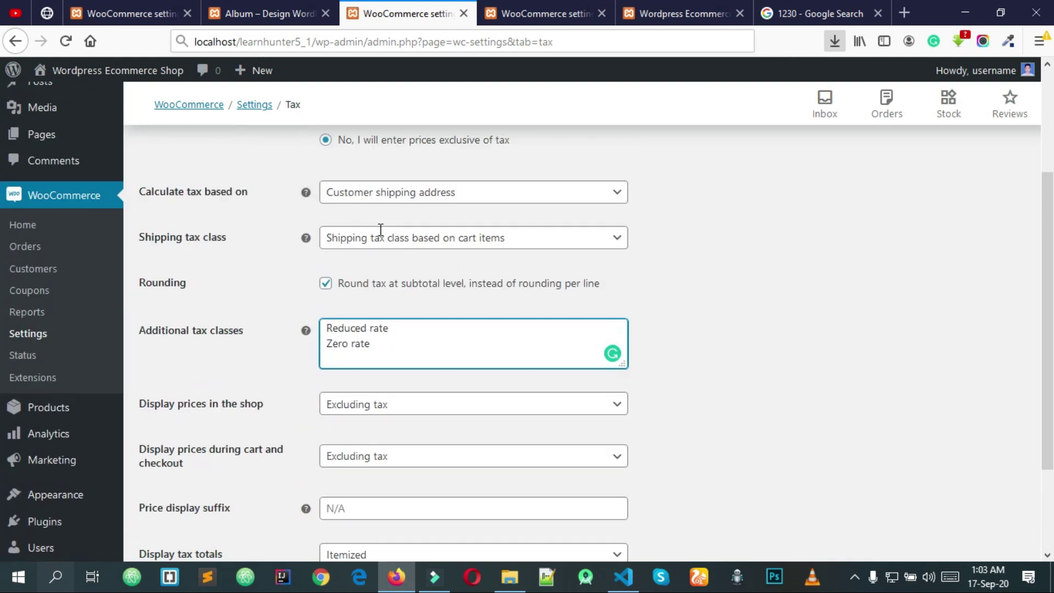
drag(389, 363, 326, 363)
triple_click(376, 377)
click(414, 378)
drag(424, 380, 326, 363)
click(406, 376)
scroll(407, 375, up, 4)
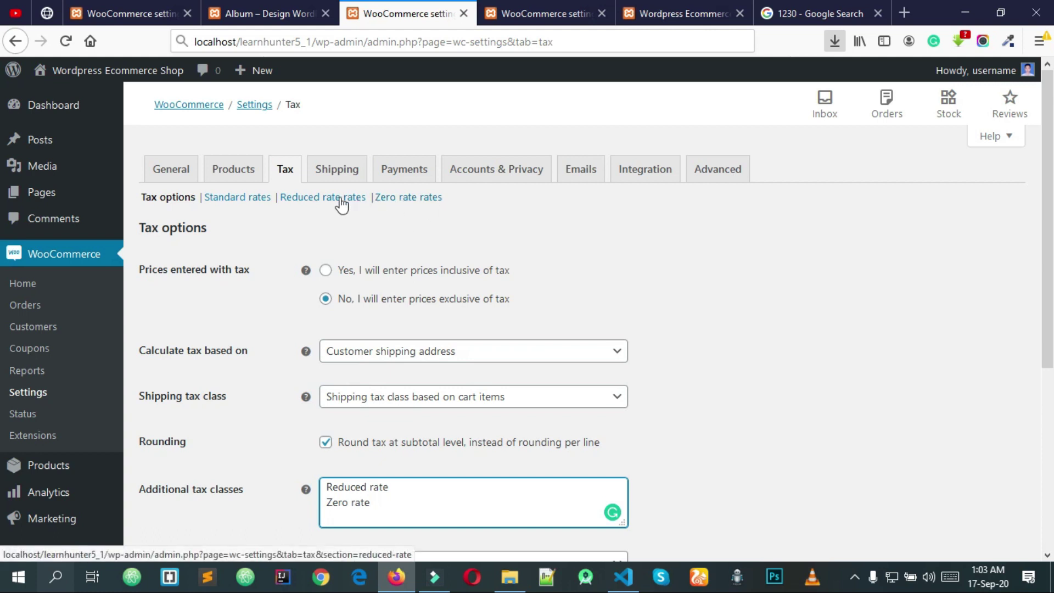
- Add "Clothing VAT 10" on a new line in the additional tax classes, correcting its spelling
scroll(387, 319, down, 4)
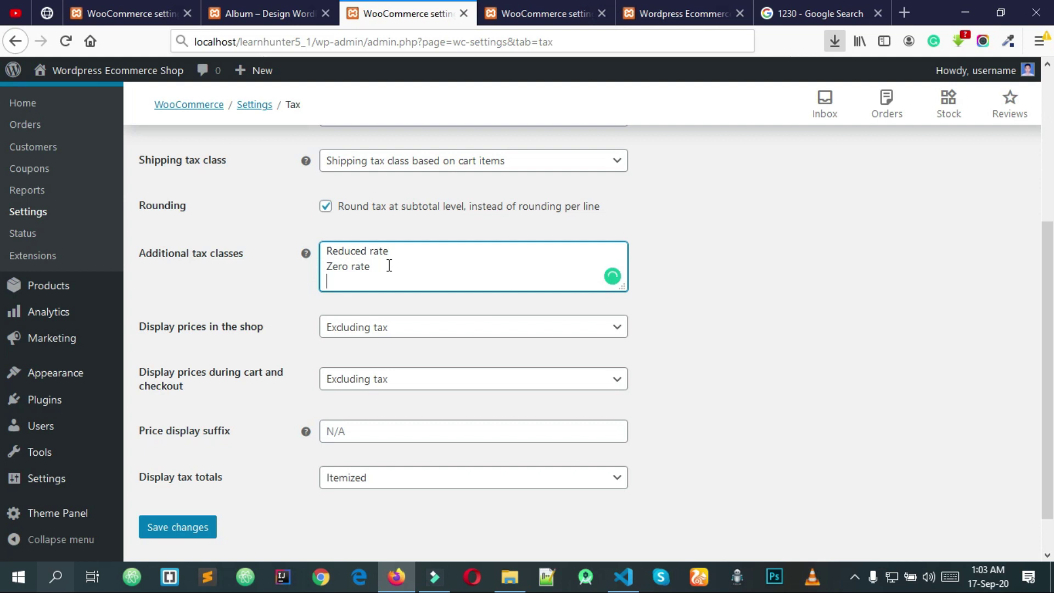
key(Return)
text(Cloting Vat)
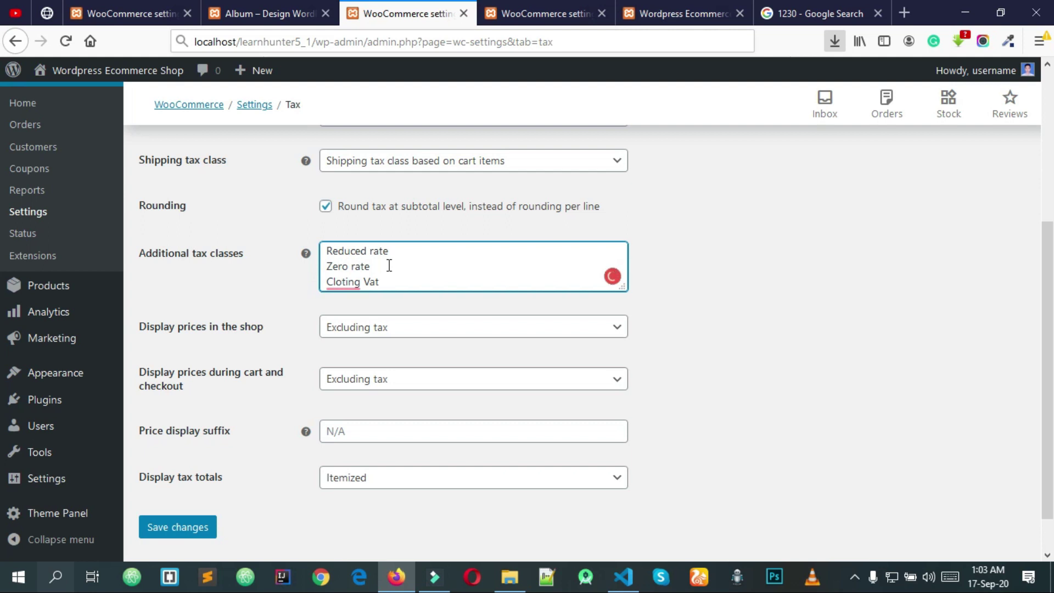
text( 10)
drag(368, 281, 378, 287)
click(378, 282)
drag(377, 282, 370, 281)
text(AT 10)
click(352, 281)
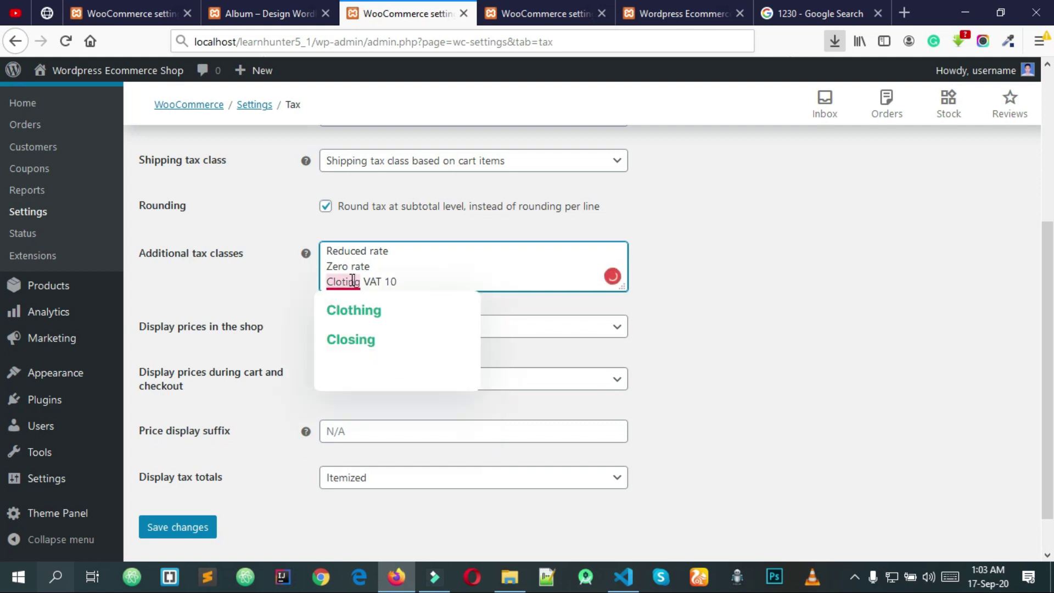
click(368, 309)
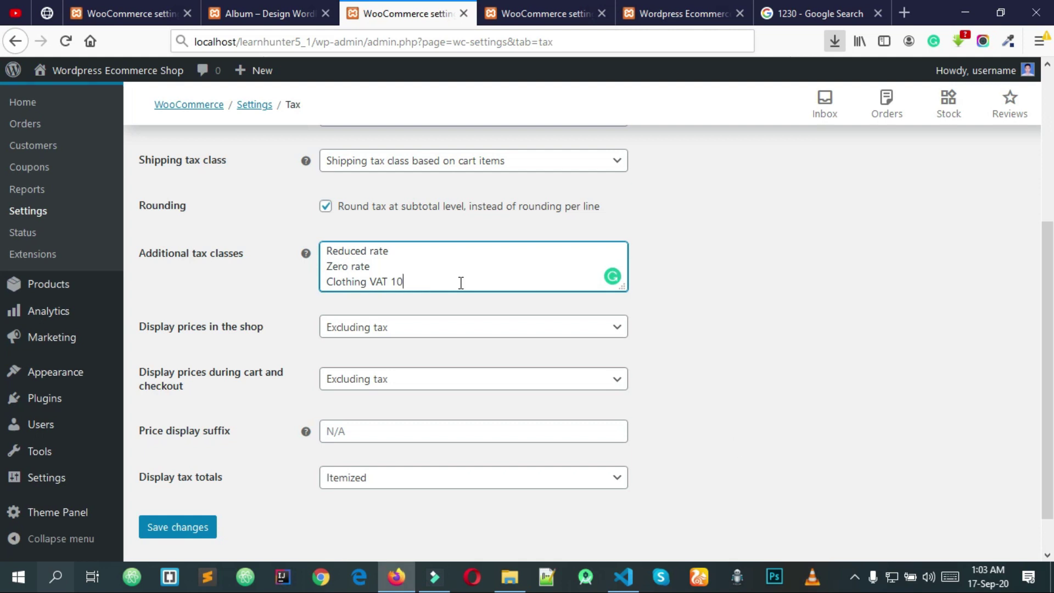
- Save the tax options with the new Clothing VAT 10 class
drag(435, 281, 308, 282)
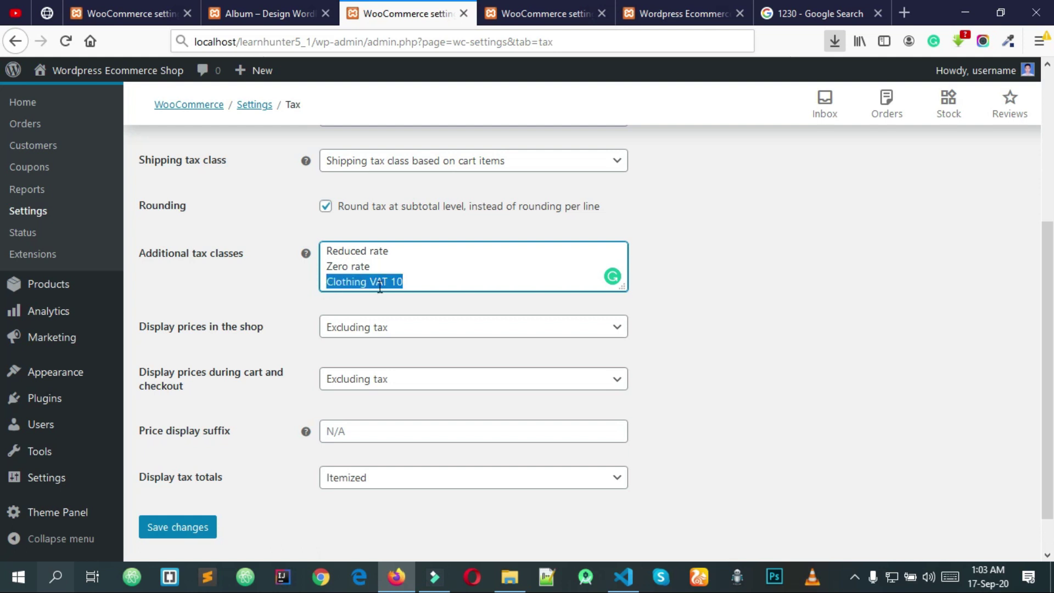
double_click(398, 282)
click(431, 282)
drag(431, 282, 325, 282)
click(438, 286)
click(192, 528)
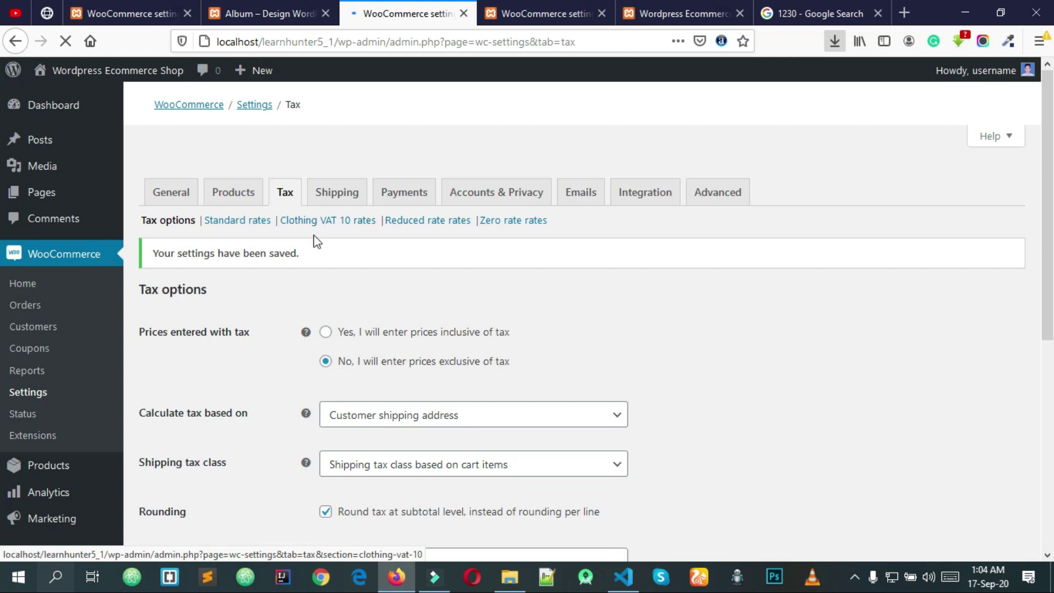
- Add "Leather VAT 15" as another additional tax class and save the tax options
scroll(320, 238, down, 5)
click(393, 273)
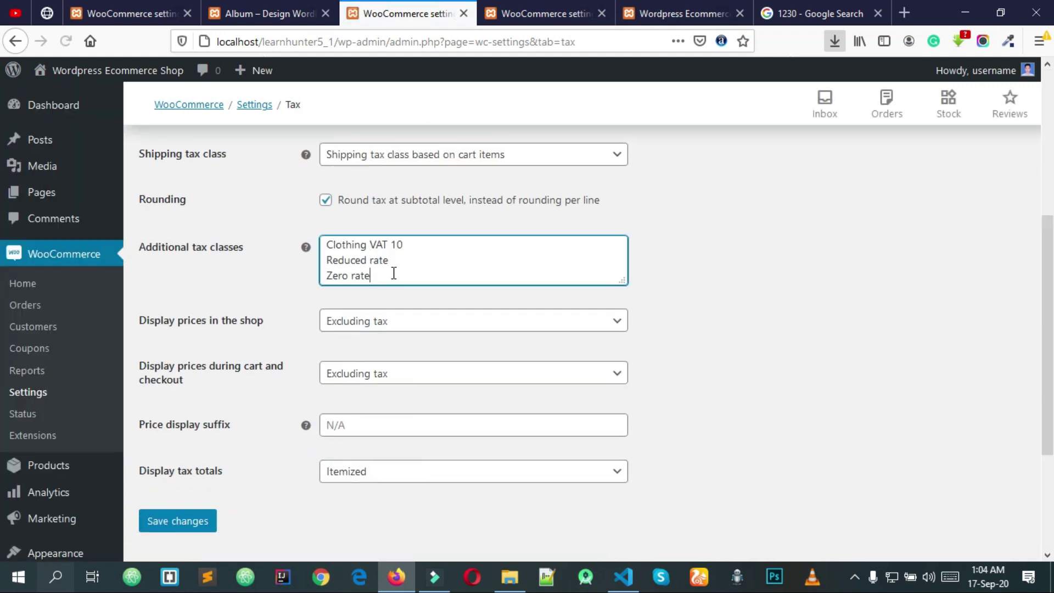
key(Return)
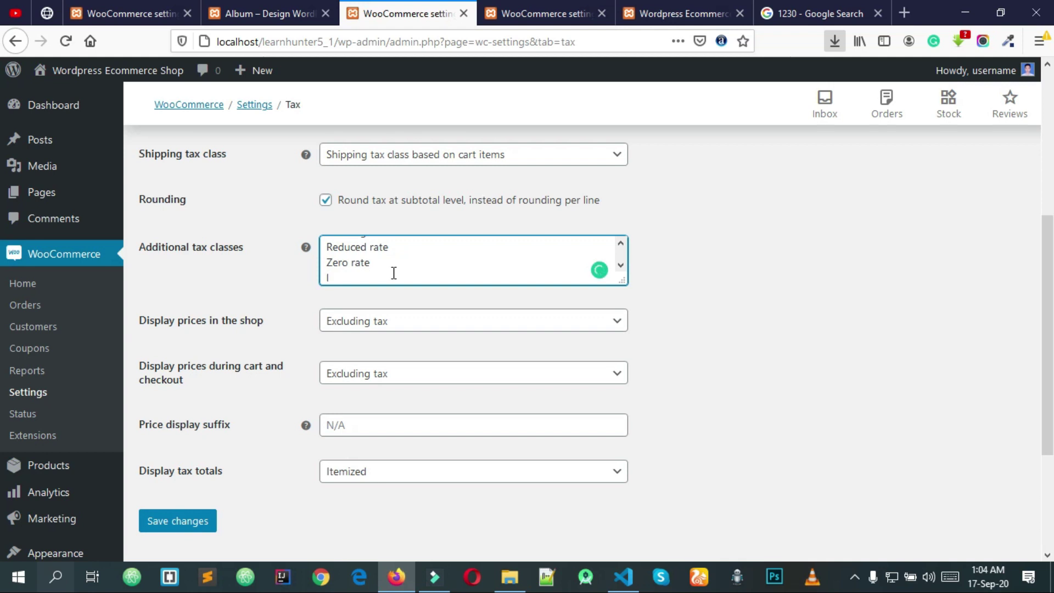
text(Leather VAT 15)
scroll(488, 373, down, 3)
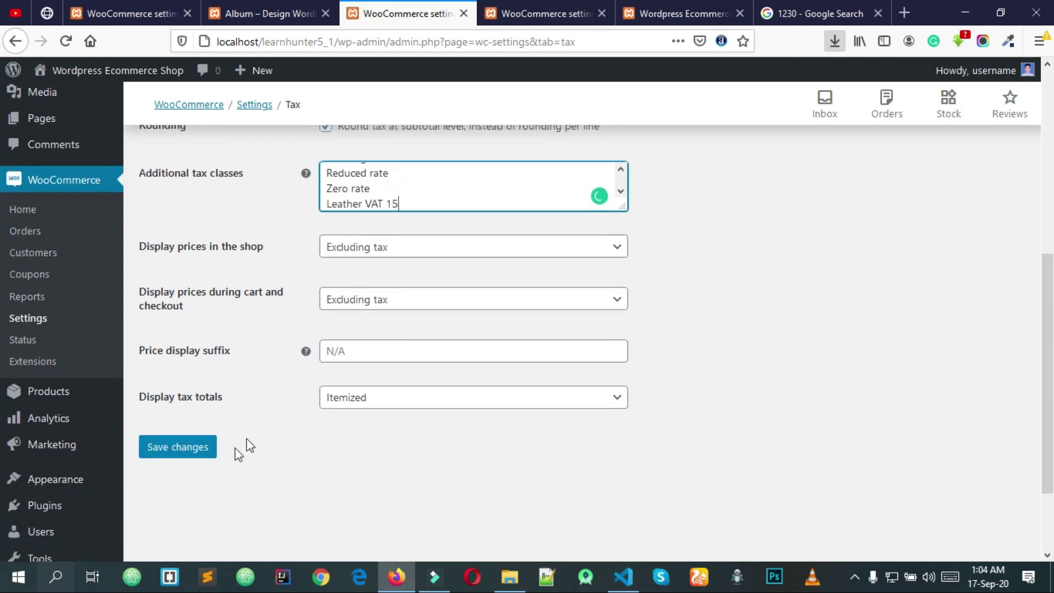
click(187, 453)
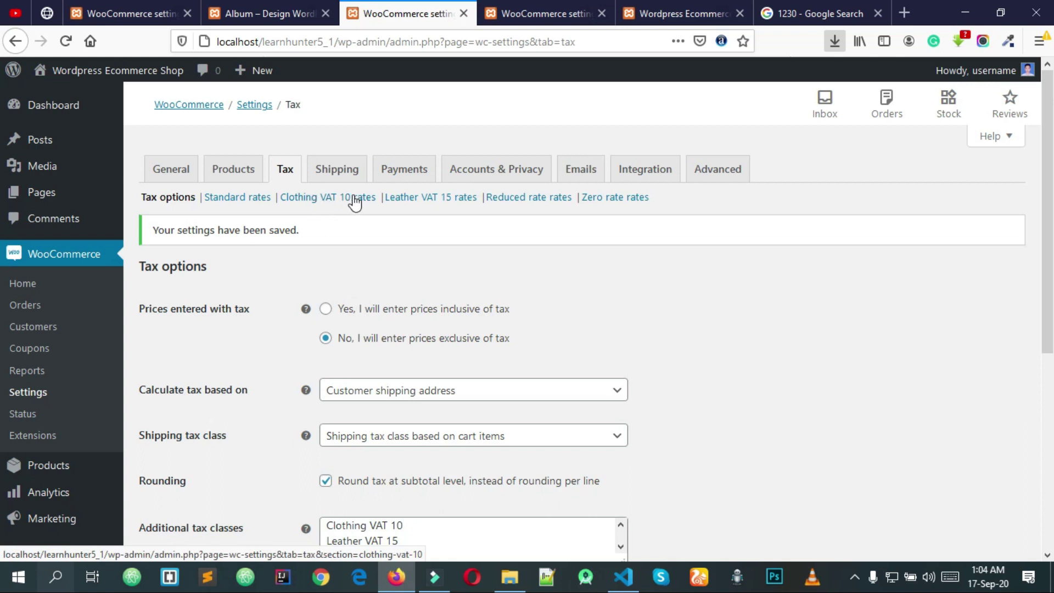
- Insert a row in the Clothing VAT 10 rates and set its country code to BD
click(313, 202)
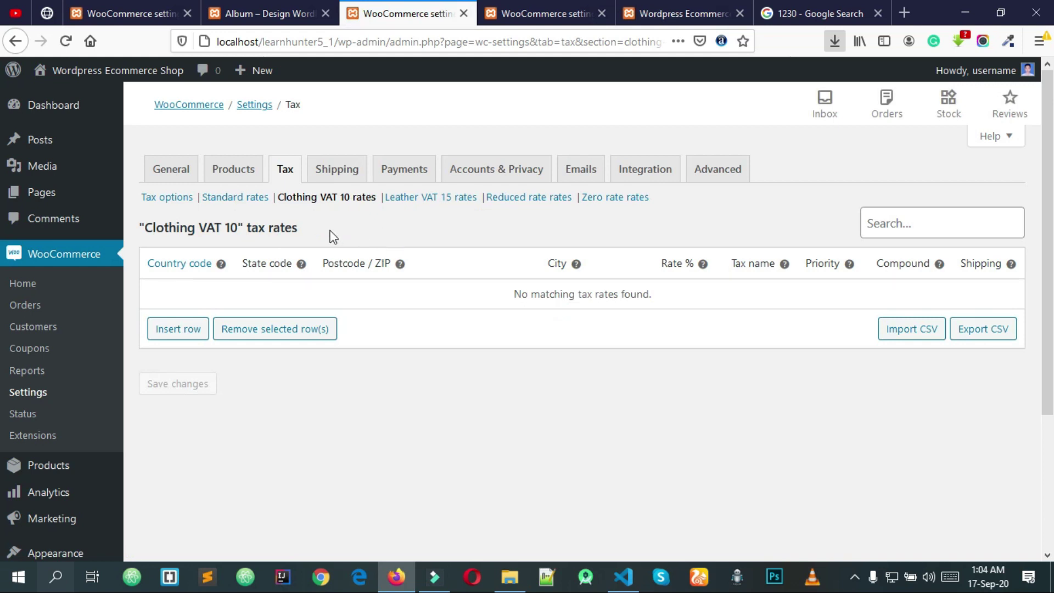
click(174, 329)
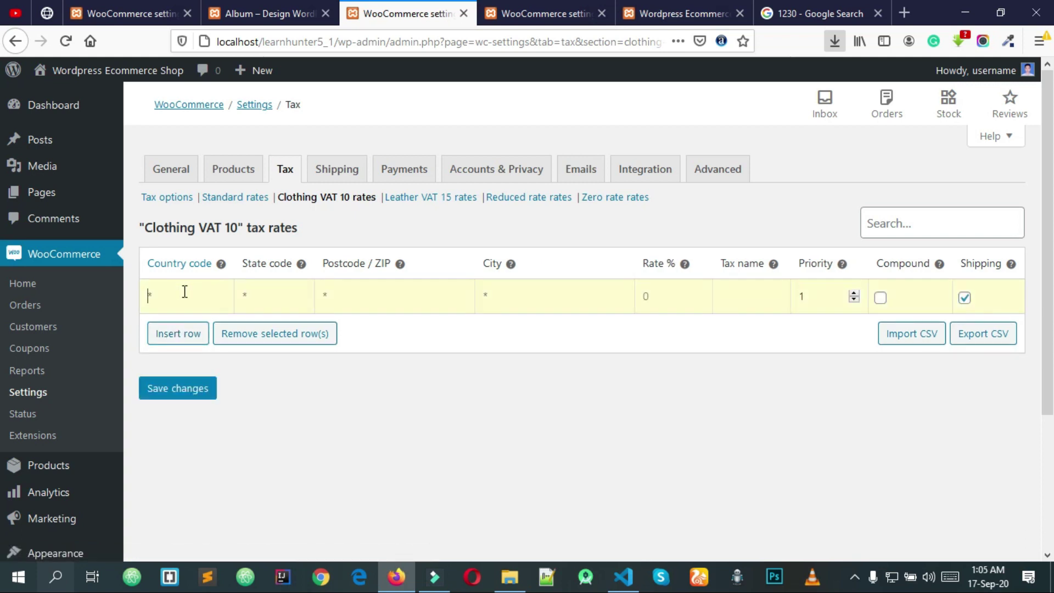
text(BD2)
key(BackSpace)
key(BackSpace)
text(D)
double_click(154, 296)
key(Tab)
- Set the clothing rate row's postcode to 1230 and its city to DHAKA
click(423, 297)
click(642, 297)
text(1230)
click(509, 303)
text(Dh)
text(HAKA)
- Set the clothing row's rate to 10.0000 and tax name to VAT 10, and save the changes
click(690, 292)
text(10.00)
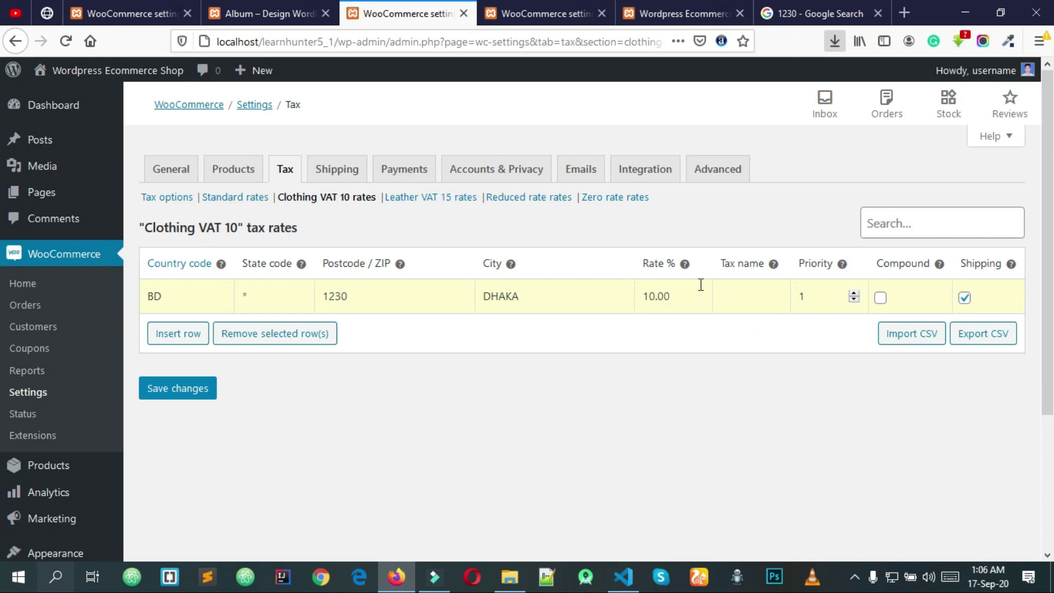
text(00)
click(754, 289)
text(VAT 10)
click(188, 390)
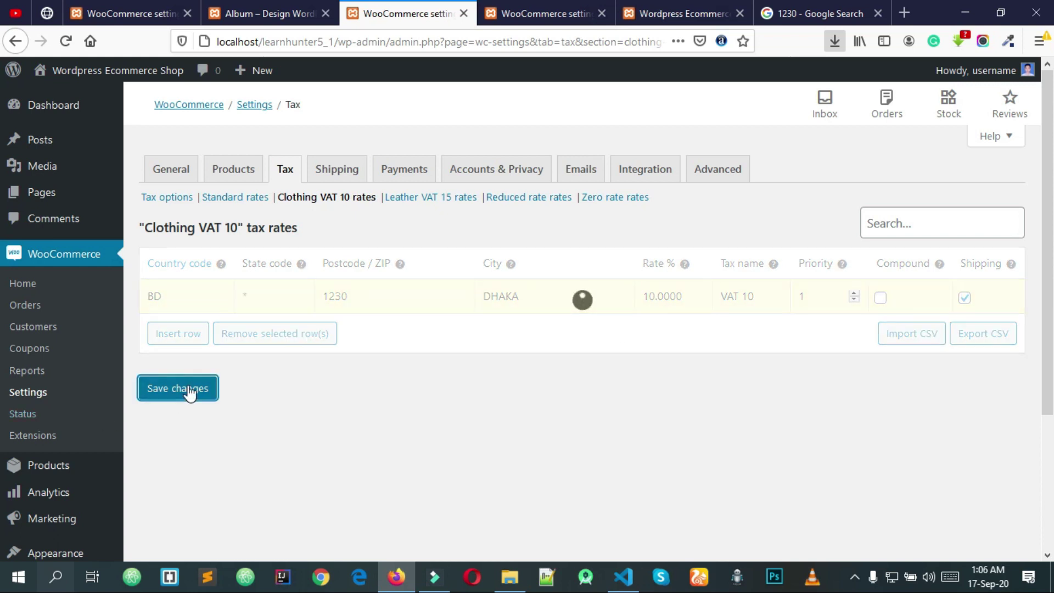
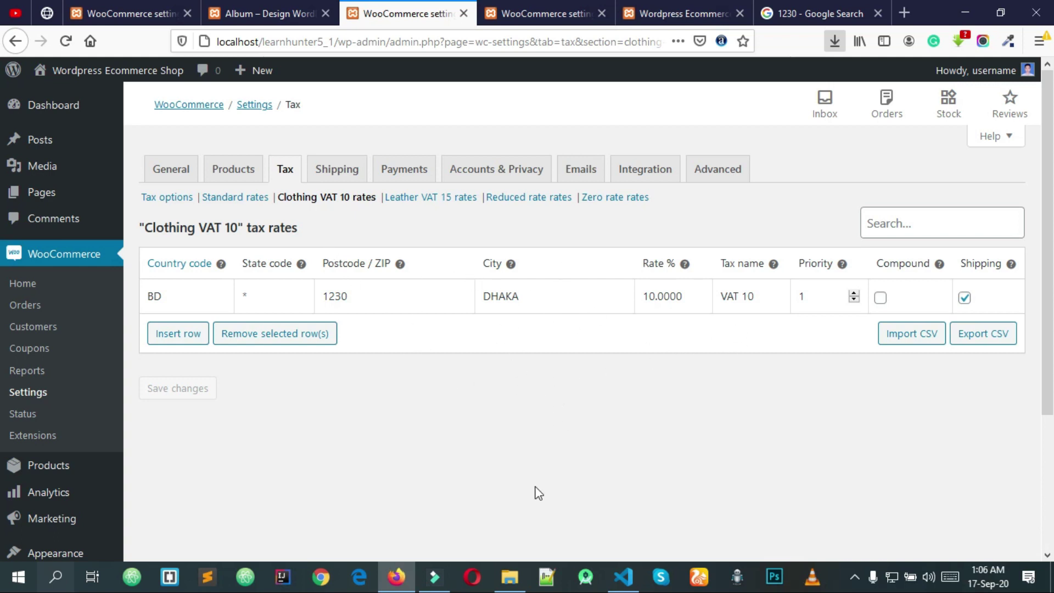
- Insert a row in the Leather VAT 15 rates and set its country code to IN
click(427, 198)
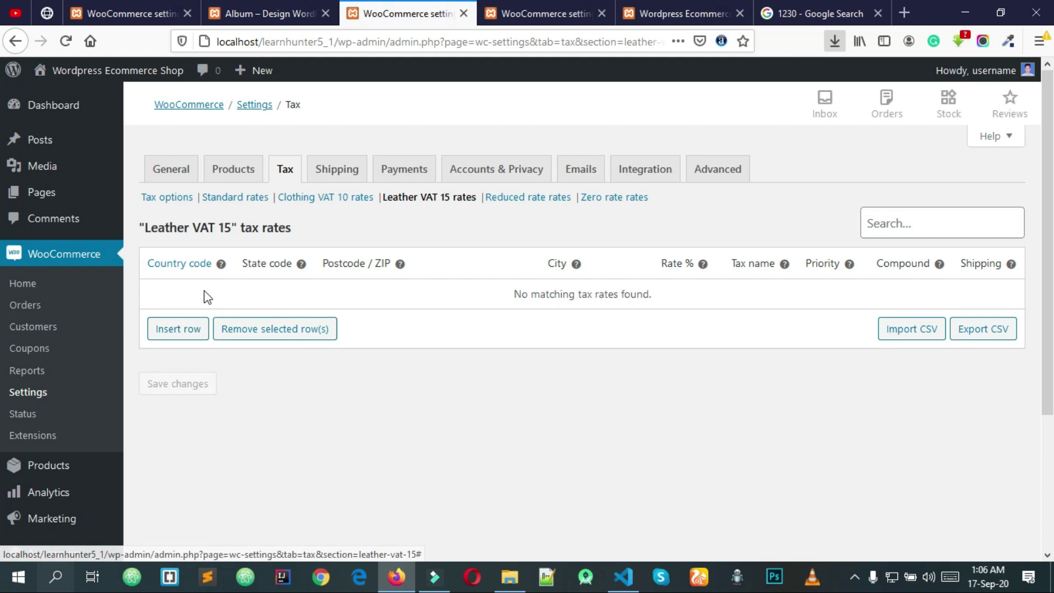
click(192, 331)
click(193, 297)
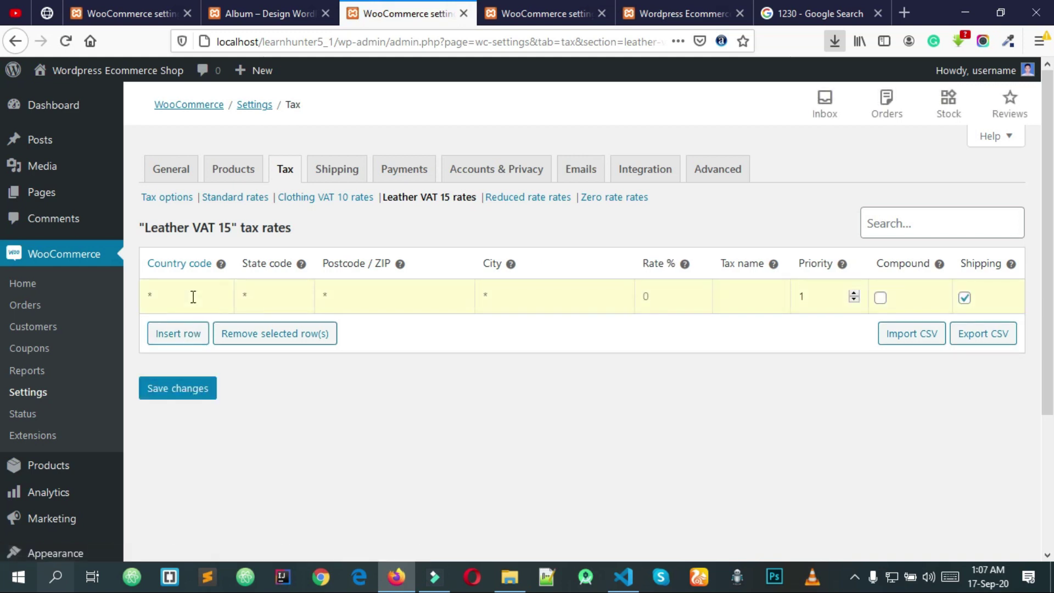
text(IND)
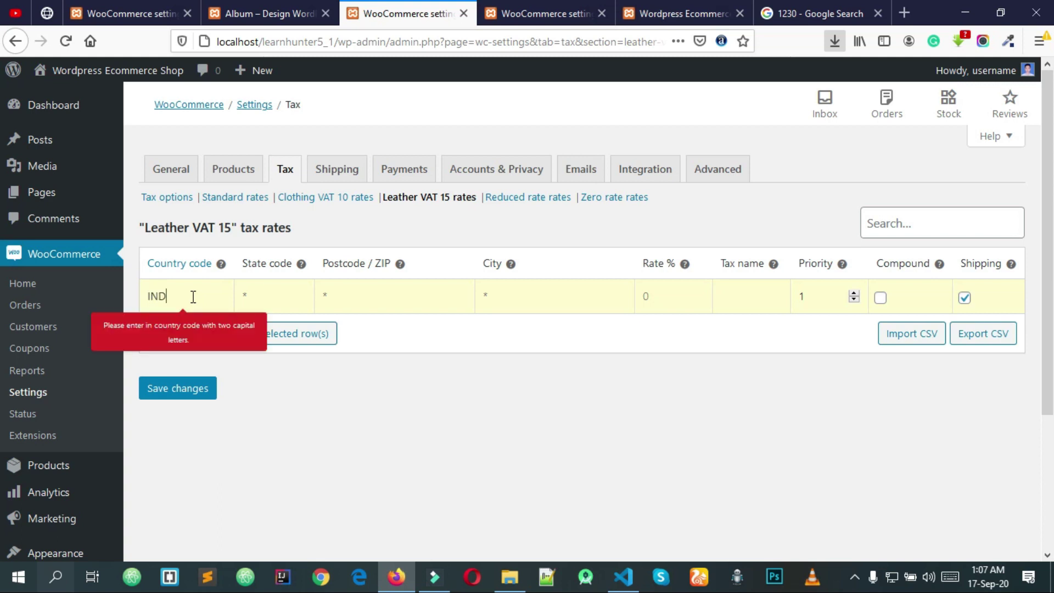
key(BackSpace)
click(164, 322)
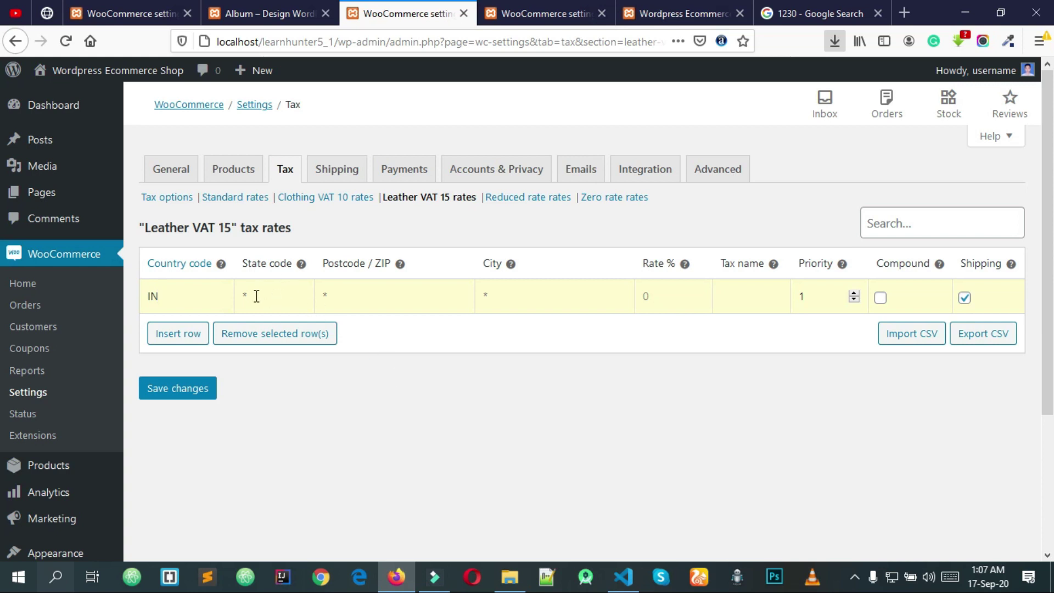
- Search Google for "indian state code"
click(812, 14)
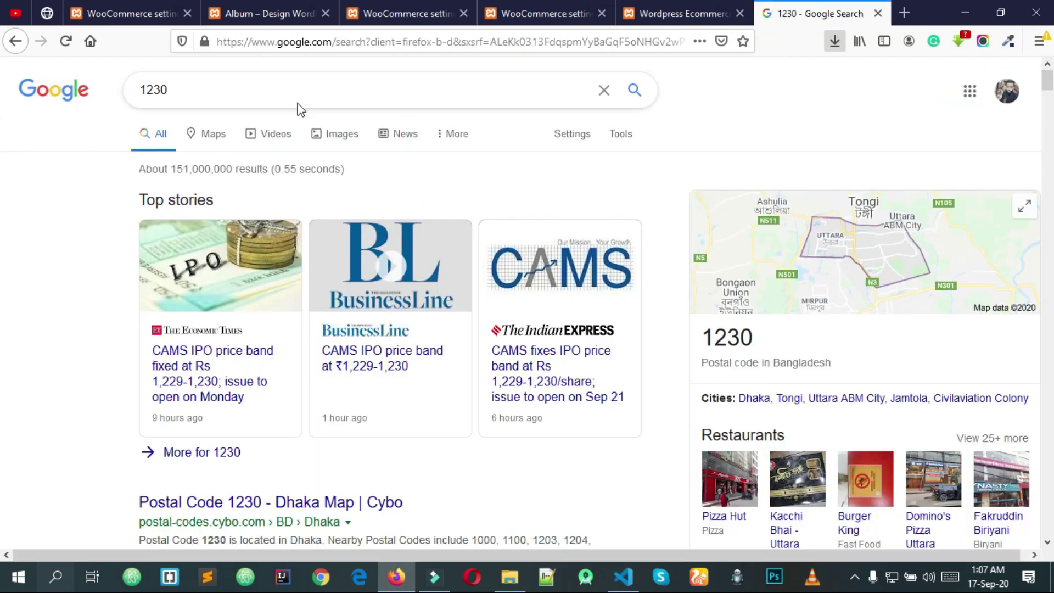
text(india n)
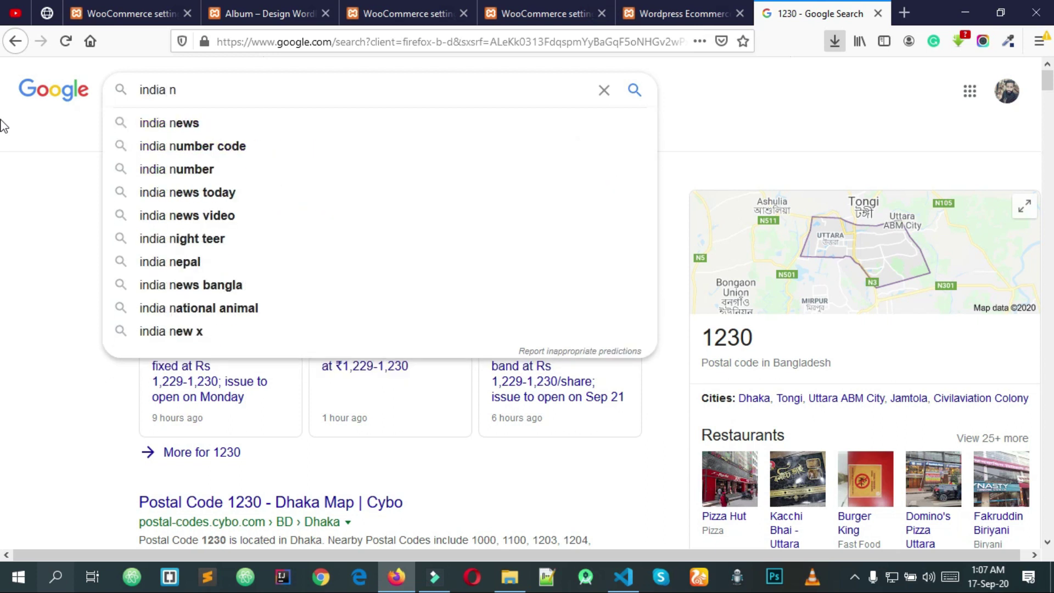
text(state code)
key(Return)
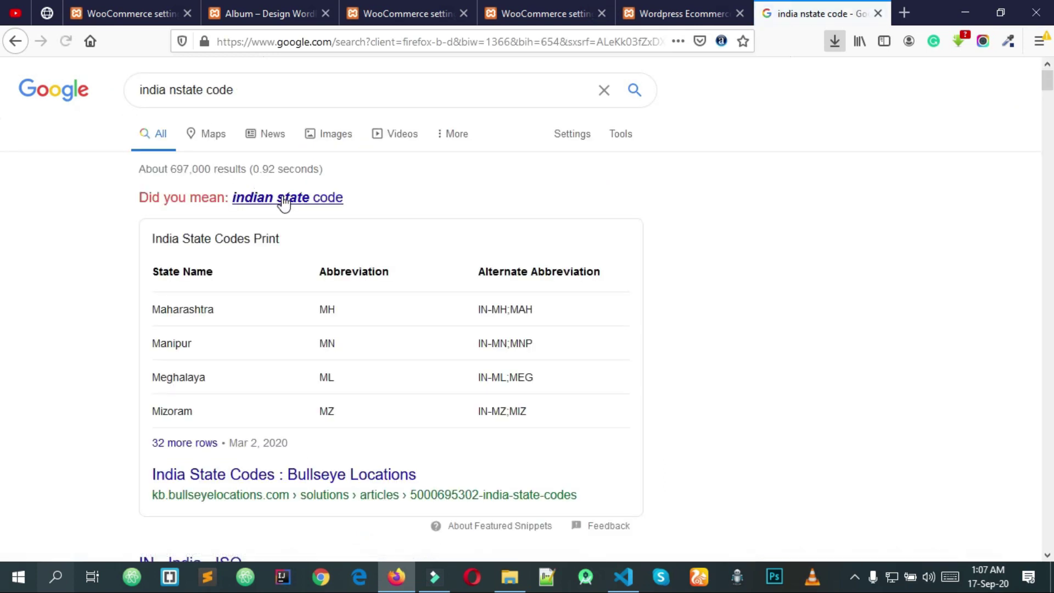
click(251, 198)
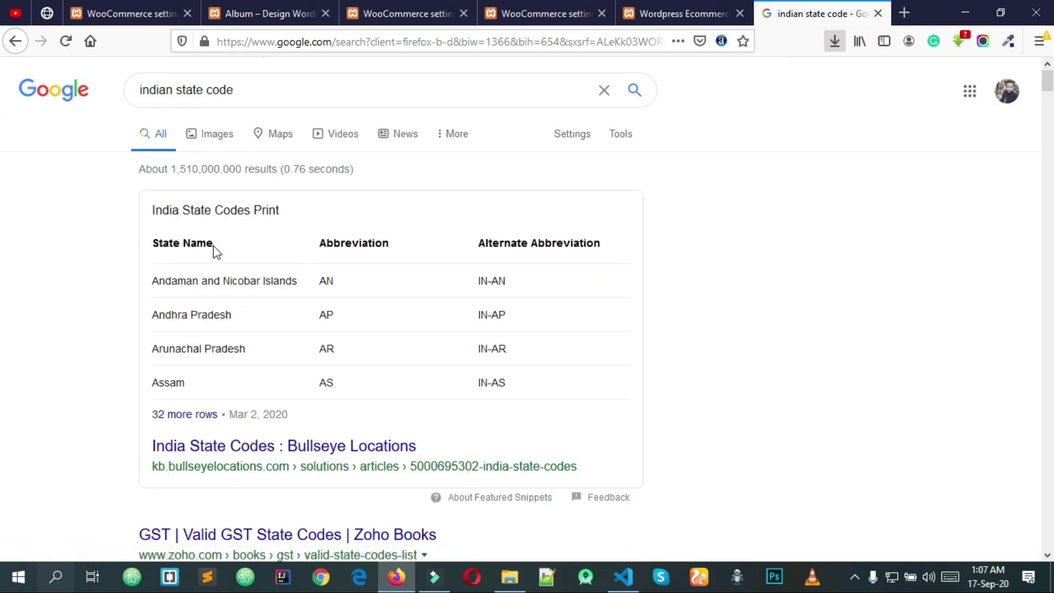
- Look through the search results and open the Zoho Books page on valid GST state codes
scroll(216, 249, down, 3)
scroll(216, 253, up, 3)
scroll(450, 307, down, 5)
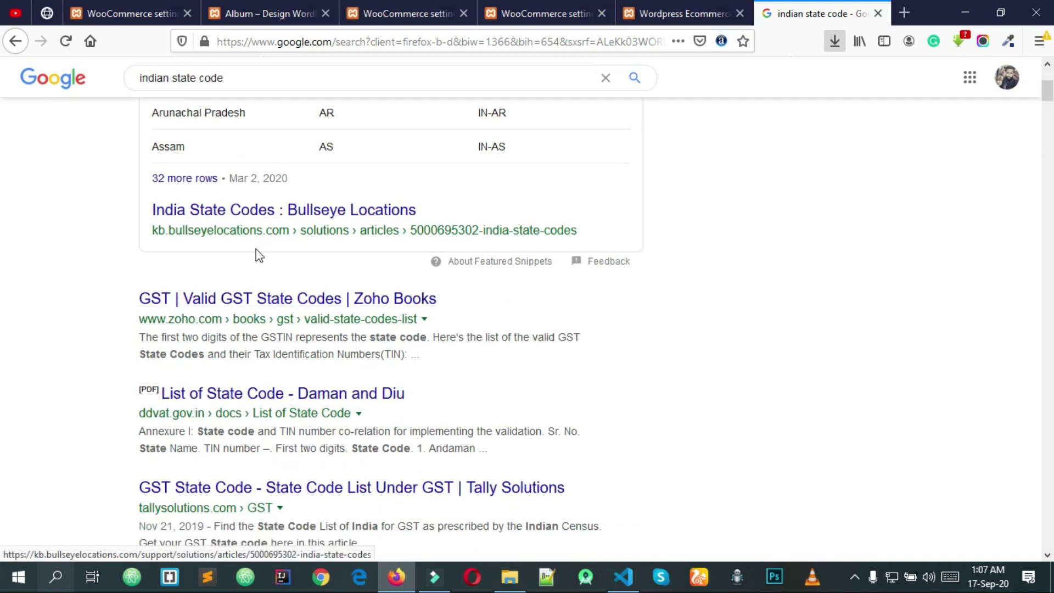
scroll(251, 242, up, 4)
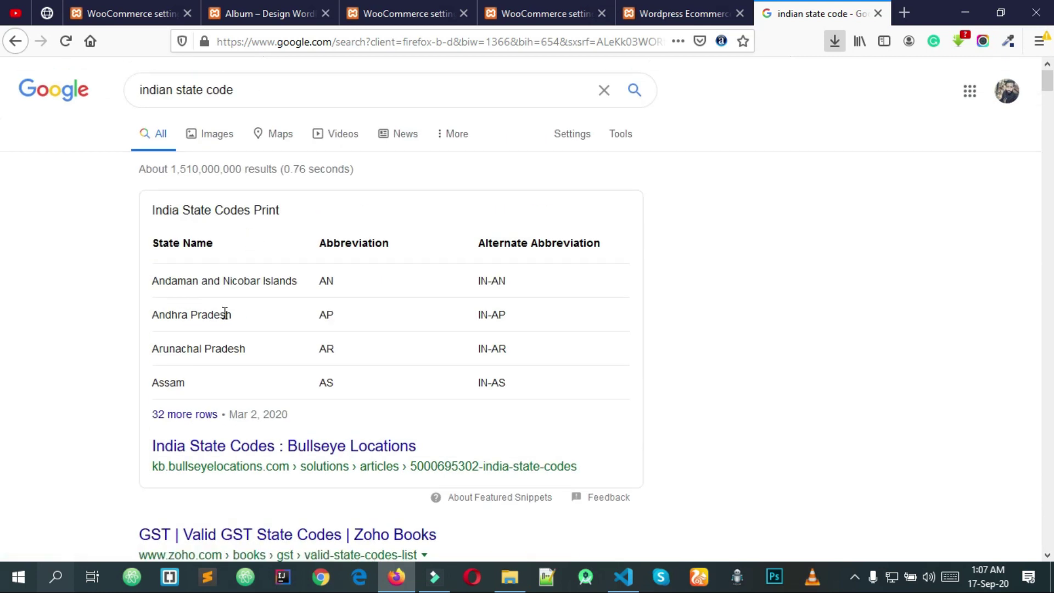
scroll(231, 472, down, 2)
click(235, 456)
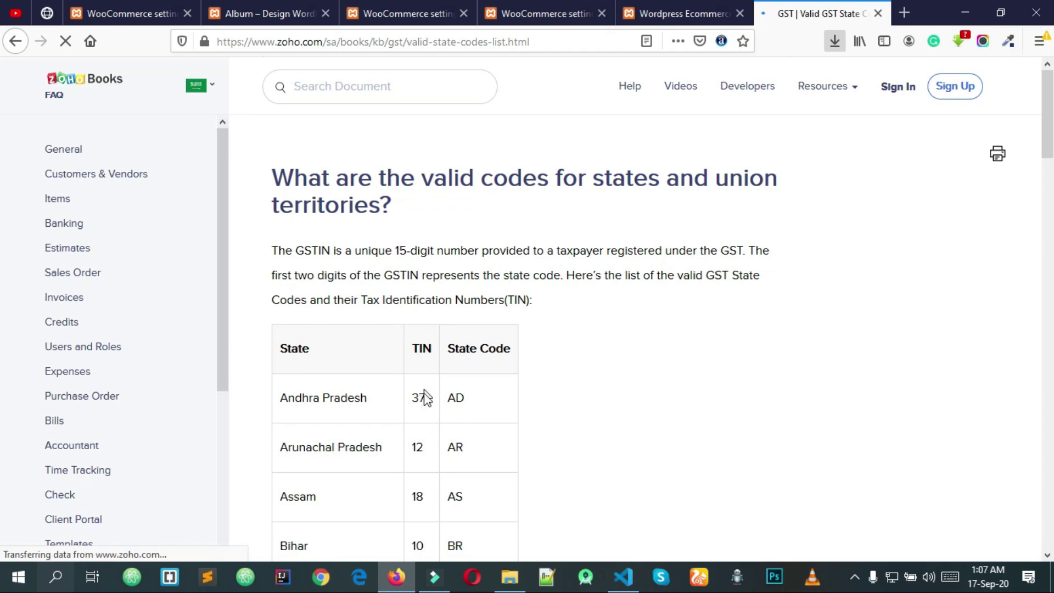
- Copy Andhra Pradesh's state code AD from the Zoho Books table into the leather rate row's state code
double_click(455, 397)
key(ctrl+c)
scroll(459, 400, down, 3)
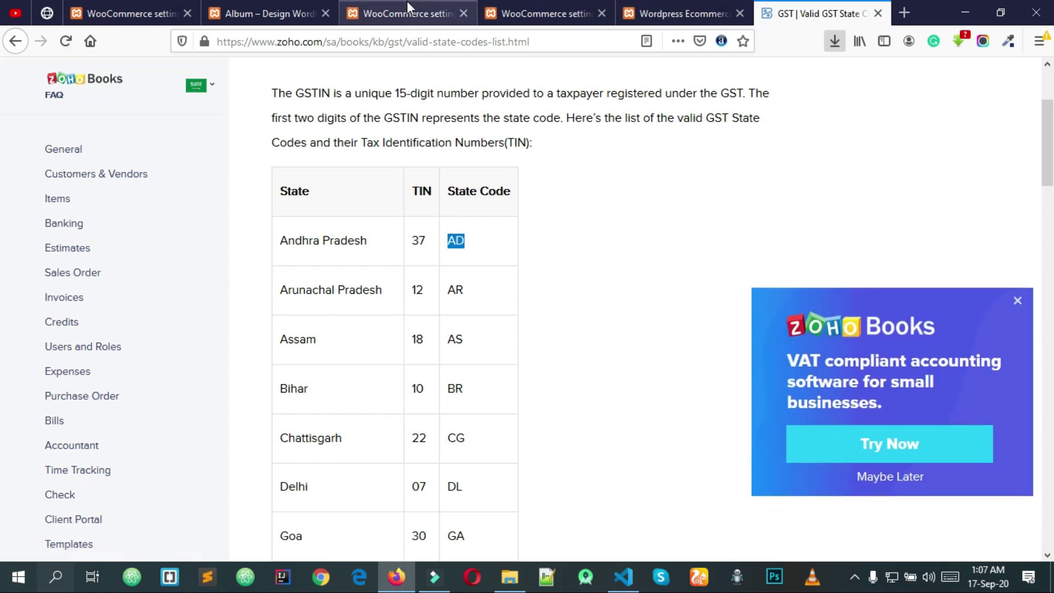
click(444, 6)
click(274, 296)
key(ctrl+v)
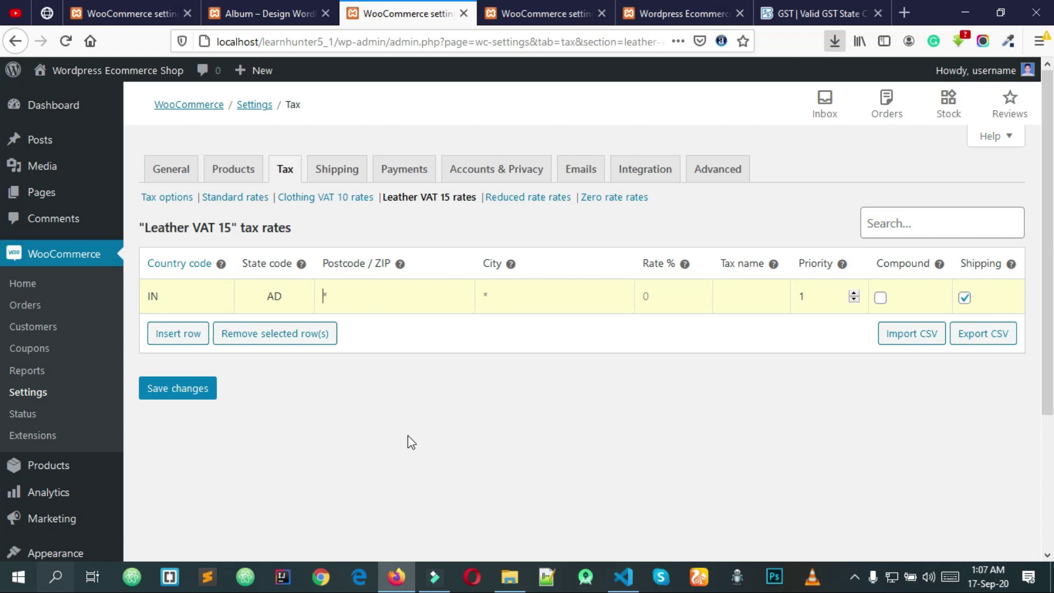
- Copy the name Andhra Pradesh from the Zoho Books table into the leather rate row's city
click(790, 13)
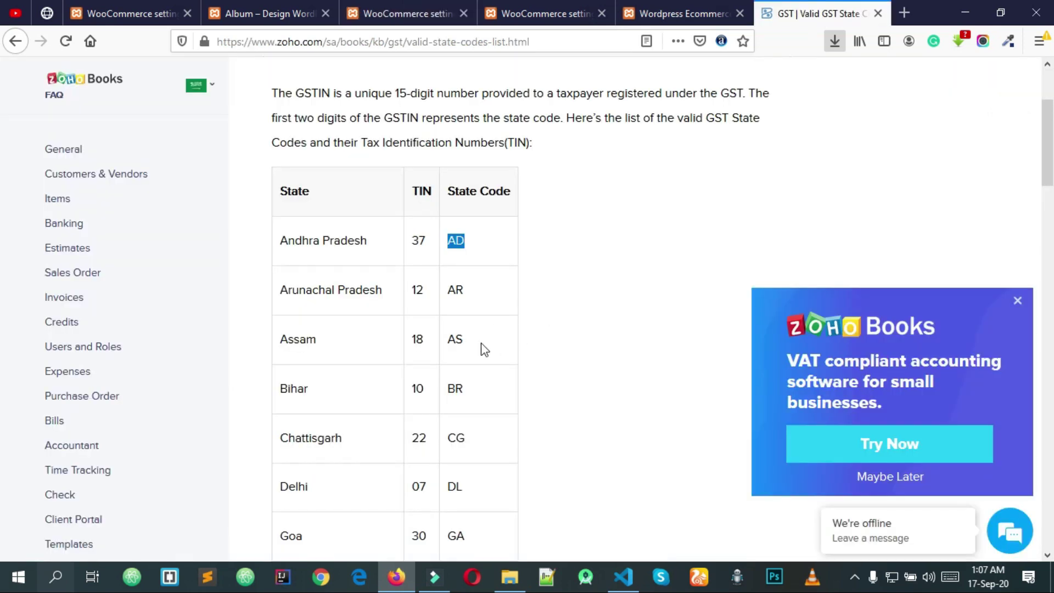
triple_click(316, 238)
key(ctrl+c)
click(443, 7)
click(505, 296)
key(ctrl+v)
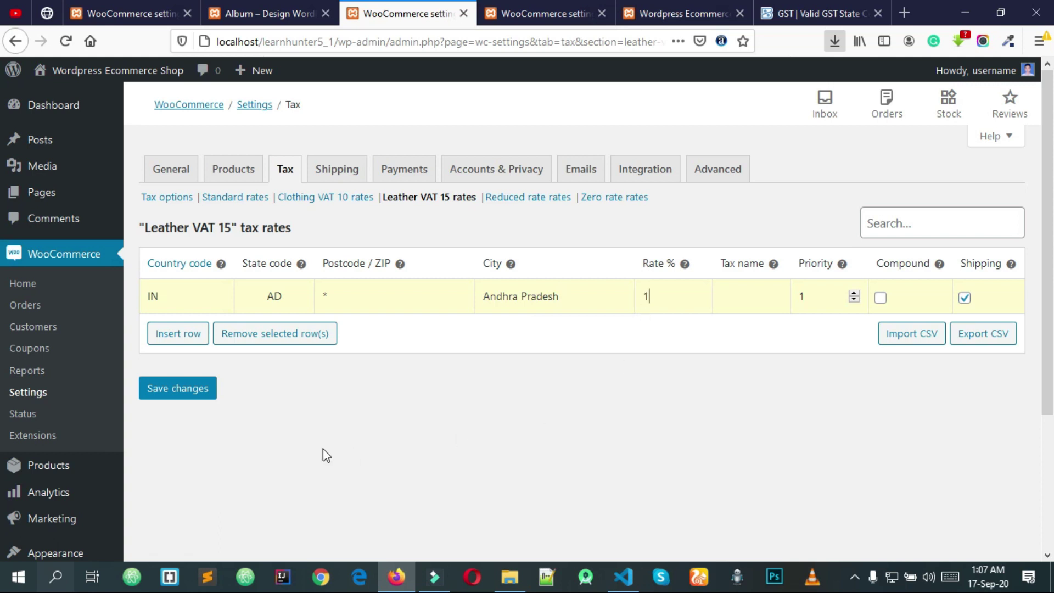
- Set the leather row's rate to 15 and its tax name to GST15
text(15)
click(757, 293)
text(GST15)
- Return to the Zoho Books page listing the valid GST state codes
double_click(300, 295)
click(805, 14)
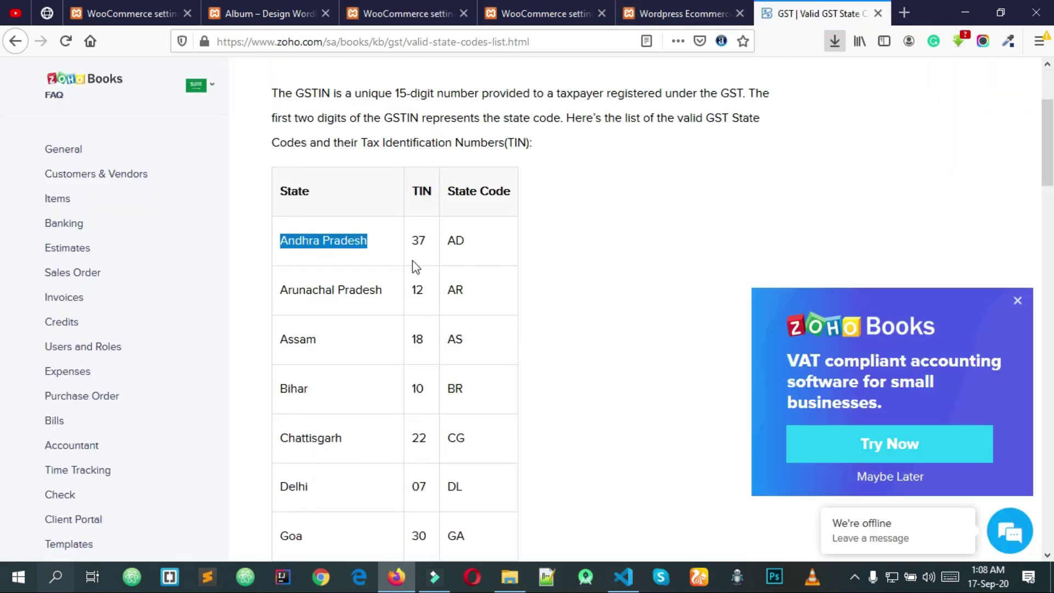
click(534, 41)
text(AD)
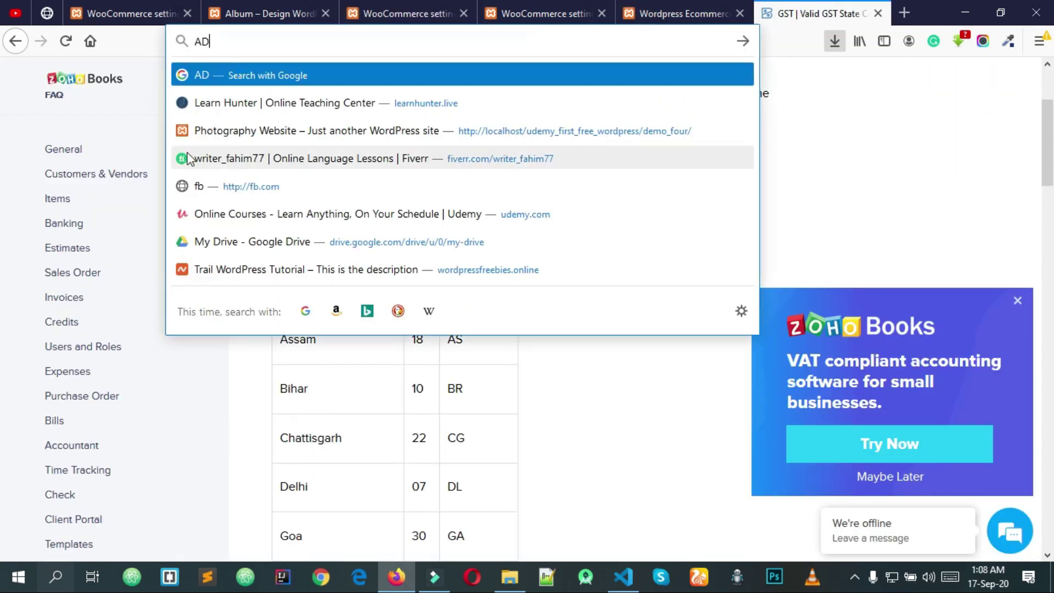
key(BackSpace)
key(BackSpace)
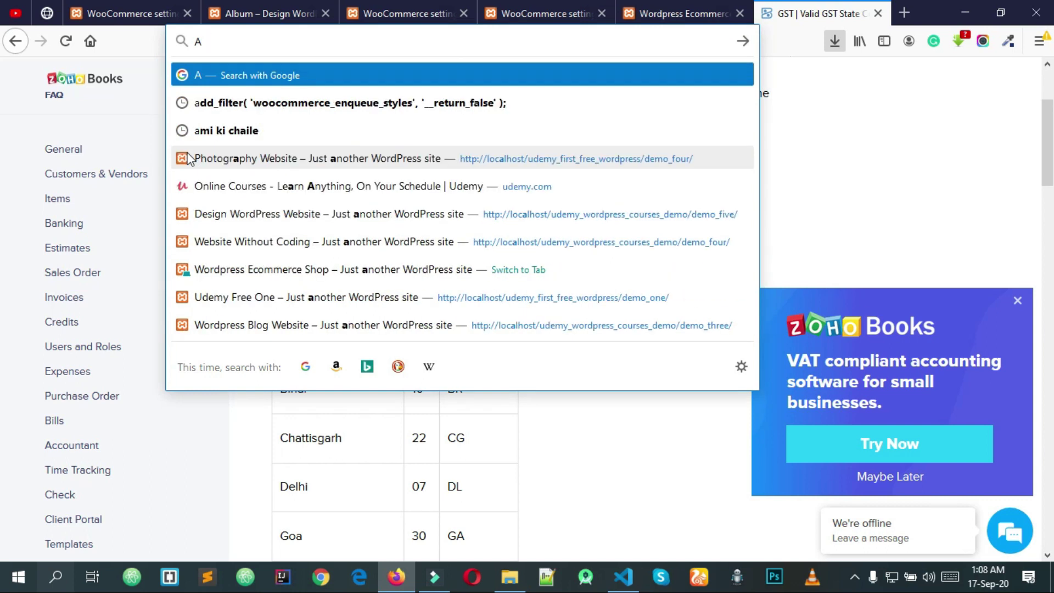
- Copy the name Andhra Pradesh from the state table and search the web for "Andhra Pradesh post code"
click(337, 289)
drag(367, 240, 279, 241)
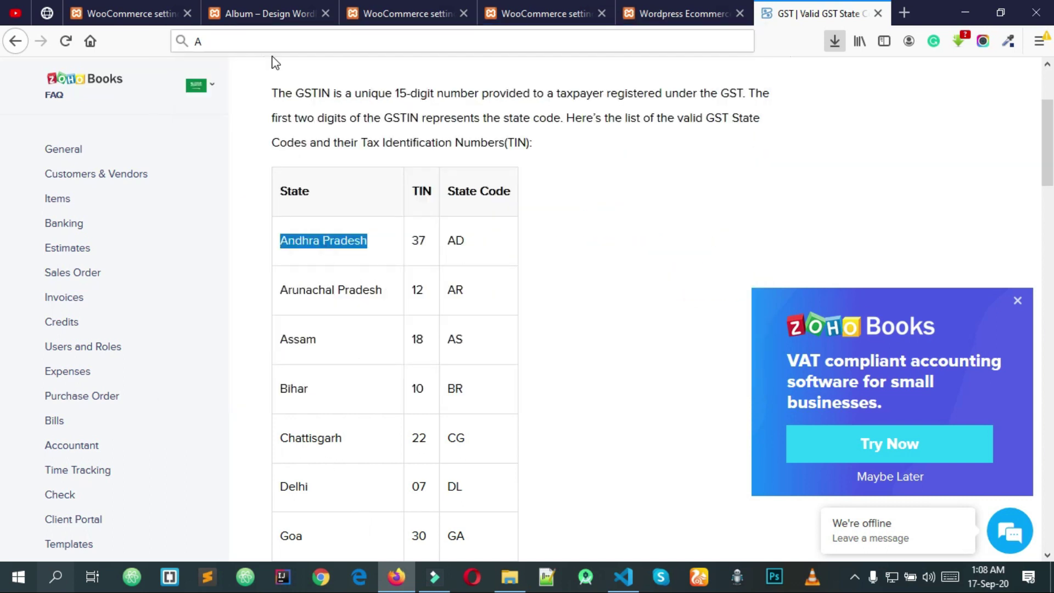
key(ctrl+c)
click(268, 42)
key(ctrl+v)
text(p)
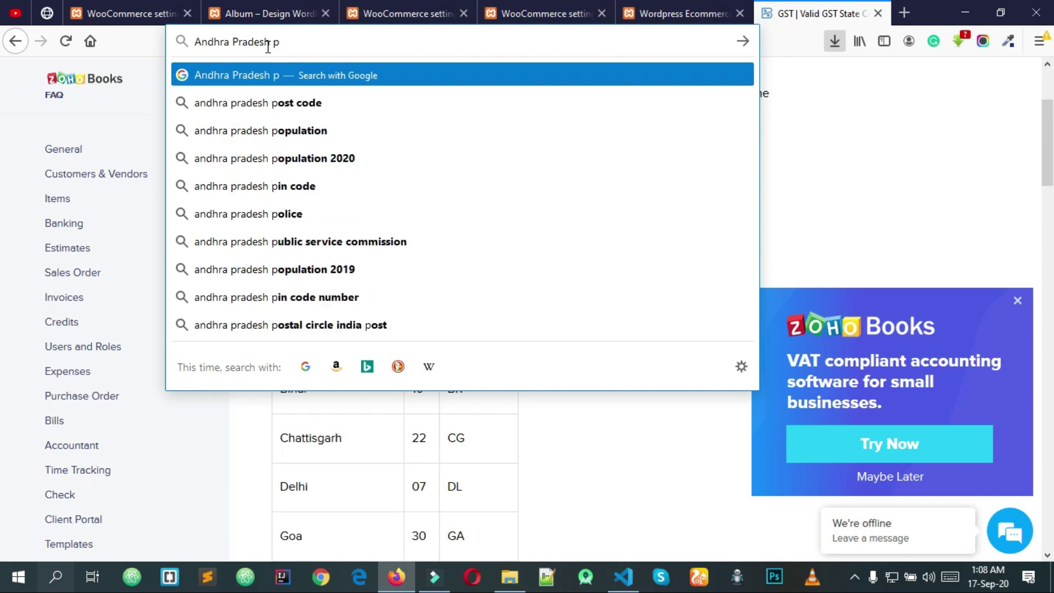
text(ost code)
key(Return)
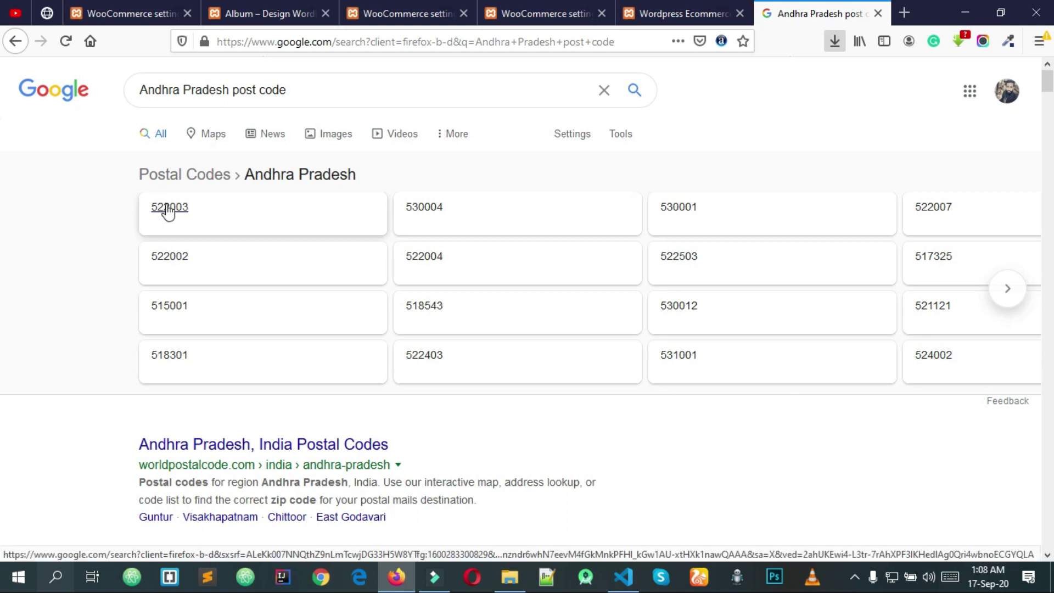
- Copy the postal code 522003 from the search results into the leather rate row's postcode and save the tax rates
click(203, 209)
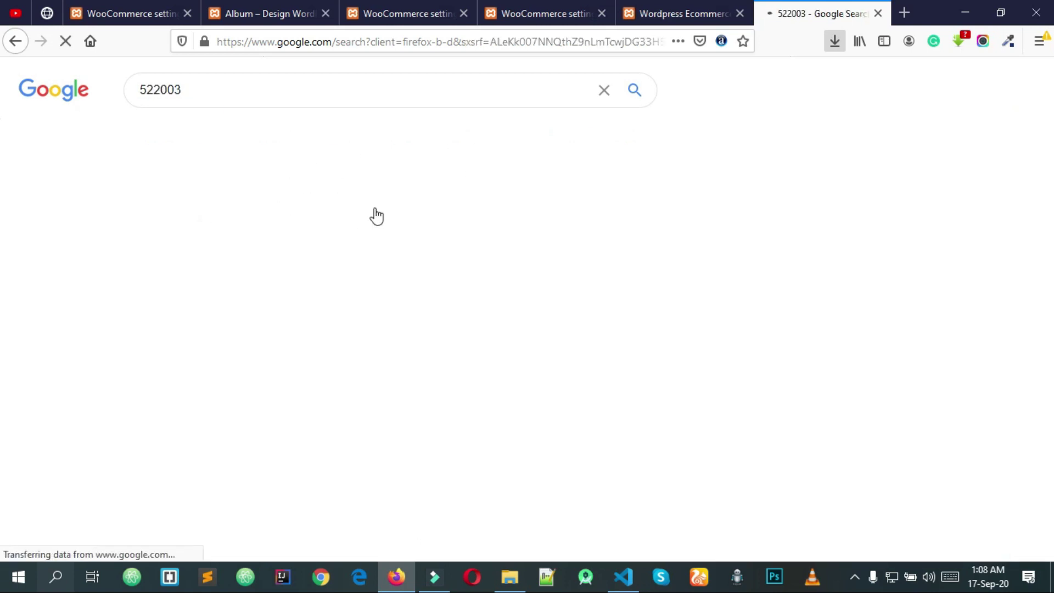
double_click(426, 176)
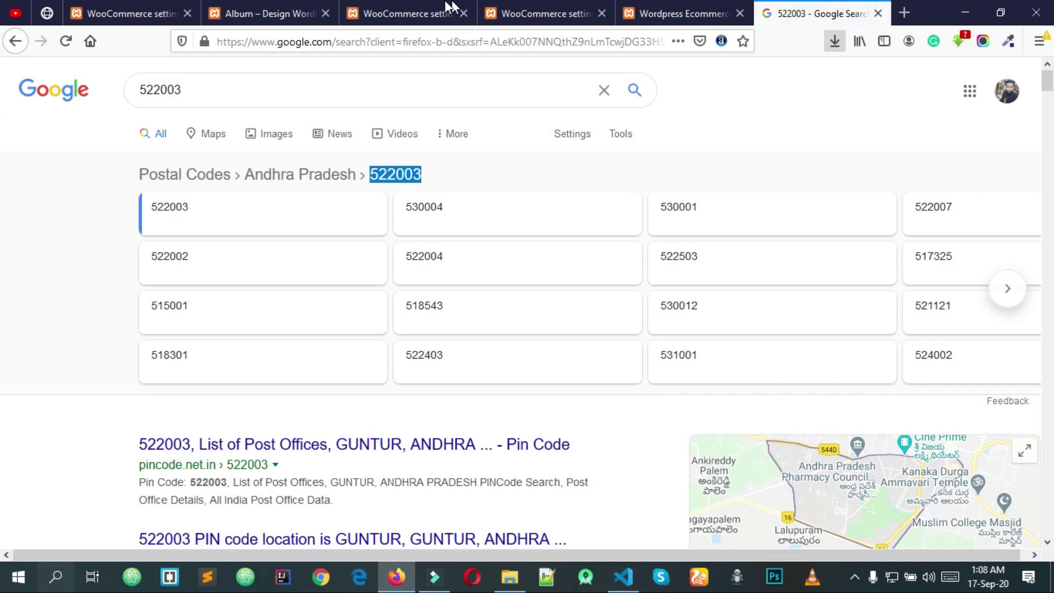
click(526, 3)
click(407, 6)
click(387, 297)
key(ctrl+v)
click(193, 395)
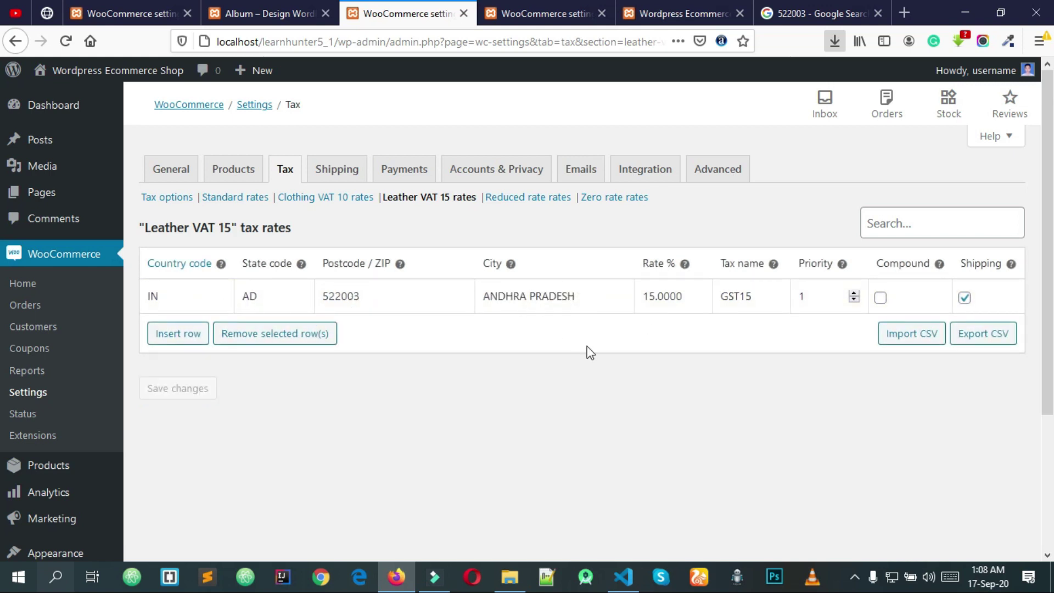
scroll(576, 381, down, 2)
scroll(576, 381, up, 2)
- Open the WooCommerce shipping settings and look through the shipping zones page
click(347, 171)
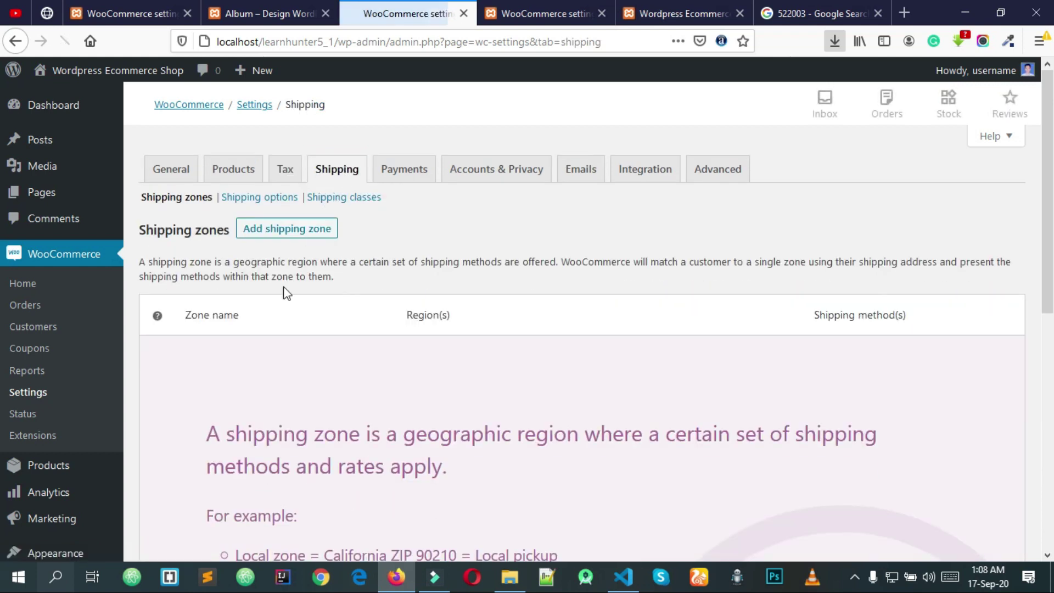
scroll(285, 292, down, 8)
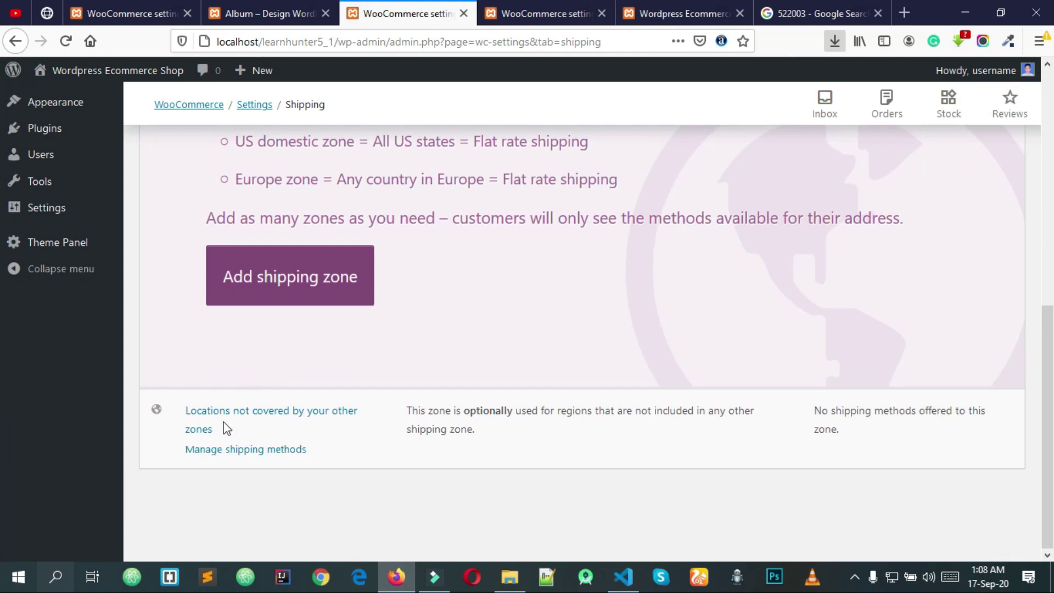
scroll(389, 441, up, 2)
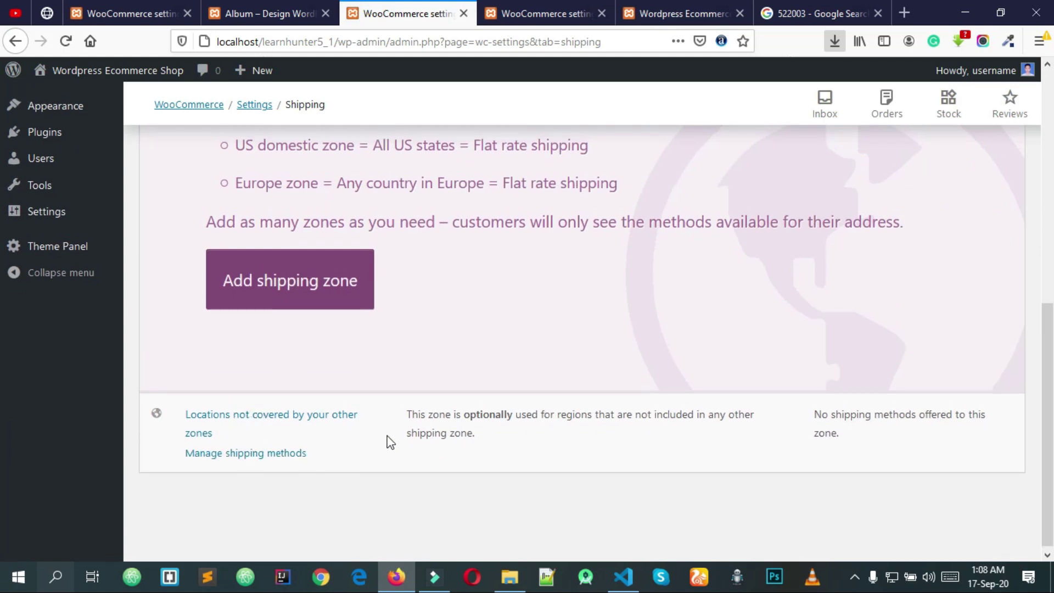
scroll(386, 441, up, 7)
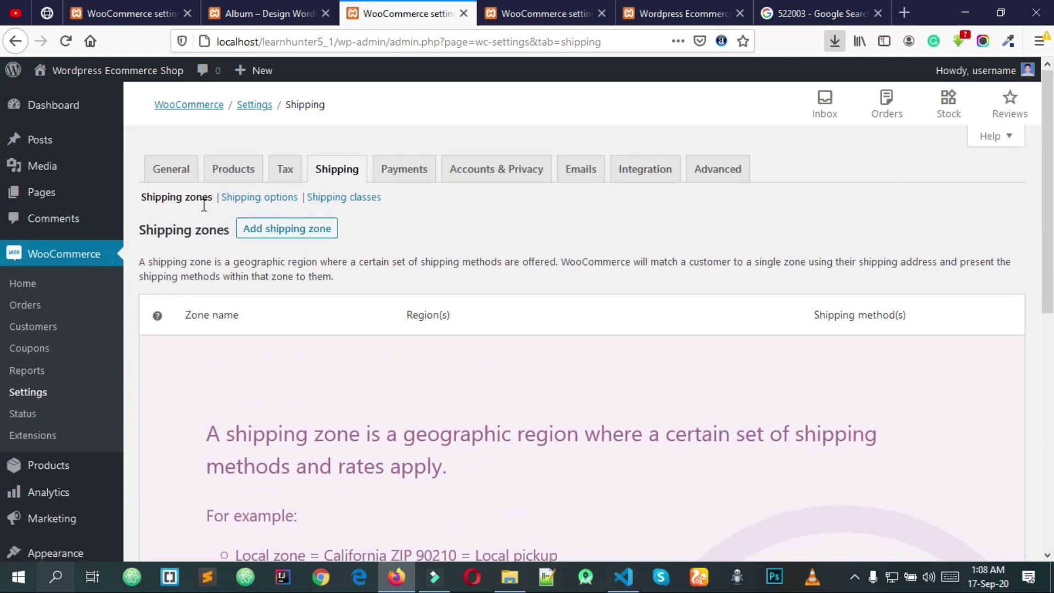
- Review the selling and shipping locations in the general store settings
click(171, 169)
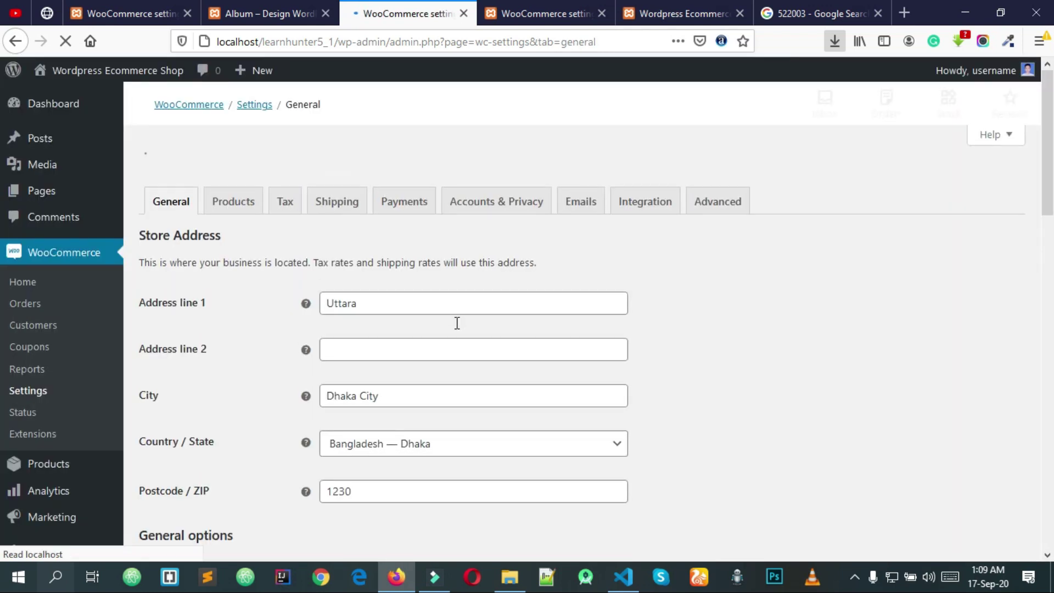
scroll(237, 324, down, 5)
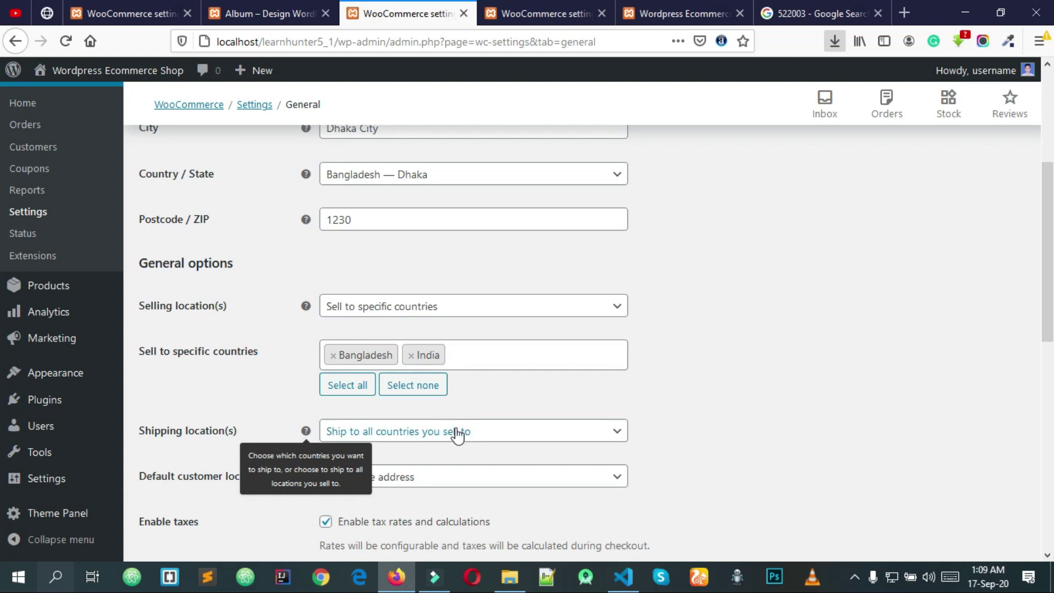
scroll(453, 439, up, 3)
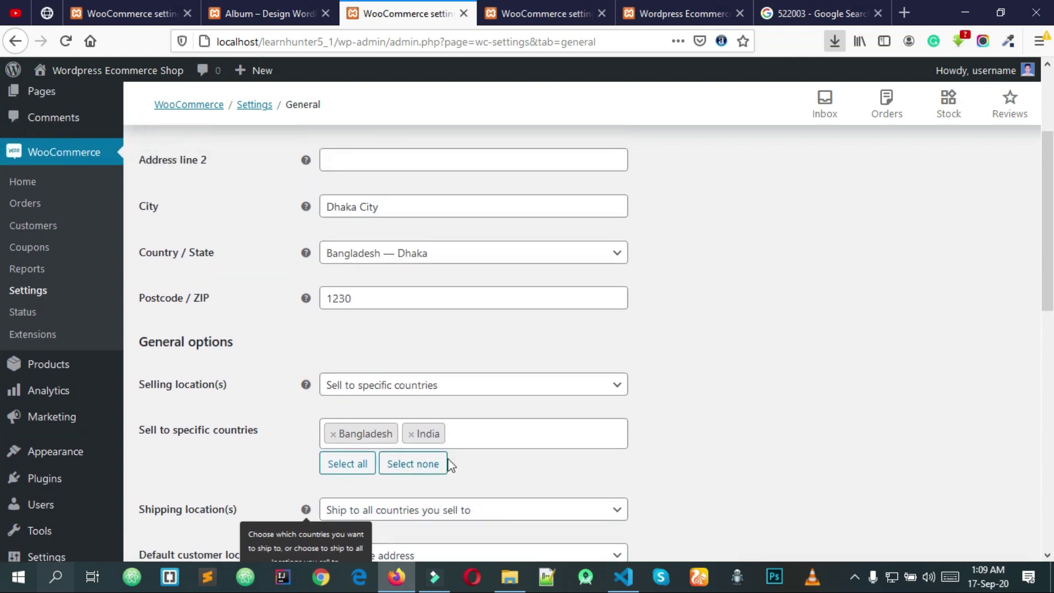
scroll(456, 417, up, 6)
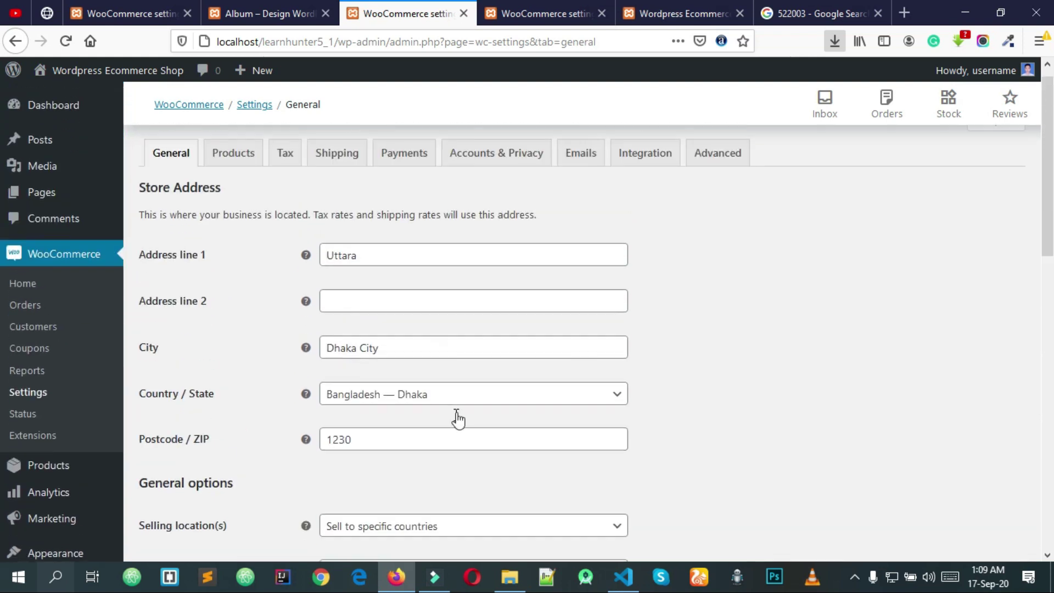
- Return to the shipping zones settings and start adding a new shipping zone
click(339, 168)
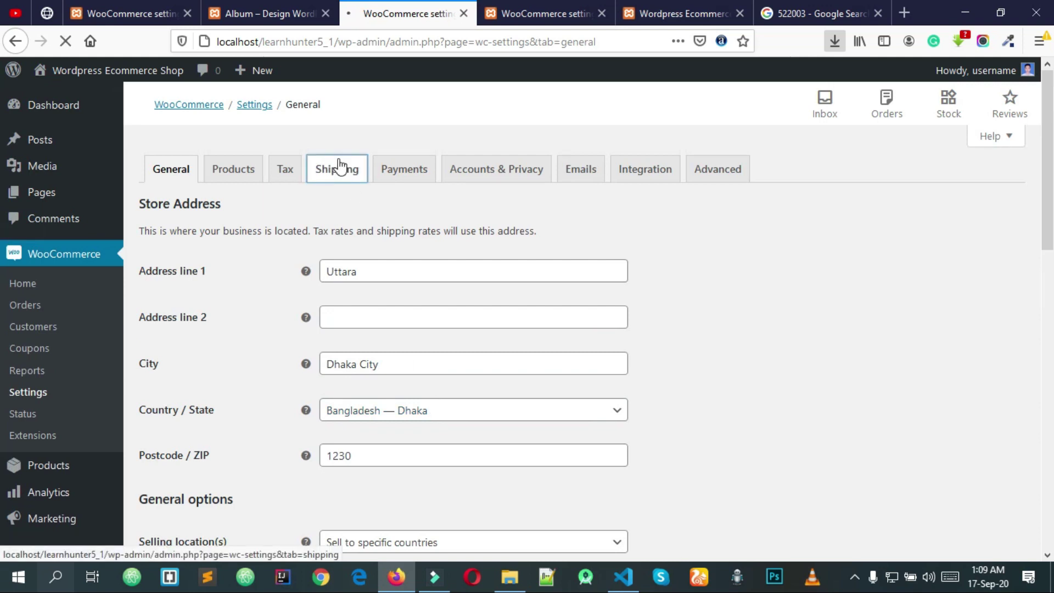
scroll(338, 275, down, 1)
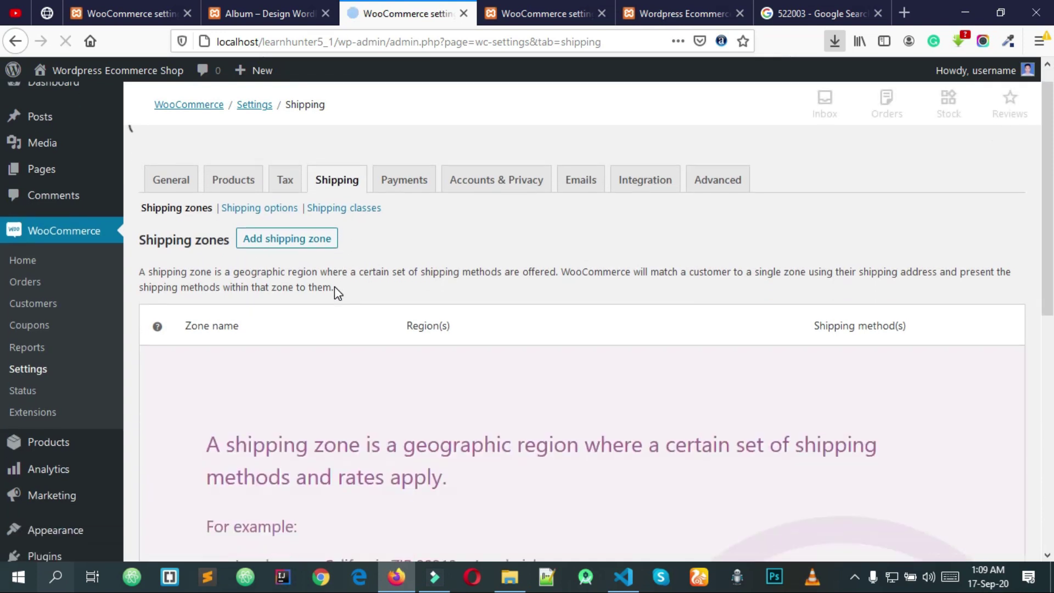
scroll(334, 287, down, 7)
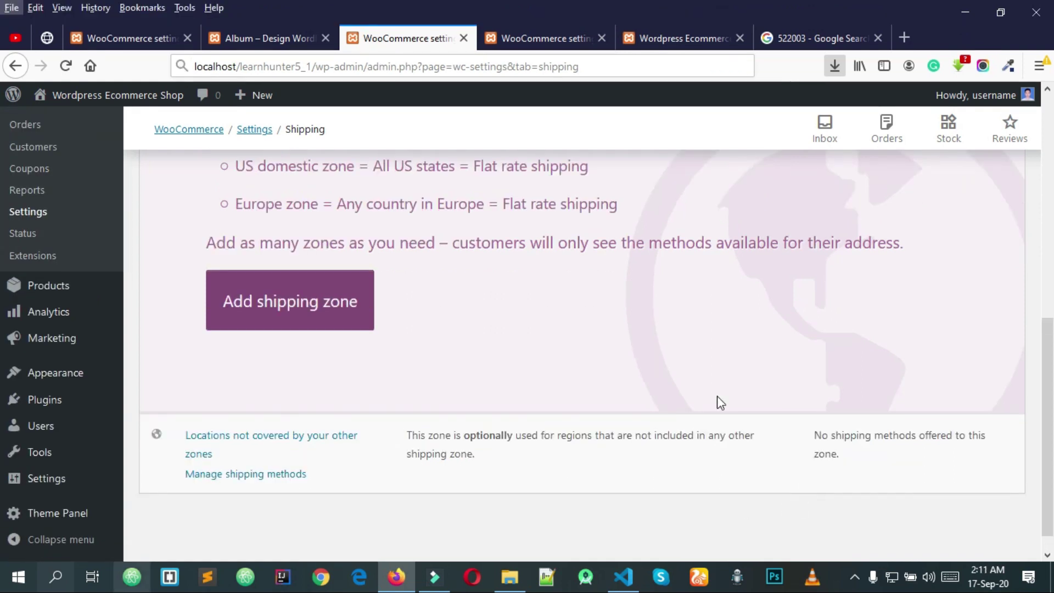
click(325, 281)
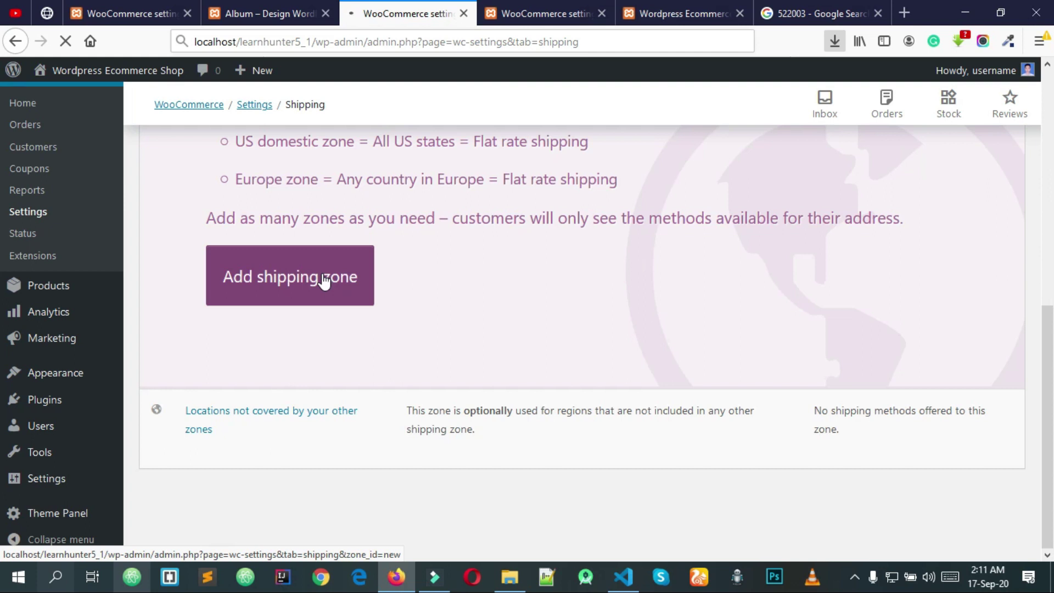
- Close the browser pages with the product settings and the Google postal code search, and return to the new shipping zone
click(546, 13)
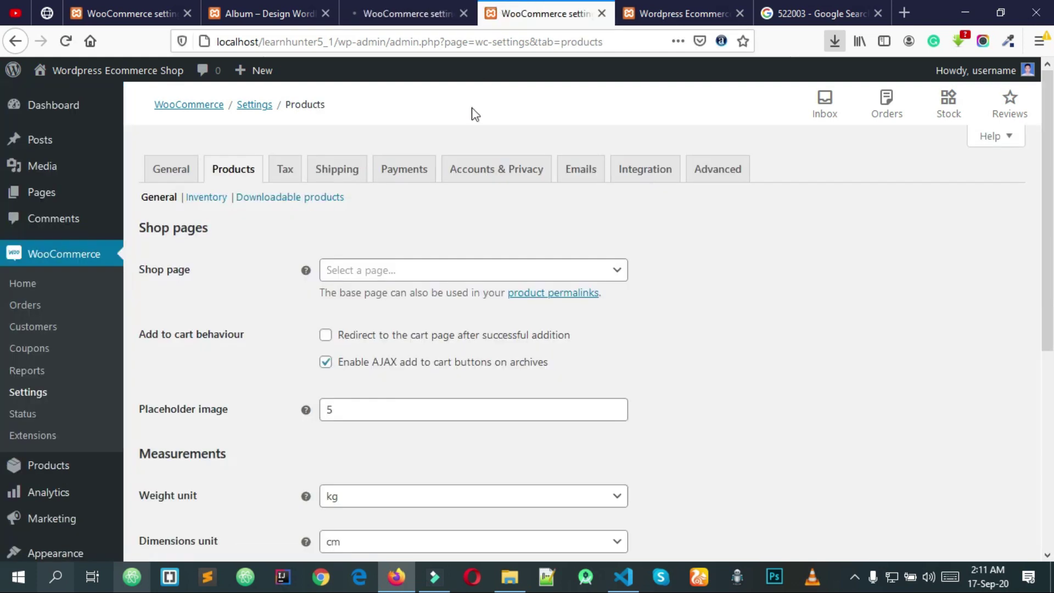
key(ctrl+Page_Up)
key(ctrl+Page_Down)
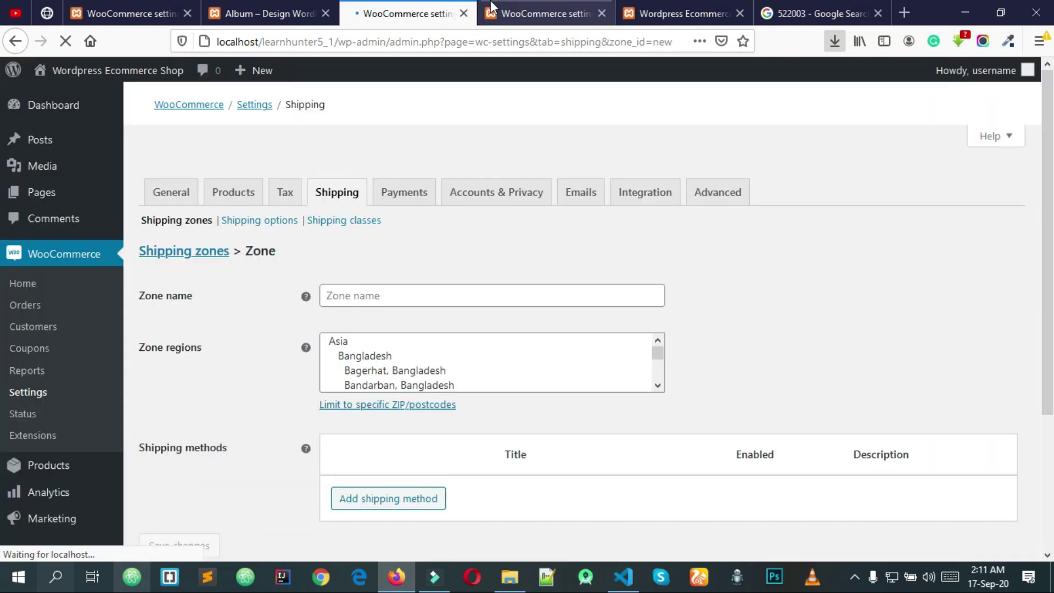
scroll(743, 195, down, 2)
scroll(743, 195, up, 2)
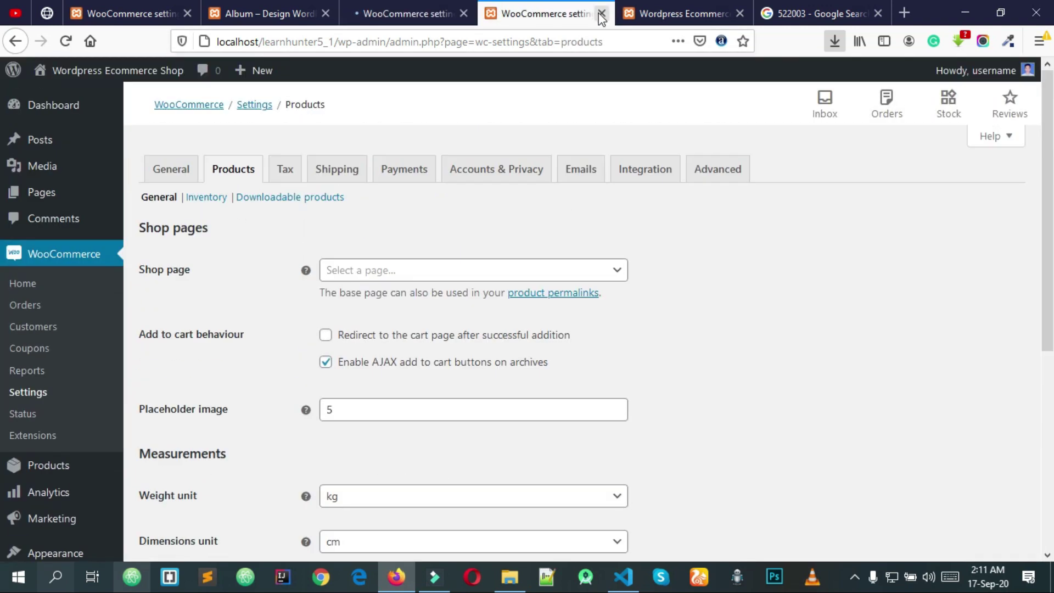
click(601, 13)
click(681, 13)
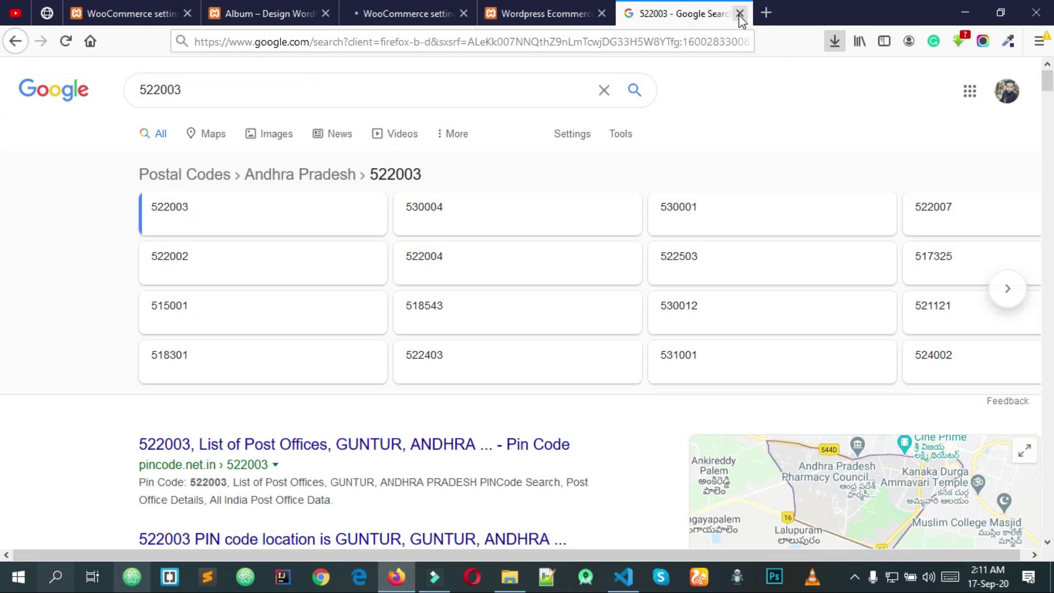
key(ctrl+w)
click(483, 10)
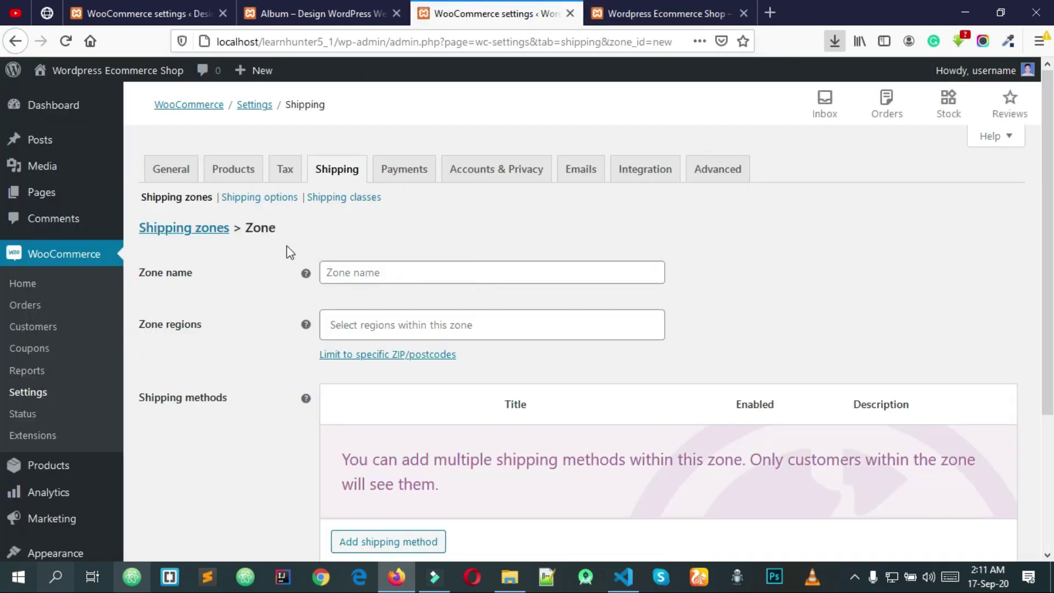
- Name the new shipping zone "Dhaka, Bangladesh"
click(351, 271)
text(Dhaka)
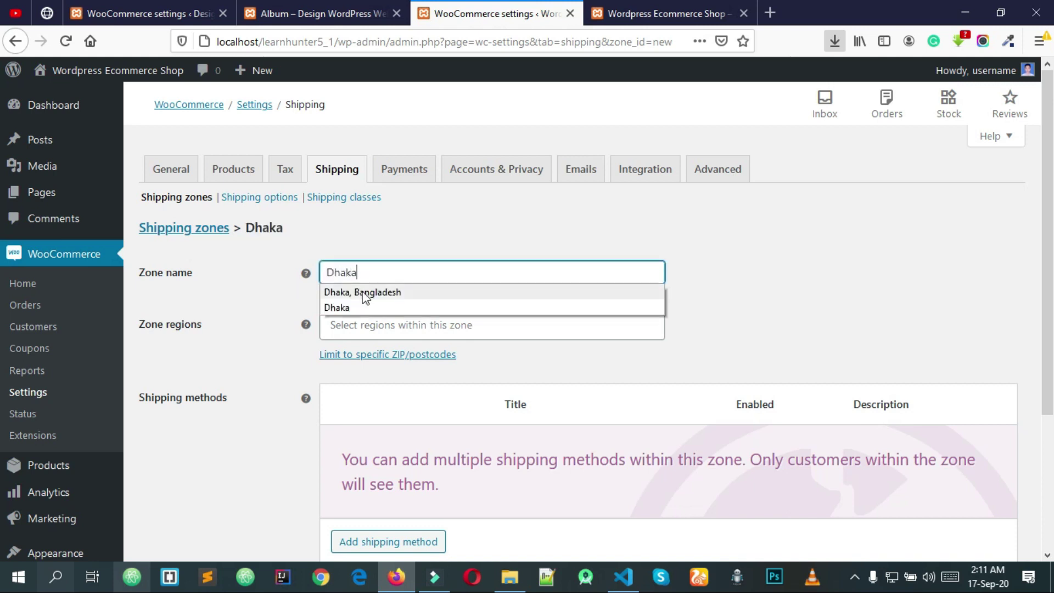
click(363, 293)
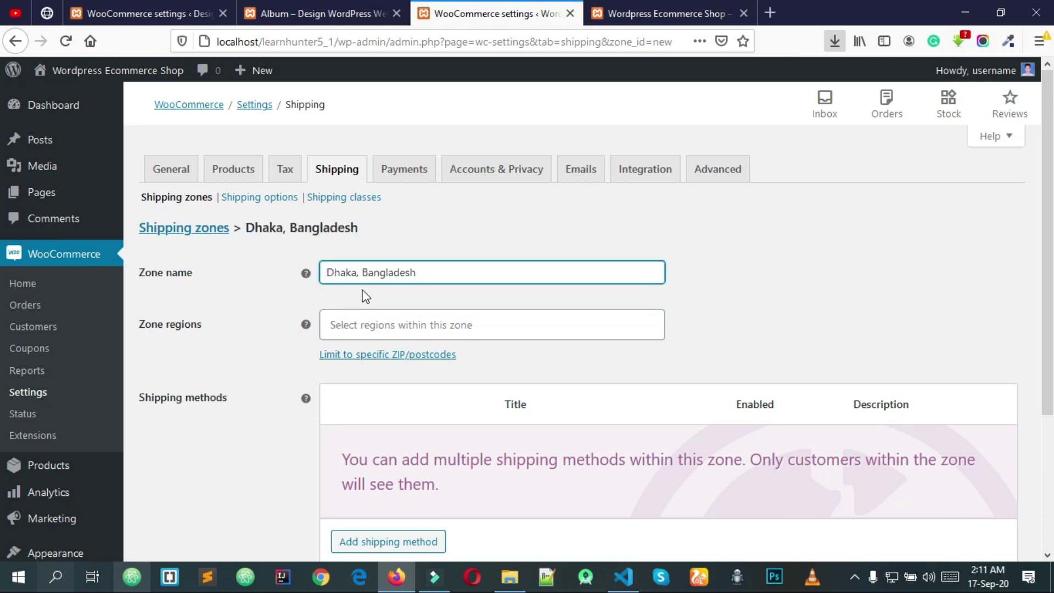
- Add Dhaka, Bangladesh as the zone's region and save the shipping zone
click(367, 336)
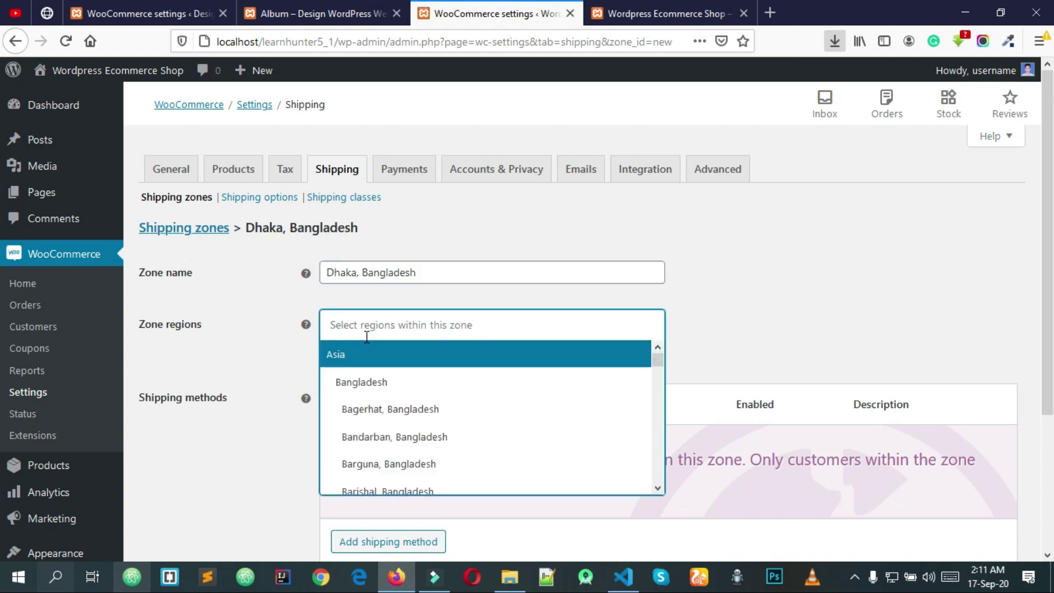
text(ban)
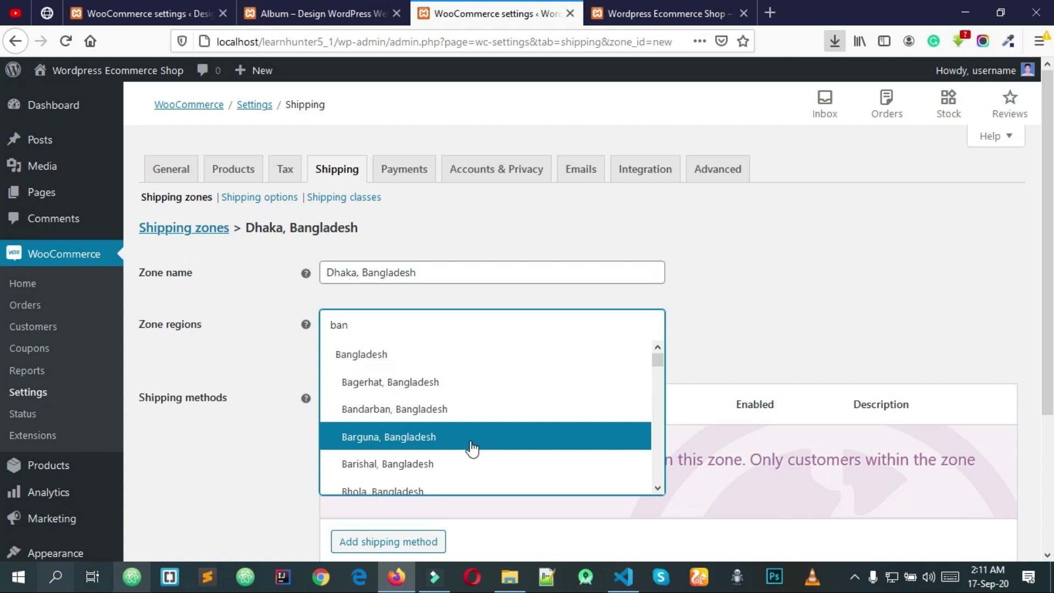
scroll(471, 447, down, 5)
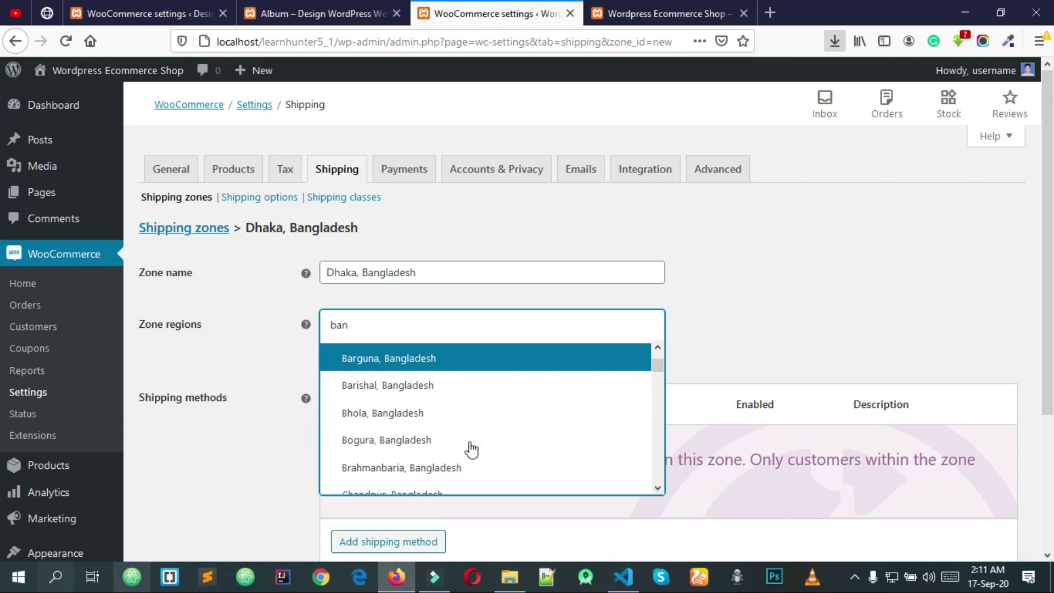
scroll(470, 439, down, 2)
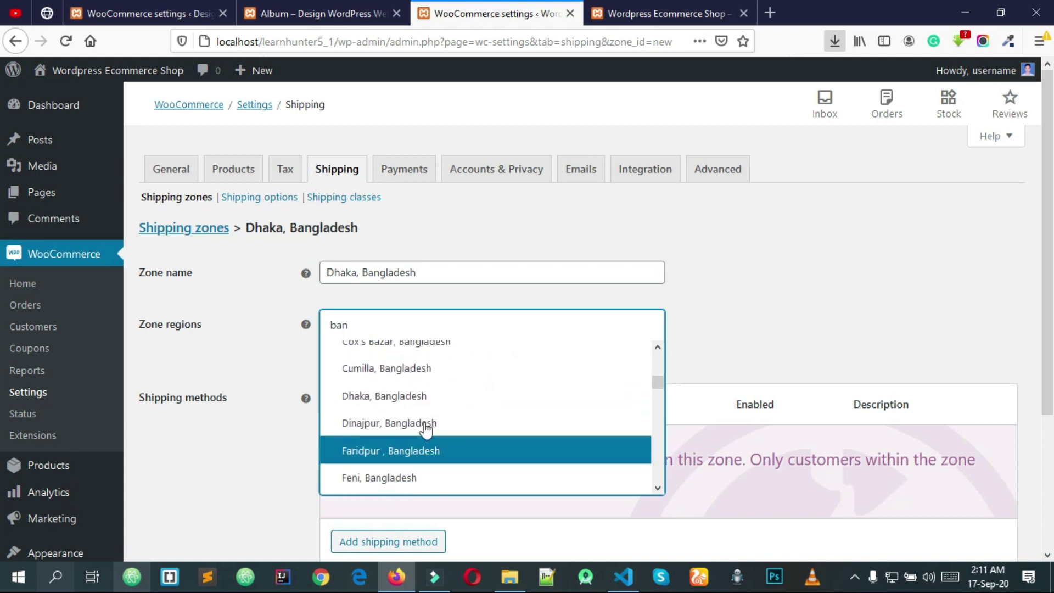
click(383, 392)
scroll(715, 303, down, 2)
scroll(713, 300, down, 3)
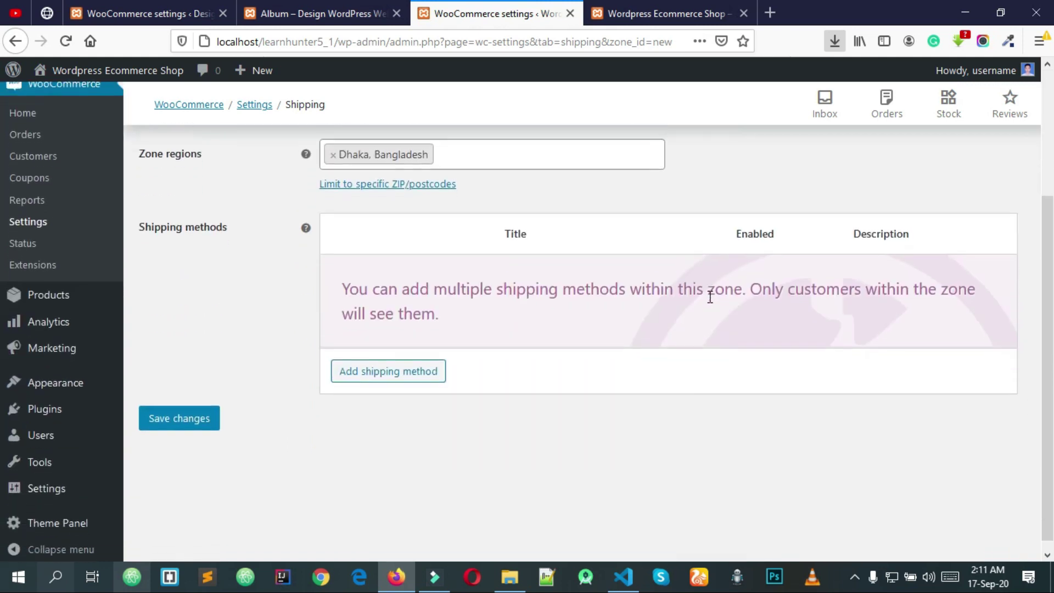
scroll(694, 313, up, 3)
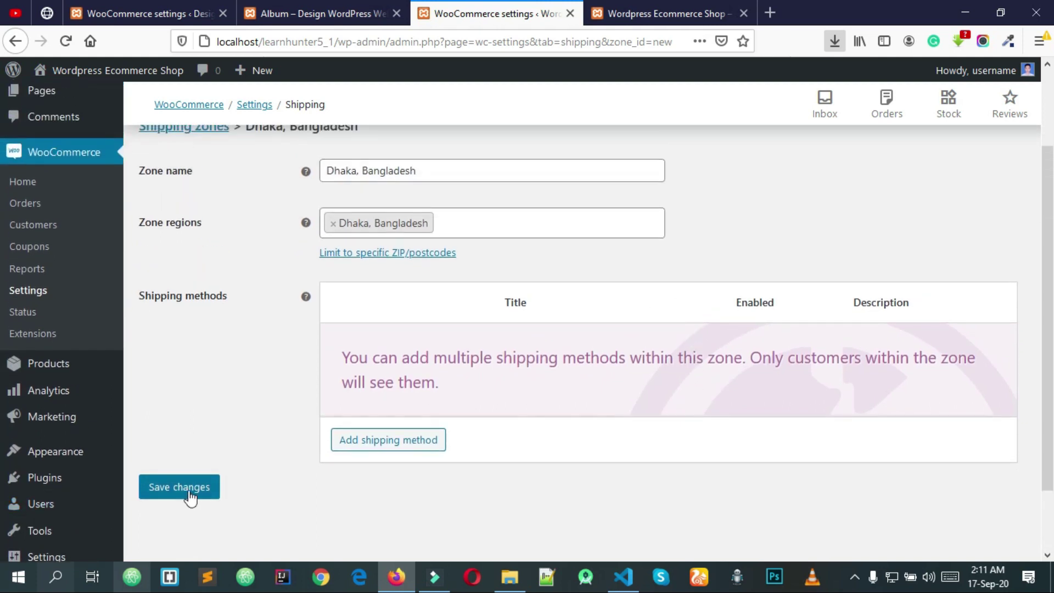
click(190, 490)
scroll(454, 442, up, 3)
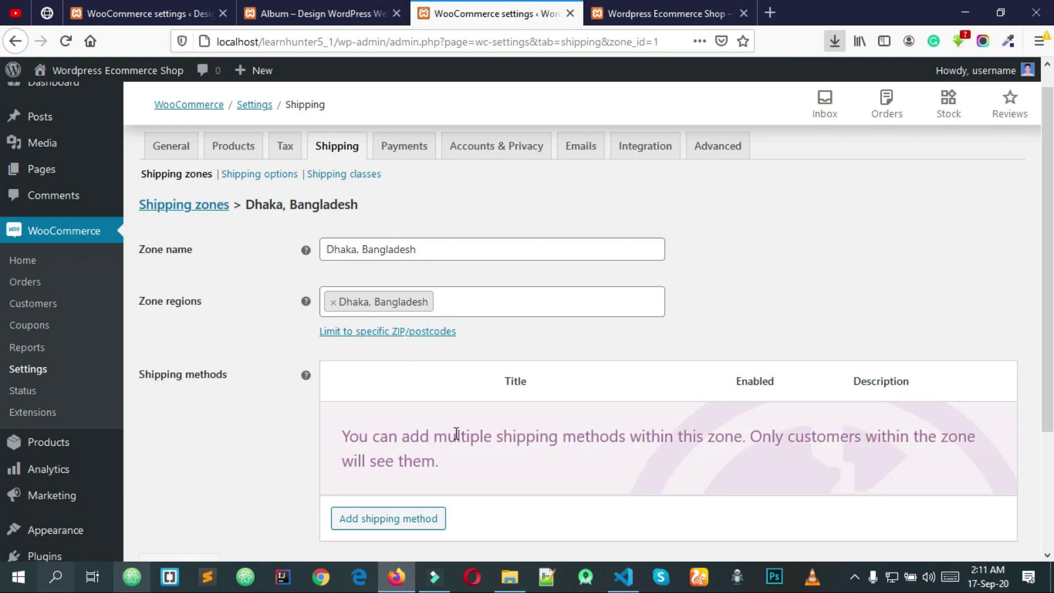
- Add Free shipping as a shipping method for the Dhaka, Bangladesh zone
scroll(454, 434, down, 2)
scroll(454, 437, up, 3)
scroll(448, 424, down, 2)
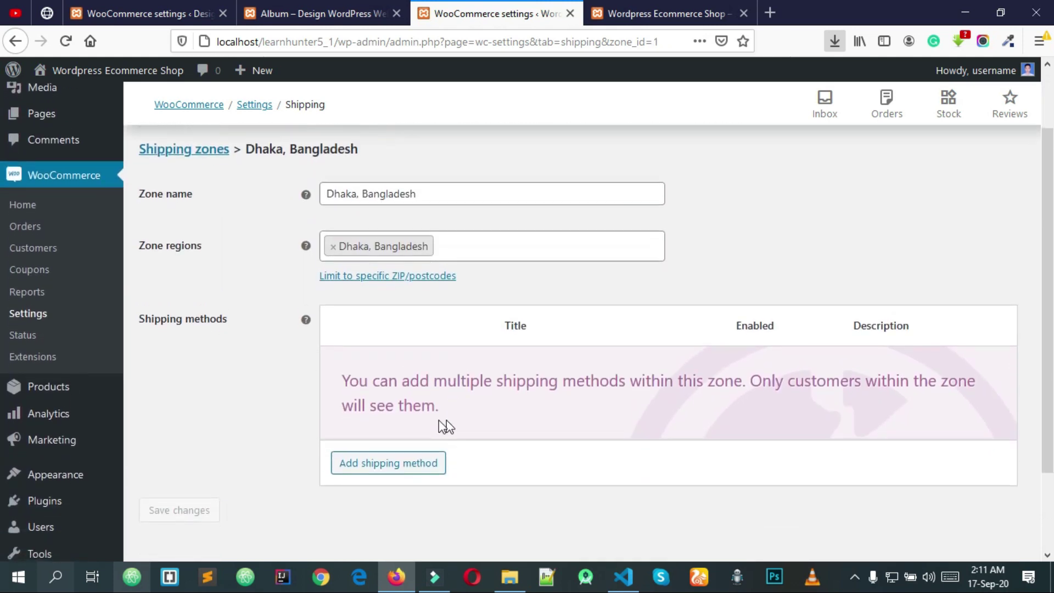
click(400, 468)
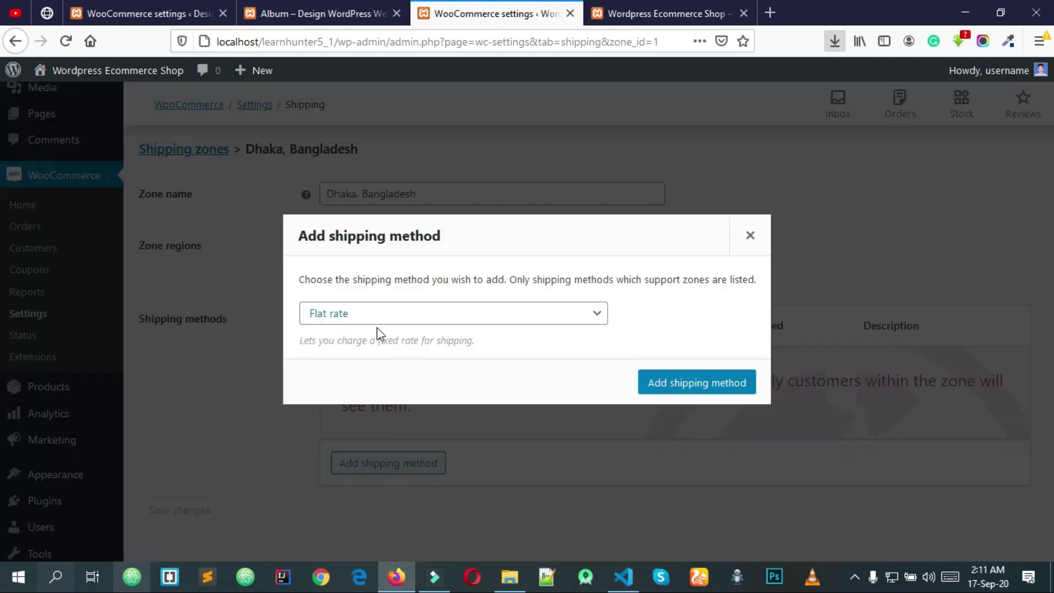
click(545, 314)
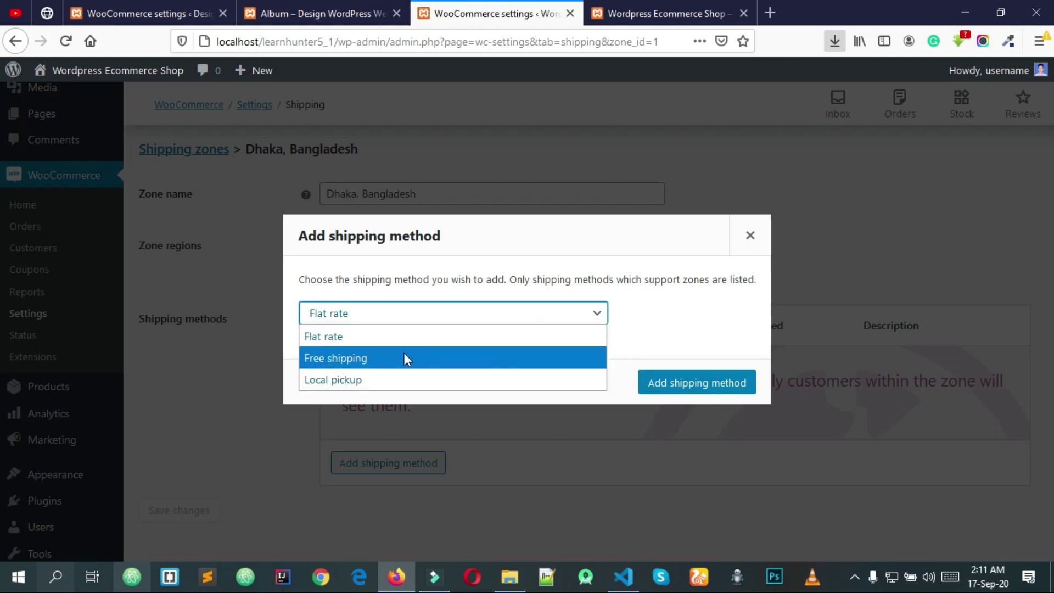
click(423, 360)
click(415, 317)
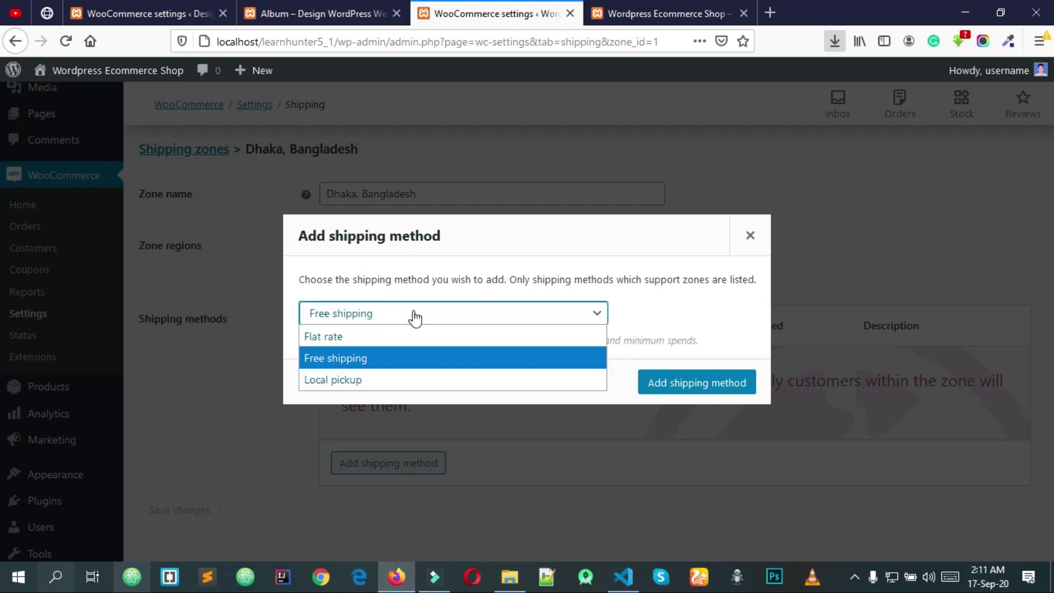
click(405, 357)
click(677, 381)
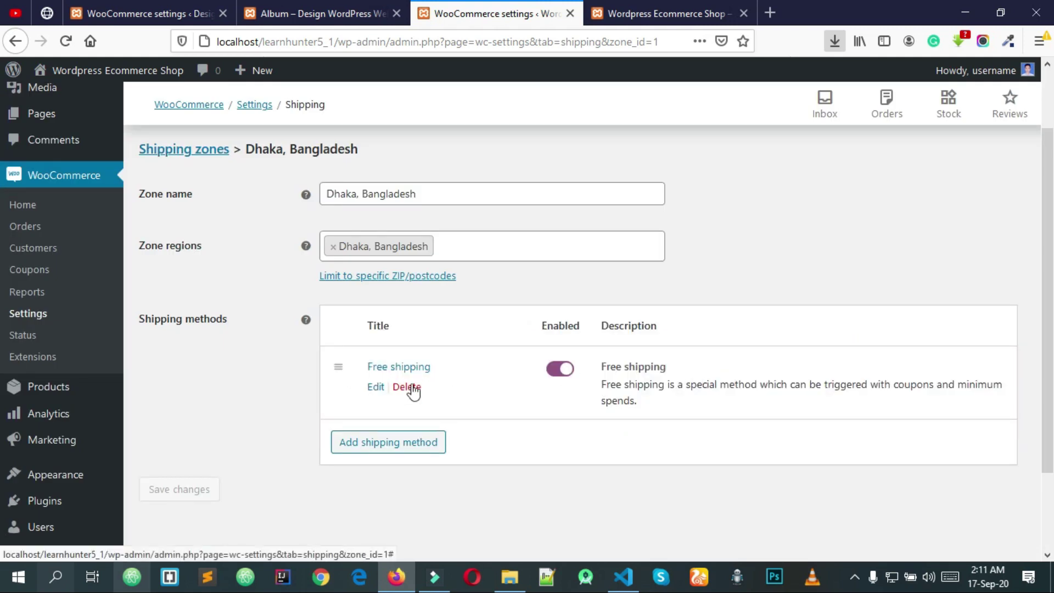
- Review the Free shipping method's requirement options and save its settings with the requirement at N/A
click(376, 386)
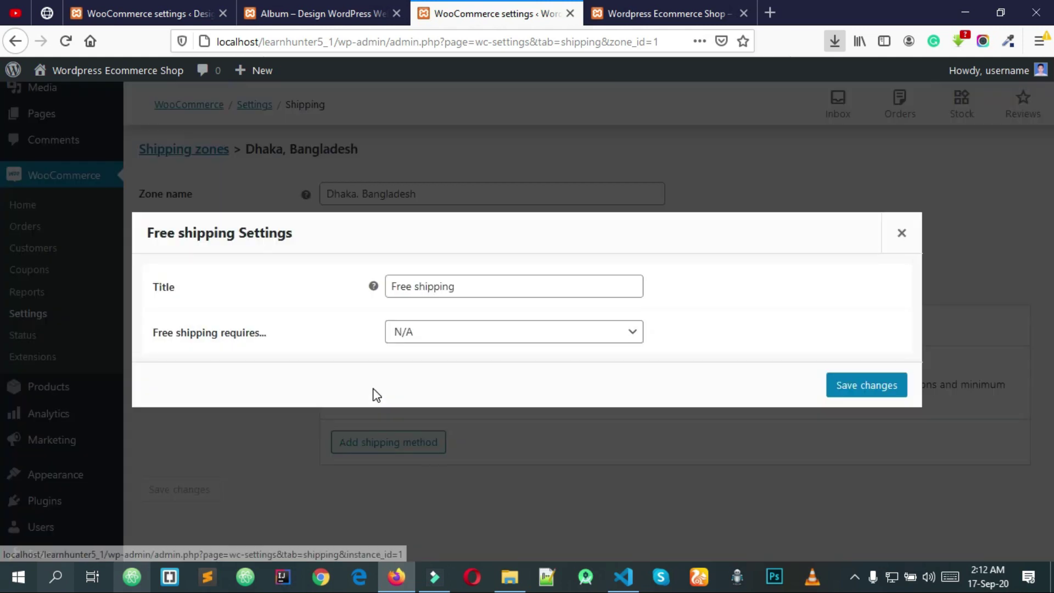
click(460, 336)
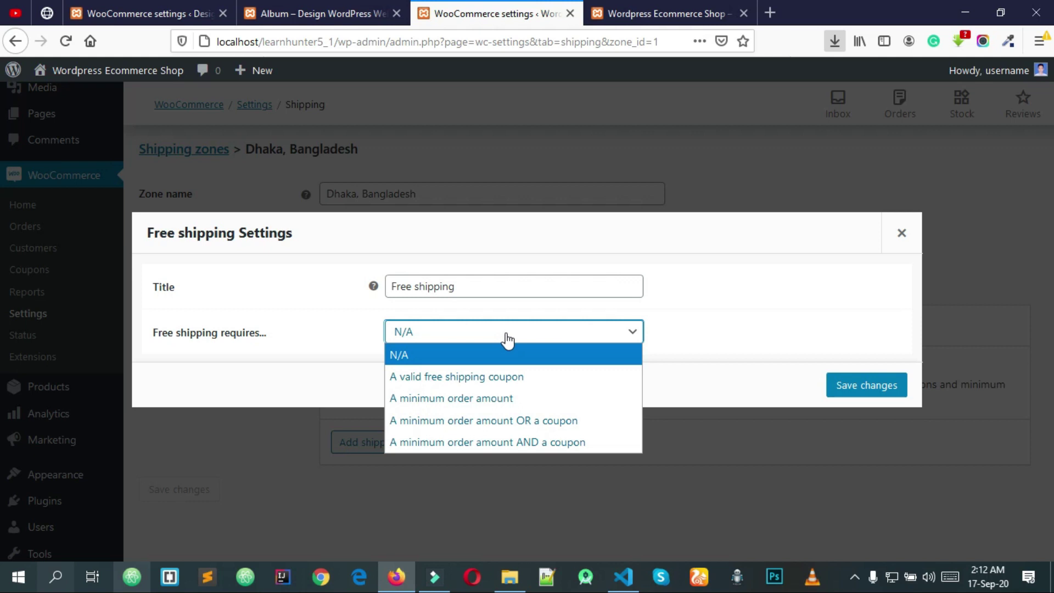
click(709, 318)
click(877, 385)
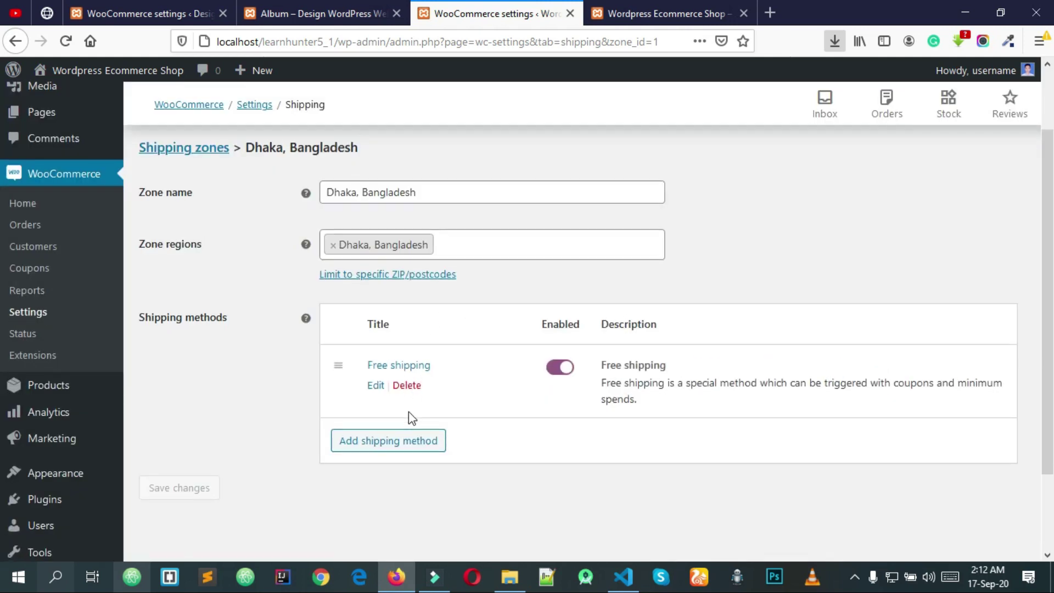
- Add Flat rate as another shipping method for the Dhaka, Bangladesh zone
scroll(407, 415, down, 1)
scroll(385, 318, up, 3)
scroll(434, 285, down, 2)
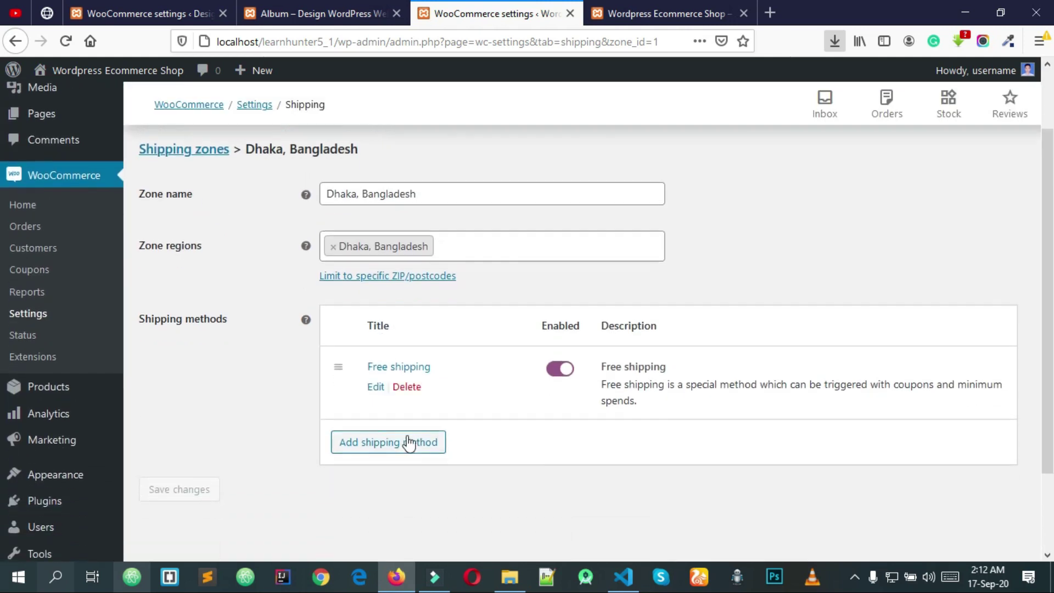
click(375, 445)
click(354, 315)
click(363, 358)
click(357, 313)
click(351, 336)
click(704, 384)
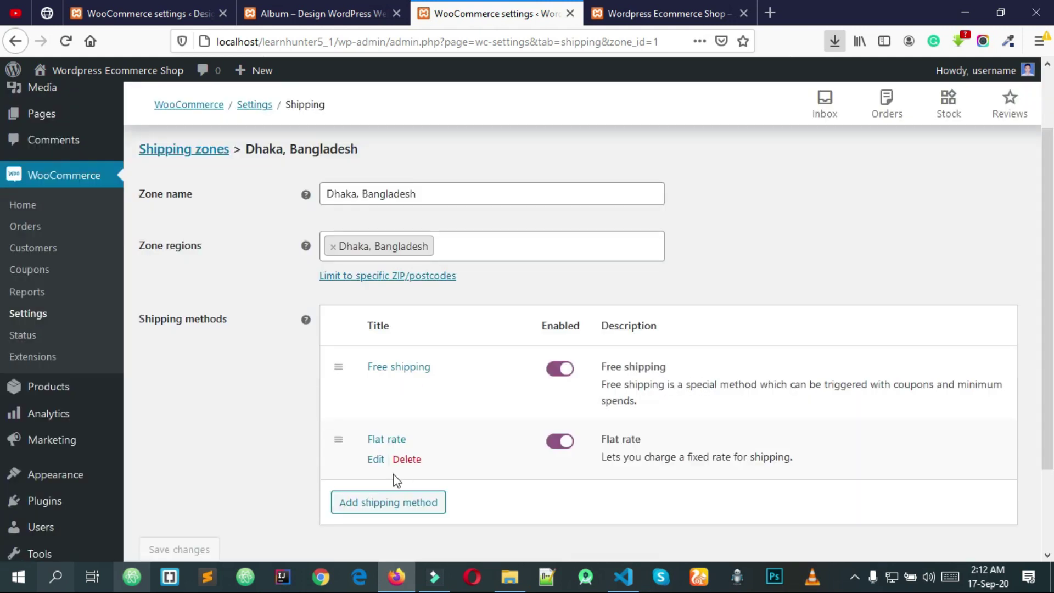
- Set the Dhaka zone's Flat rate cost to 15 multiplied by the item quantity and save the method's settings
click(383, 439)
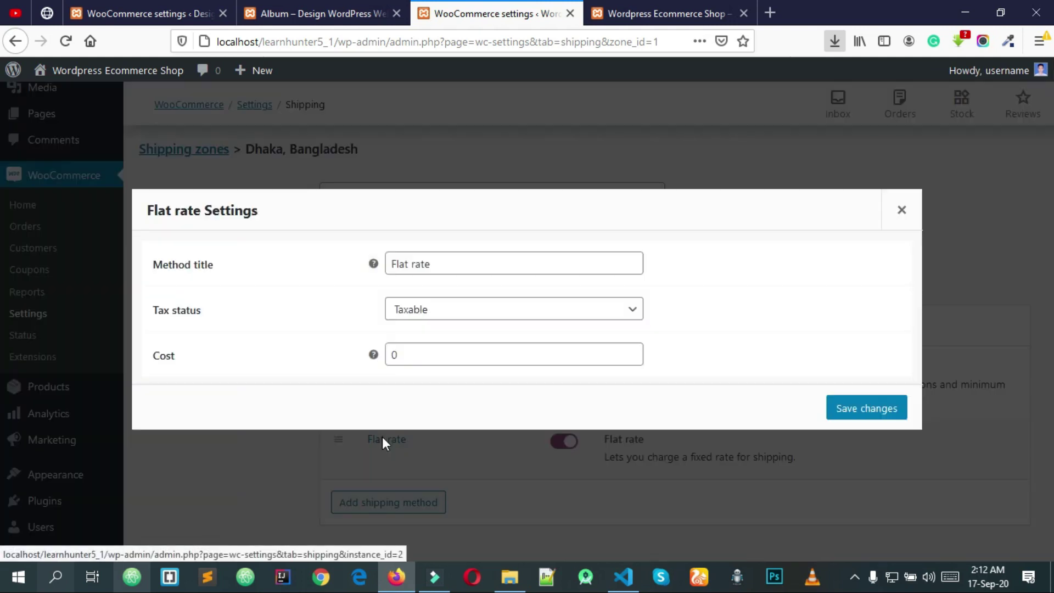
click(480, 315)
click(480, 314)
click(433, 354)
drag(433, 354, 187, 380)
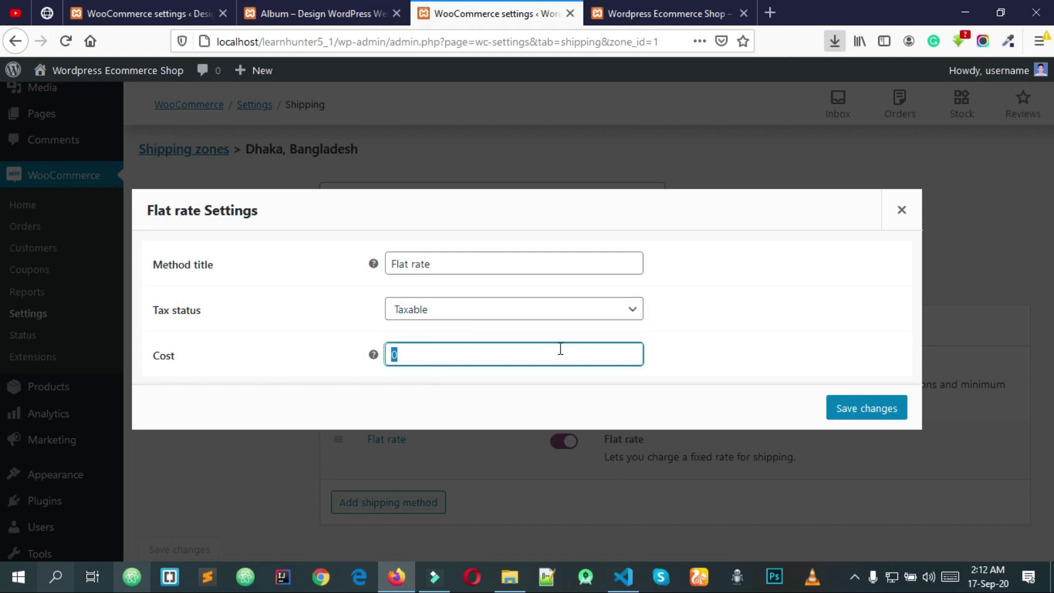
mouse_move(373, 357)
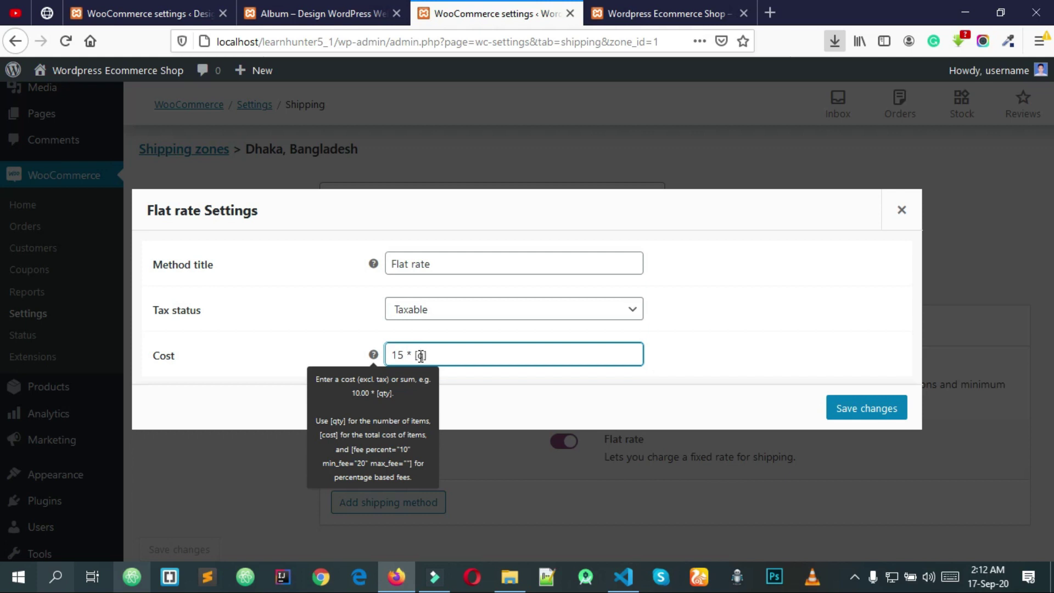
double_click(424, 354)
click(425, 354)
triple_click(425, 353)
click(440, 354)
click(857, 406)
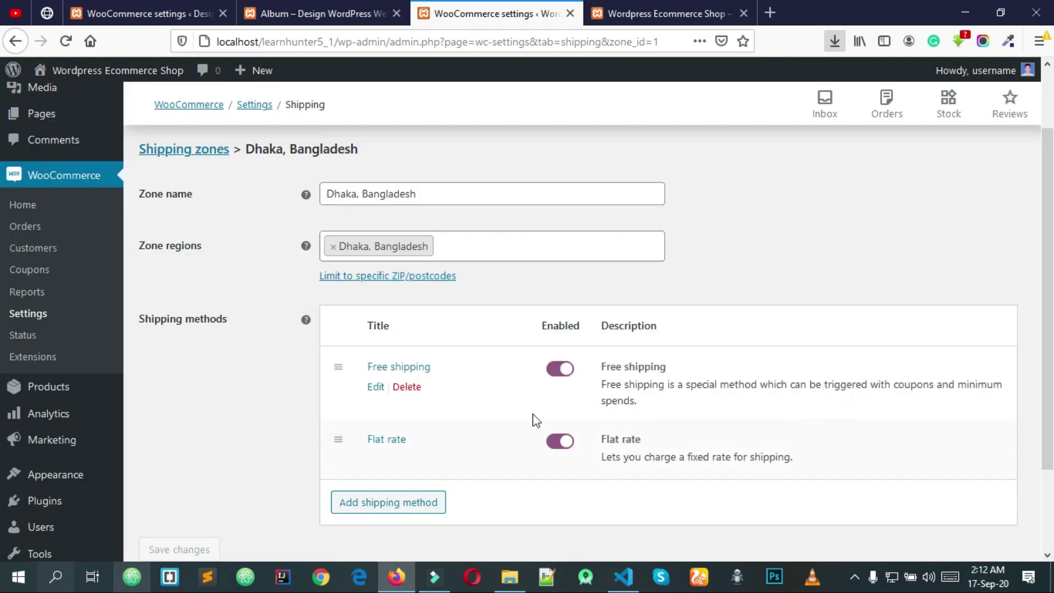
- Return to the shipping zones list and start adding another shipping zone
scroll(543, 422, down, 2)
scroll(333, 440, up, 3)
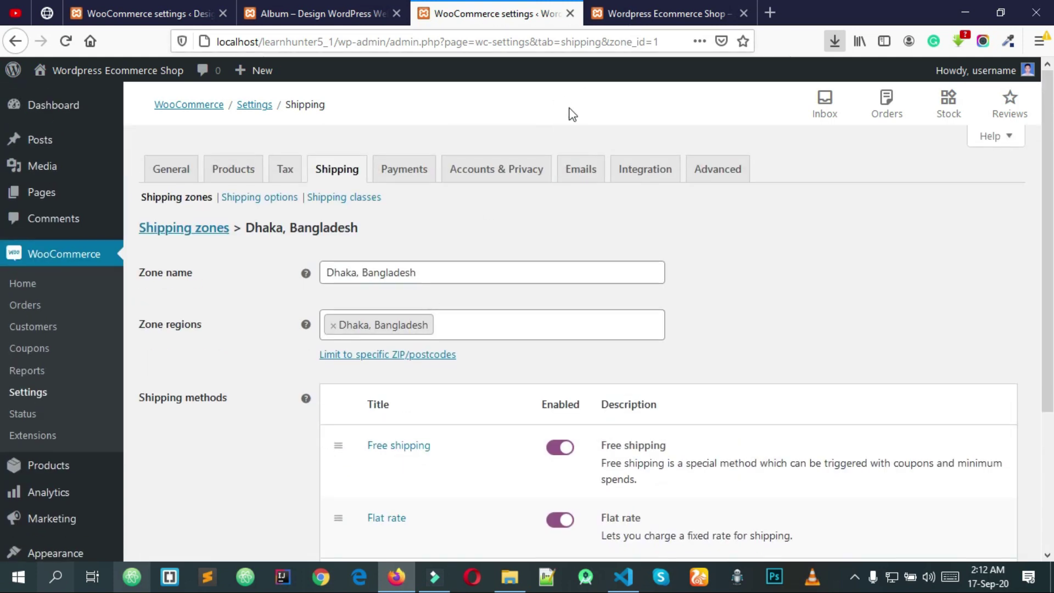
scroll(528, 222, down, 3)
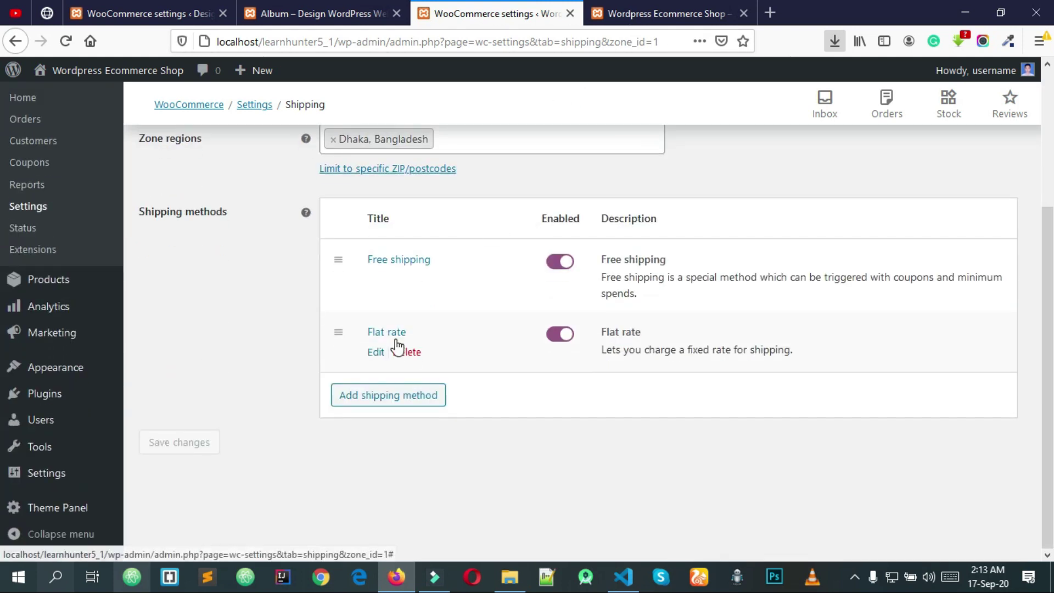
scroll(397, 347, up, 3)
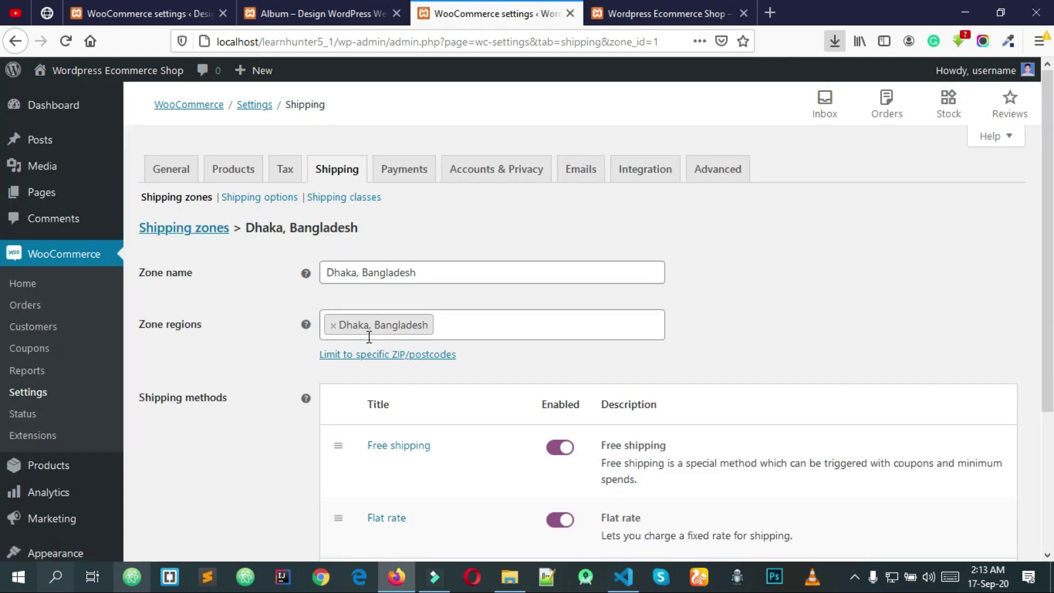
scroll(321, 349, down, 1)
scroll(294, 333, up, 1)
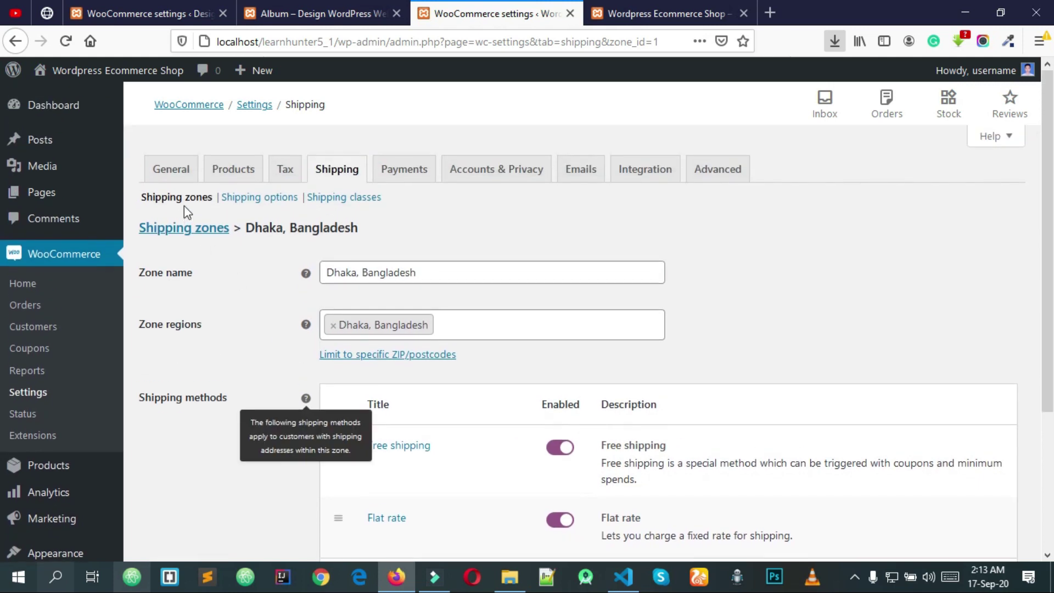
click(325, 174)
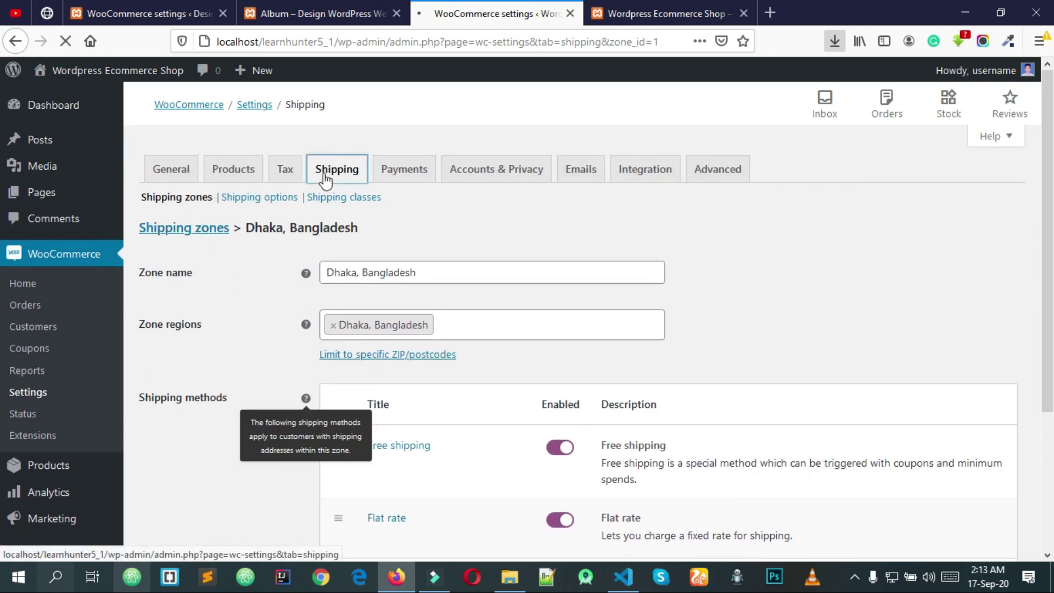
scroll(332, 203, down, 2)
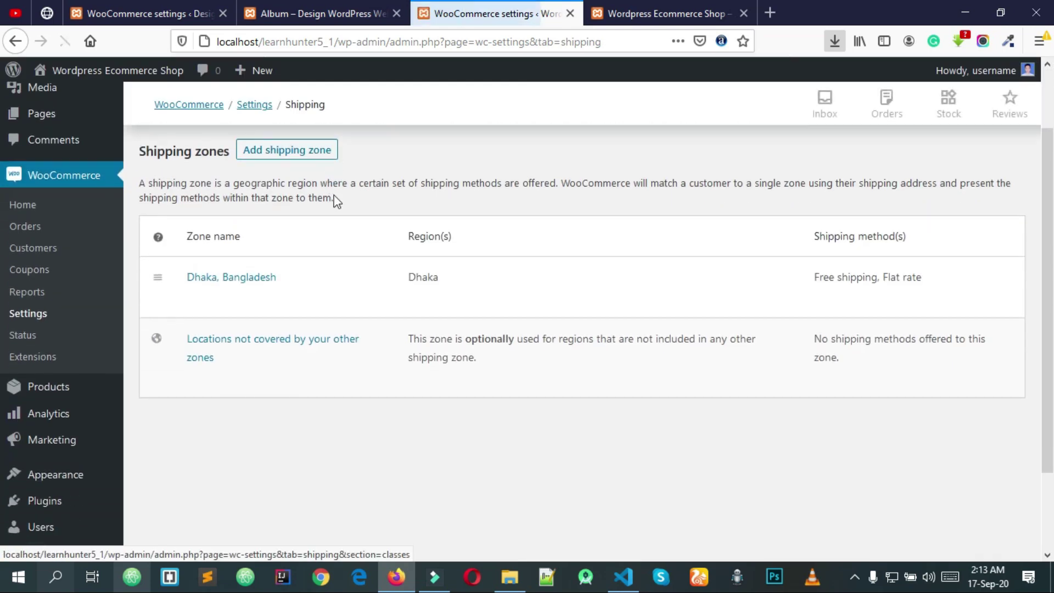
scroll(245, 322, up, 2)
click(267, 229)
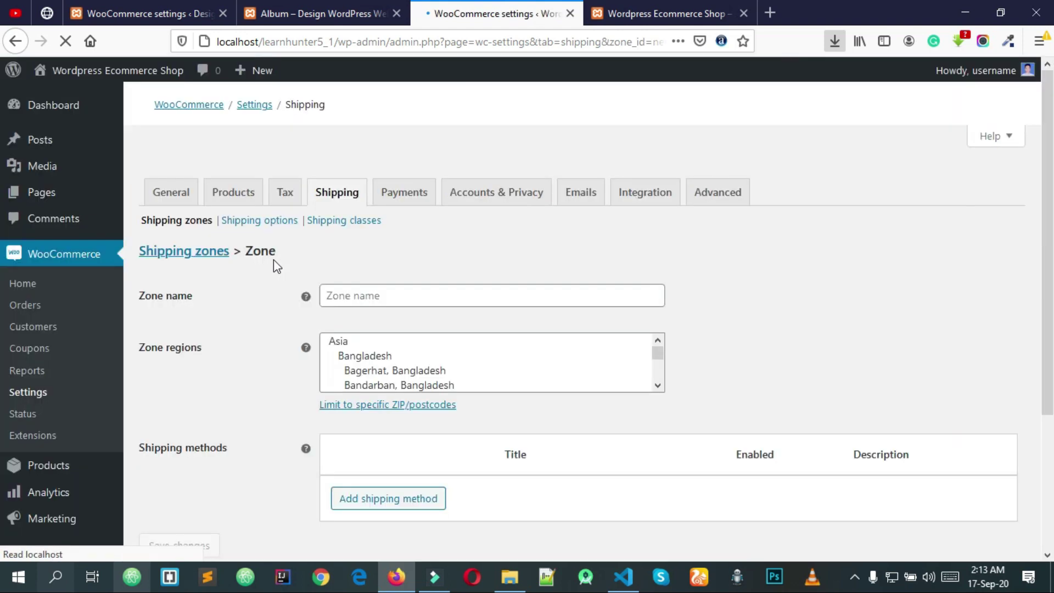
- Name the new shipping zone "Tangail District"
scroll(277, 269, down, 4)
scroll(329, 235, up, 1)
click(380, 194)
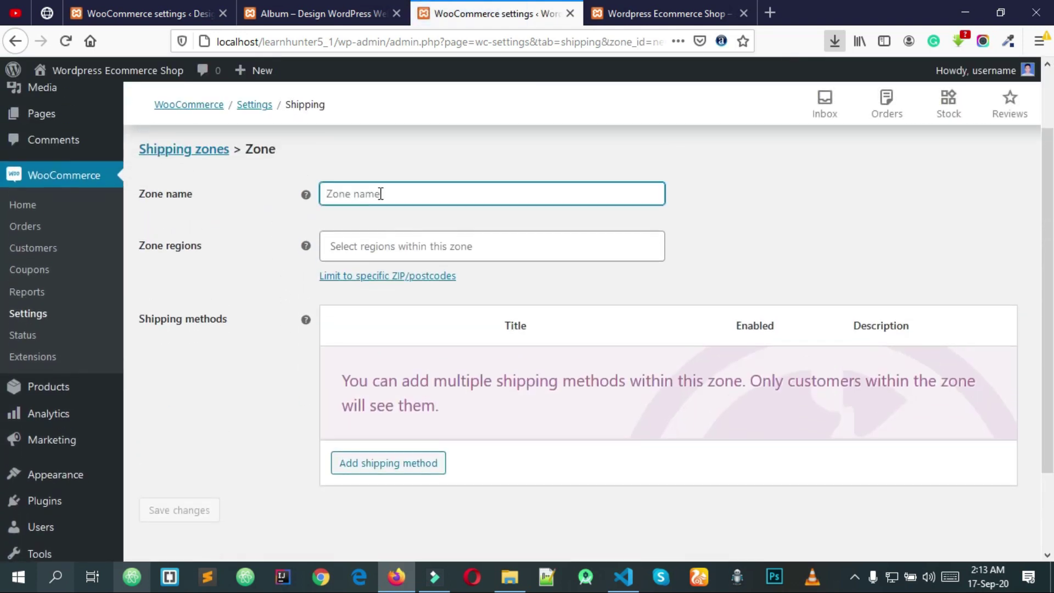
text(T)
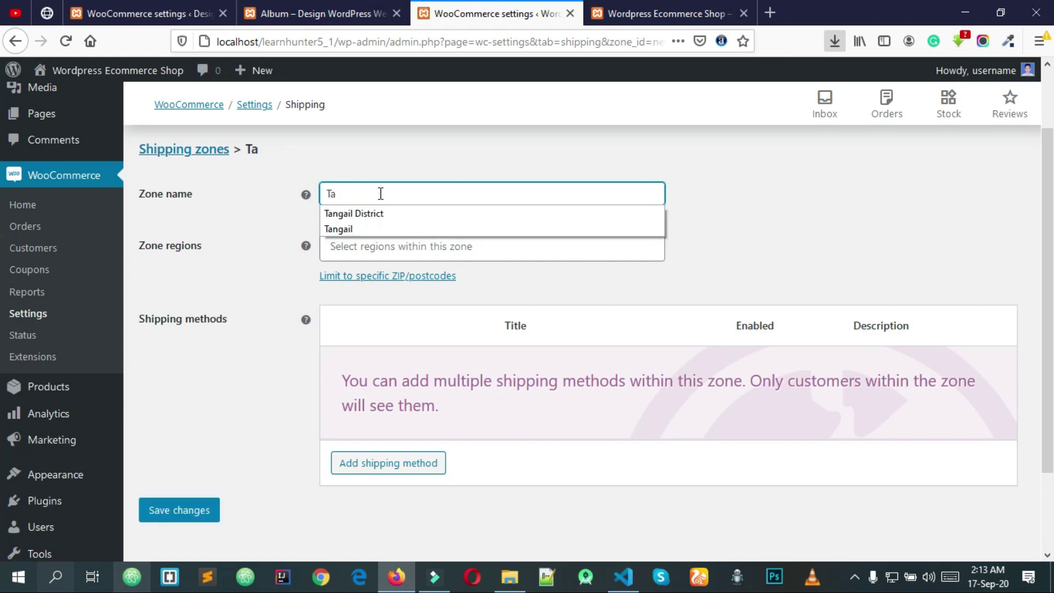
text(a)
click(362, 213)
click(386, 237)
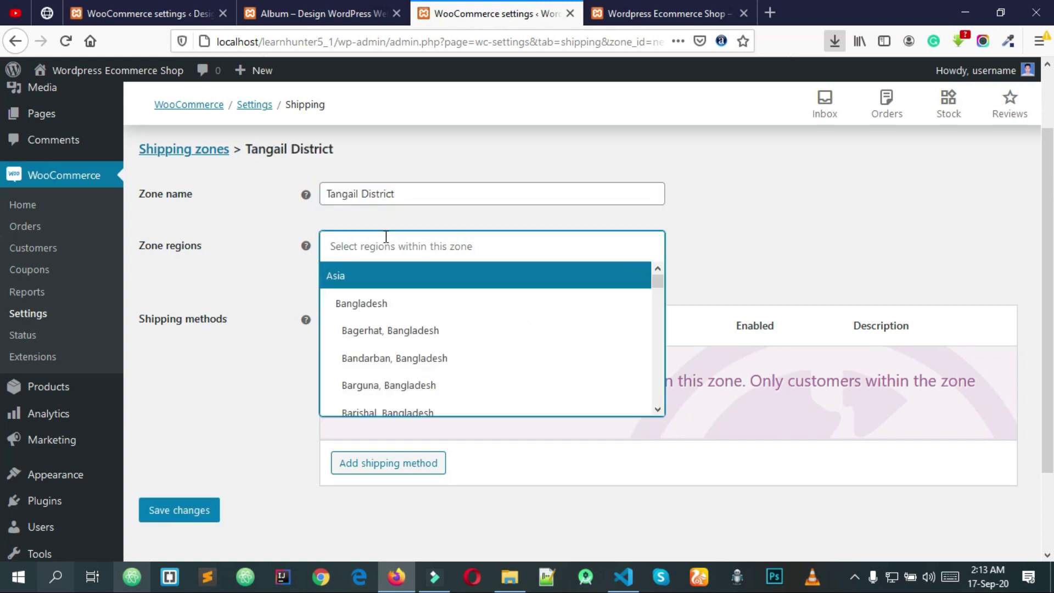
text(ban)
scroll(413, 345, down, 2)
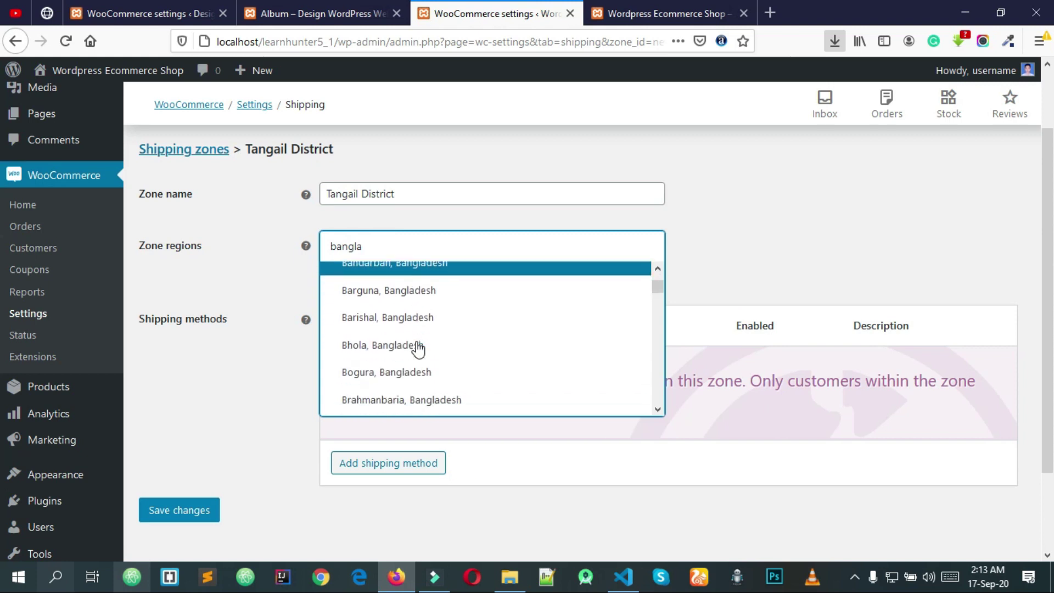
click(415, 248)
click(540, 242)
text(bangladesh)
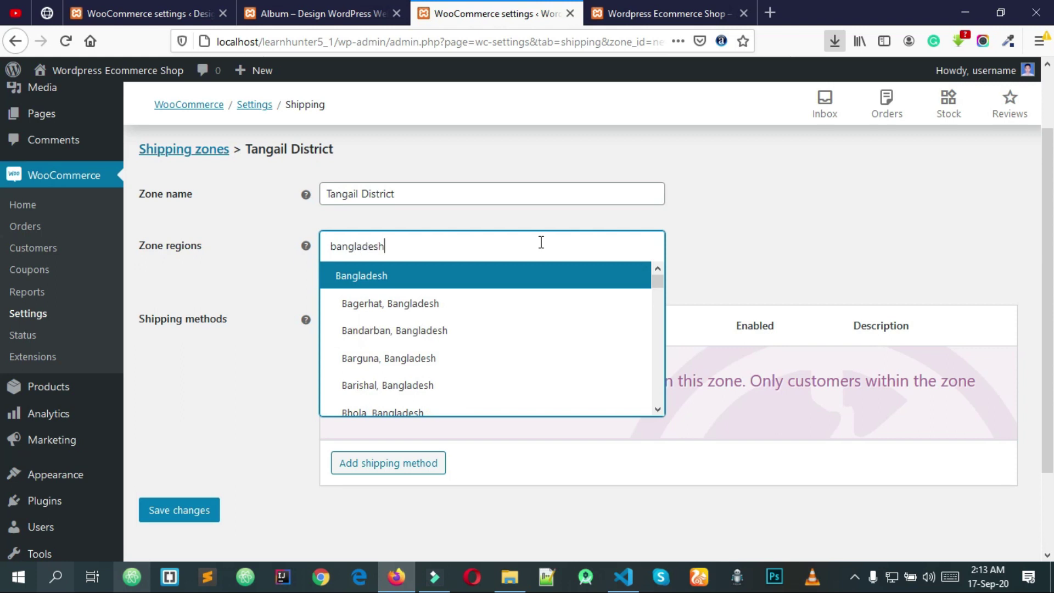
text(,)
key(BackSpace)
key(BackSpace)
key(BackSpace)
key(BackSpace)
key(BackSpace)
key(BackSpace)
key(BackSpace)
key(BackSpace)
key(BackSpace)
key(BackSpace)
- Add Tangail, Bangladesh as the zone's region and save the shipping zone
text(tang)
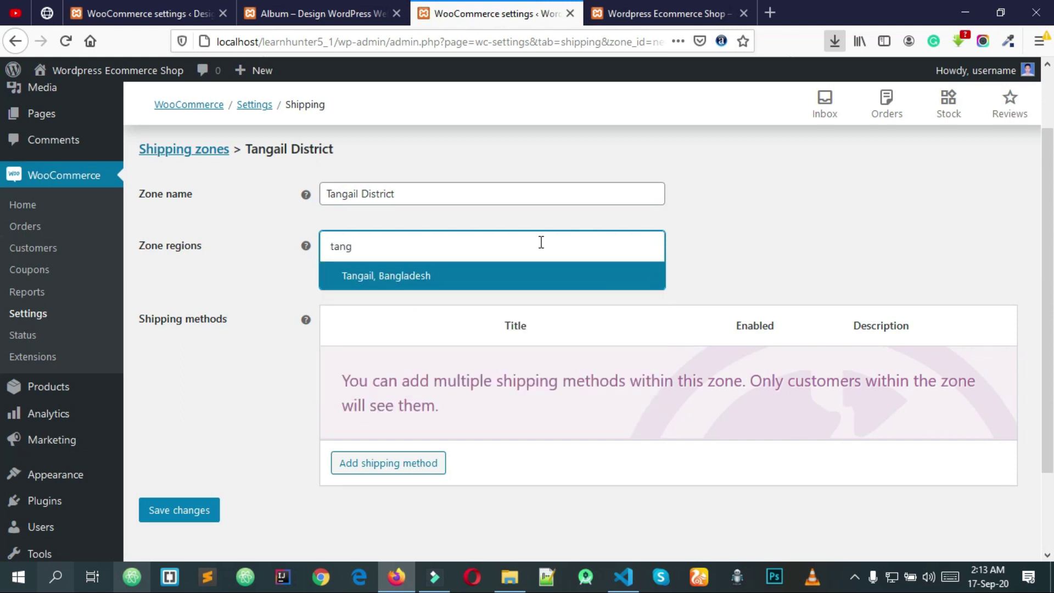
click(550, 278)
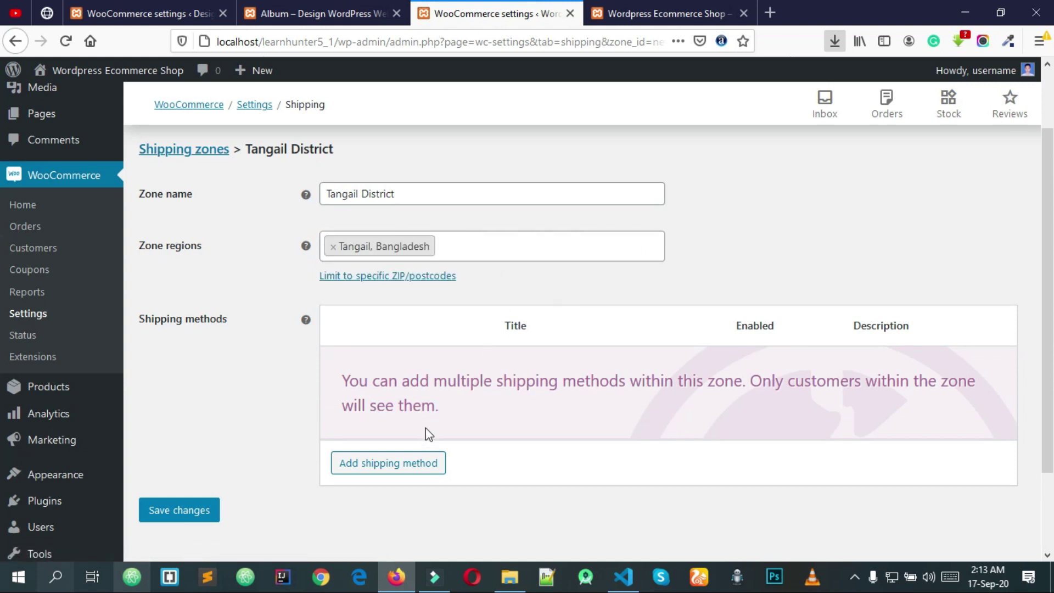
click(207, 507)
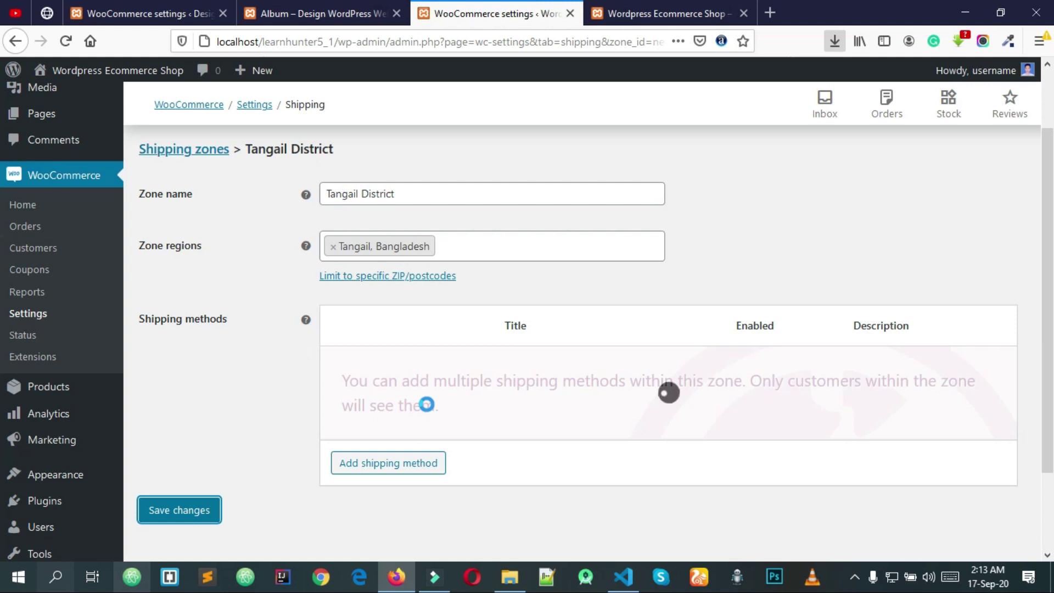
- Add Flat rate as a shipping method for the Tangail District zone
click(363, 464)
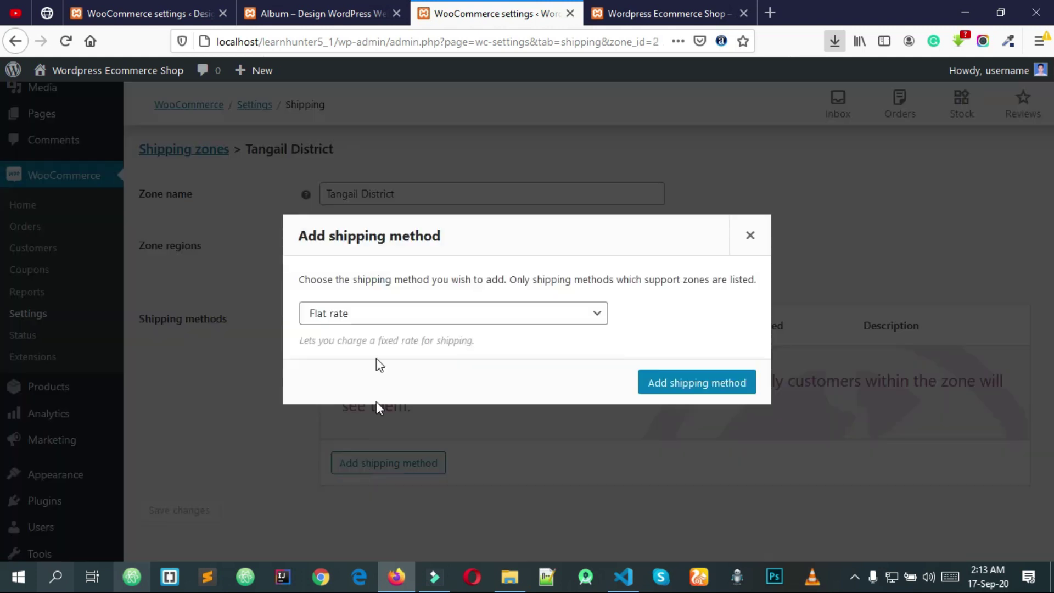
click(368, 321)
click(357, 336)
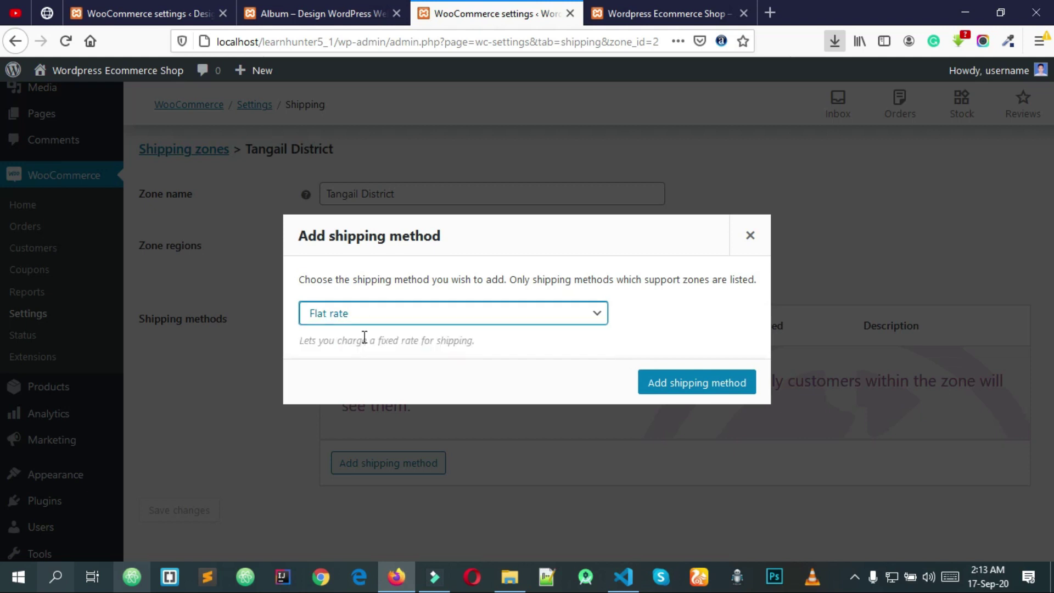
click(697, 384)
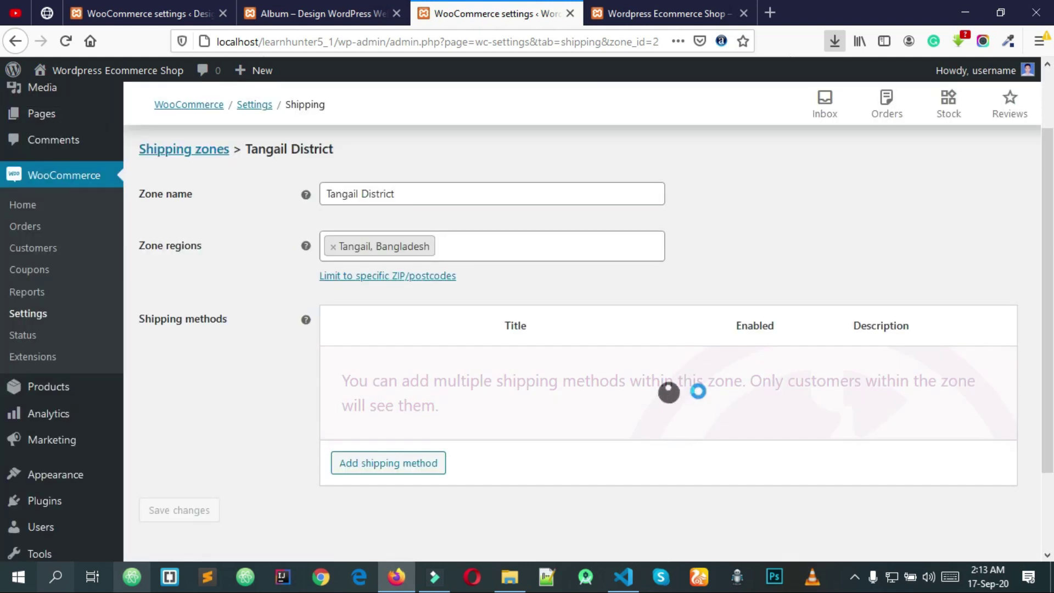
- Set the Tangail zone's Flat rate to Taxable with a cost of 20 * [qty] and save the method's settings
click(368, 385)
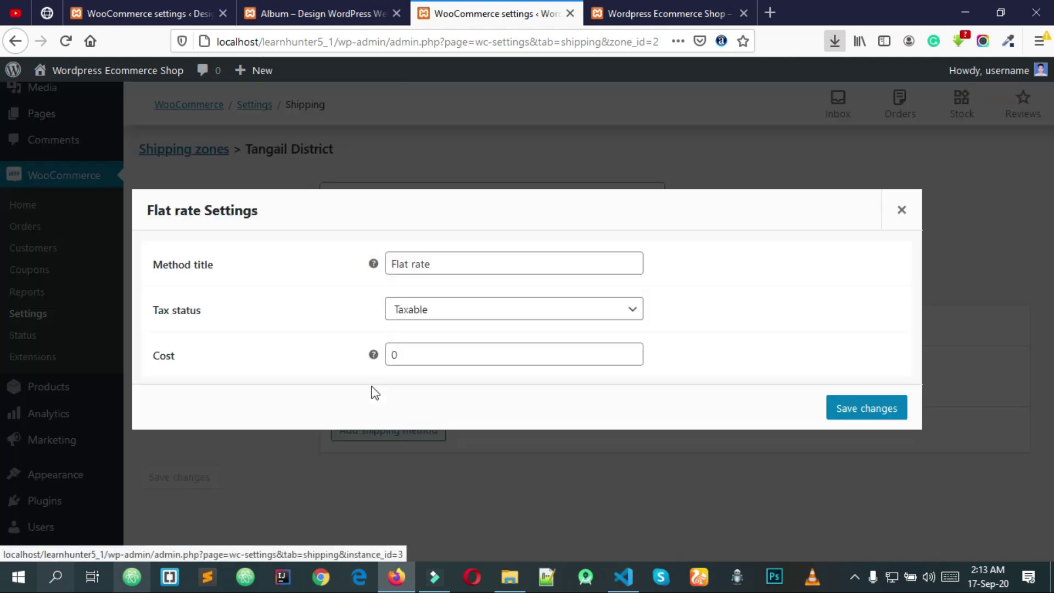
click(459, 312)
click(450, 330)
double_click(475, 354)
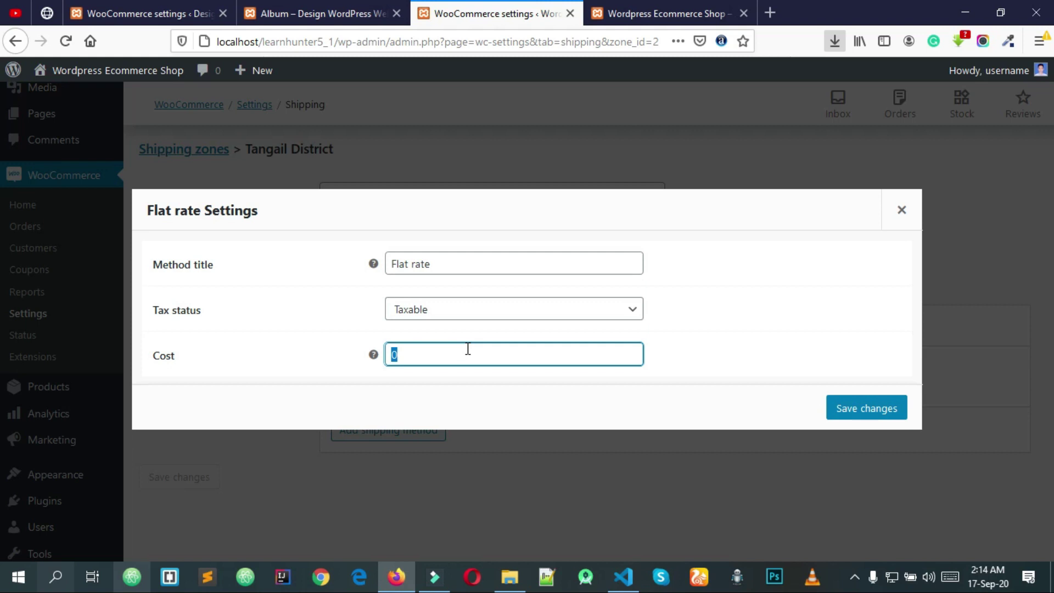
text(20 * [qty])
click(864, 409)
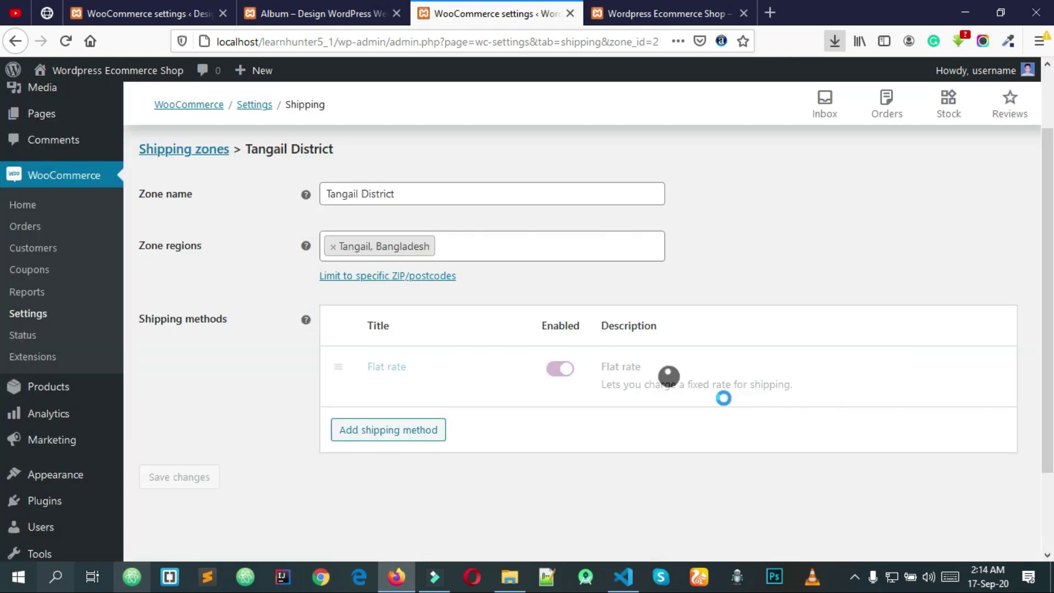
- Review the Tangail District zone, return to the shipping zones list and check each zone's regions and shipping methods
scroll(609, 417, down, 3)
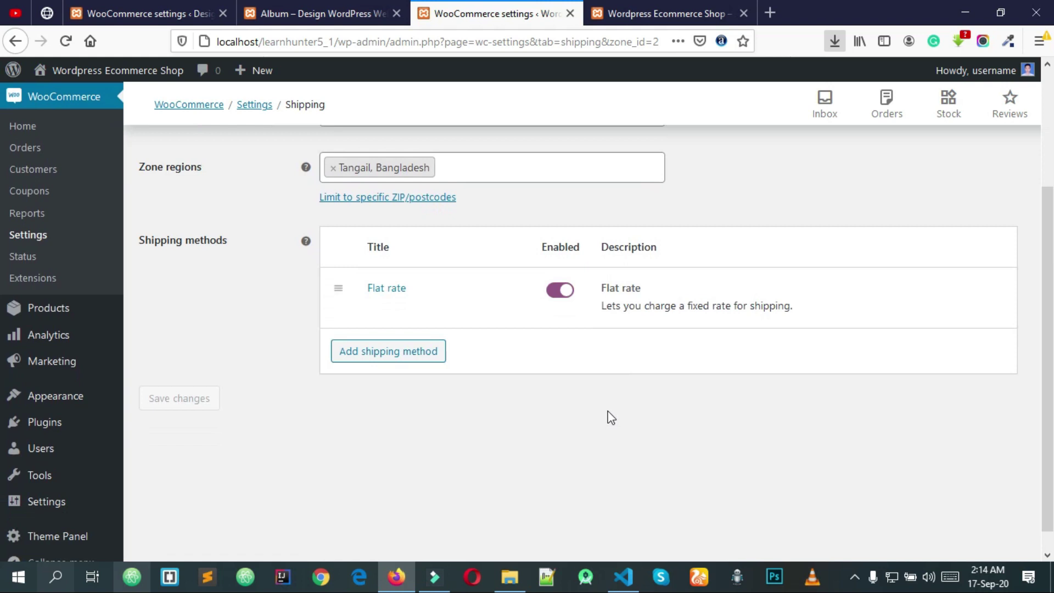
scroll(346, 430, up, 5)
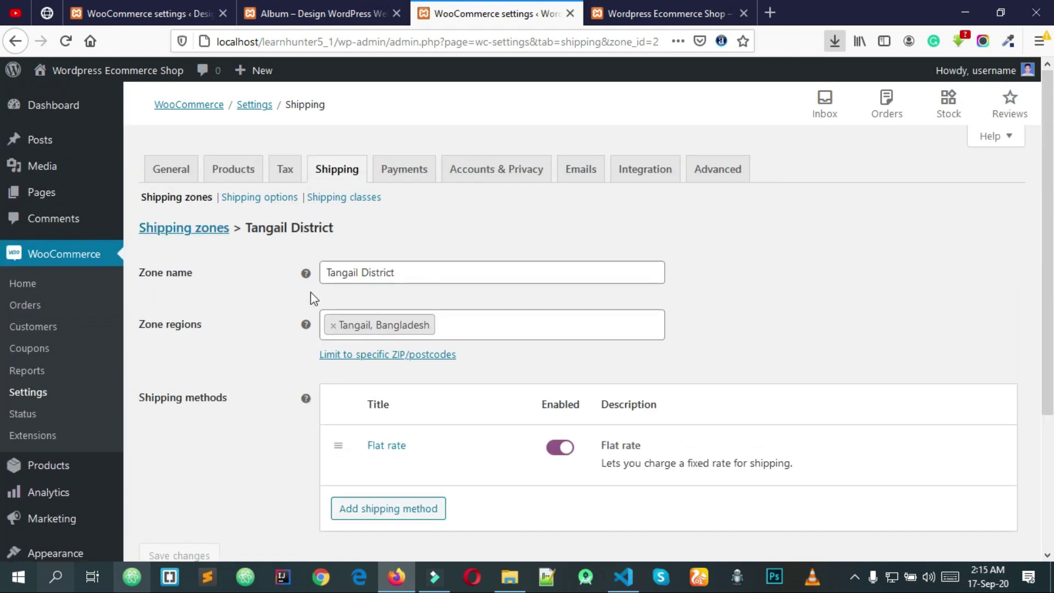
mouse_move(306, 332)
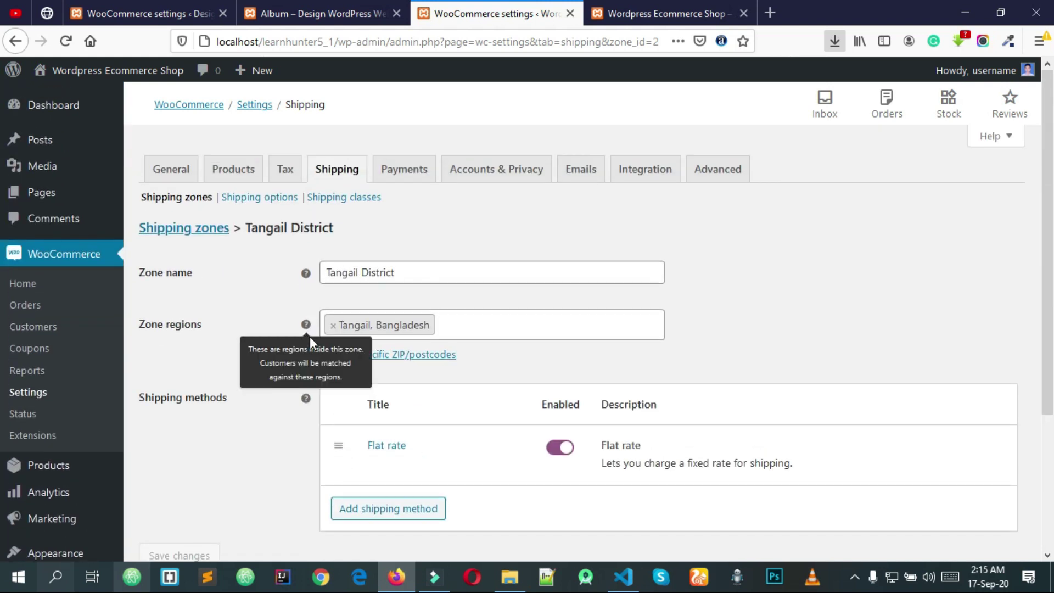
click(195, 229)
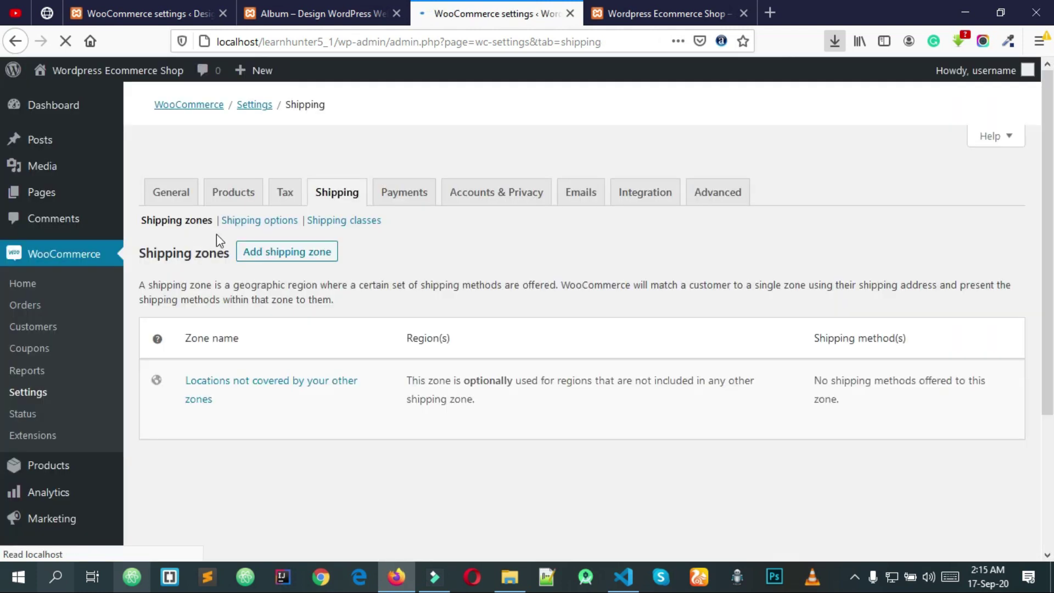
scroll(252, 329, down, 1)
scroll(226, 242, down, 3)
scroll(224, 244, up, 4)
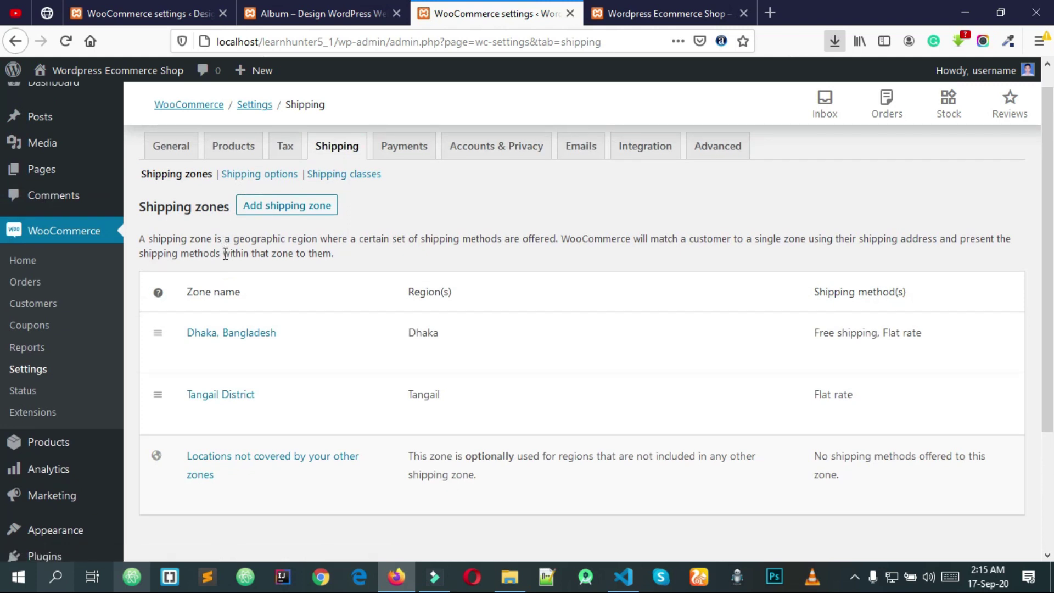
scroll(226, 254, up, 1)
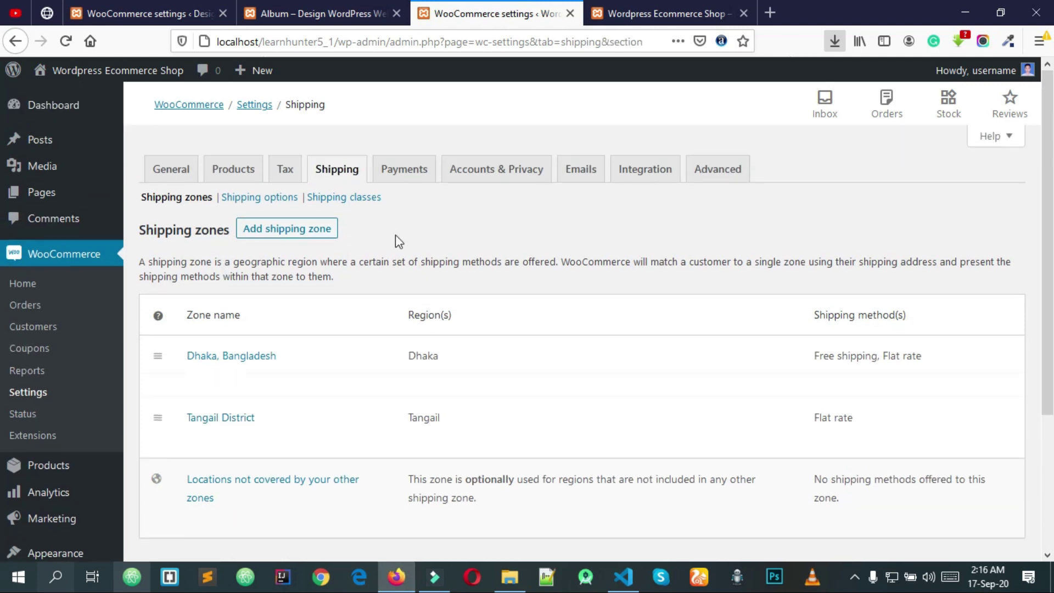
- Open the shipping options and review the calculation, shipping destination and debug mode settings
click(245, 198)
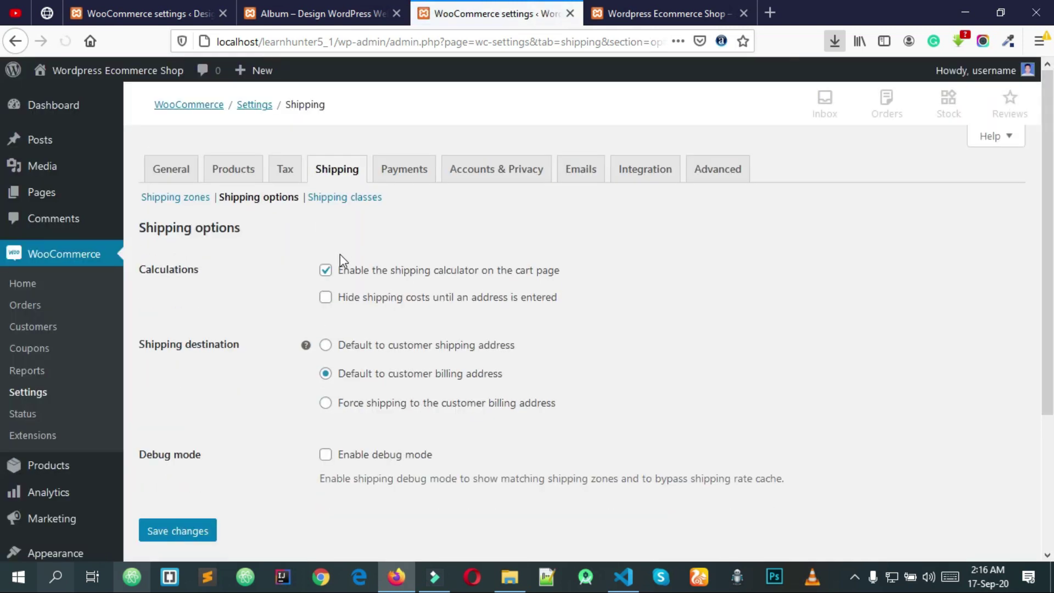
scroll(235, 223, down, 2)
scroll(228, 219, up, 2)
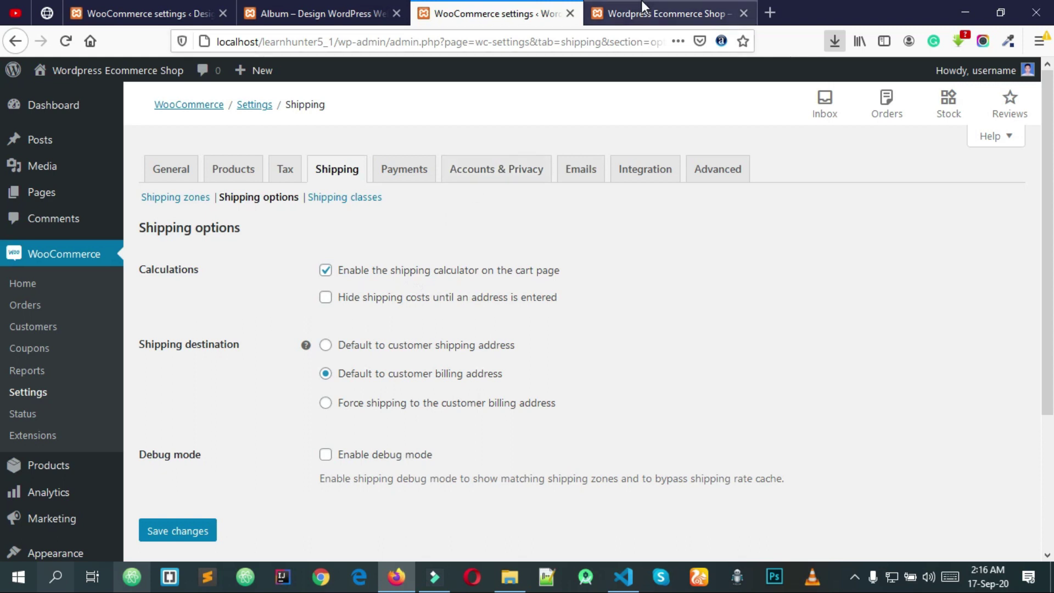
- Switch to the demo store, open its cart page and examine the listed products and cart totals
click(354, 12)
scroll(529, 199, up, 15)
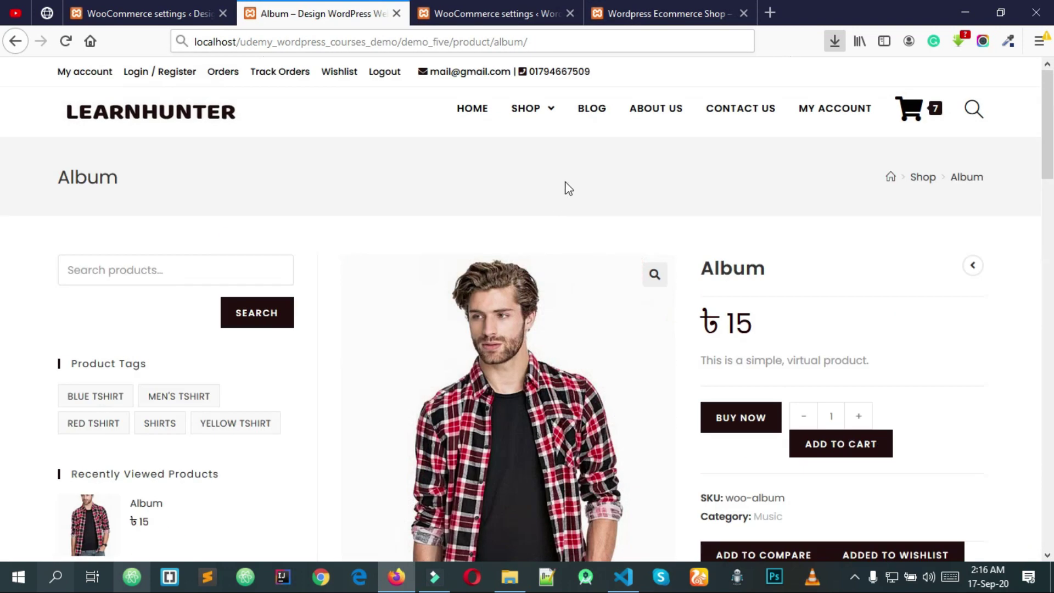
click(914, 111)
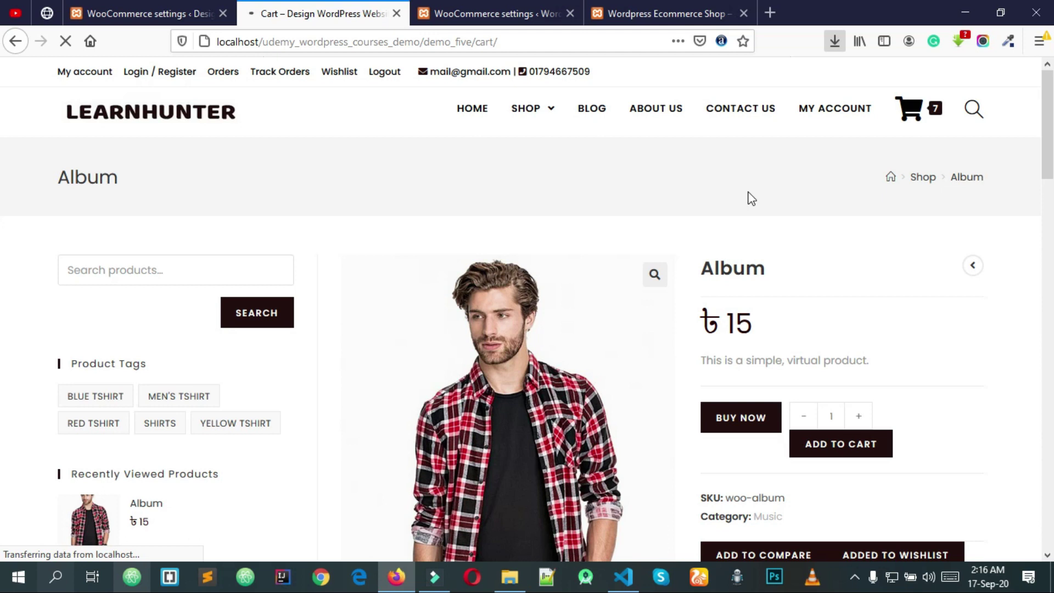
scroll(748, 208, down, 2)
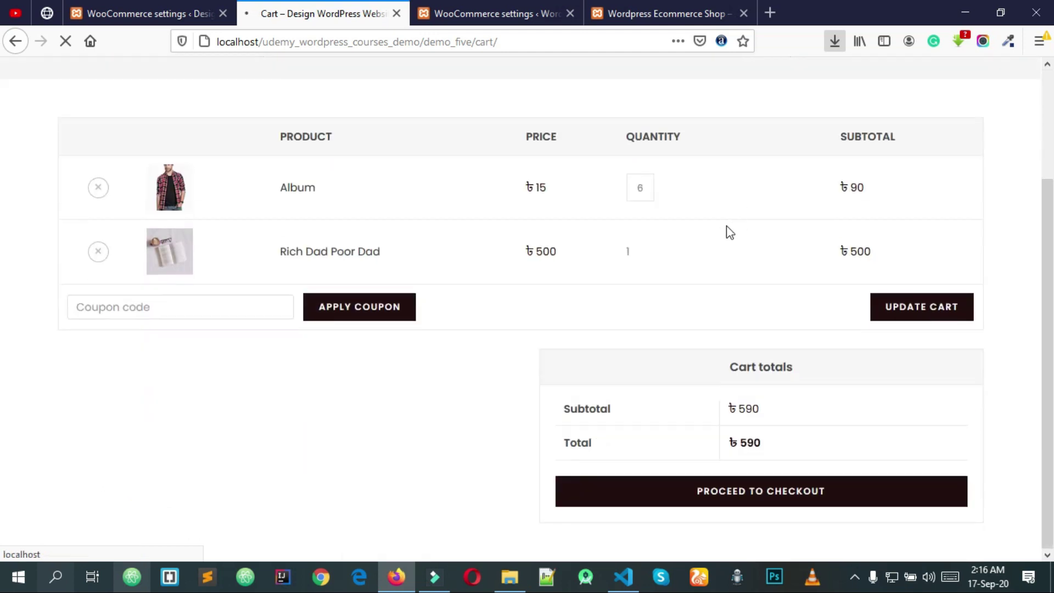
drag(776, 448, 703, 446)
click(812, 447)
drag(812, 447, 617, 395)
click(606, 396)
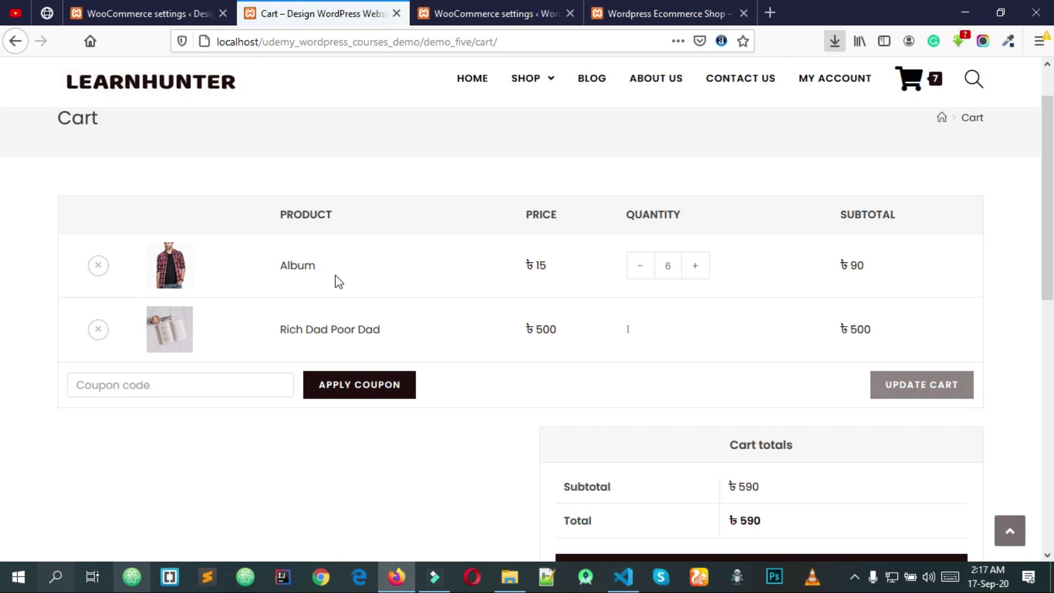
drag(783, 444, 568, 396)
click(582, 395)
drag(796, 455, 568, 399)
click(579, 405)
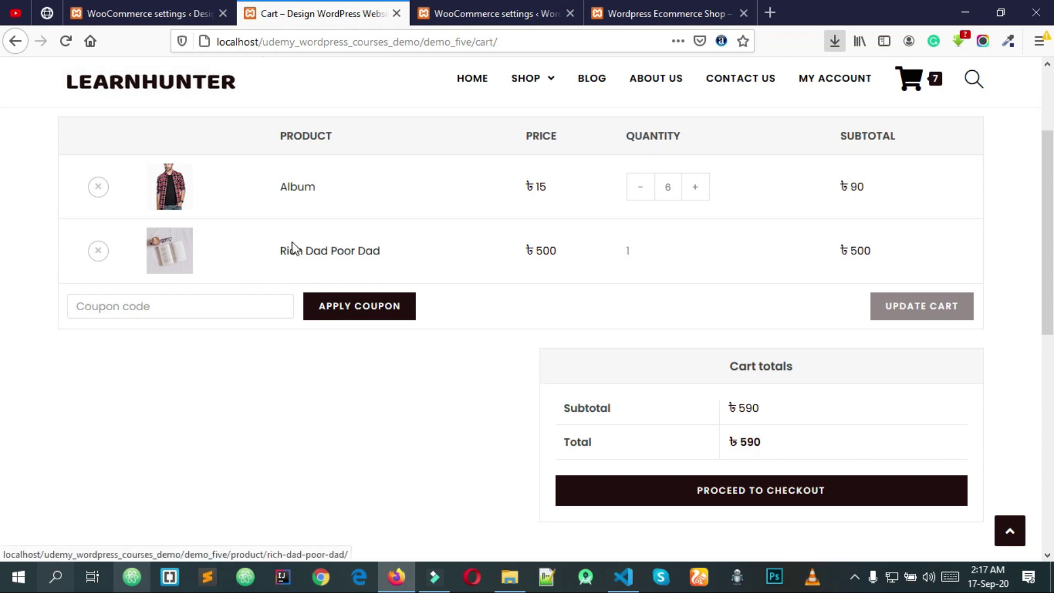
scroll(316, 255, up, 3)
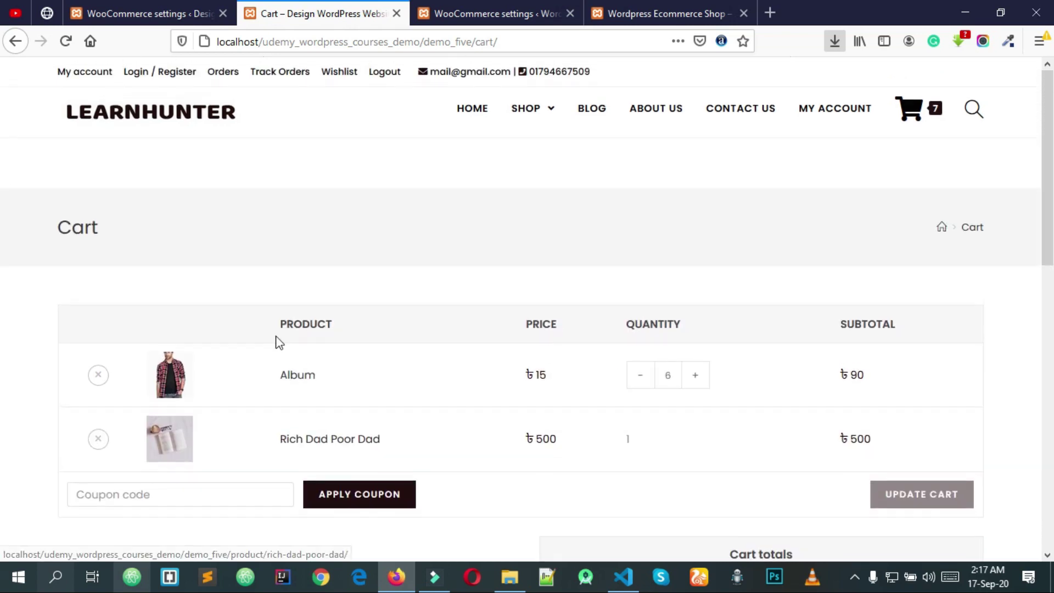
- Return to the WooCommerce shipping options and examine the shipping calculator and destination choices again
click(480, 7)
scroll(421, 247, down, 3)
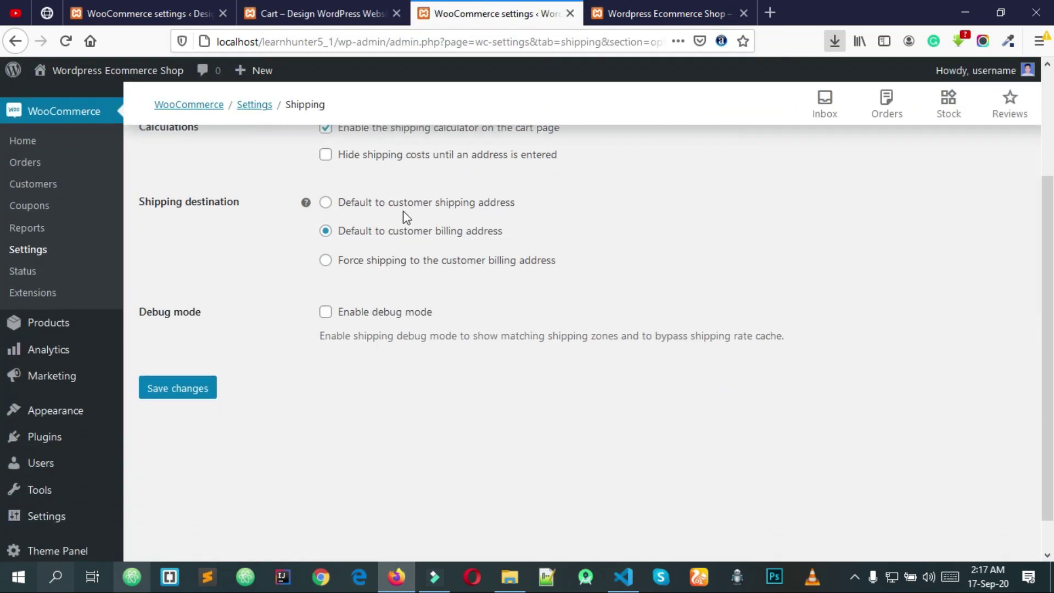
scroll(438, 185, up, 3)
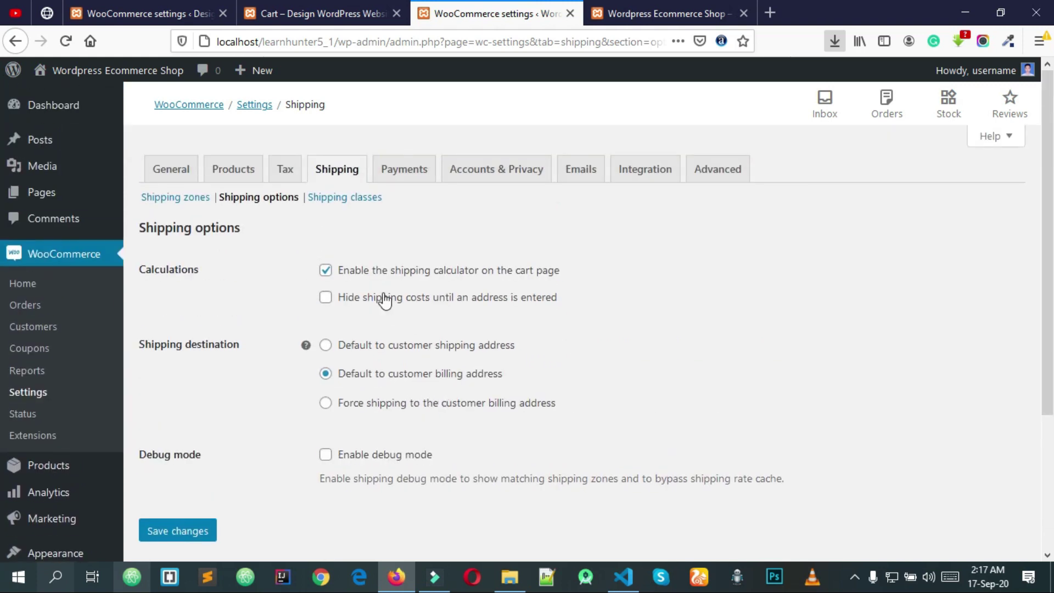
- Open the shipping classes settings and check the list of existing classes
click(332, 202)
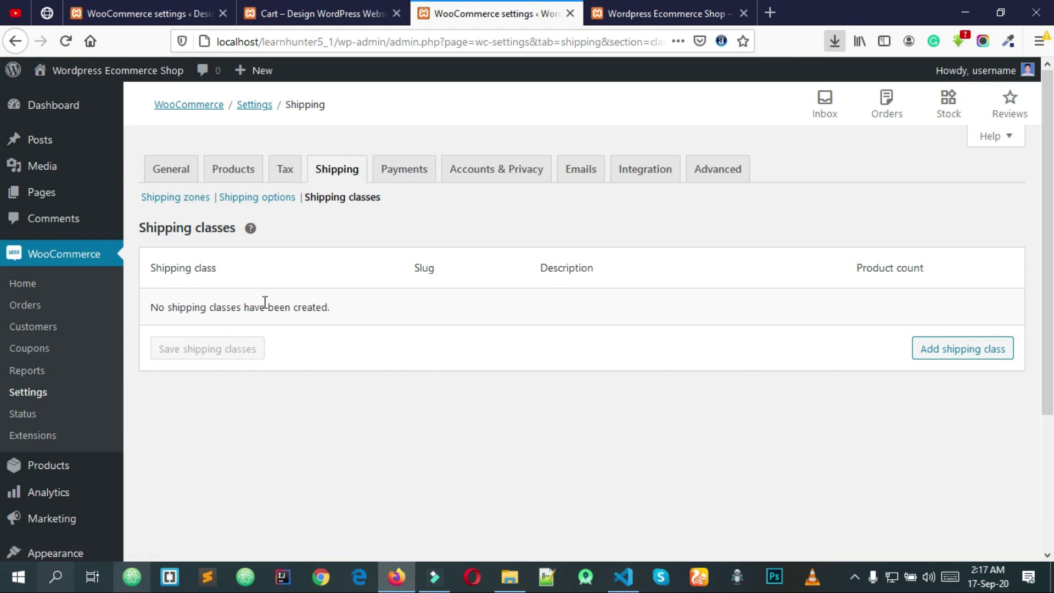
scroll(294, 296, down, 3)
scroll(297, 297, up, 3)
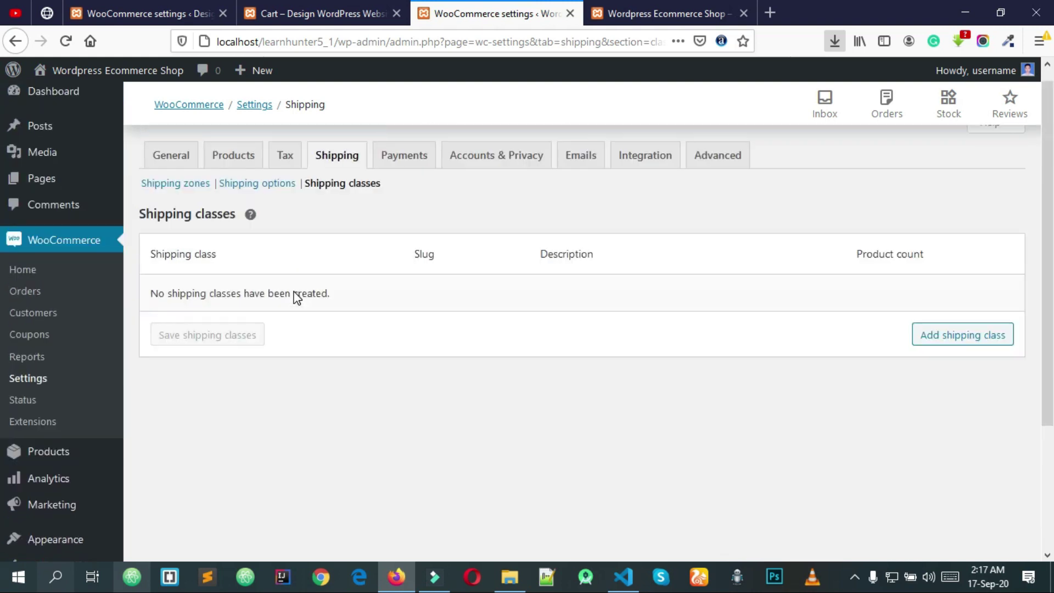
drag(330, 308, 259, 307)
triple_click(261, 307)
double_click(279, 307)
double_click(316, 308)
click(332, 321)
triple_click(352, 322)
click(352, 322)
- Add a shipping class named "Tshirt" and save the shipping classes
click(945, 342)
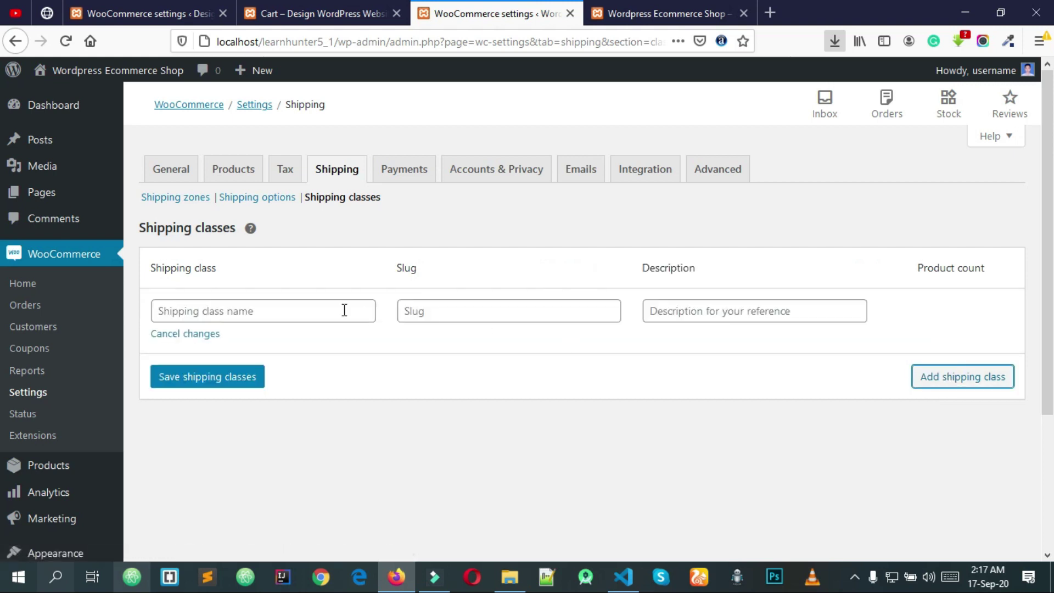
click(322, 311)
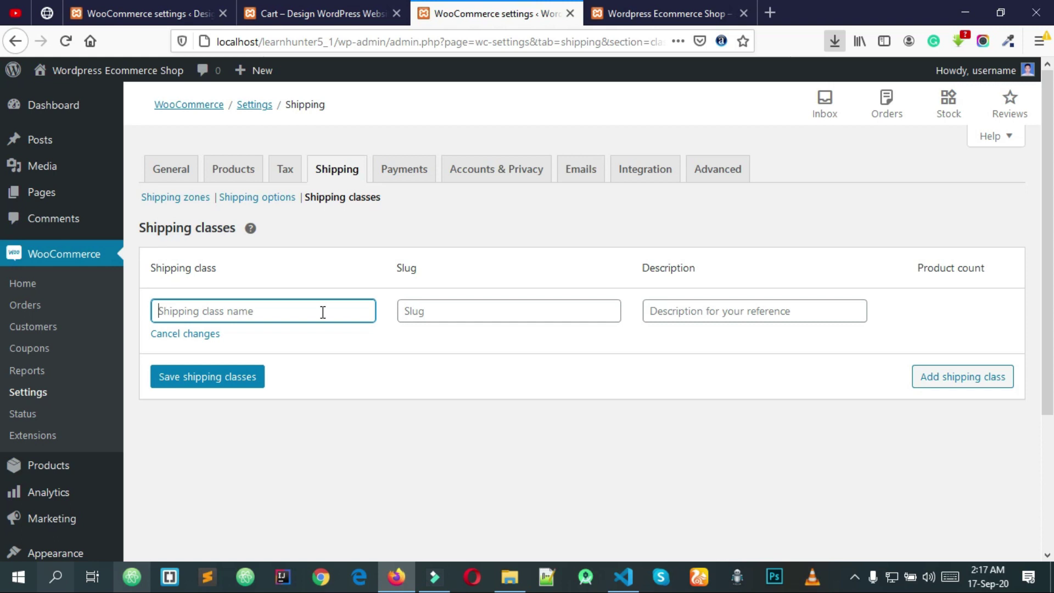
text(Tshirt)
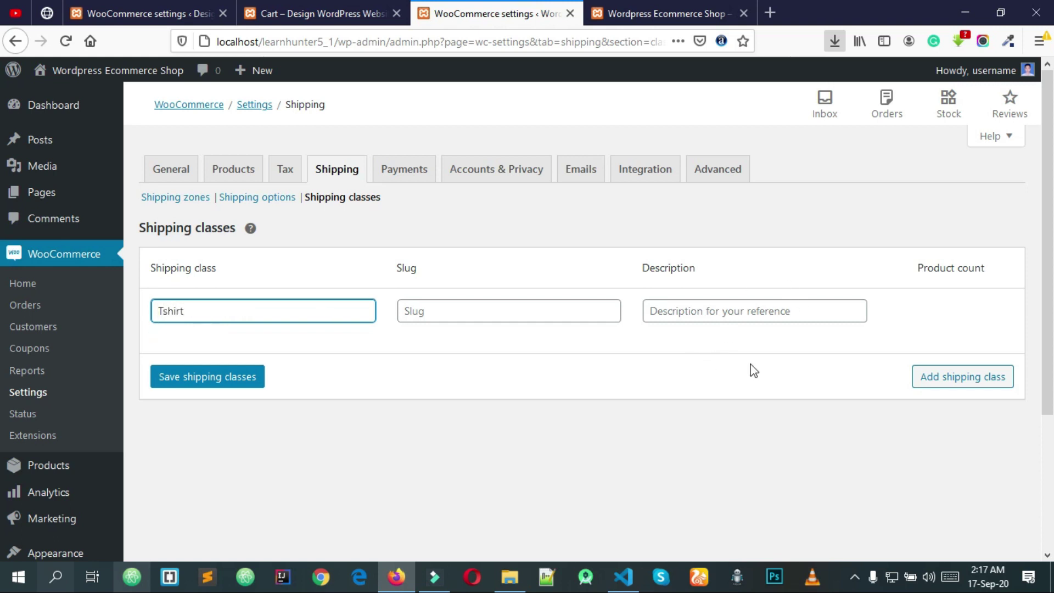
click(750, 369)
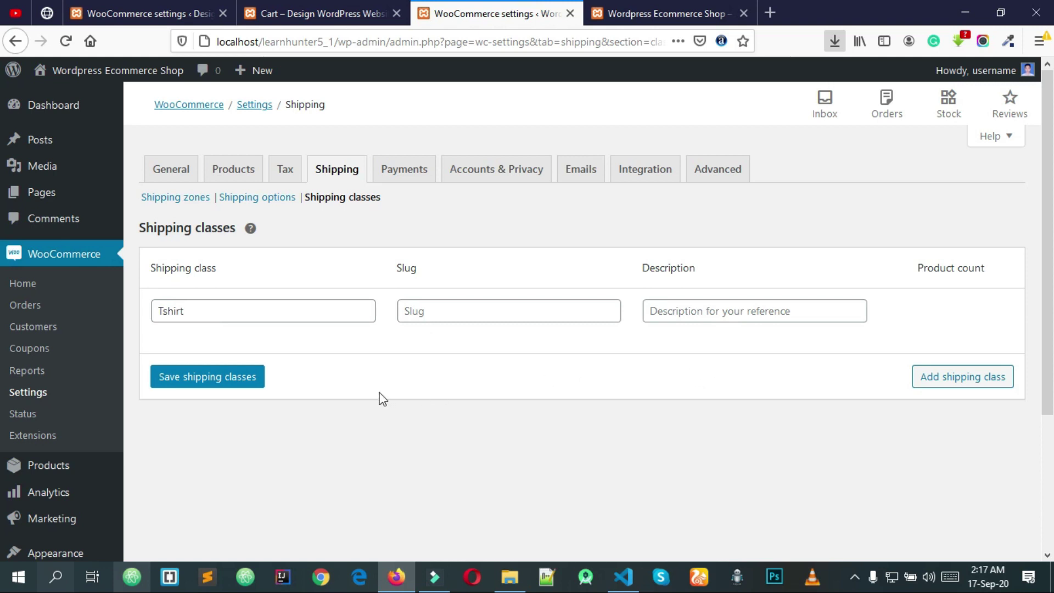
click(218, 386)
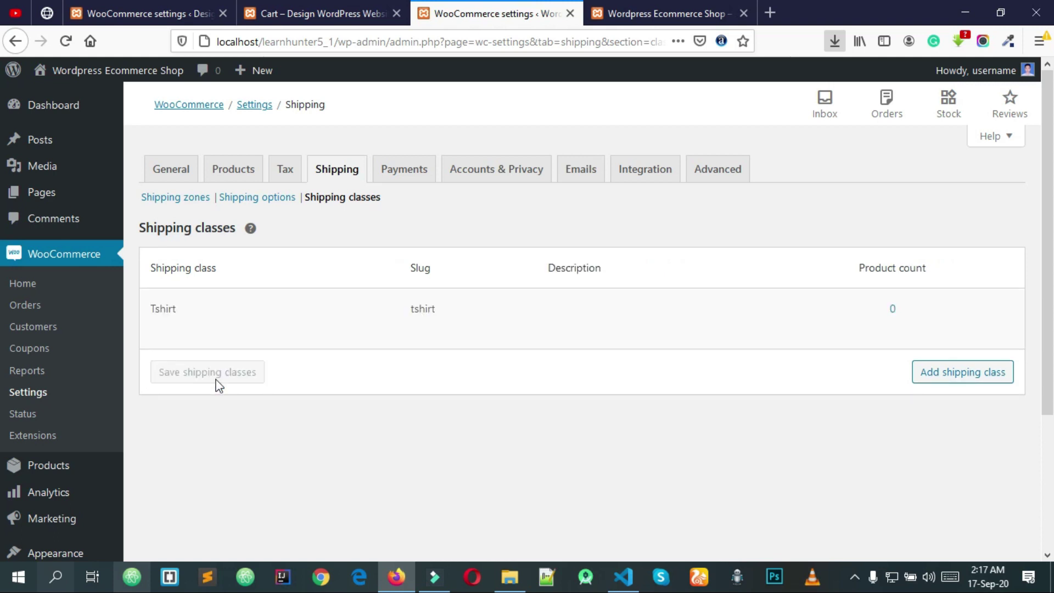
- Add a second shipping class named "Shirts" and save the shipping classes
click(983, 370)
click(290, 380)
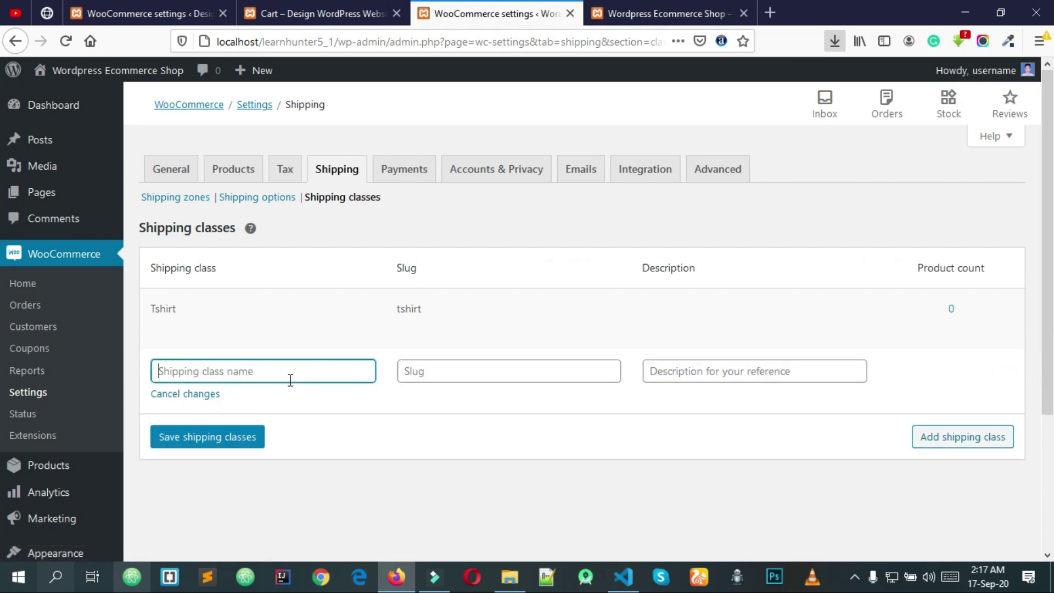
text(Shirt)
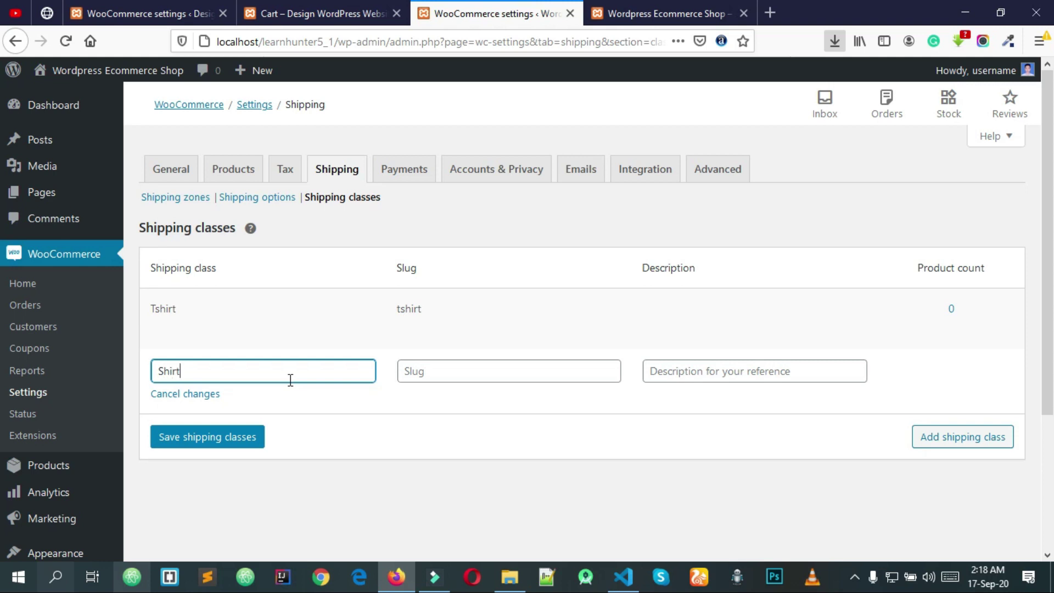
click(409, 461)
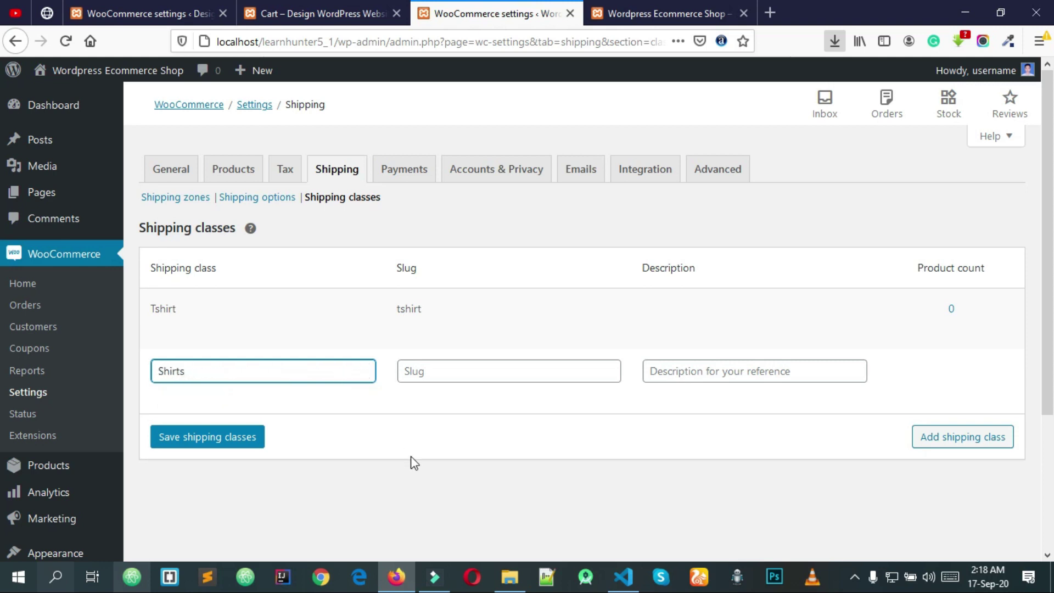
click(228, 439)
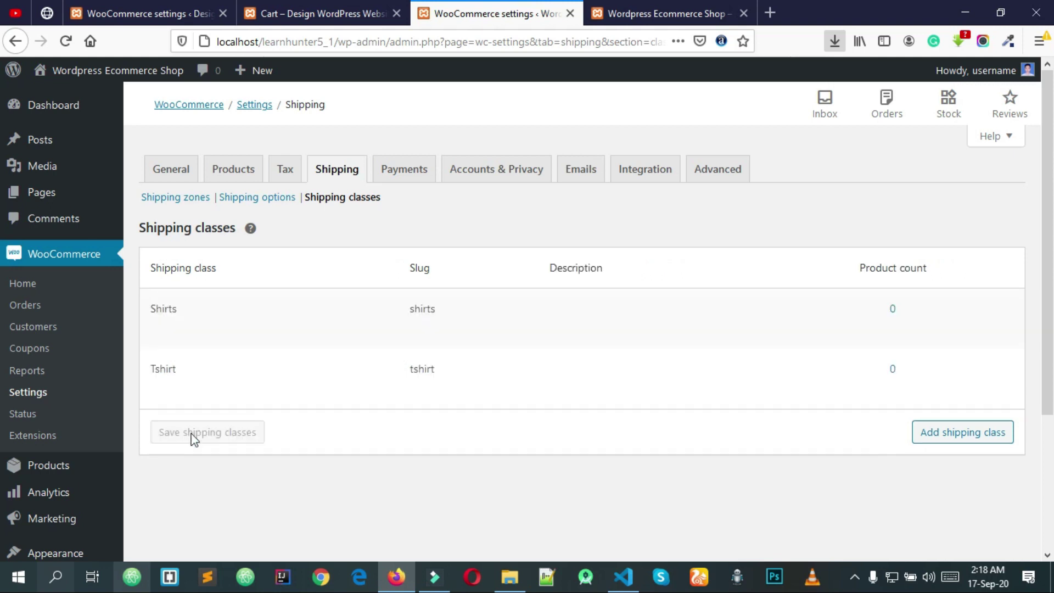
- Open the flat rate method's settings in the Tangail District shipping zone
mouse_move(258, 385)
mouse_move(176, 330)
mouse_move(66, 466)
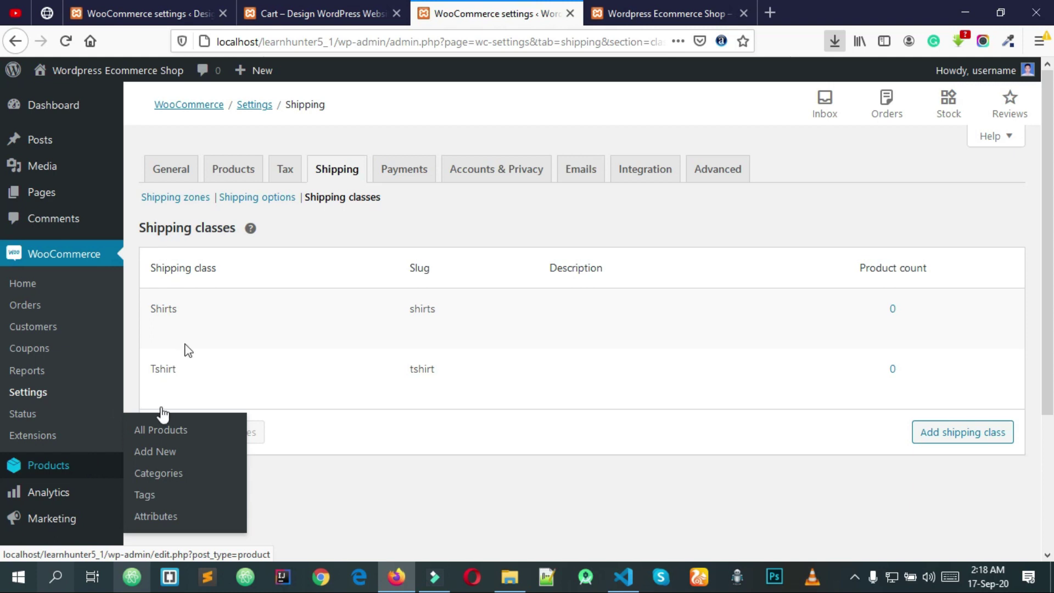
click(167, 198)
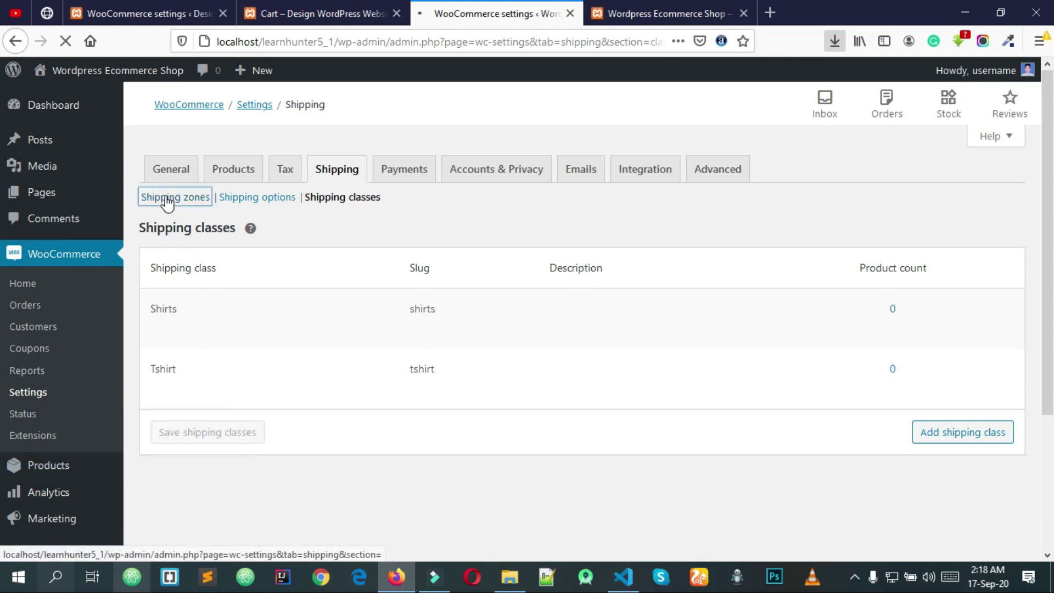
scroll(294, 269, down, 2)
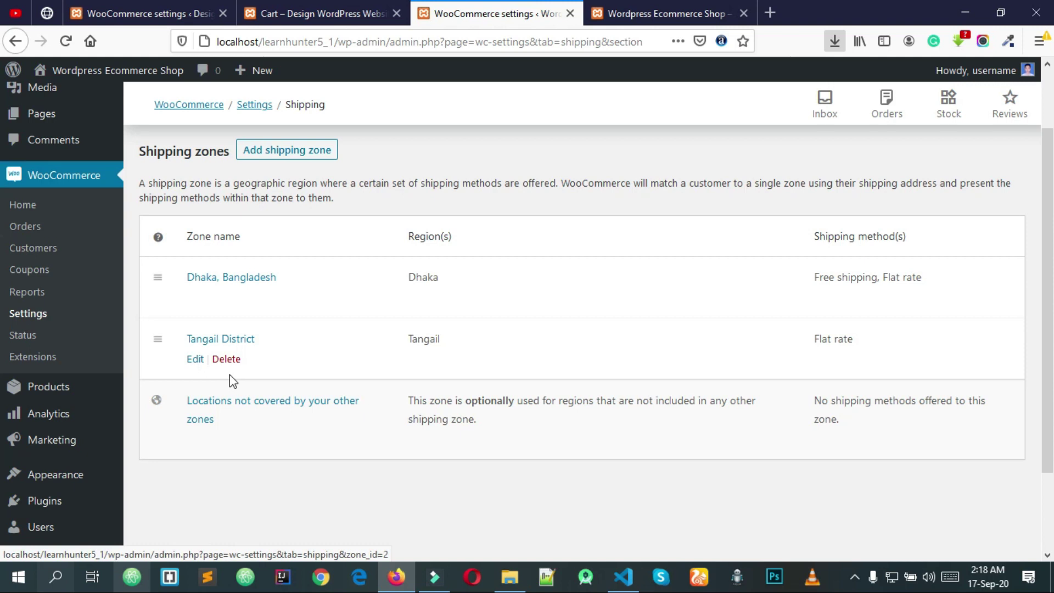
click(197, 363)
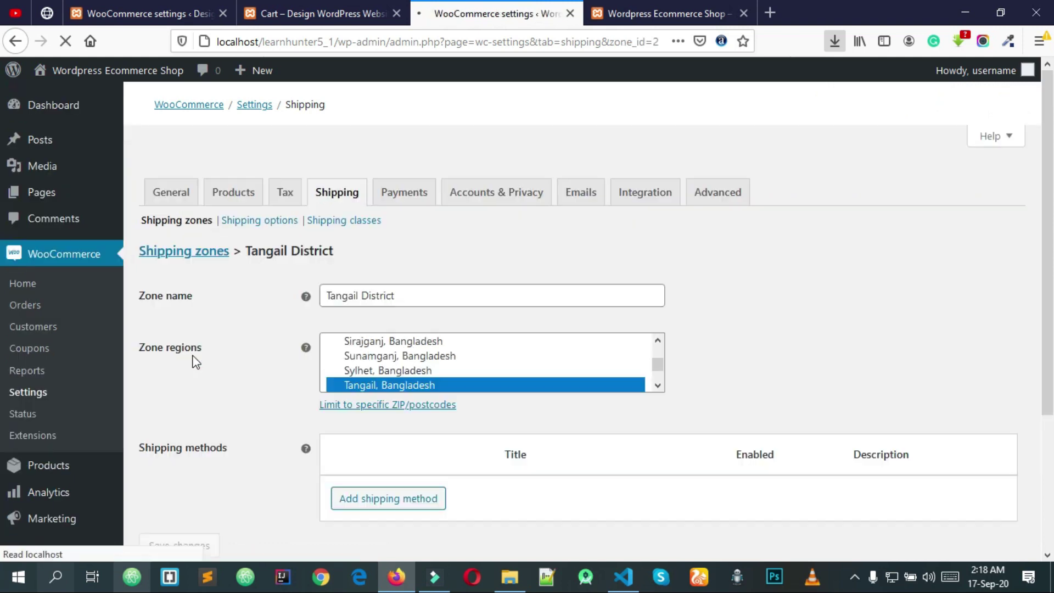
scroll(234, 347, down, 3)
mouse_move(386, 299)
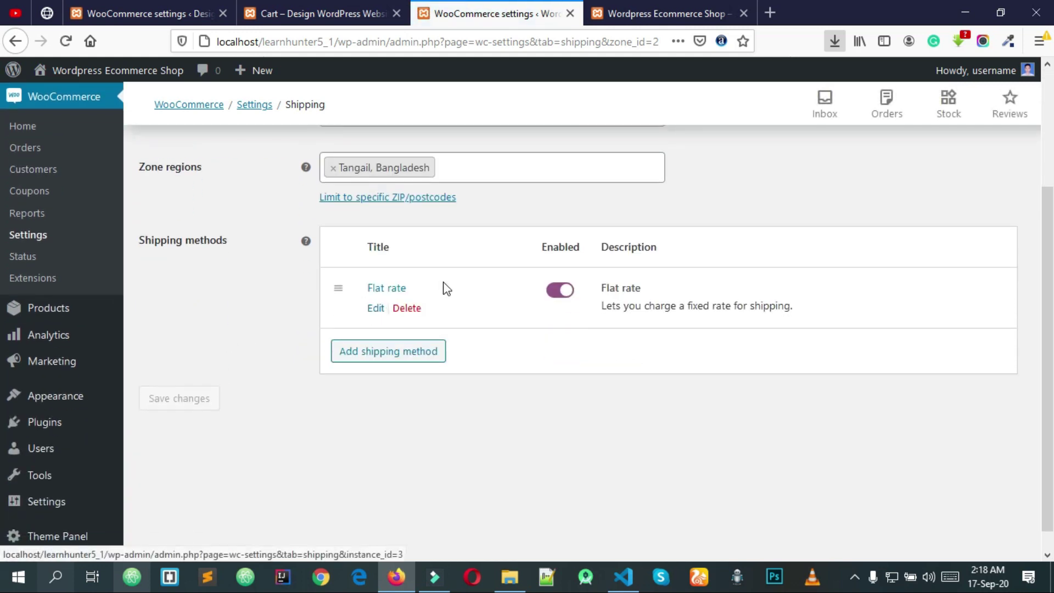
click(373, 308)
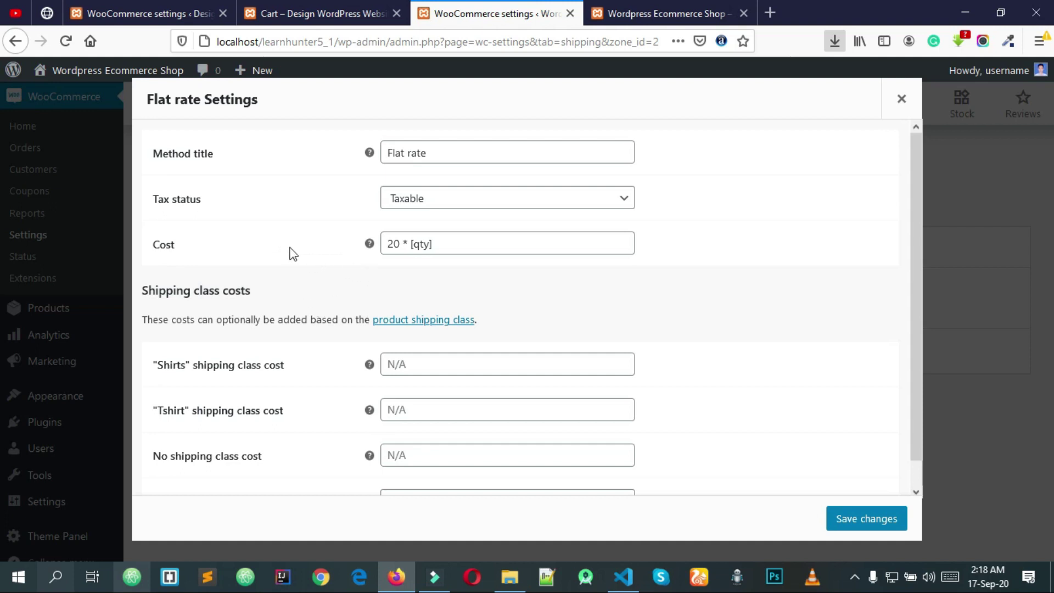
- Clear the flat rate's general cost and move its formula 20 * [qty] to the no shipping class cost
scroll(310, 318, down, 1)
mouse_move(368, 339)
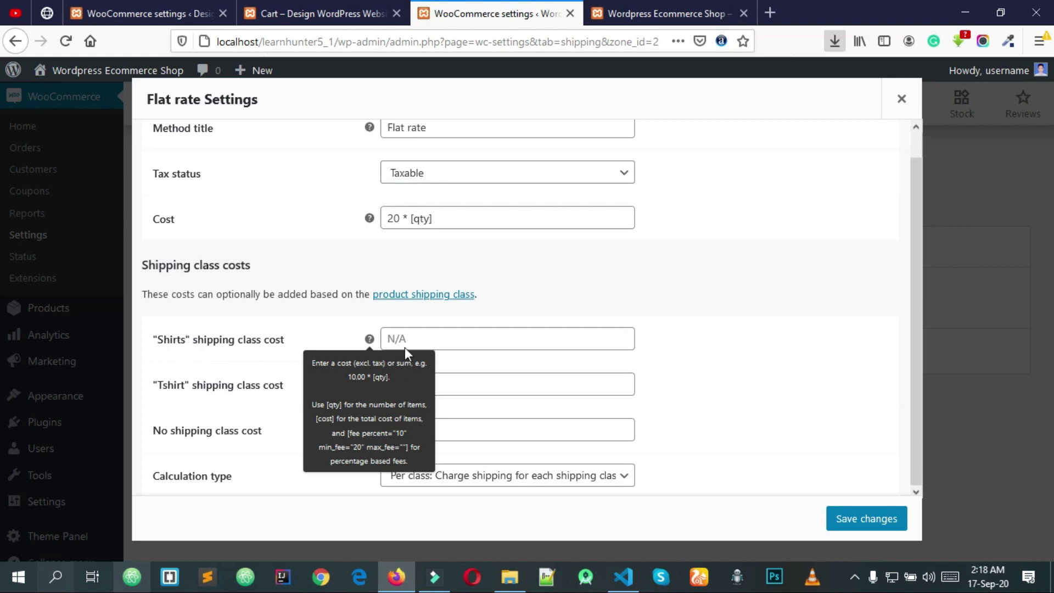
click(448, 338)
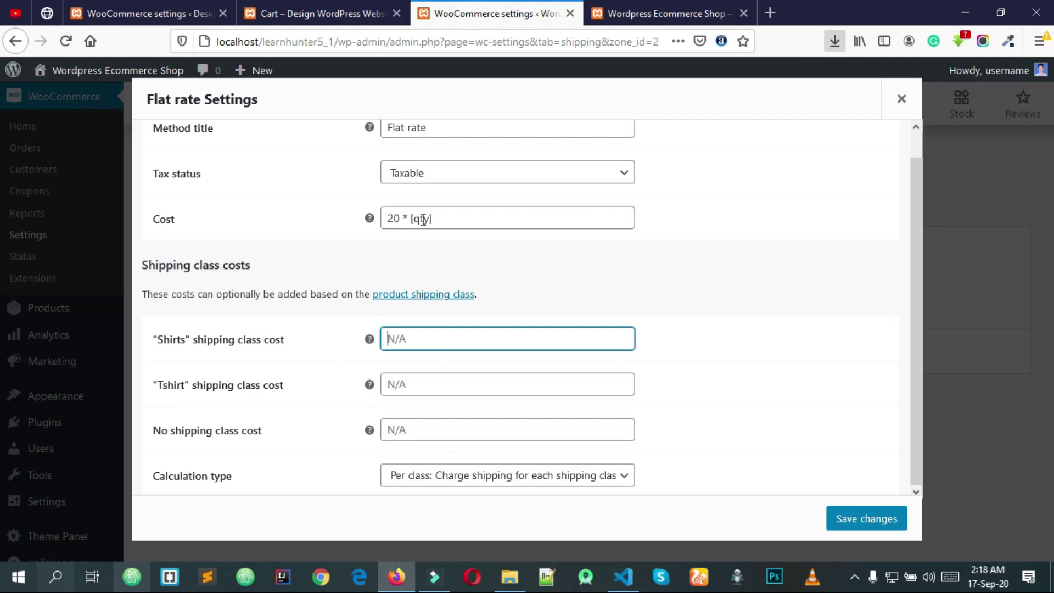
drag(505, 217, 367, 218)
key(ctrl+c)
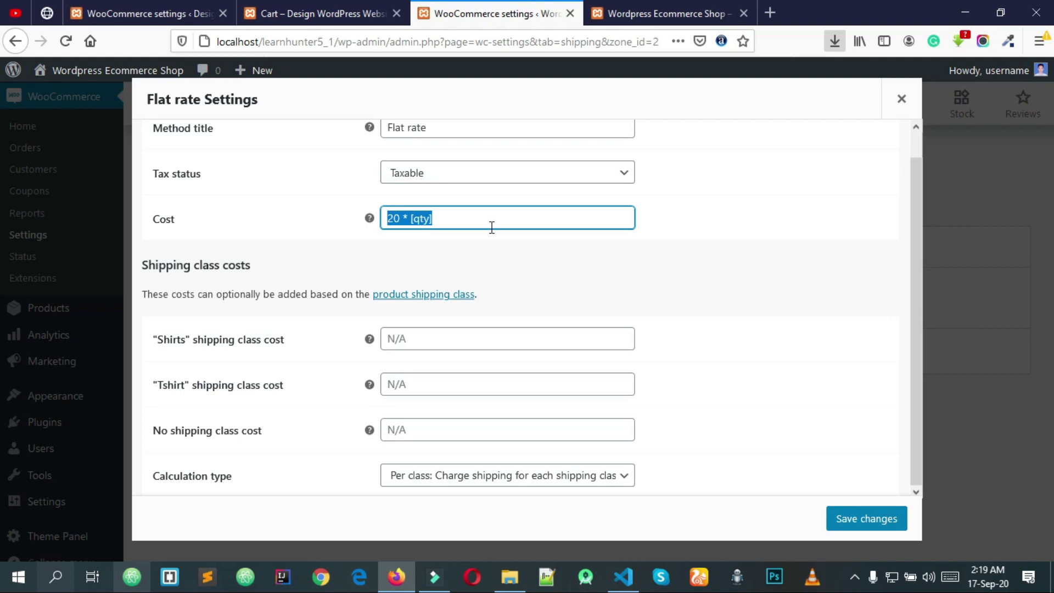
key(BackSpace)
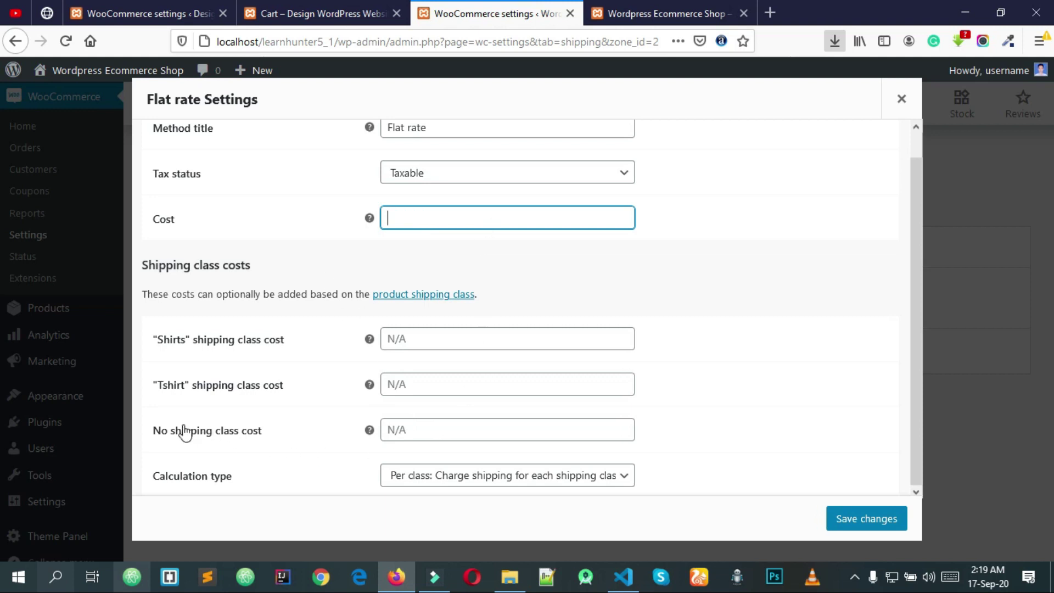
click(484, 432)
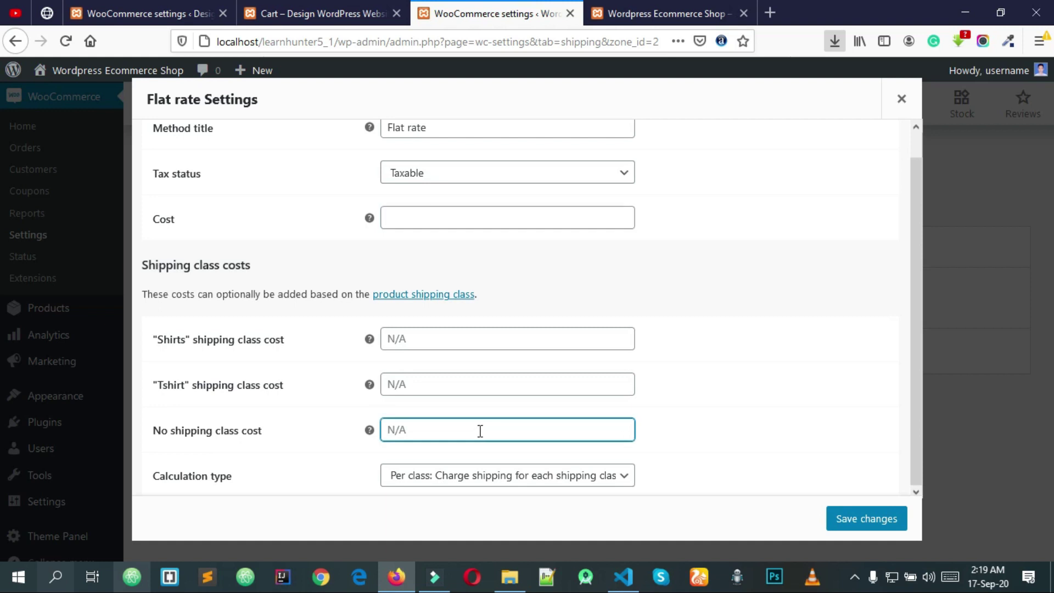
key(ctrl+v)
click(713, 424)
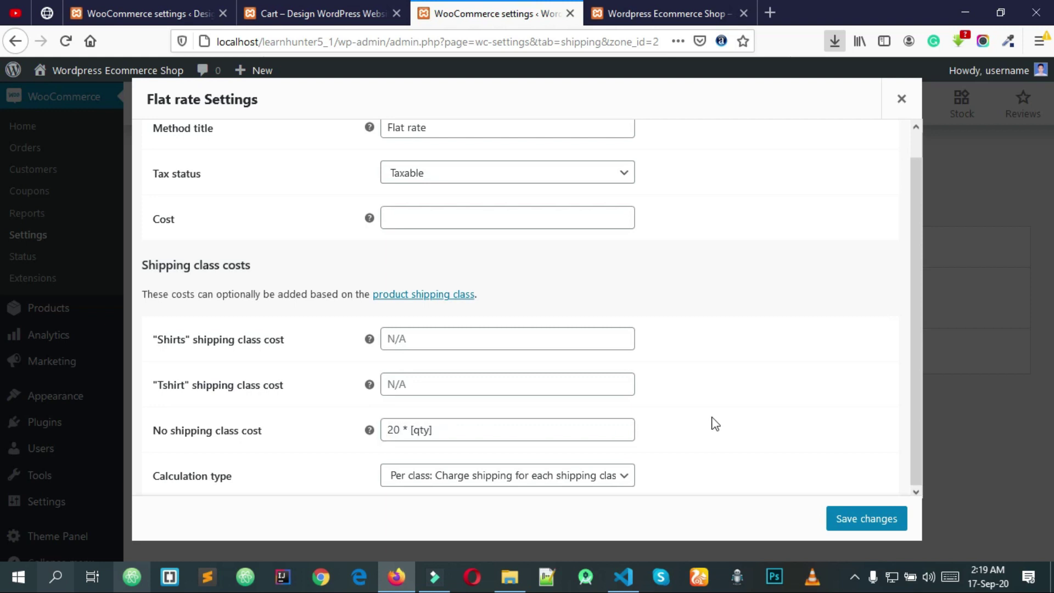
- Set both the "Shirts" and "Tshirt" shipping class costs to 30 * [qty] and save the flat rate settings
click(416, 340)
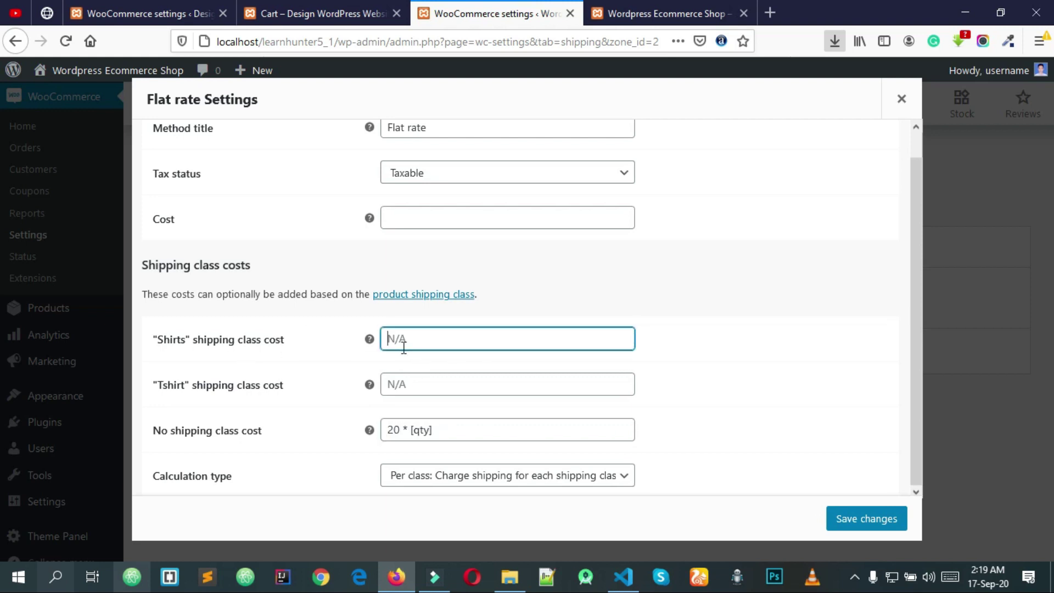
text(30 * [qtyh)
key(ctrl+a)
key(ctrl+c)
click(449, 384)
key(ctrl+v)
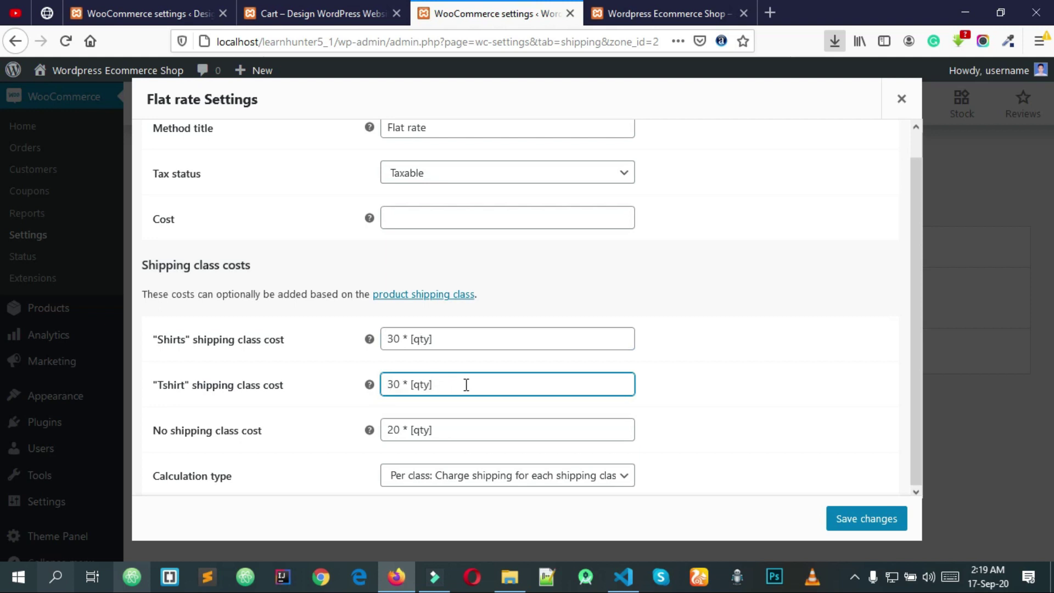
click(330, 362)
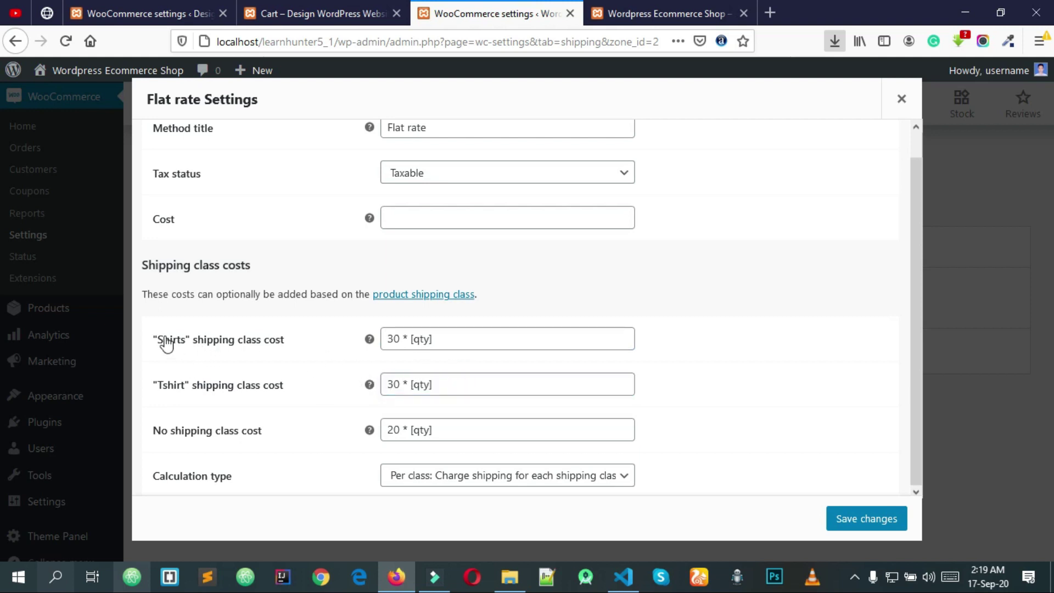
scroll(235, 326, up, 1)
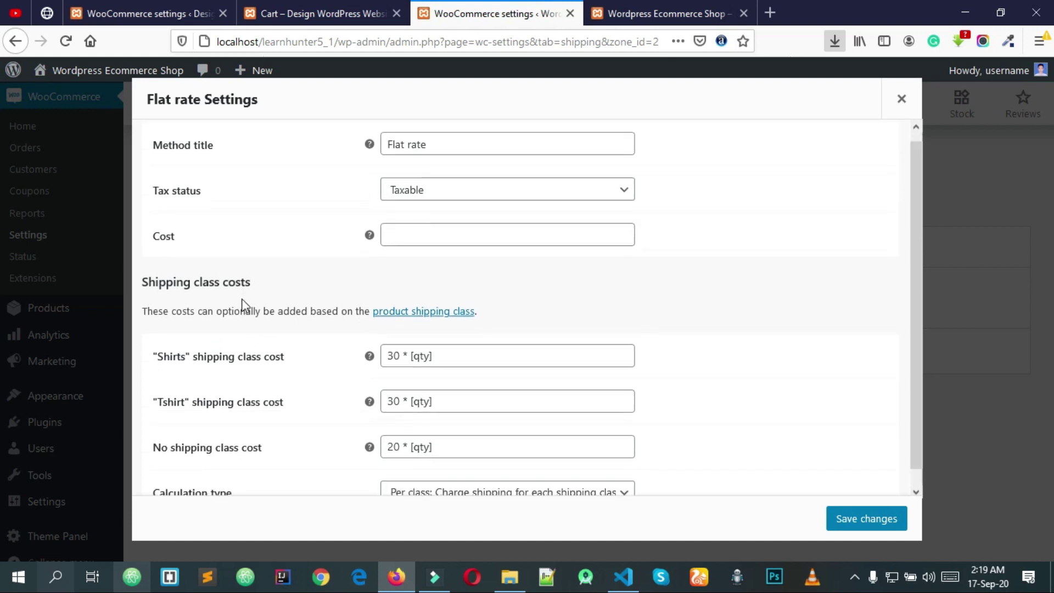
scroll(241, 302, down, 1)
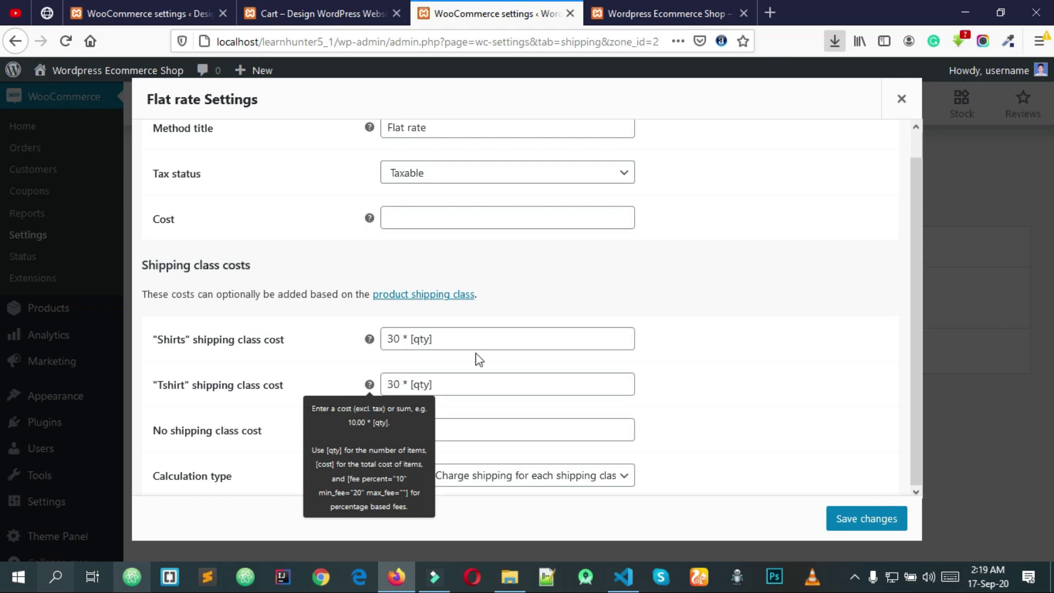
click(872, 517)
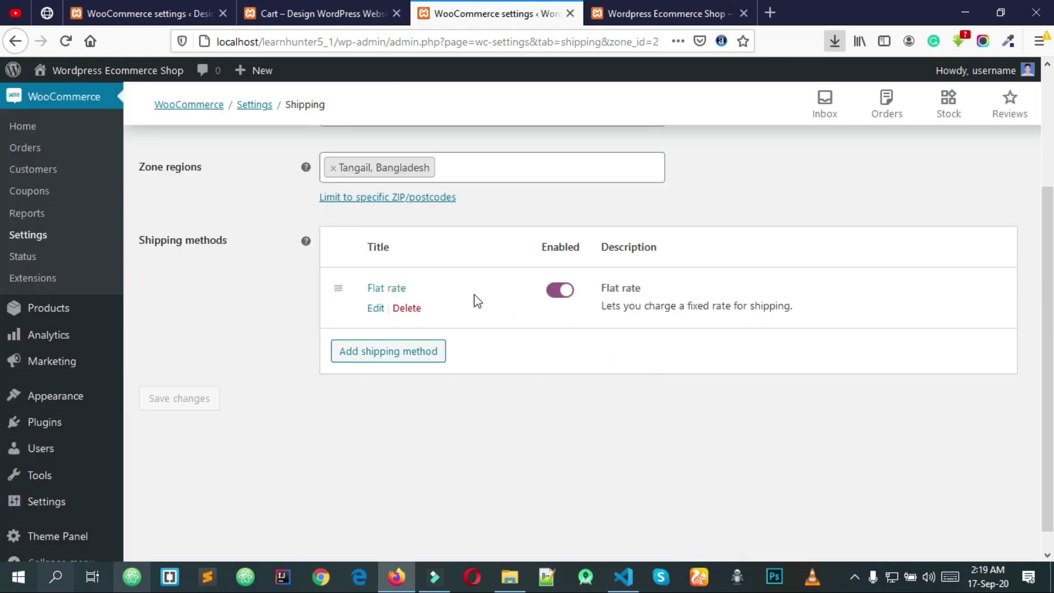
- Enable direct bank transfer in the WooCommerce payment methods and open its setup
scroll(340, 329, up, 3)
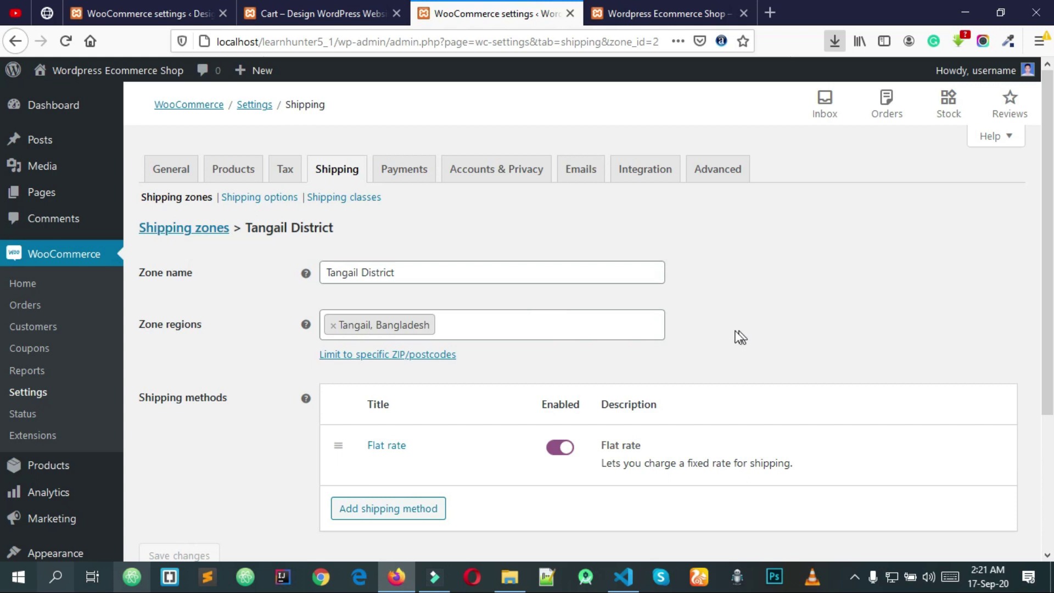
click(406, 171)
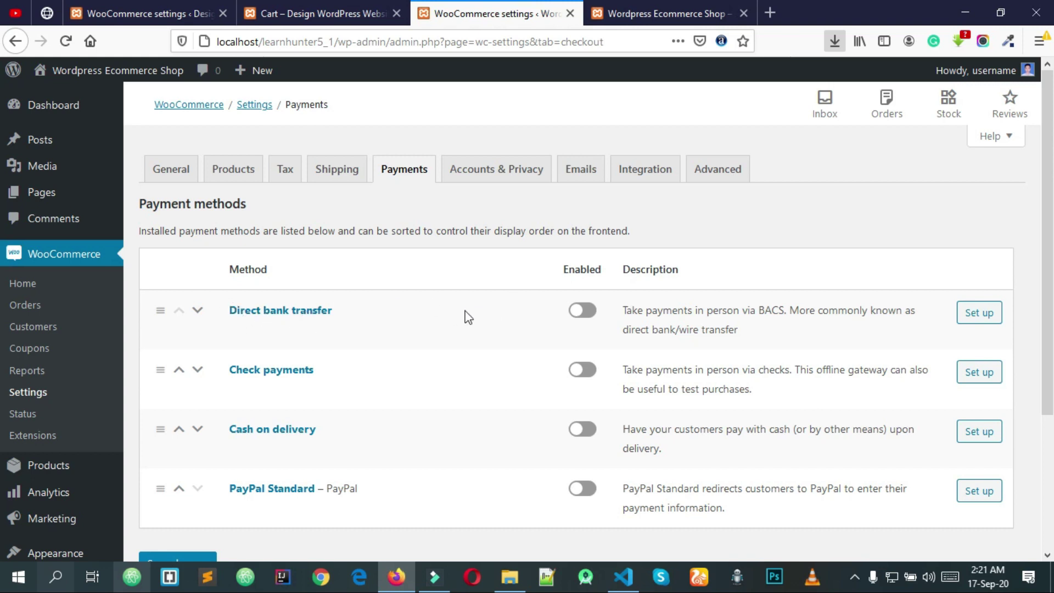
click(585, 311)
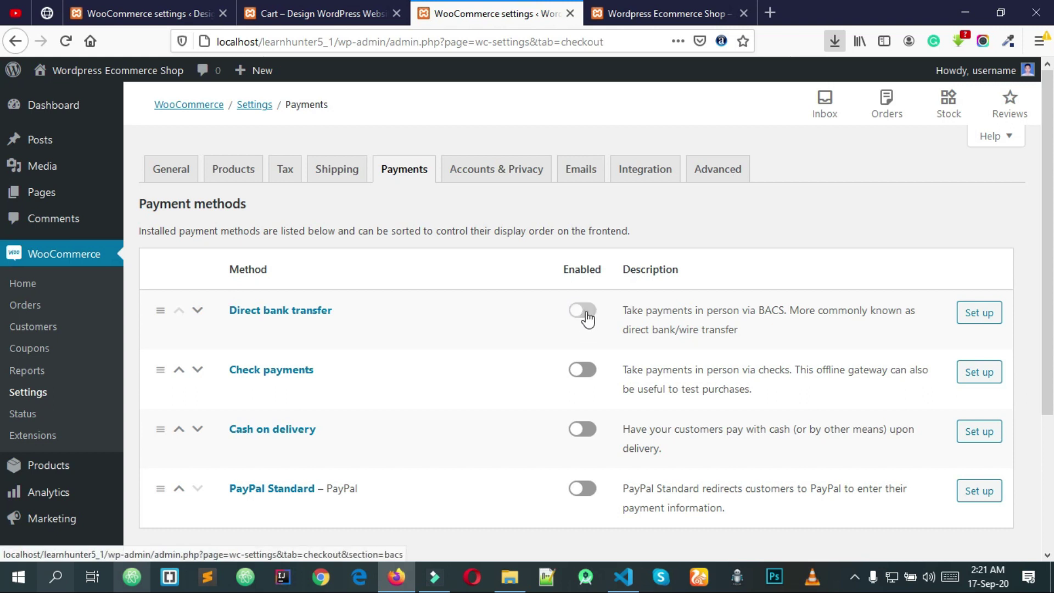
click(989, 321)
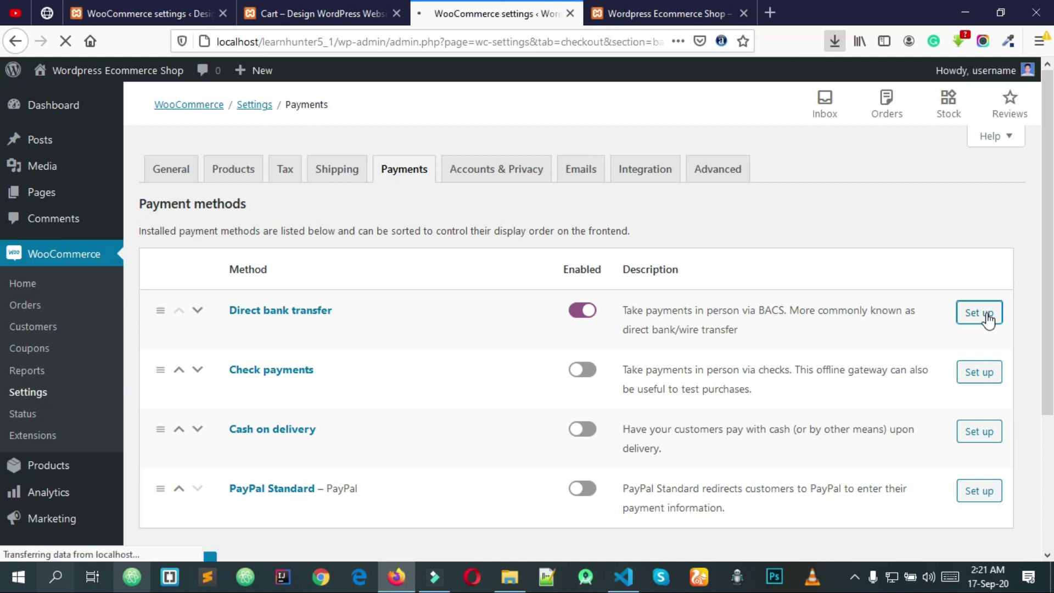
- Examine the direct bank transfer's title, description, instructions and account details fields
scroll(922, 319, down, 3)
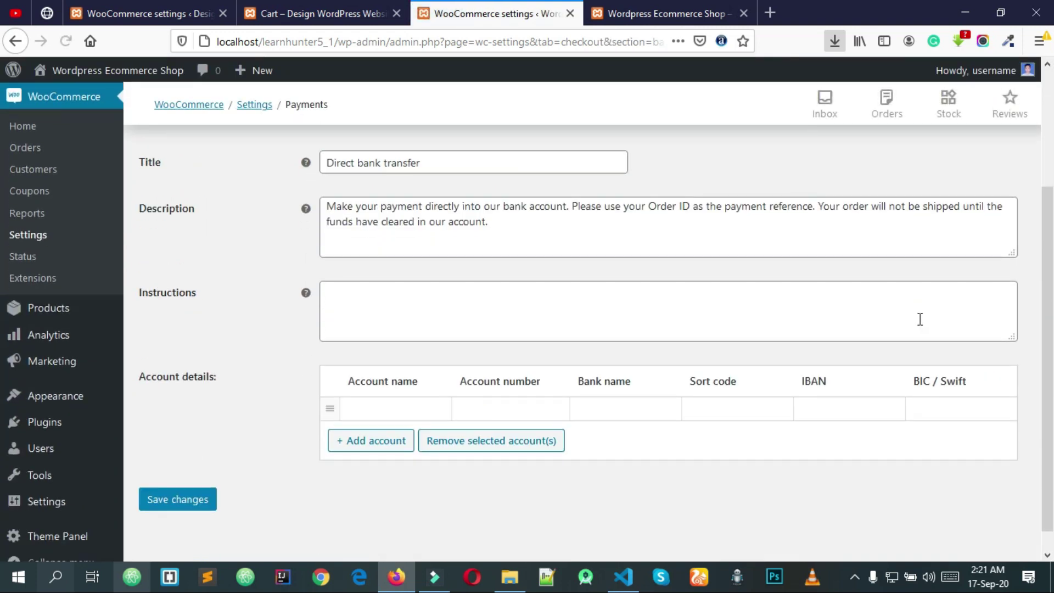
scroll(801, 263, up, 1)
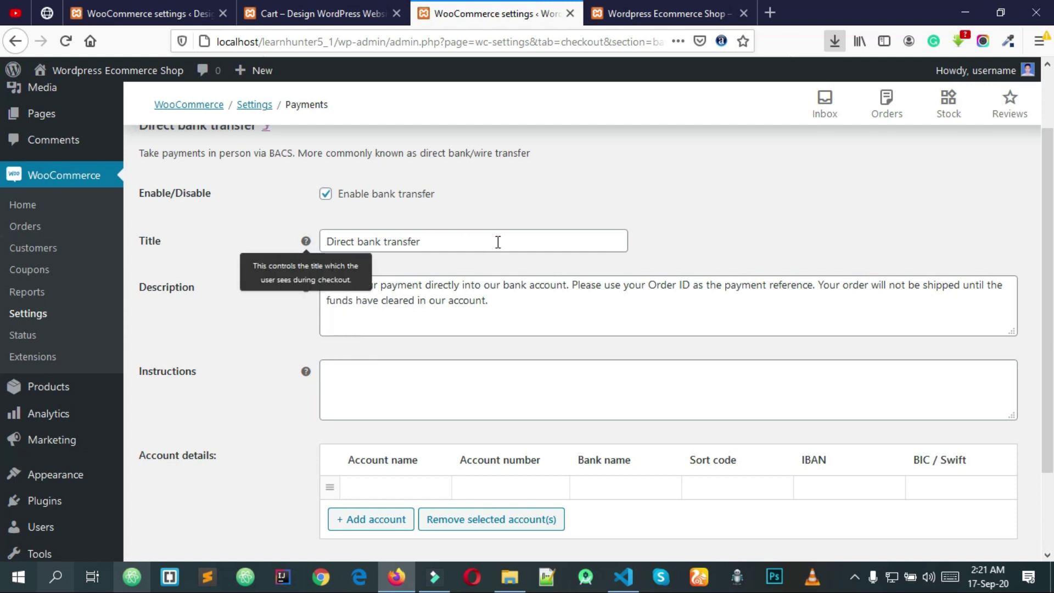
drag(543, 313, 296, 273)
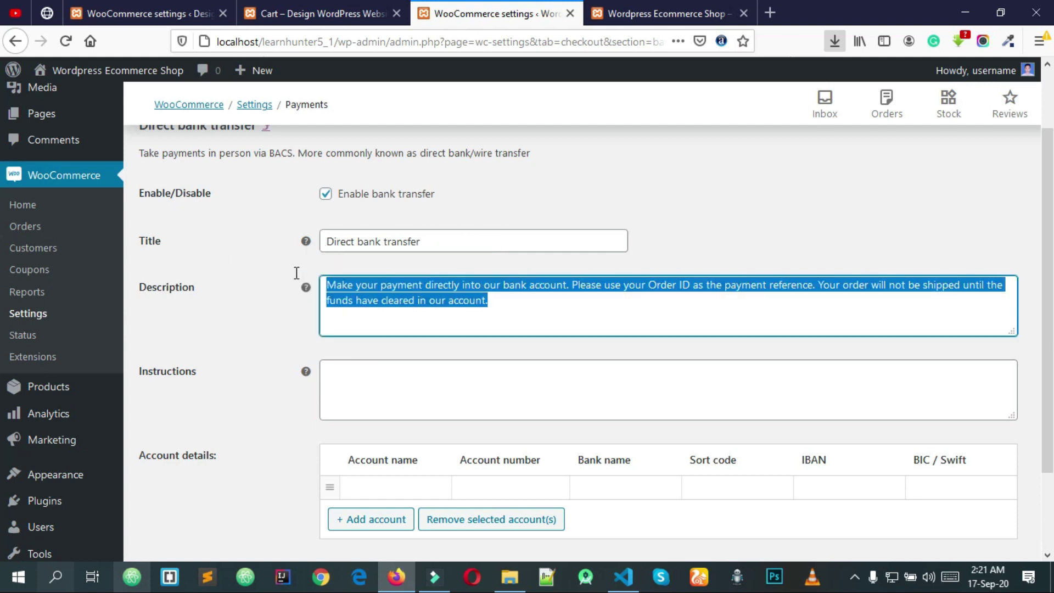
click(547, 303)
click(384, 387)
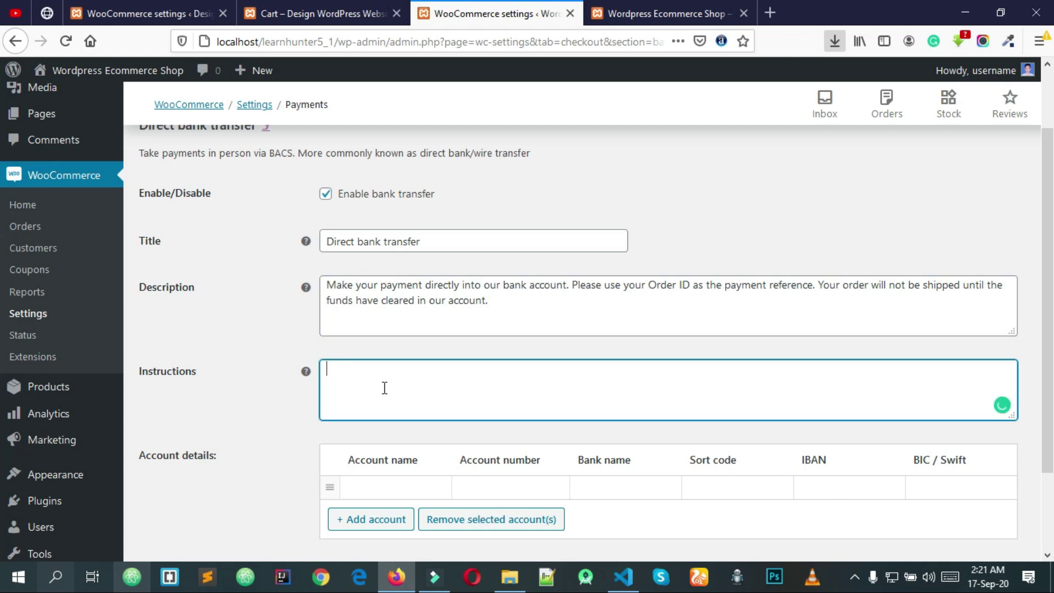
scroll(330, 428, down, 2)
click(261, 420)
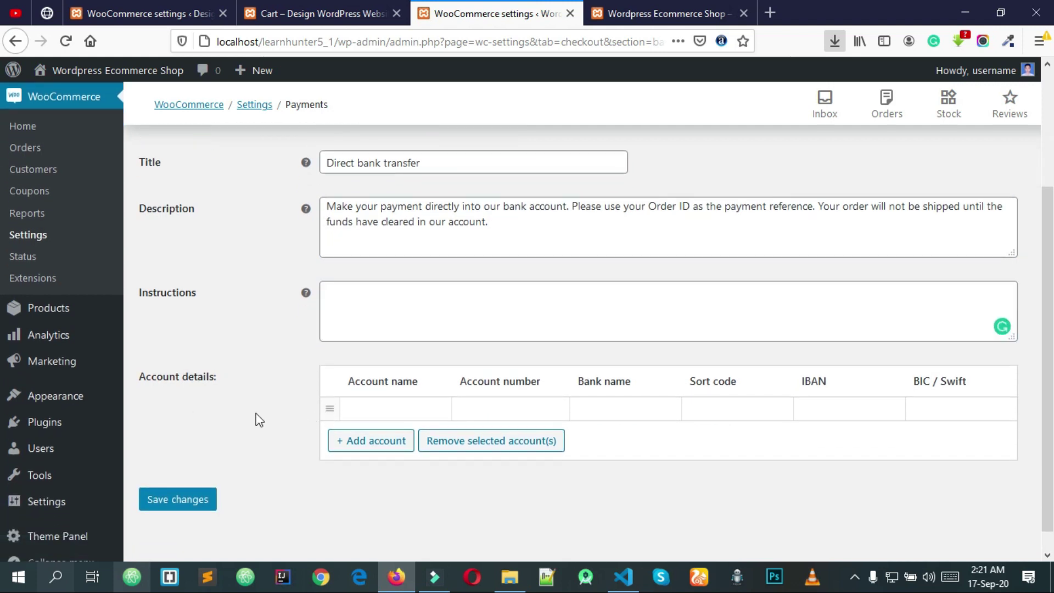
click(417, 403)
drag(220, 379, 165, 369)
click(179, 374)
drag(630, 384, 579, 383)
click(636, 390)
drag(959, 391, 373, 384)
click(757, 381)
- Save the direct bank transfer settings and check the saved form
click(203, 502)
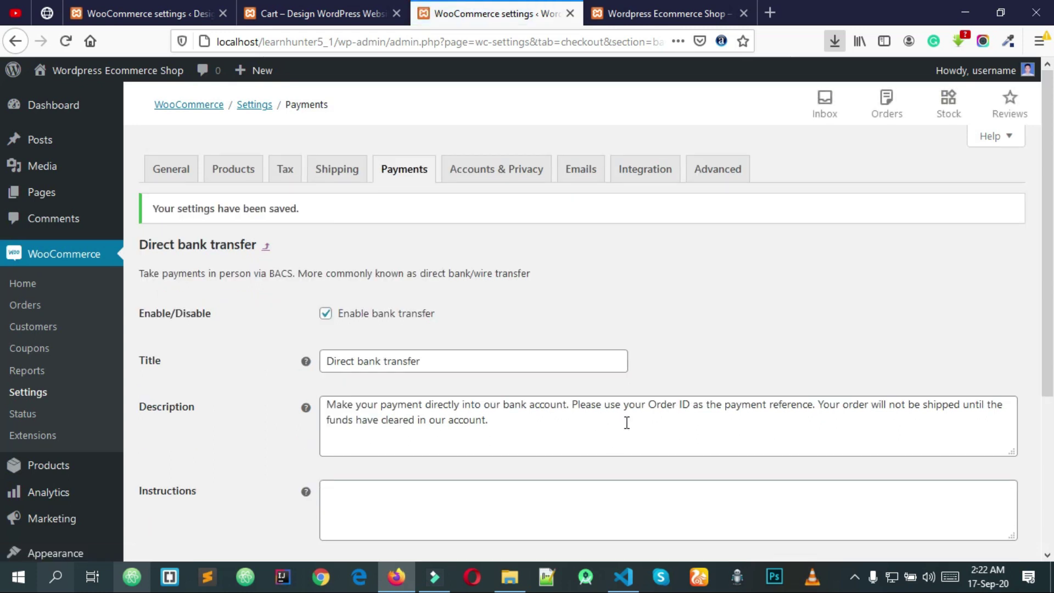
scroll(626, 422, down, 2)
scroll(611, 420, up, 2)
- Return to the payment methods list, enable check payments and cash on delivery, and save the changes
click(420, 171)
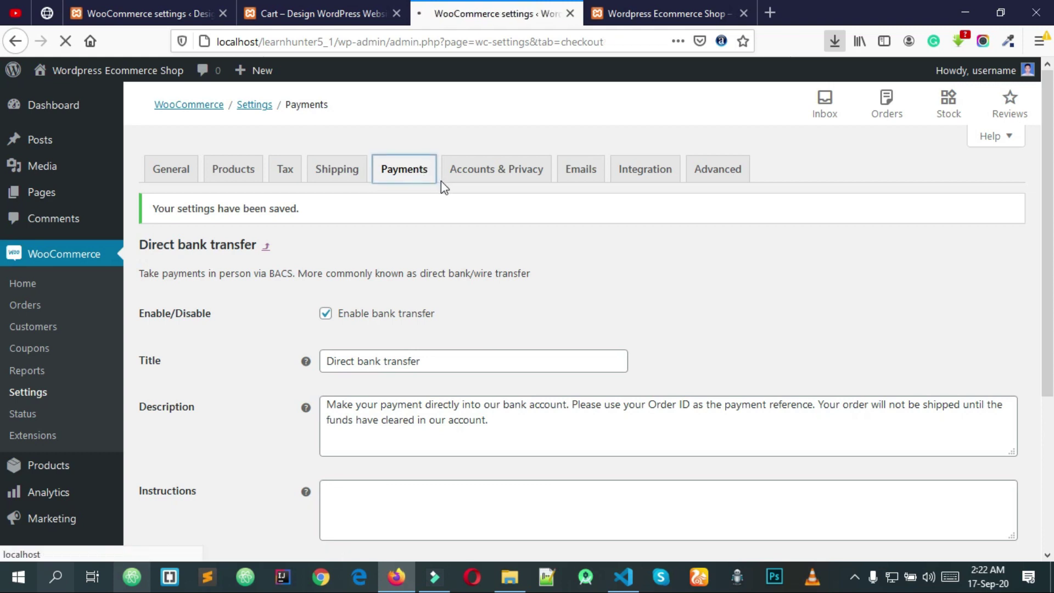
scroll(464, 249, down, 3)
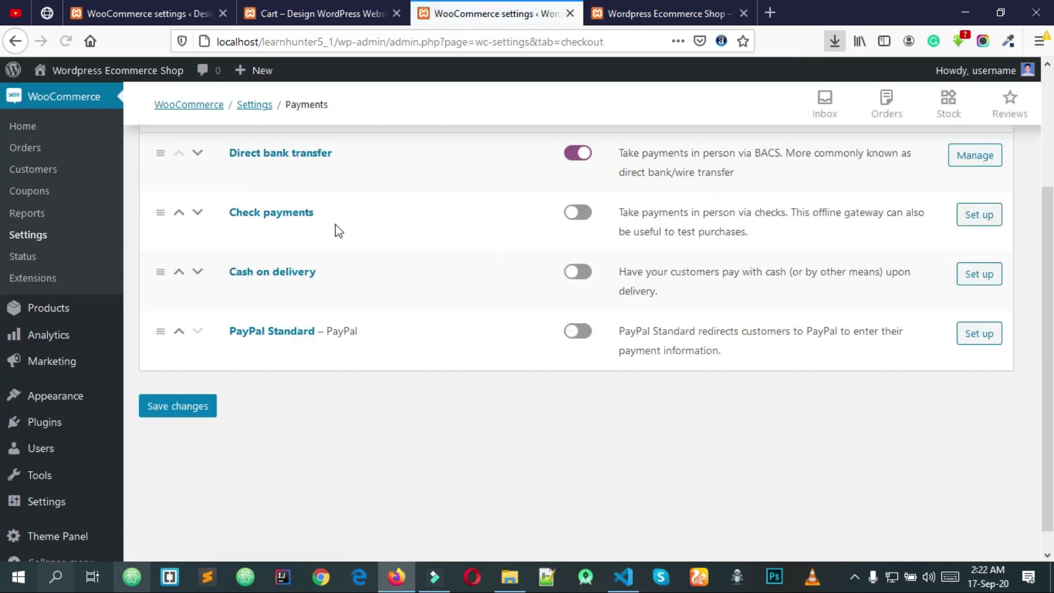
click(576, 219)
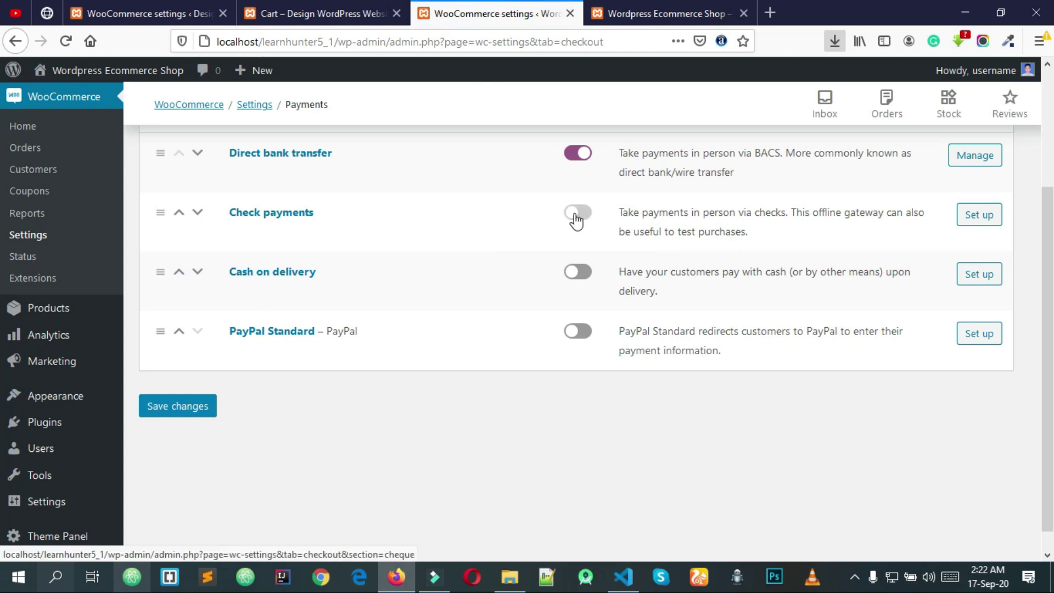
click(577, 274)
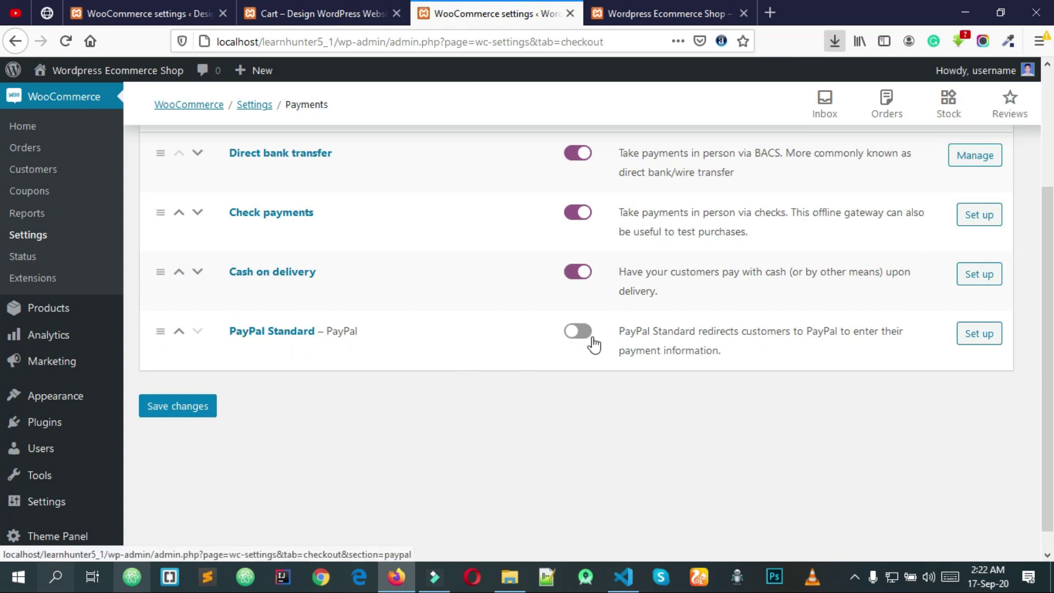
scroll(599, 346, up, 3)
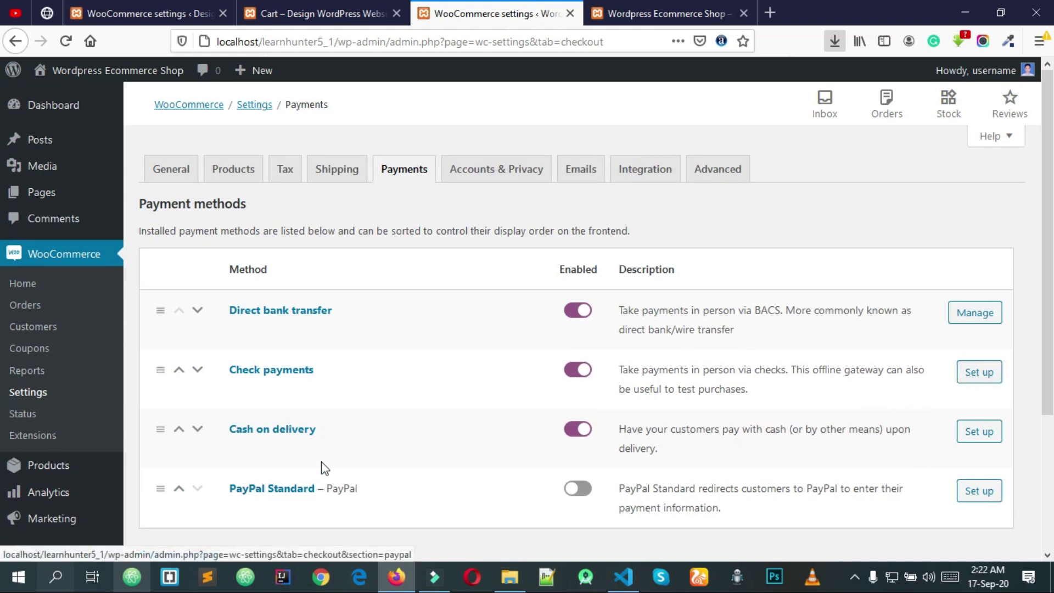
scroll(322, 465, down, 3)
click(193, 419)
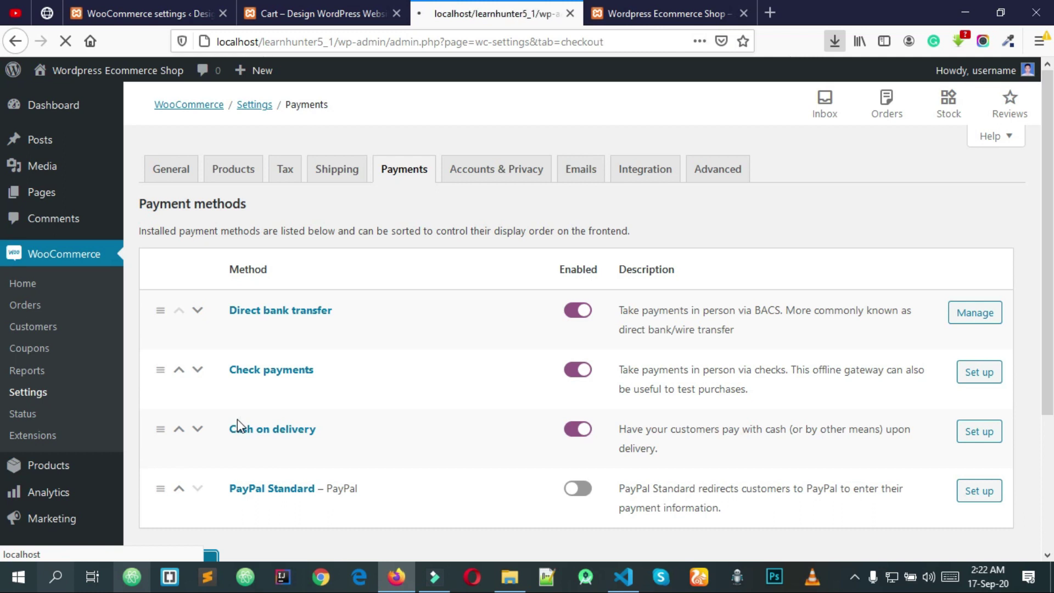
scroll(568, 445, down, 3)
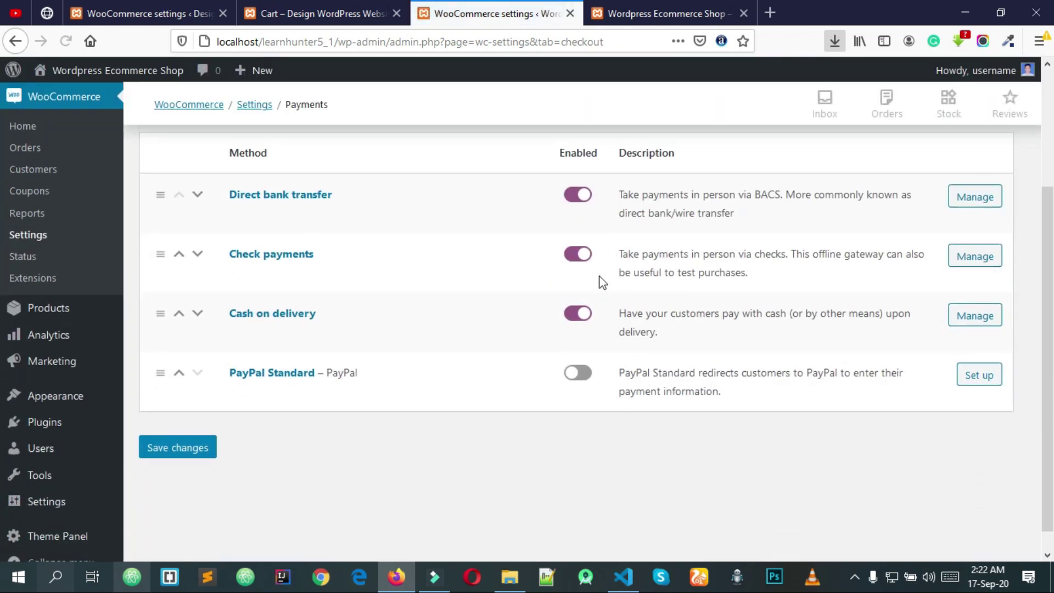
- Open the cash on delivery settings and examine the title, description, instructions and shipping method options
click(972, 323)
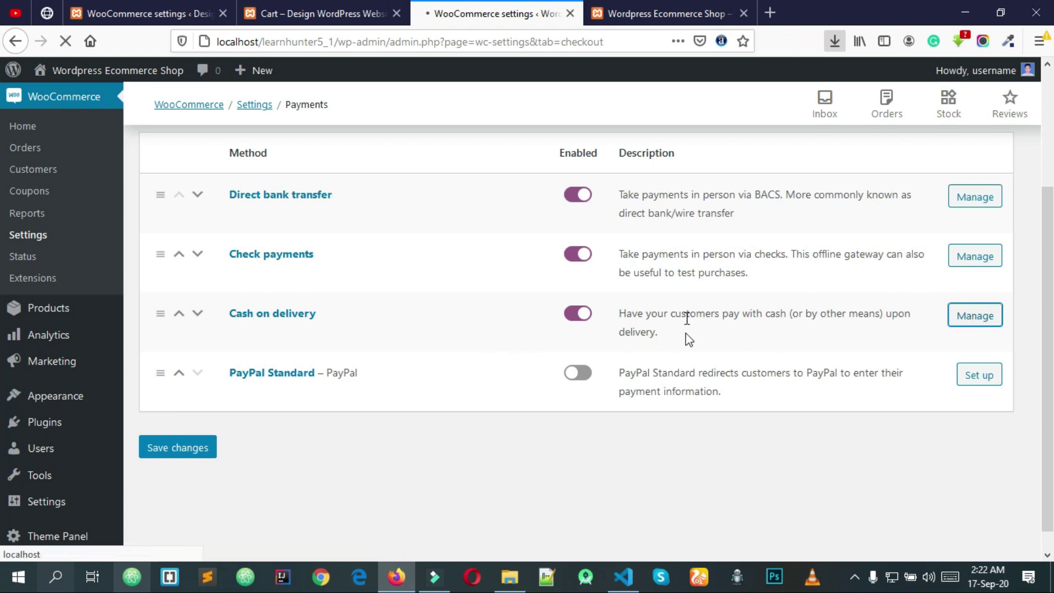
scroll(691, 353, down, 3)
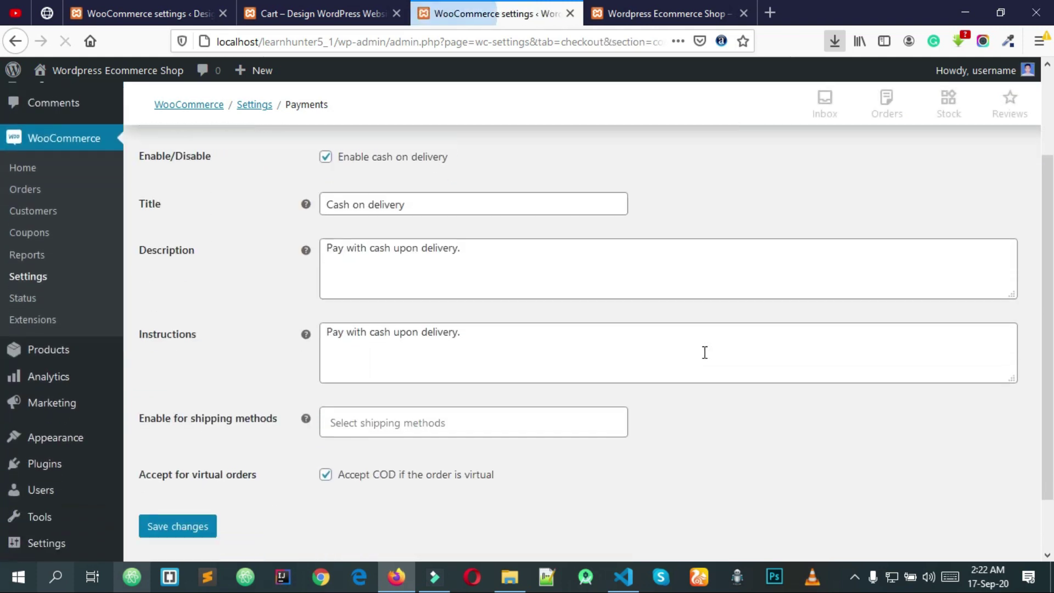
scroll(301, 446, up, 3)
scroll(366, 450, up, 1)
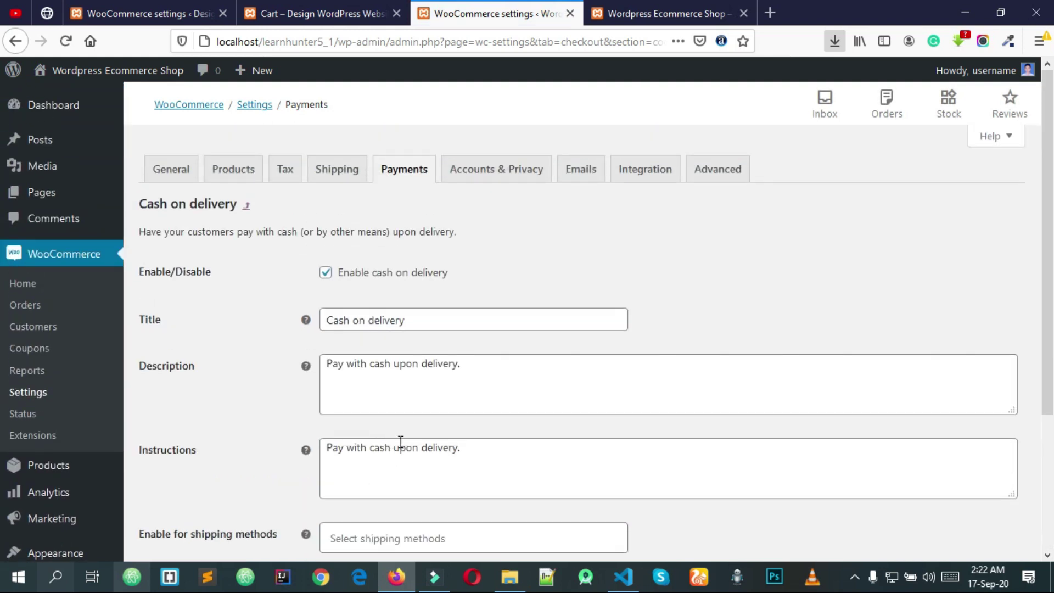
- In the Accounts & Privacy settings, allow login during checkout and account creation both during checkout and on the "My account" page
click(477, 185)
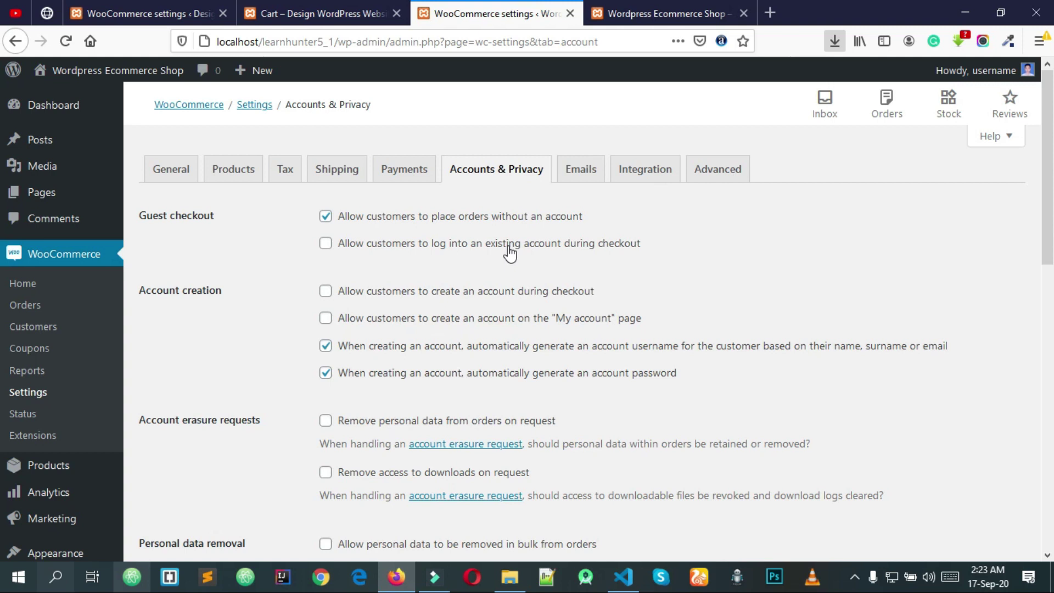
click(366, 246)
click(442, 292)
click(437, 323)
- Examine the registration and checkout privacy policy texts in the Accounts & Privacy settings
scroll(592, 362, down, 2)
scroll(342, 360, down, 10)
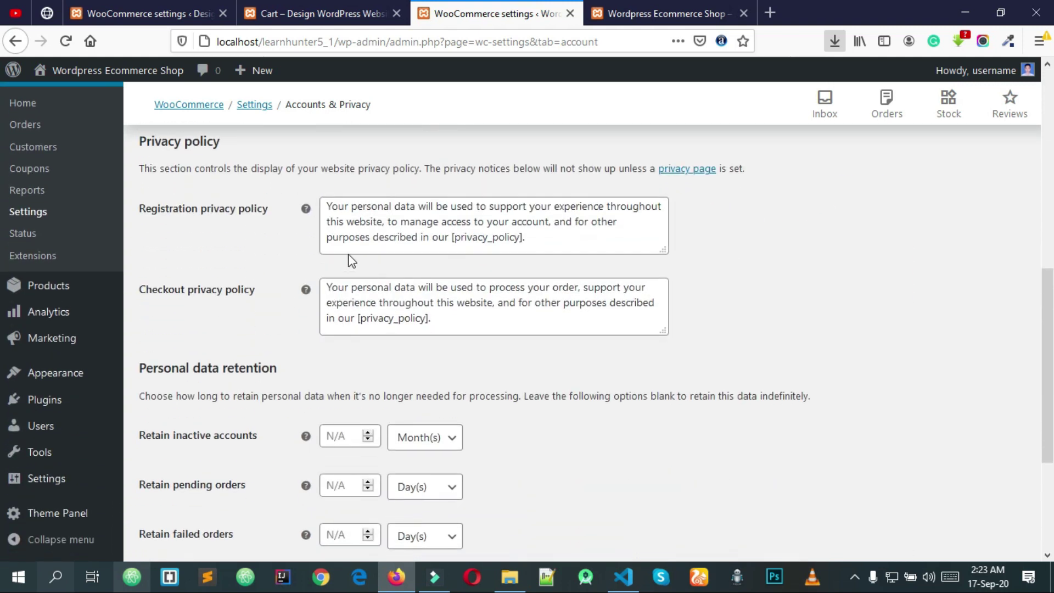
click(328, 206)
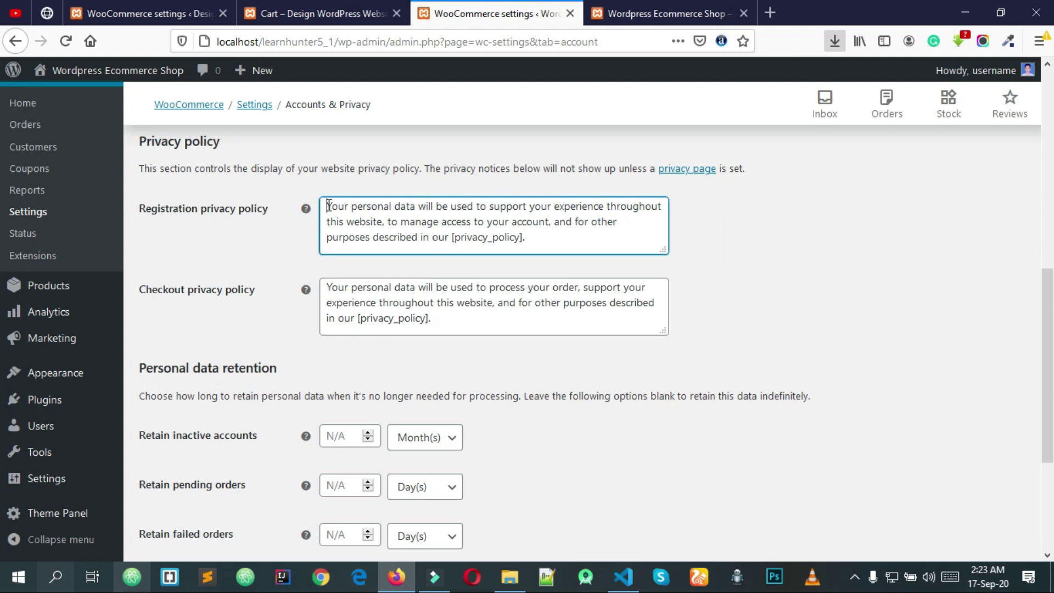
drag(329, 205, 541, 244)
click(537, 244)
key(ctrl+a)
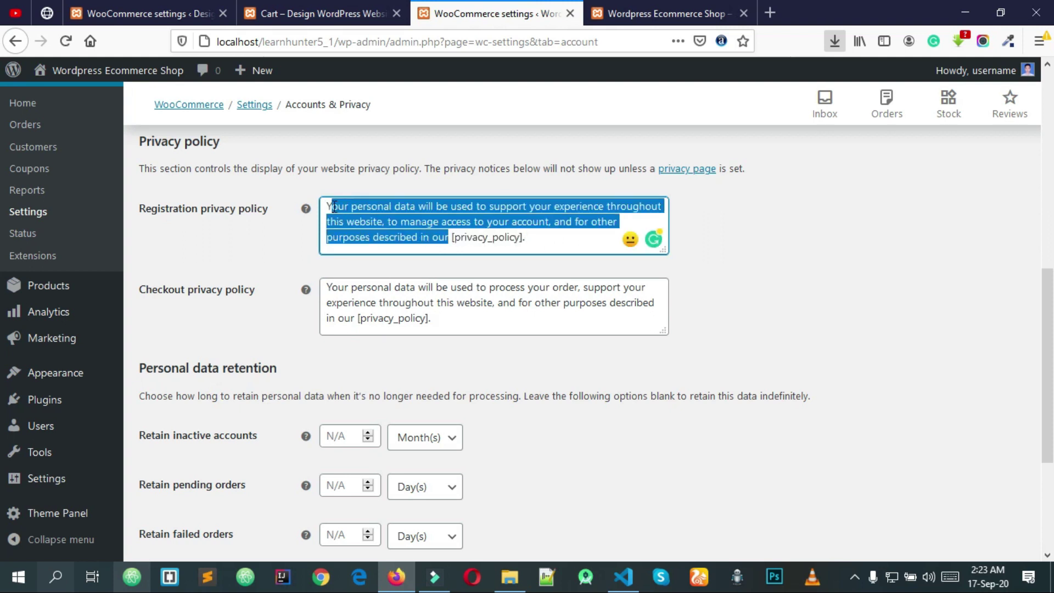
click(332, 206)
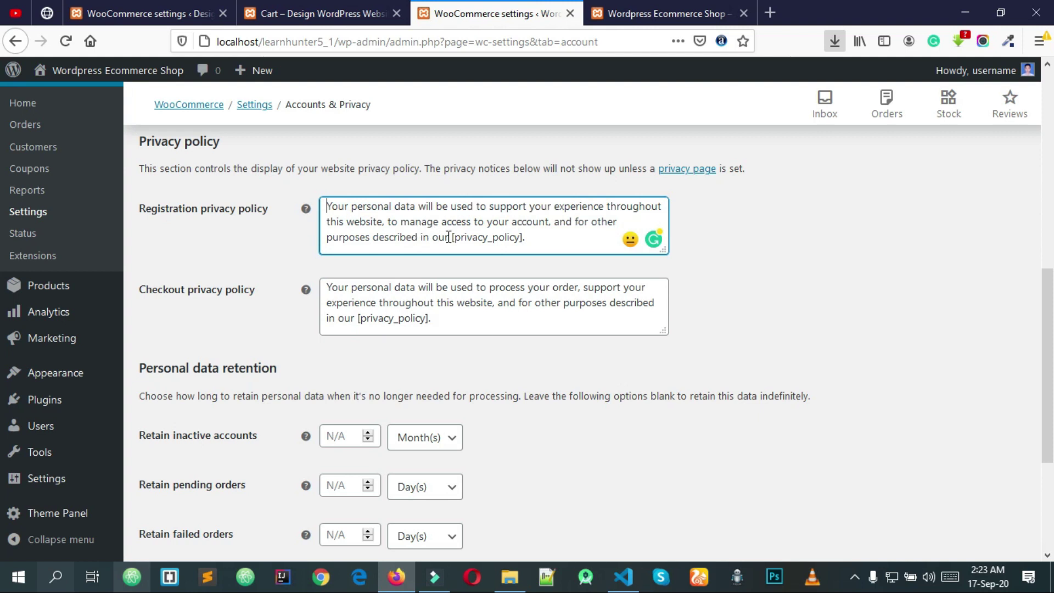
drag(448, 237, 331, 200)
click(383, 223)
- Save the Accounts & Privacy settings and check the saved account options
scroll(417, 274, down, 4)
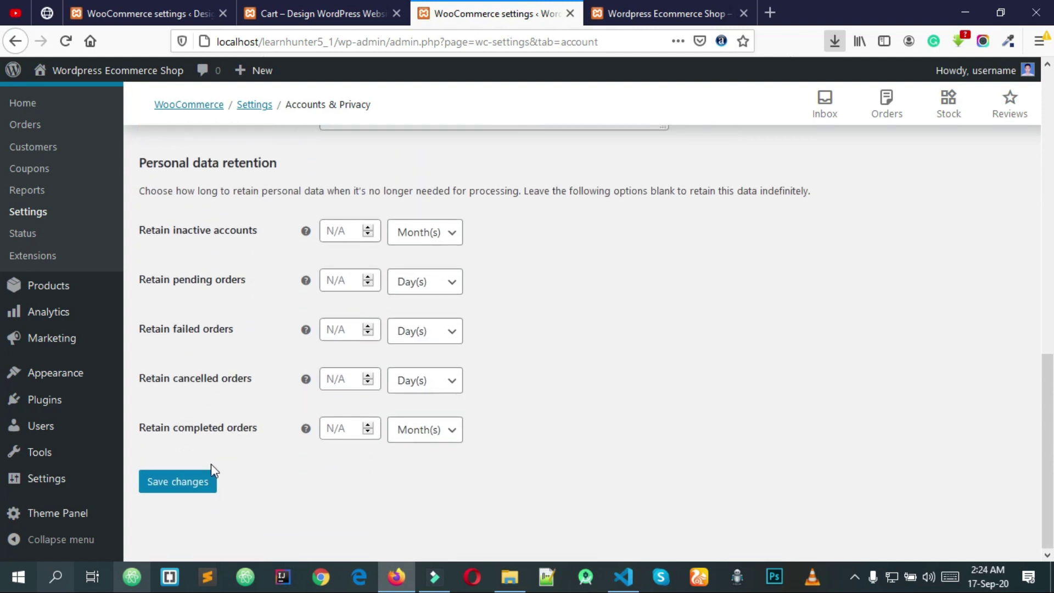
click(212, 479)
scroll(248, 445, up, 5)
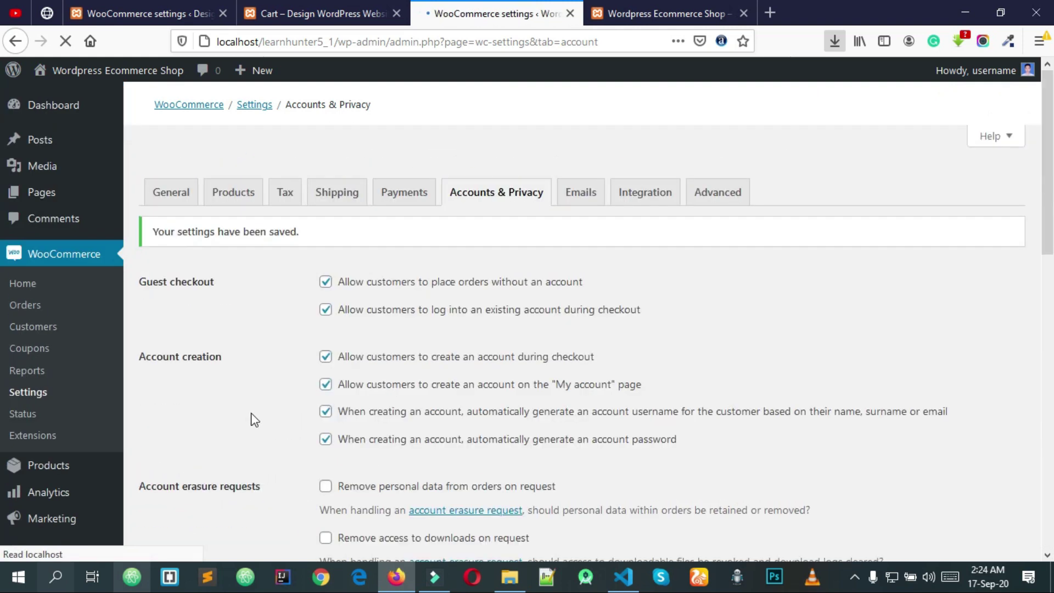
- Open the email notification settings and examine the New order email's recipient, subject, heading and additional content fields
click(577, 170)
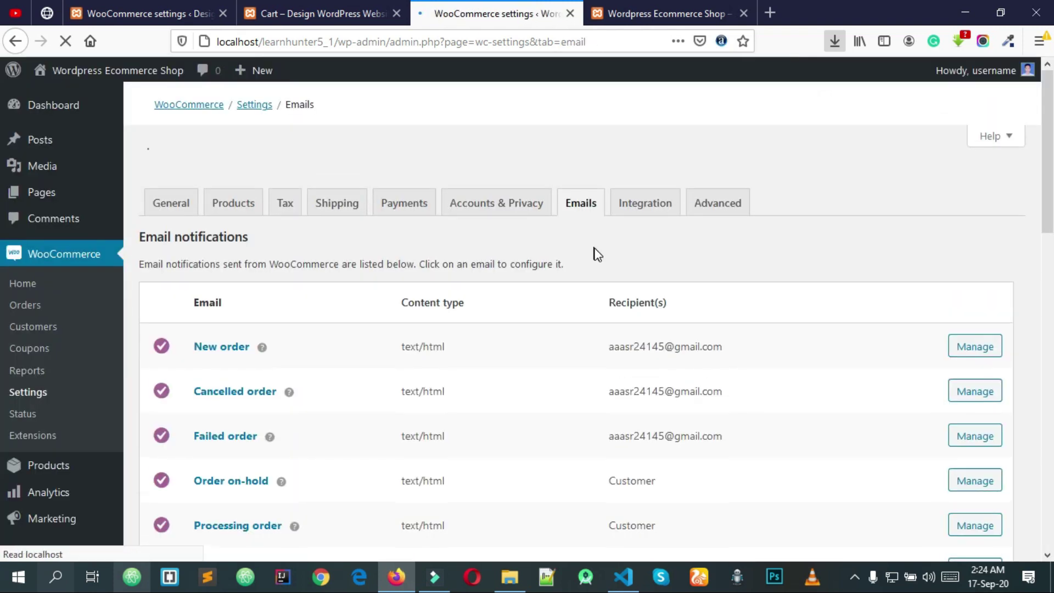
scroll(597, 254, down, 3)
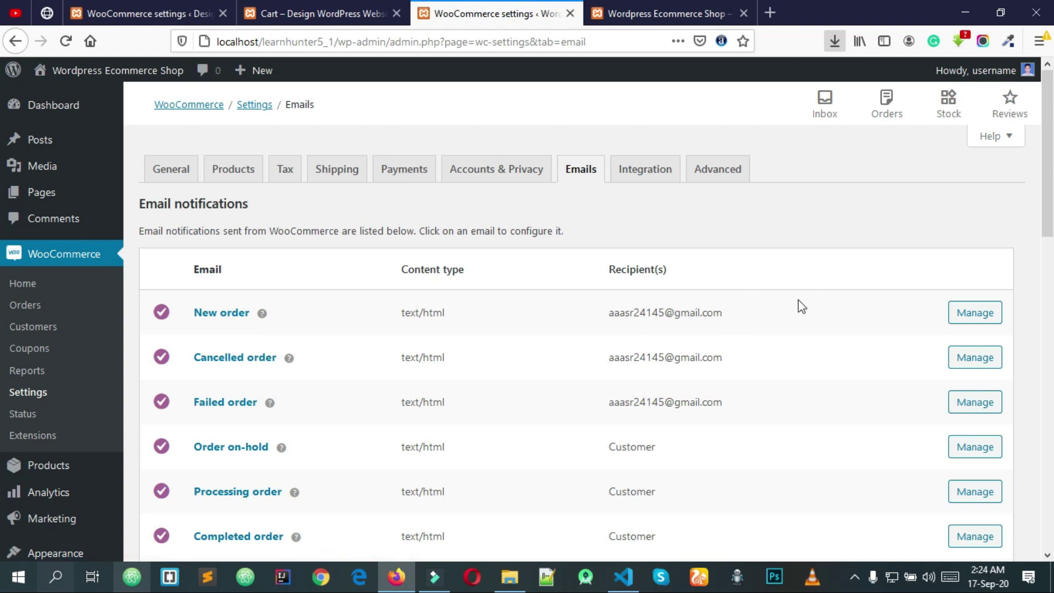
drag(759, 320, 612, 316)
triple_click(614, 315)
click(671, 314)
click(957, 313)
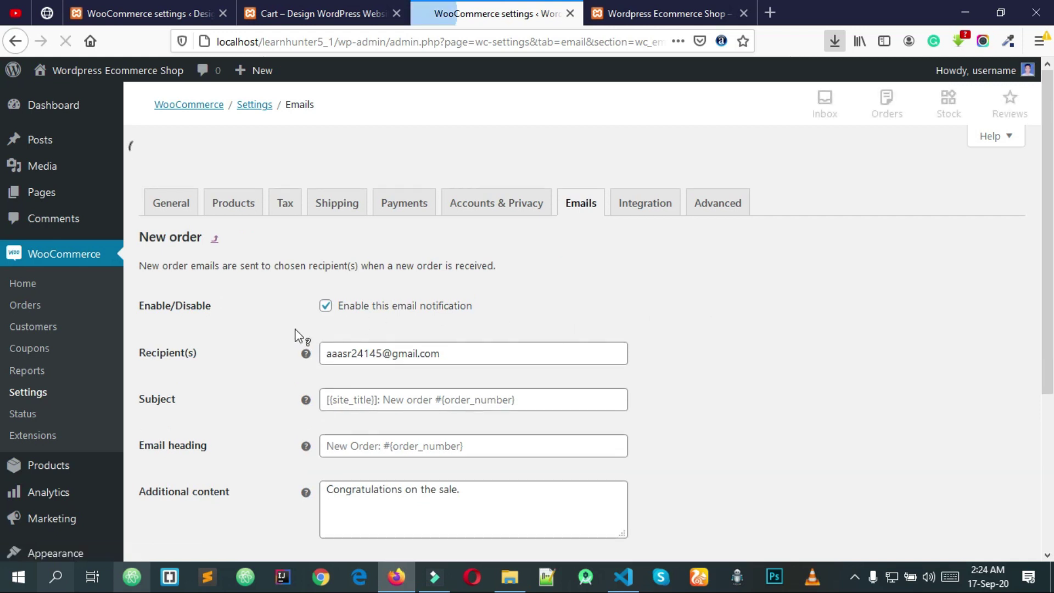
scroll(468, 326, down, 2)
scroll(412, 295, up, 2)
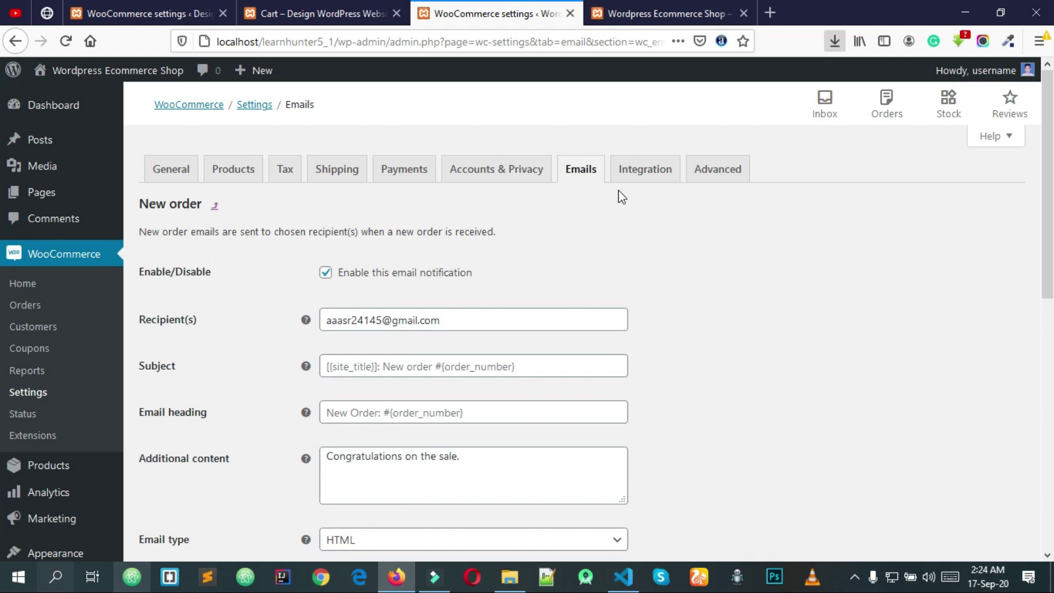
- Return to the email notifications list to examine the order emails and their recipients, and view the MaxMind geolocation integration settings
click(577, 174)
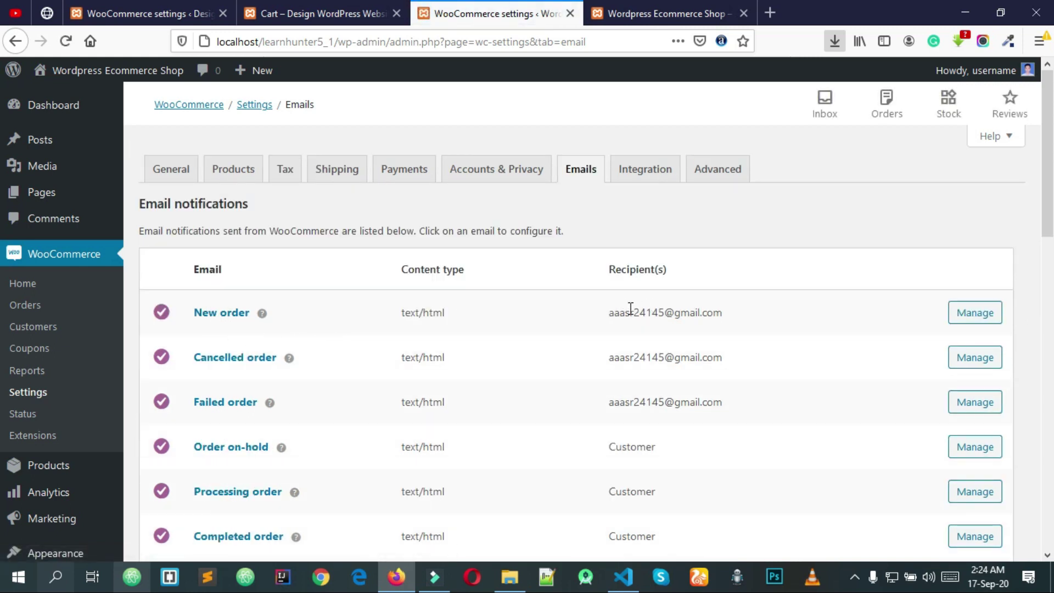
drag(611, 313, 716, 305)
click(319, 349)
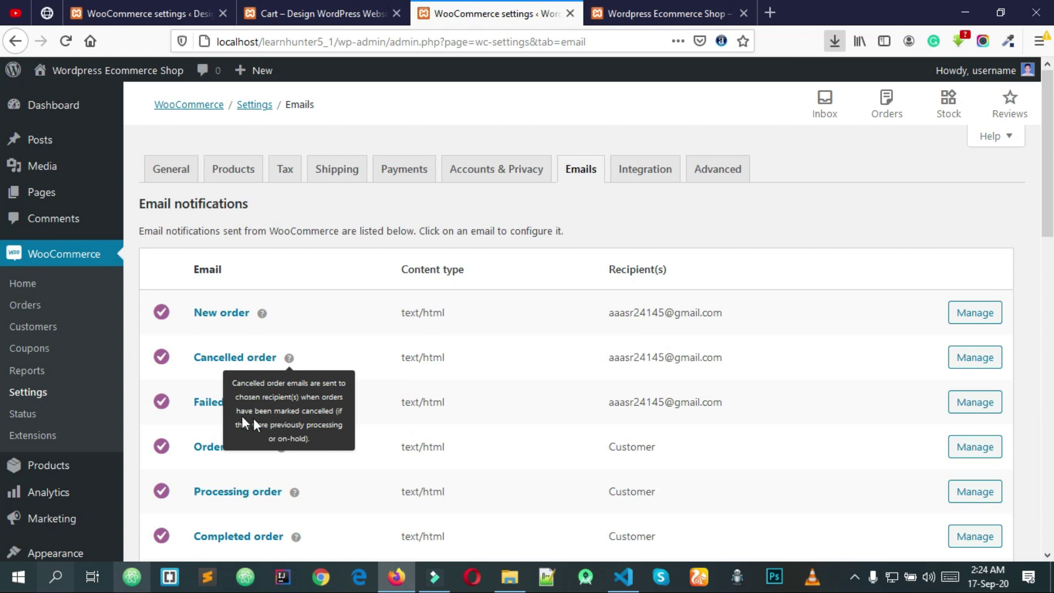
mouse_move(270, 404)
drag(711, 402, 606, 401)
click(607, 401)
scroll(250, 439, down, 2)
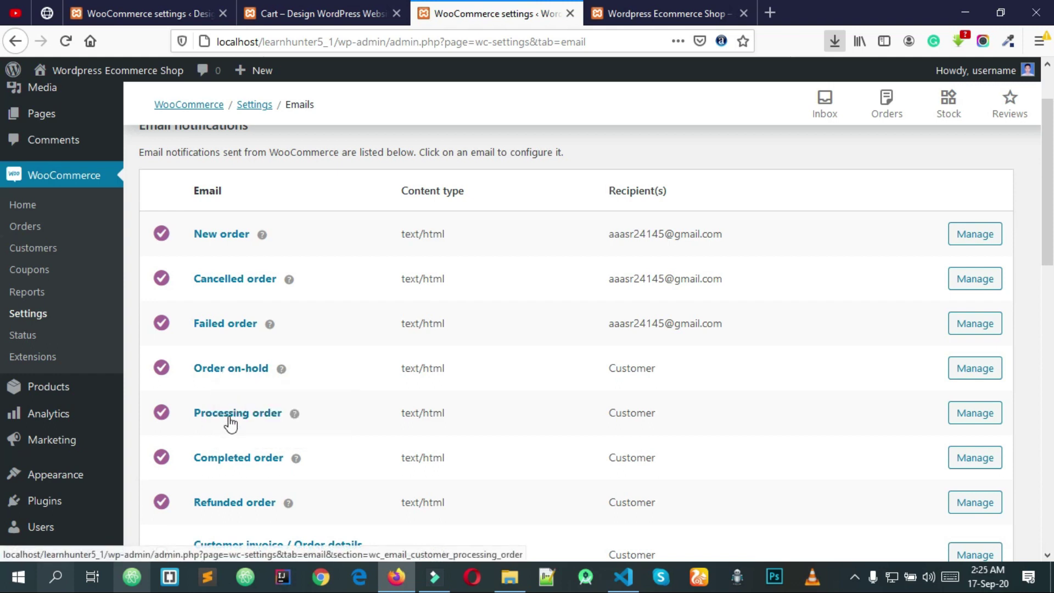
scroll(291, 420, down, 2)
scroll(278, 348, up, 3)
scroll(278, 347, down, 4)
scroll(514, 376, down, 2)
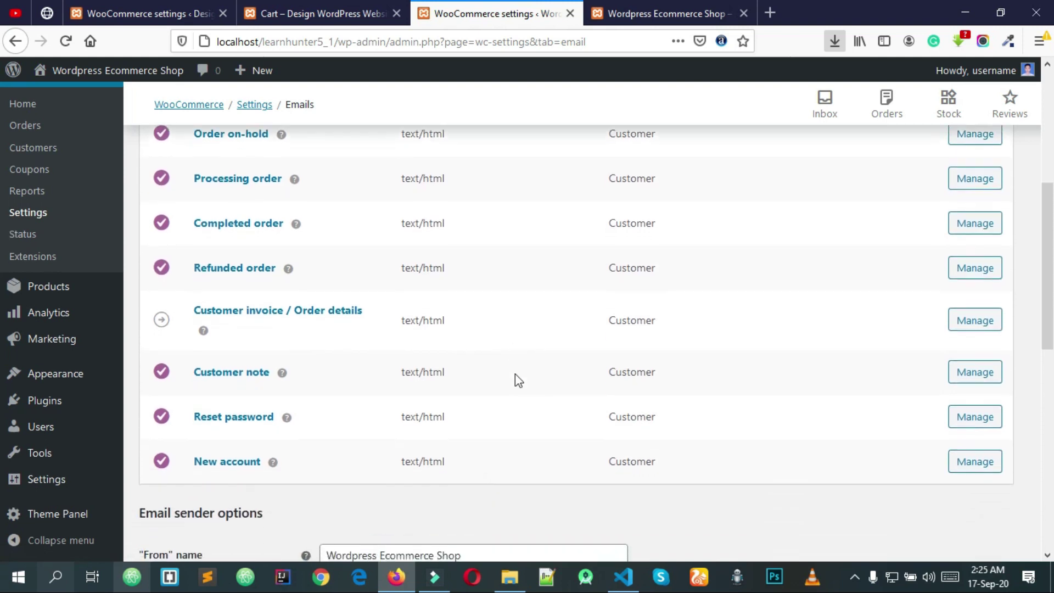
scroll(515, 372, up, 5)
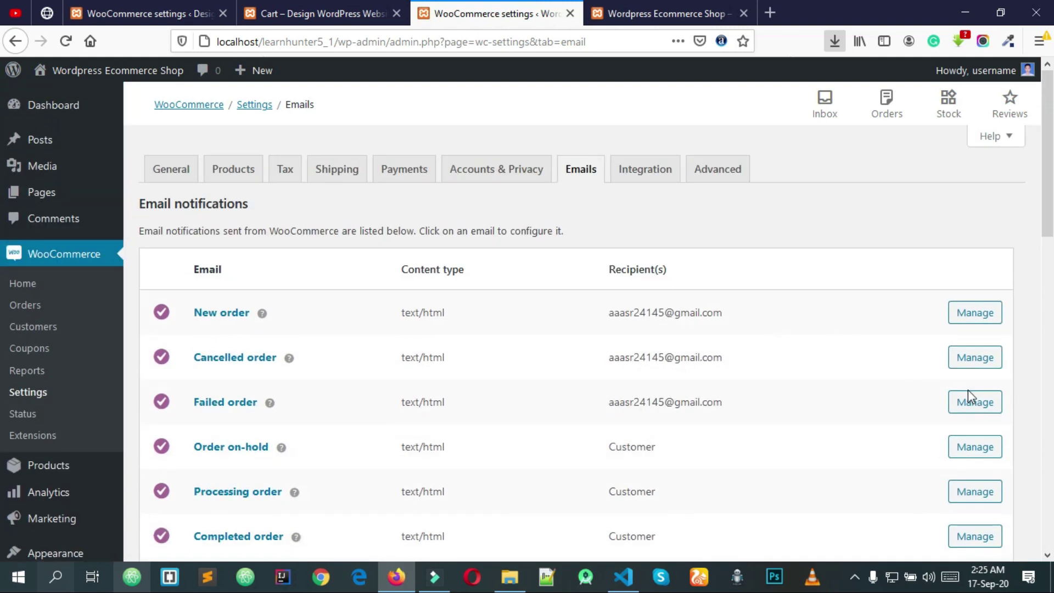
scroll(966, 379, down, 2)
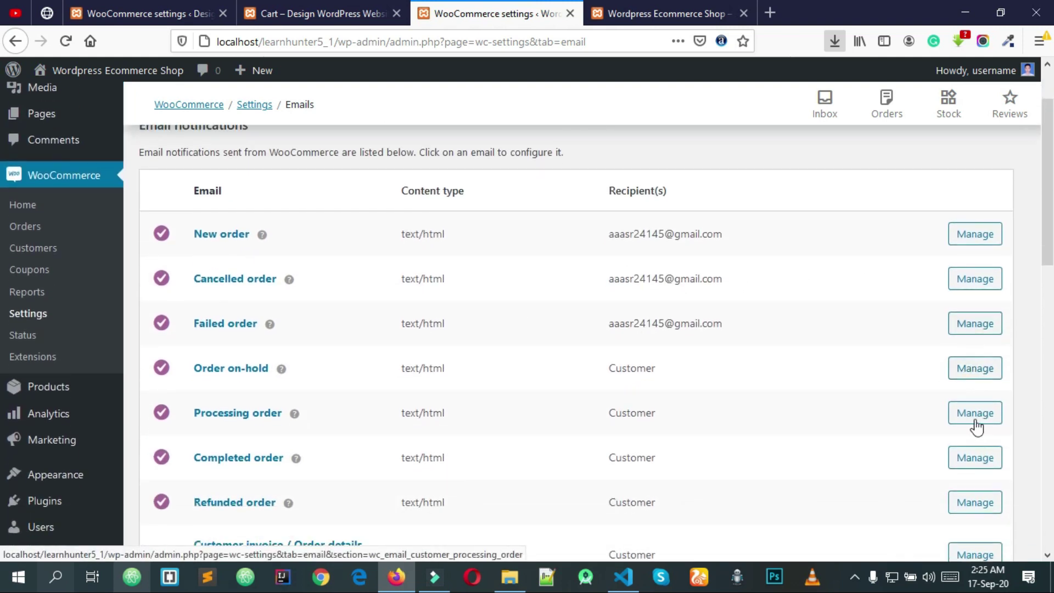
scroll(975, 427, up, 2)
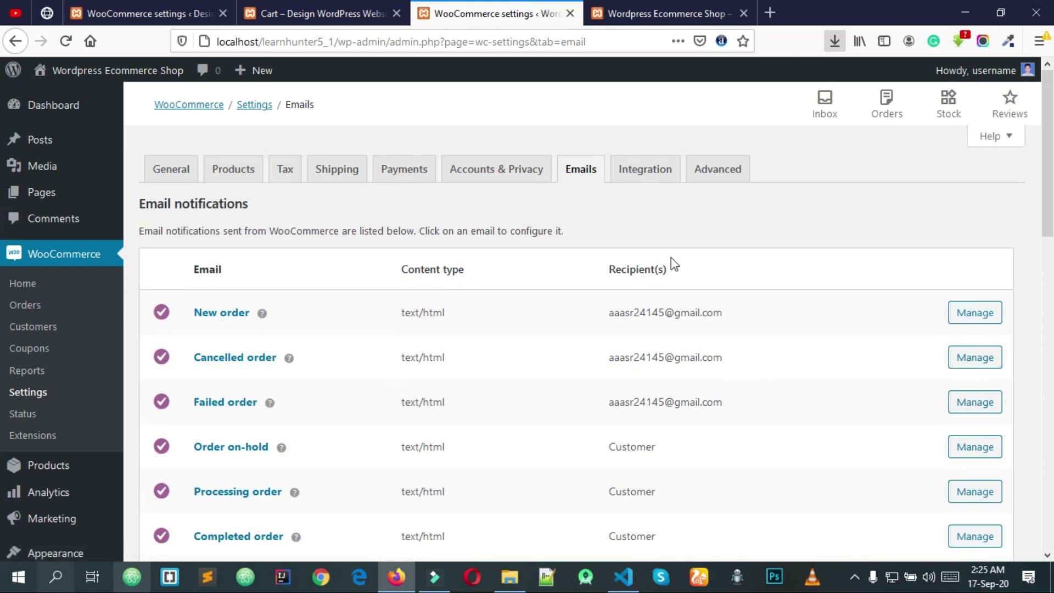
click(650, 176)
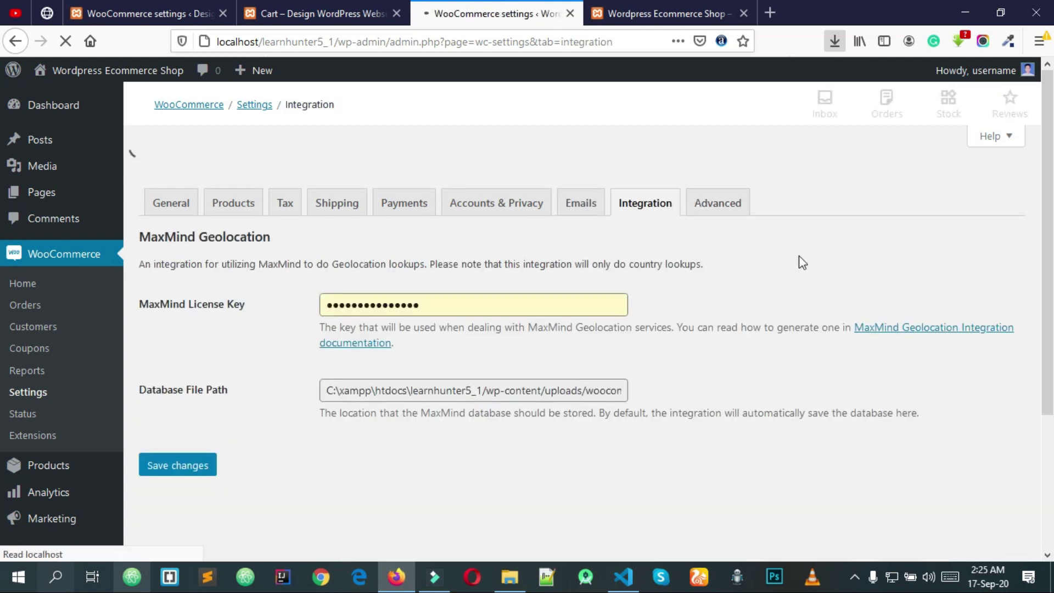
- In the advanced page setup, assign Cart as the cart page and Checkout as the checkout page
click(716, 171)
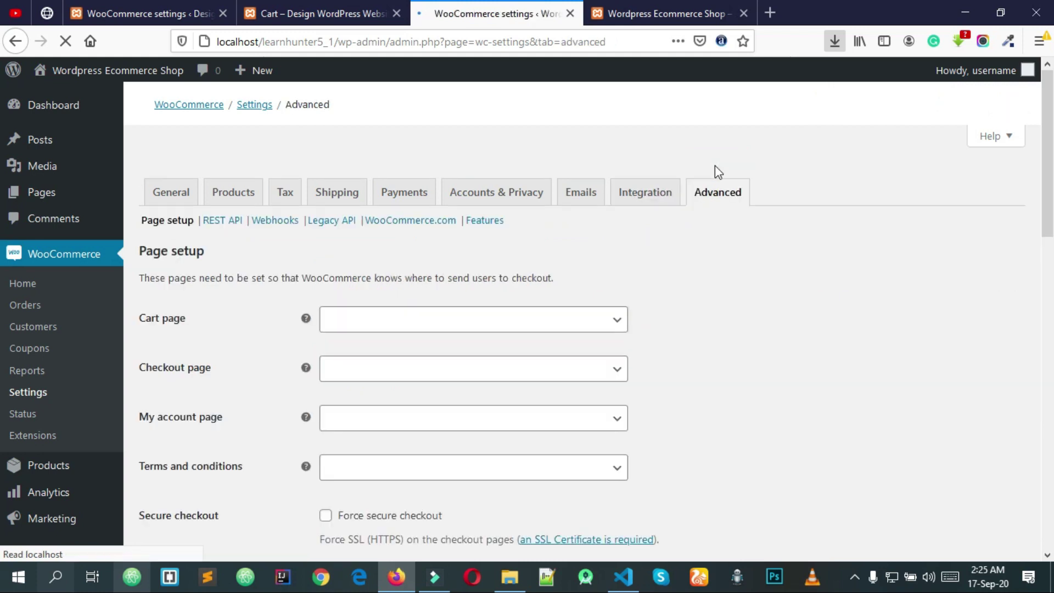
click(410, 294)
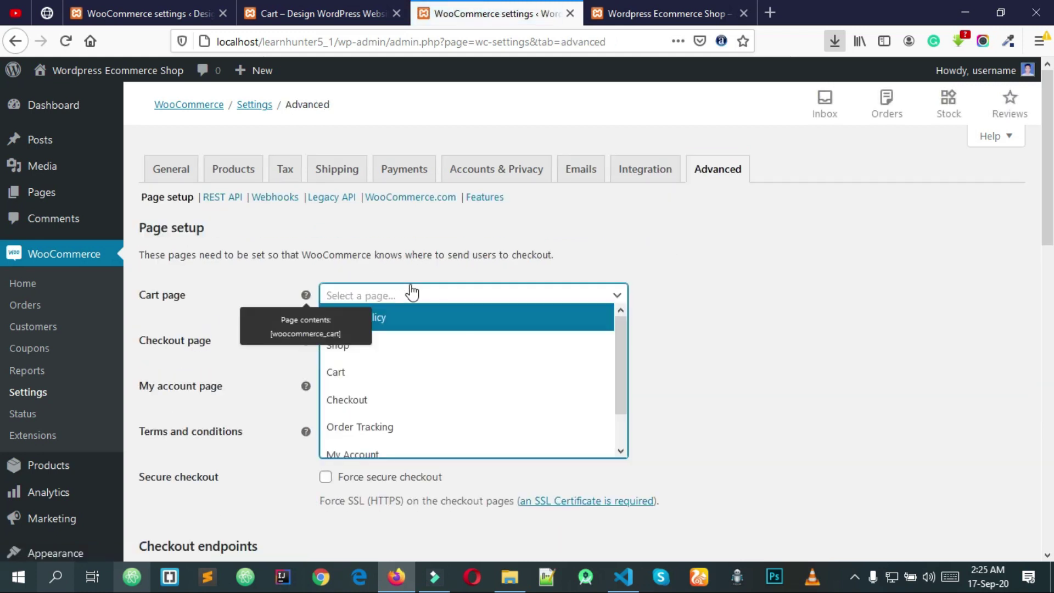
click(386, 372)
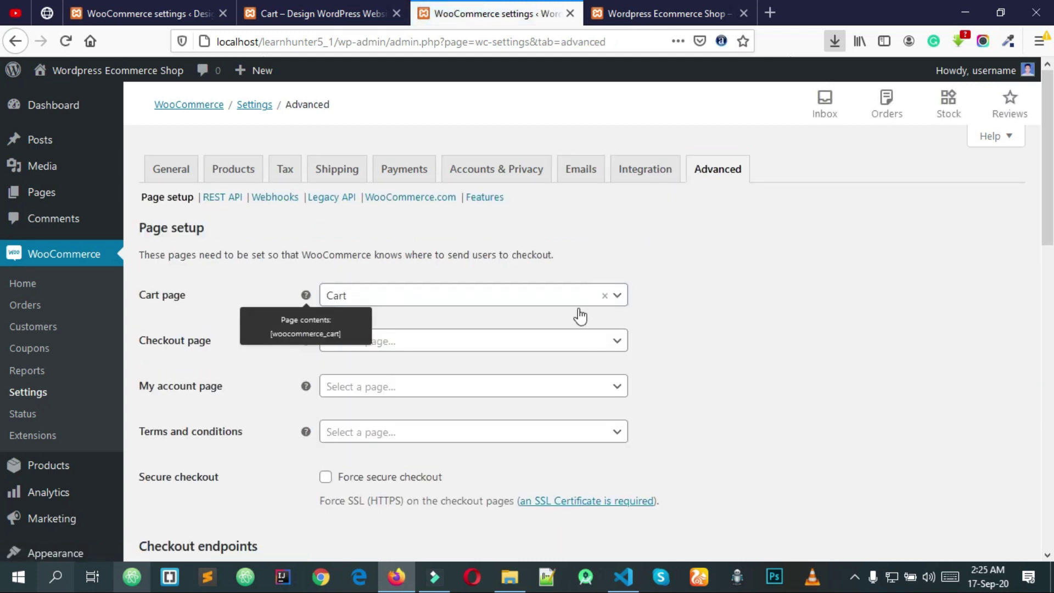
click(395, 343)
click(383, 446)
- Assign My Account as the my account page and Terms & Conditions as the terms and conditions page
click(359, 385)
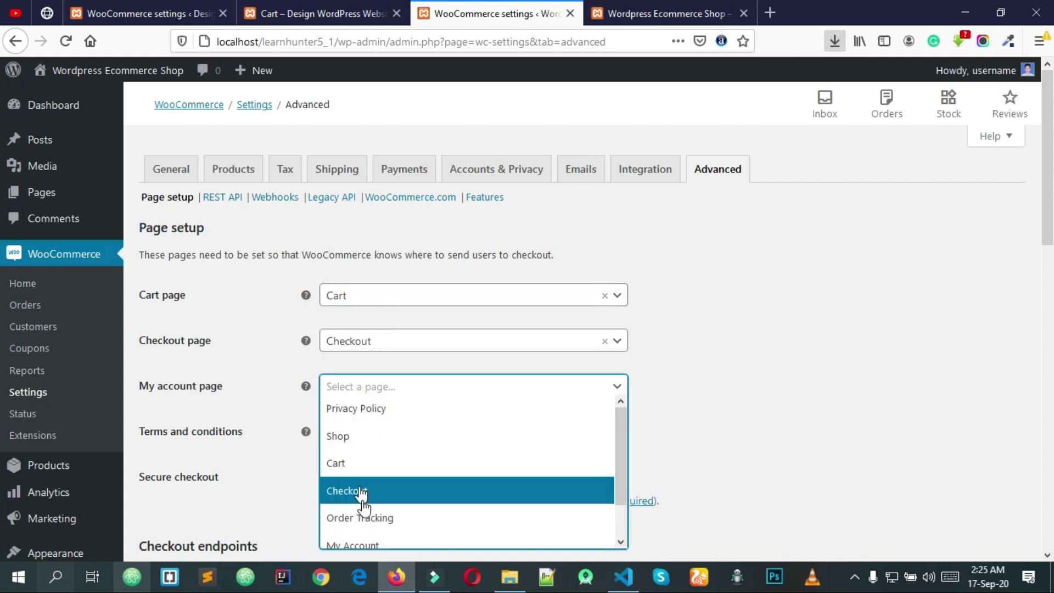
scroll(391, 483, down, 1)
click(389, 509)
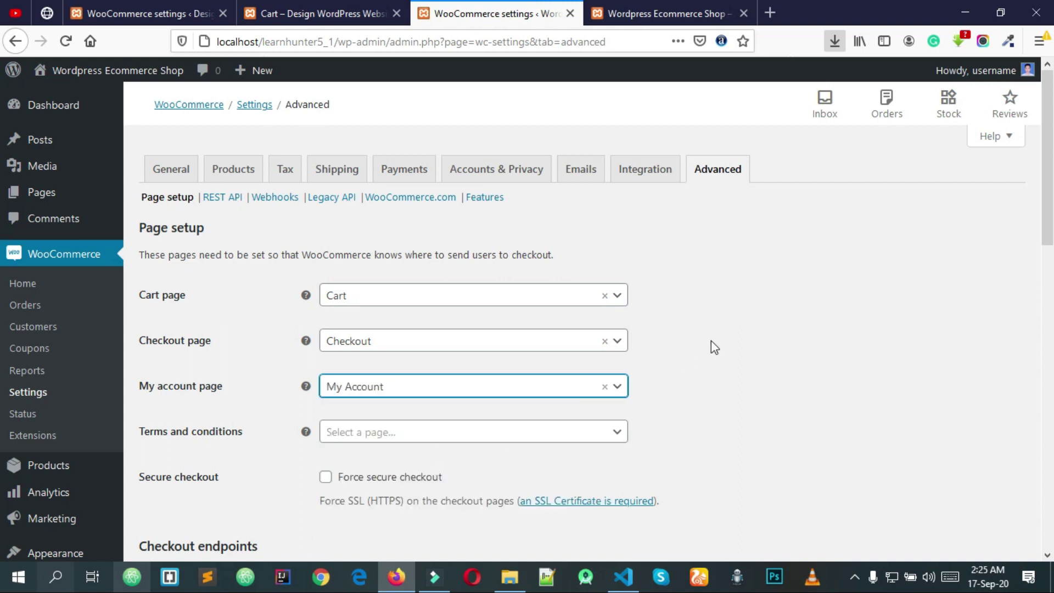
scroll(710, 340, down, 1)
click(369, 358)
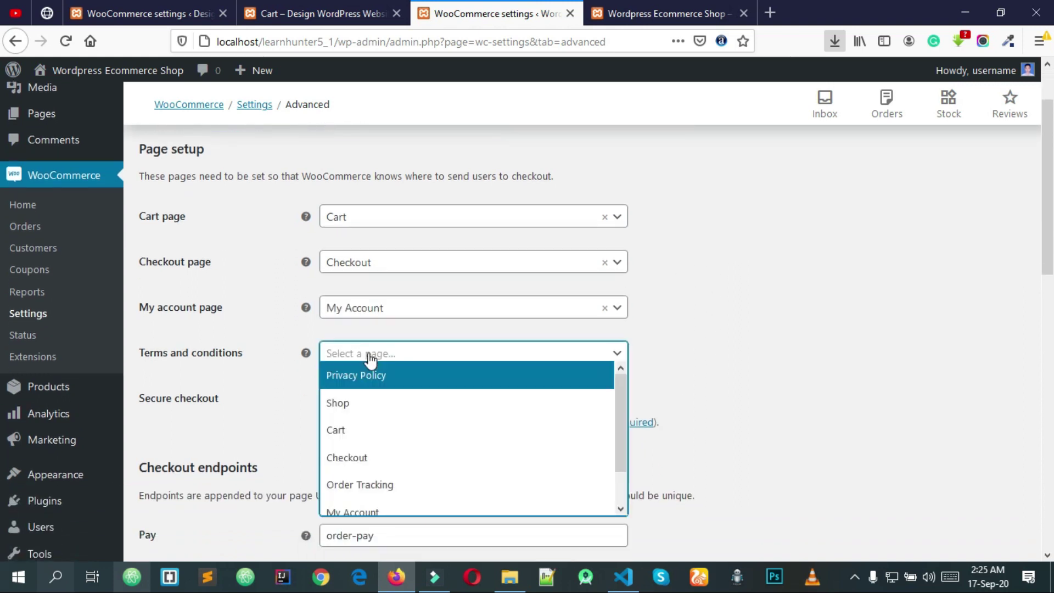
scroll(372, 373, down, 3)
click(378, 423)
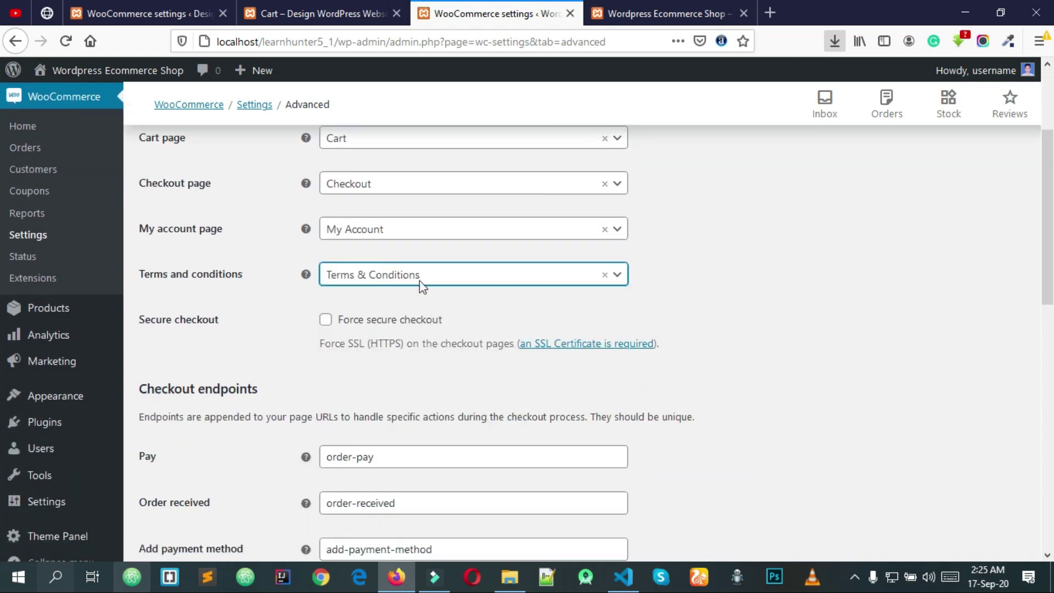
click(620, 255)
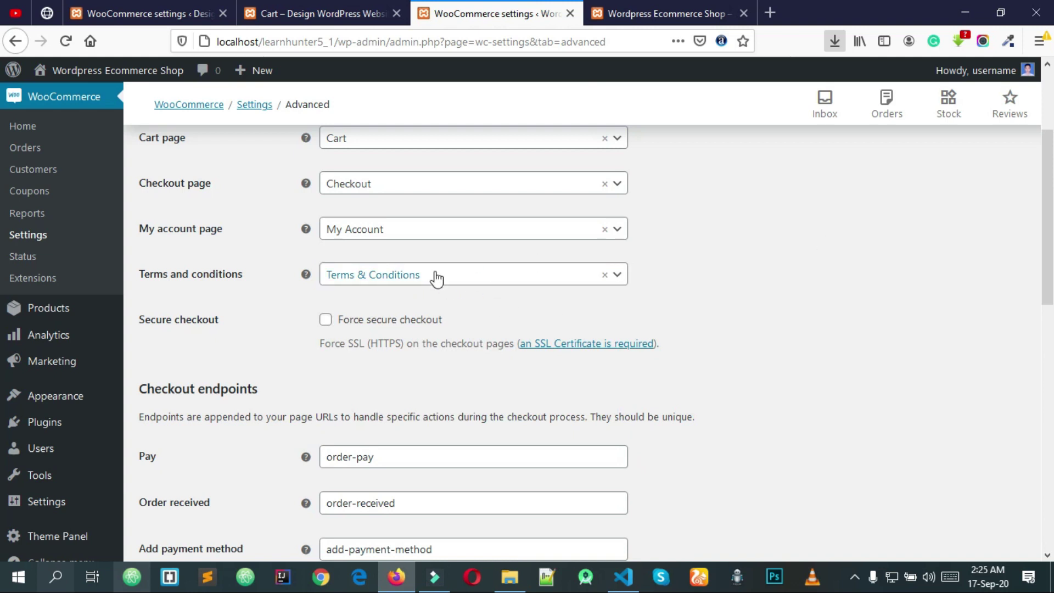
- Examine the assigned pages, the secure checkout option and the checkout and account endpoints
scroll(527, 263, up, 2)
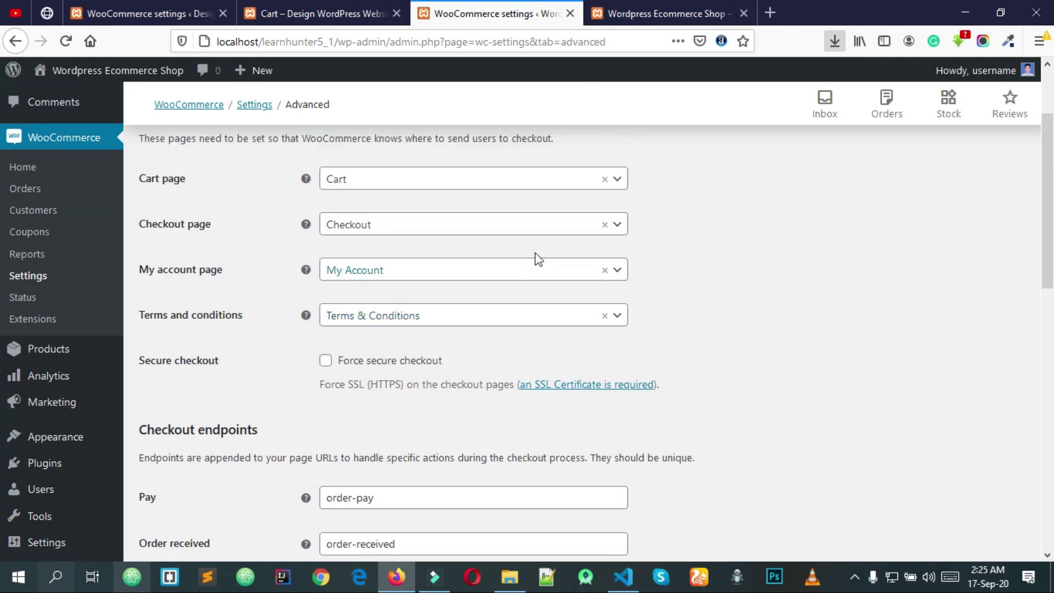
scroll(534, 261, down, 2)
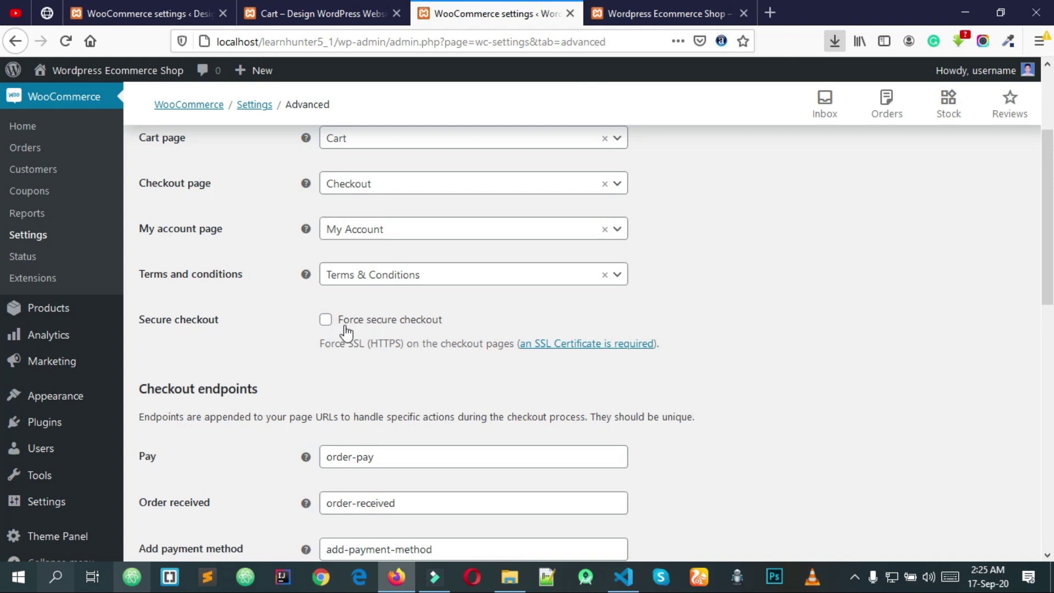
scroll(329, 329, down, 3)
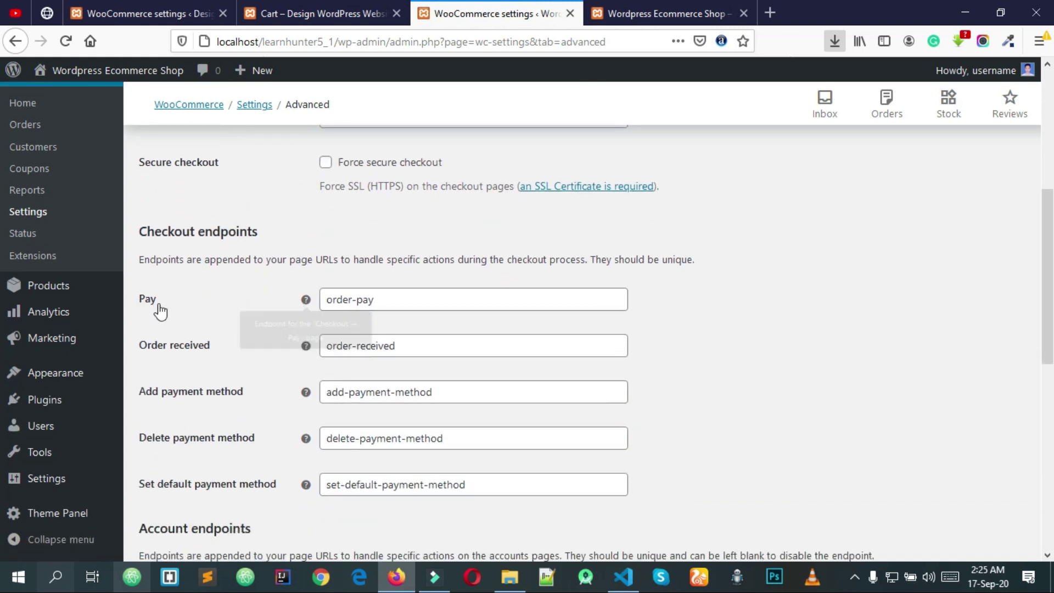
drag(141, 233, 196, 233)
click(298, 242)
scroll(491, 322, down, 3)
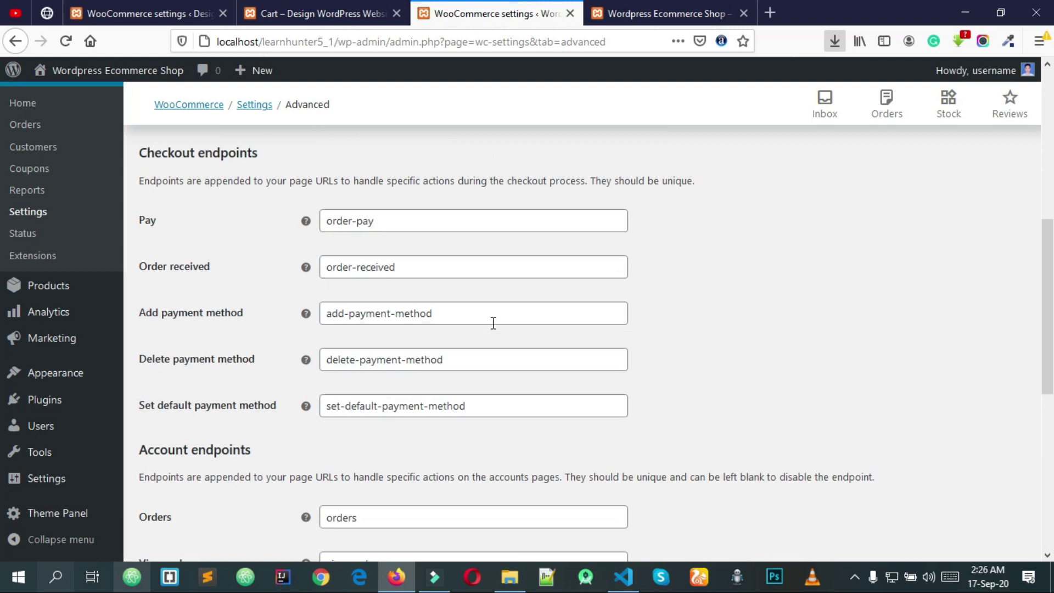
scroll(513, 290, up, 2)
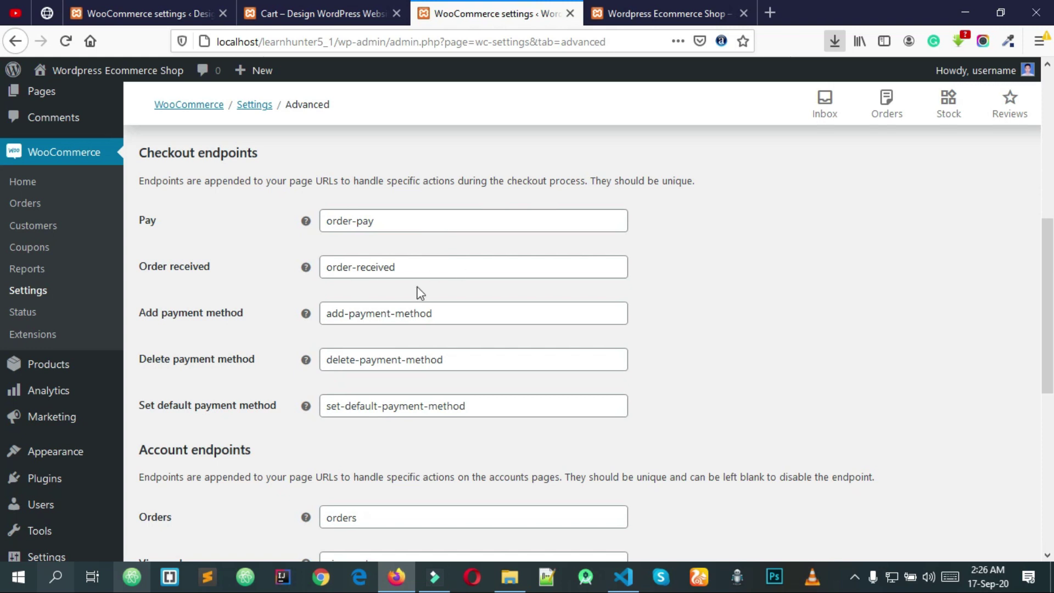
- Save the advanced page setup and endpoint settings, and review the saved page assignments
scroll(423, 285, down, 7)
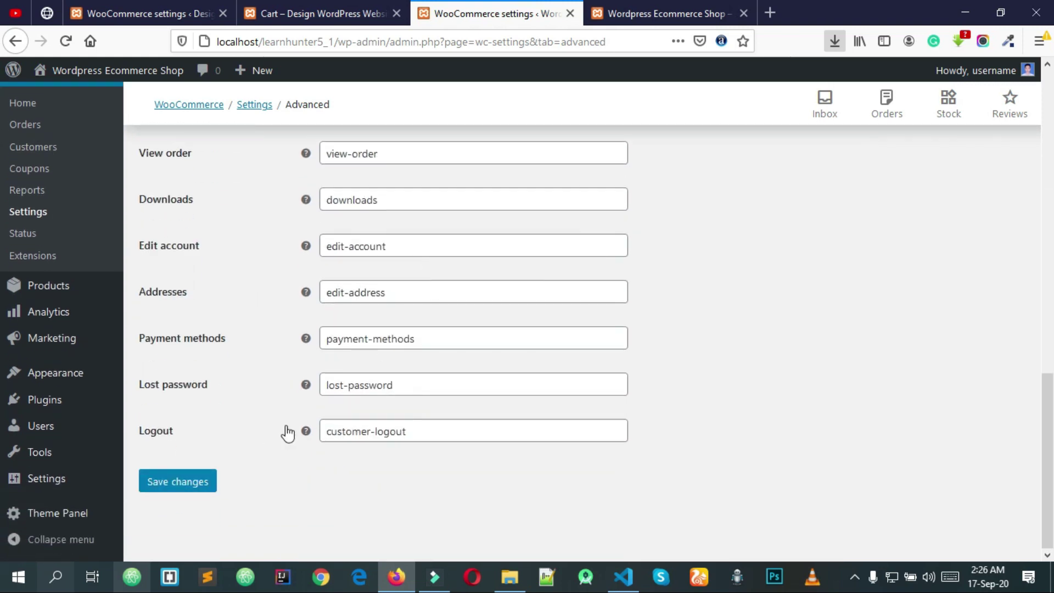
click(188, 492)
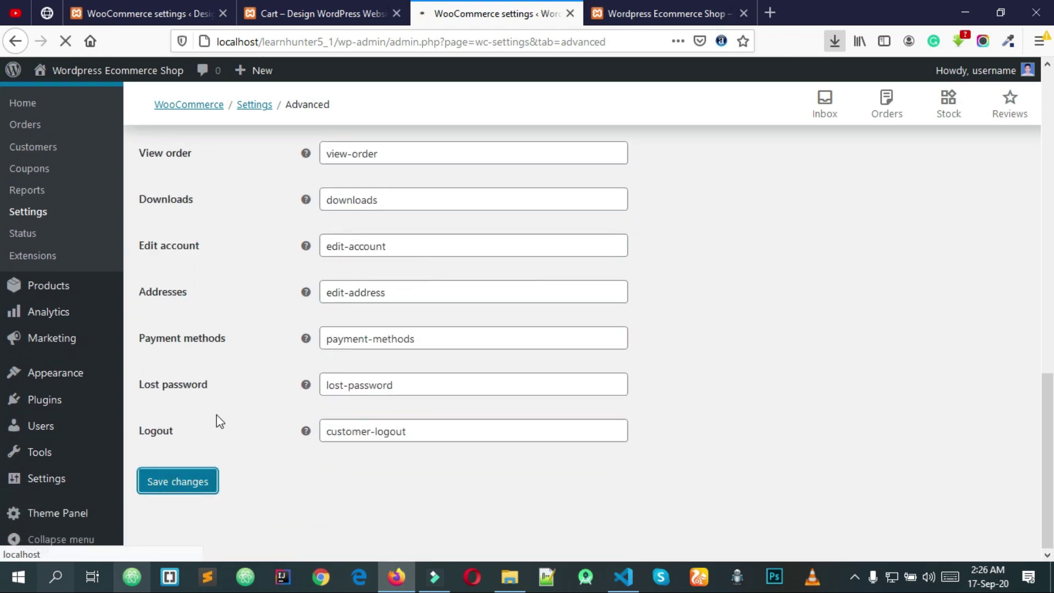
scroll(217, 412, up, 3)
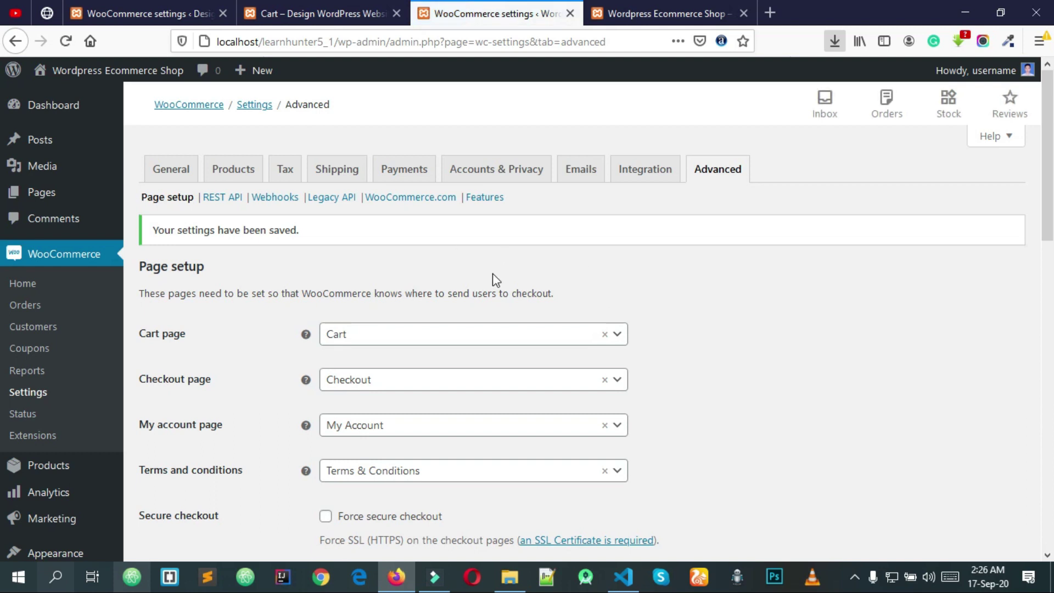
scroll(661, 262, down, 6)
scroll(240, 331, up, 6)
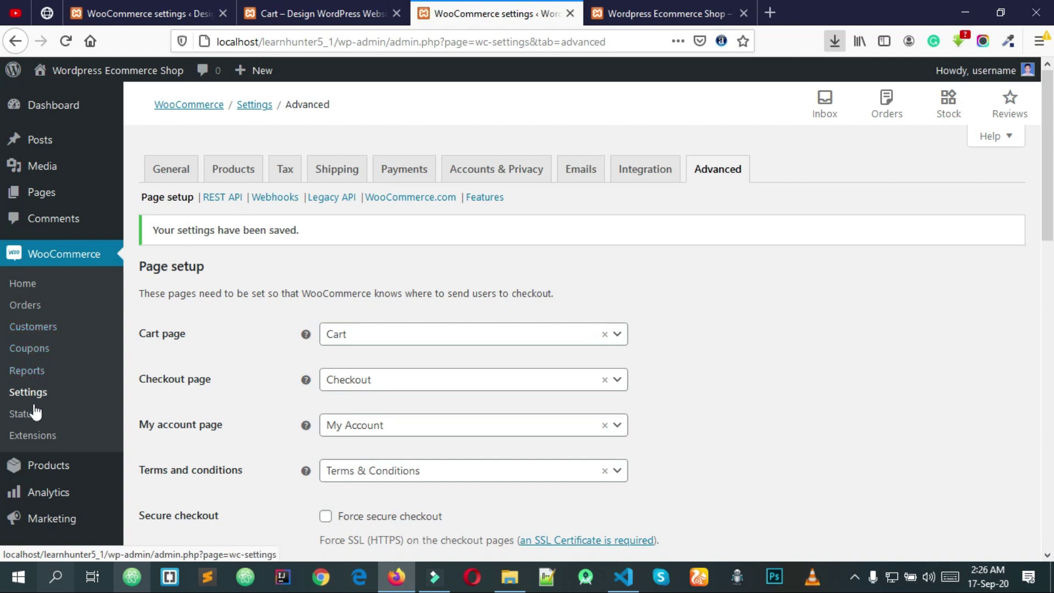
- Switch to the Wordpress Ecommerce Shop front page and reload it
scroll(42, 385, down, 5)
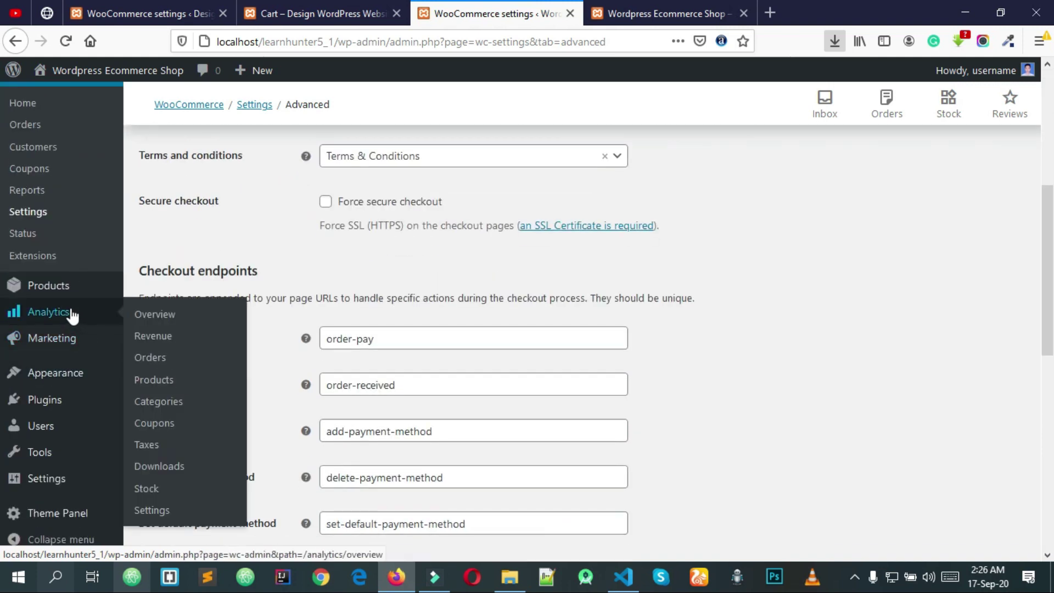
scroll(354, 214, up, 3)
scroll(354, 214, up, 2)
click(684, 12)
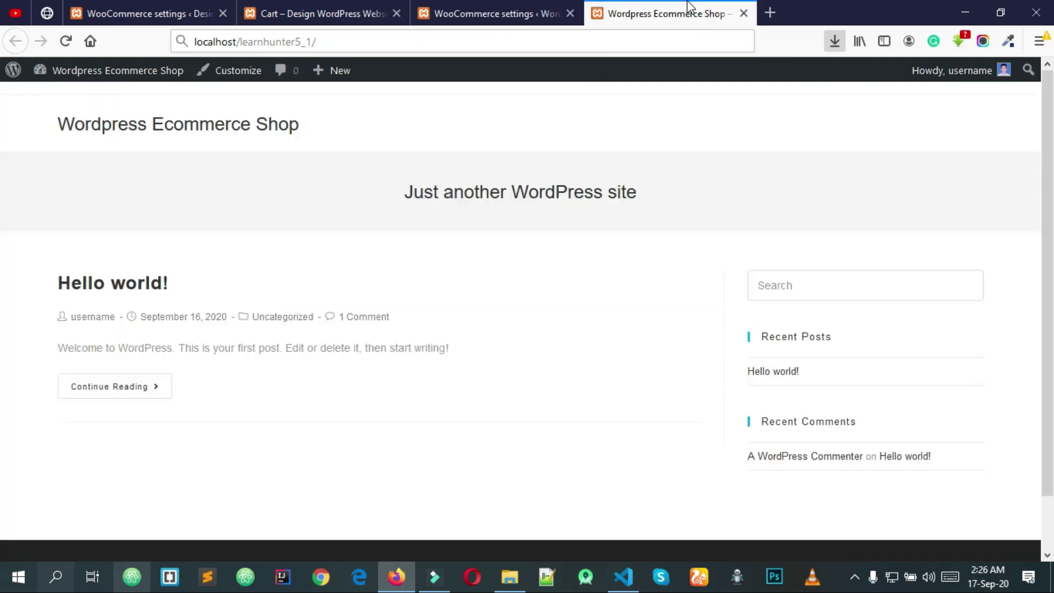
right_click(377, 215)
click(491, 233)
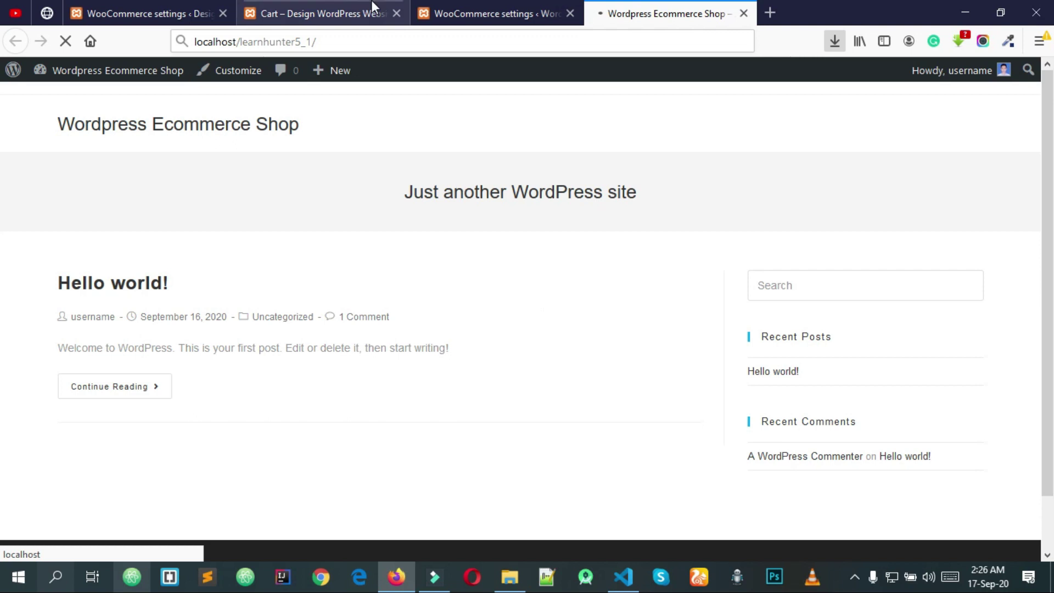
- Open the Shop page of the Learnhunter demo store and examine its product listing and categories
key(ctrl+Page_Up)
key(ctrl+Page_Up)
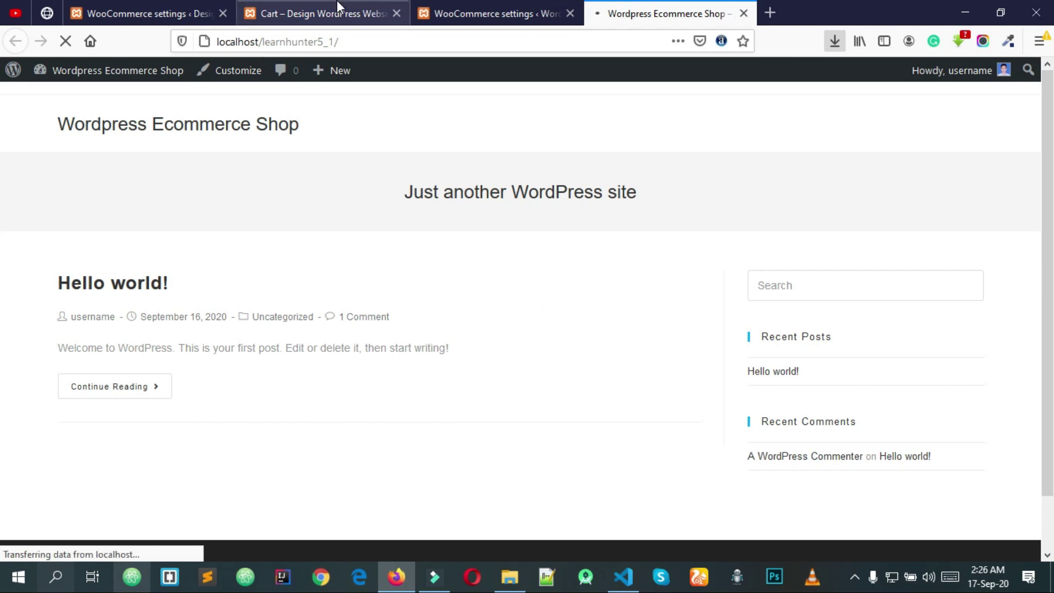
scroll(467, 236, down, 2)
scroll(494, 220, up, 2)
mouse_move(530, 110)
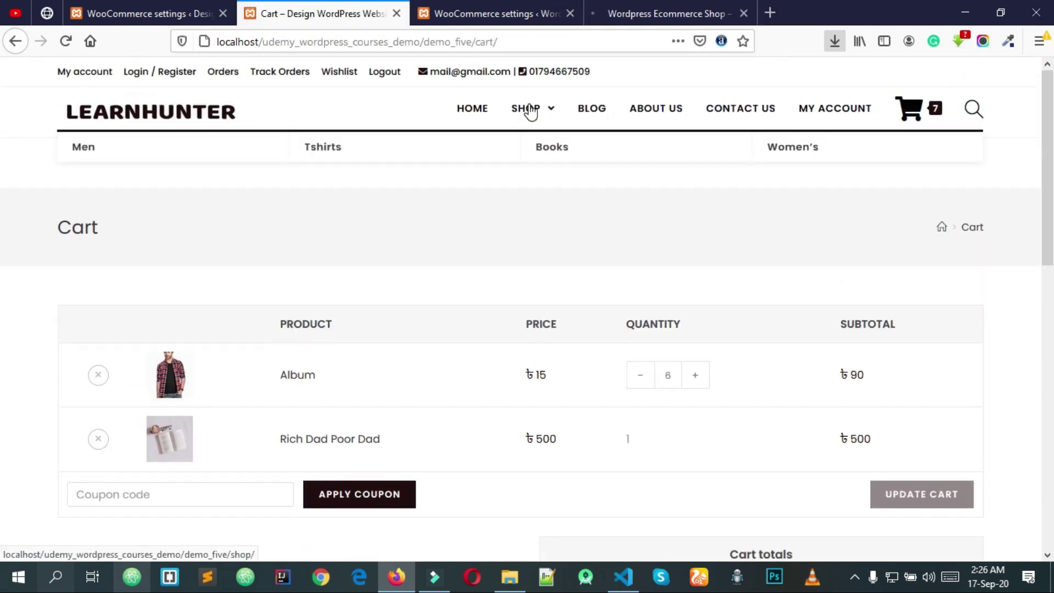
click(530, 110)
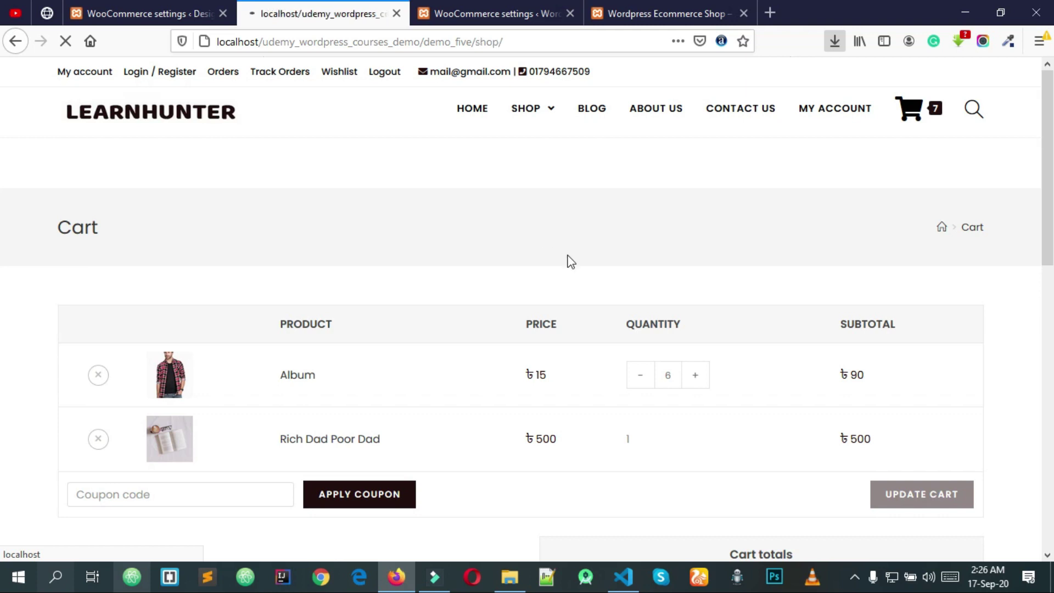
scroll(568, 261, down, 1)
scroll(569, 261, down, 15)
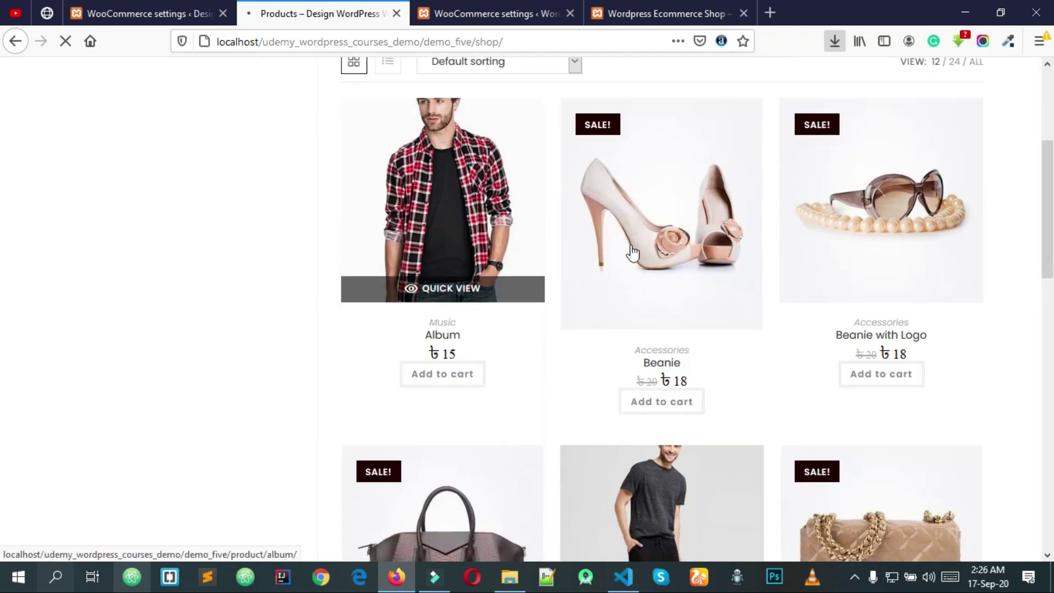
scroll(560, 277, up, 3)
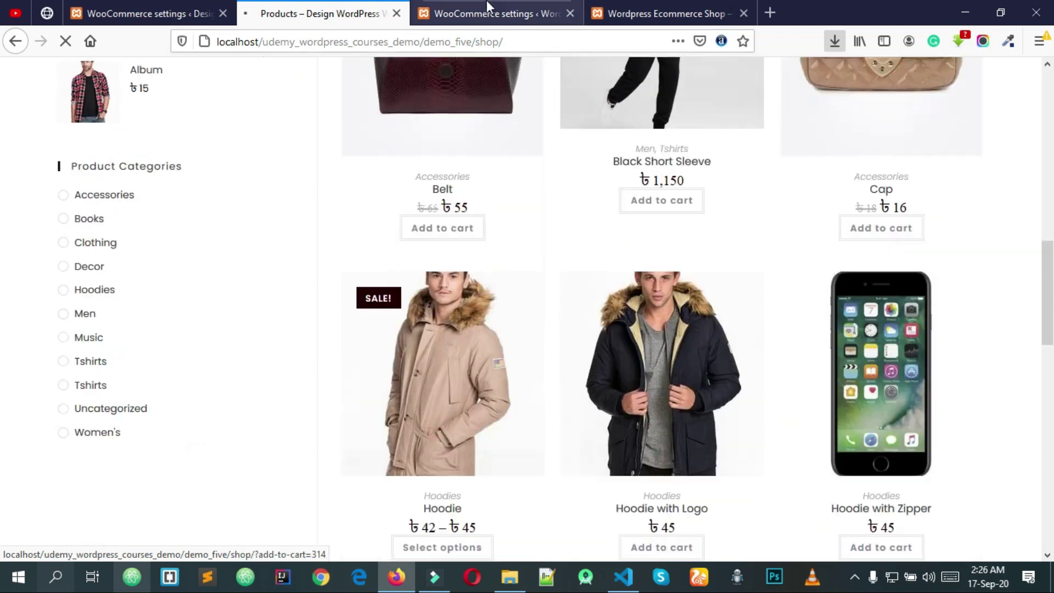
- Return to the WooCommerce admin of the new shop and open its list of all products
key(ctrl+Tab)
scroll(428, 291, up, 1)
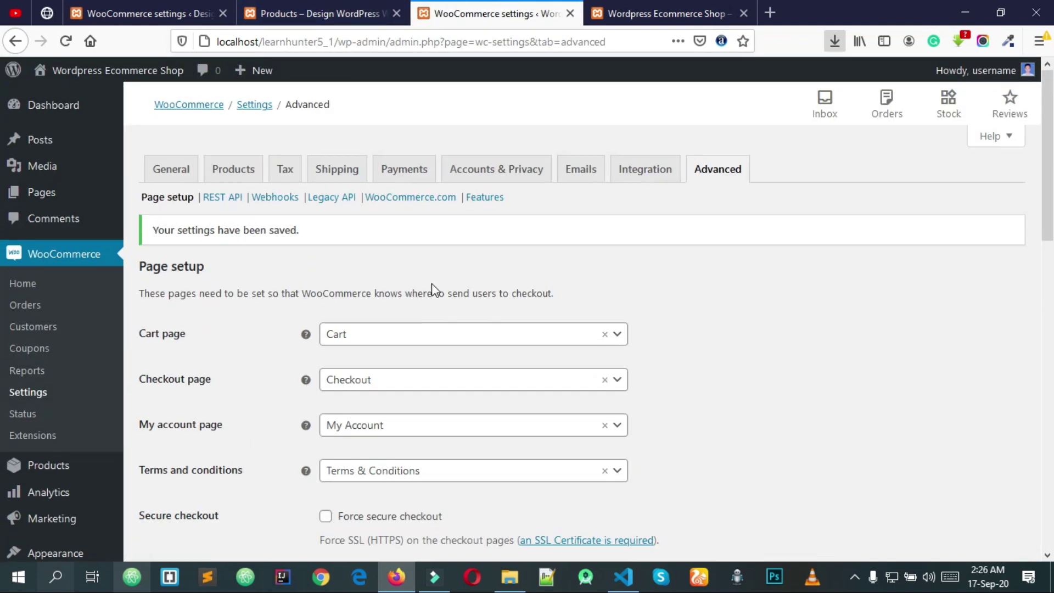
scroll(482, 181, down, 2)
scroll(482, 236, up, 2)
scroll(110, 326, down, 1)
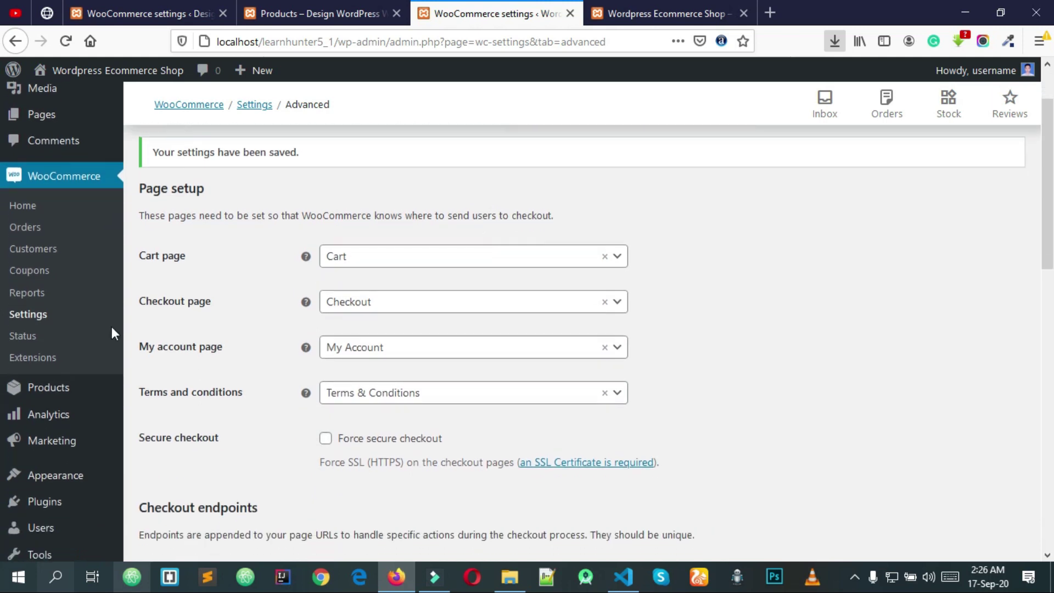
click(50, 389)
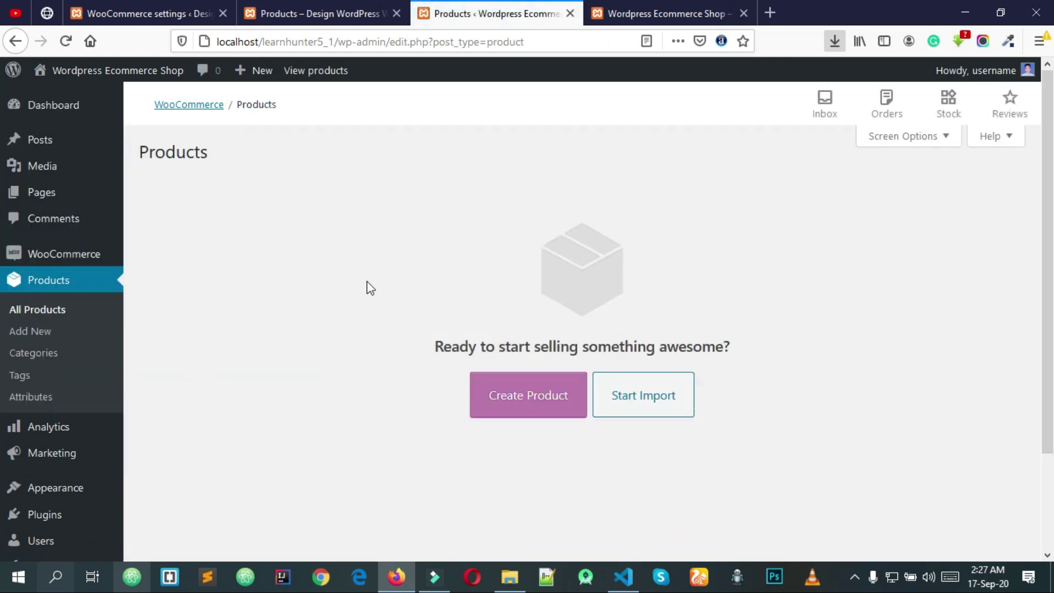
- Examine the products page and its options for creating a product or starting an import
scroll(597, 329, down, 2)
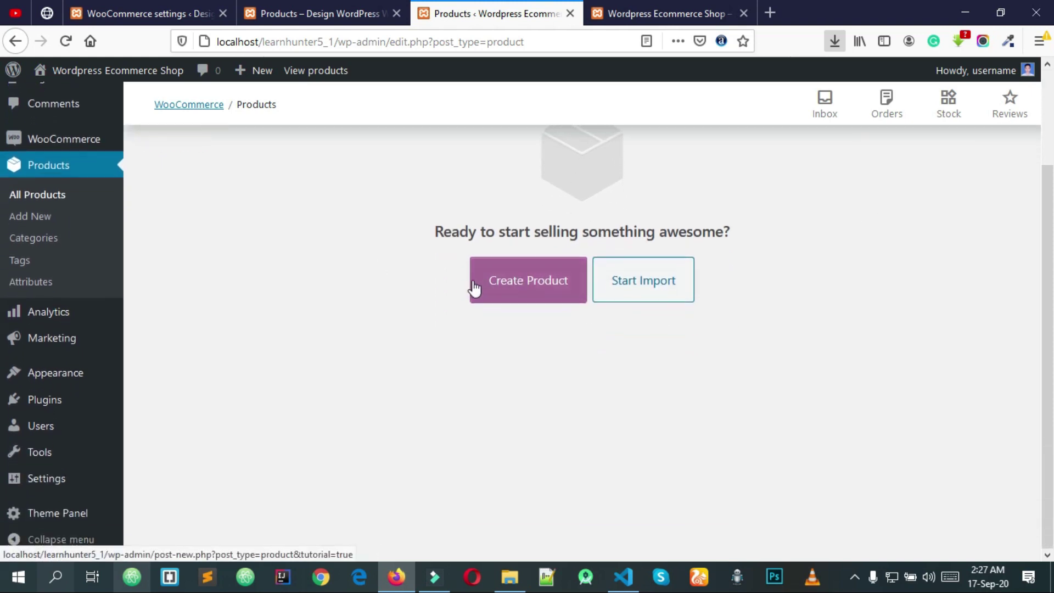
scroll(598, 288, up, 2)
drag(413, 340, 745, 348)
click(745, 349)
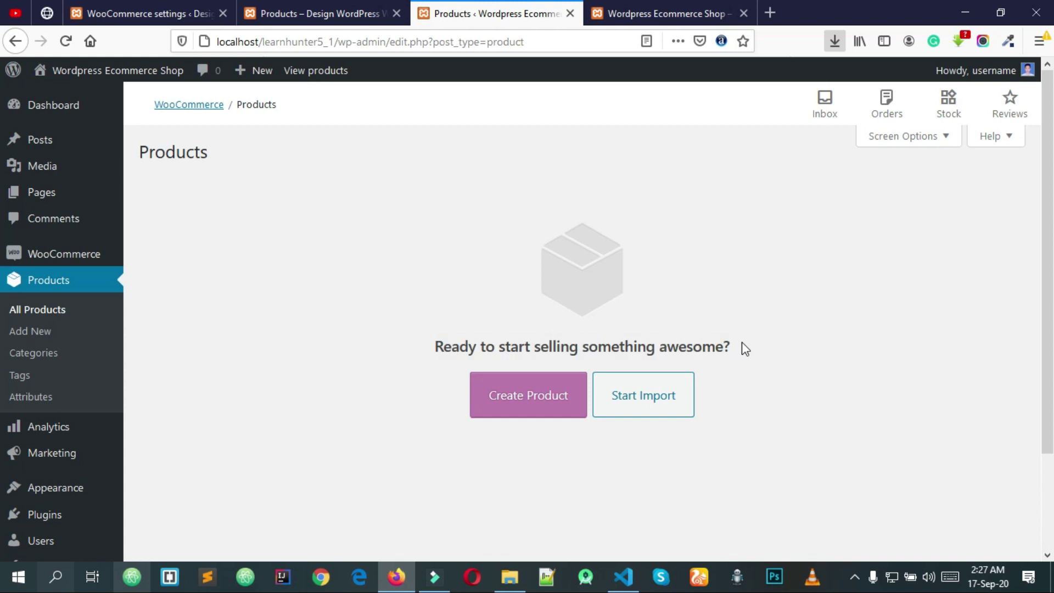
triple_click(660, 340)
double_click(661, 339)
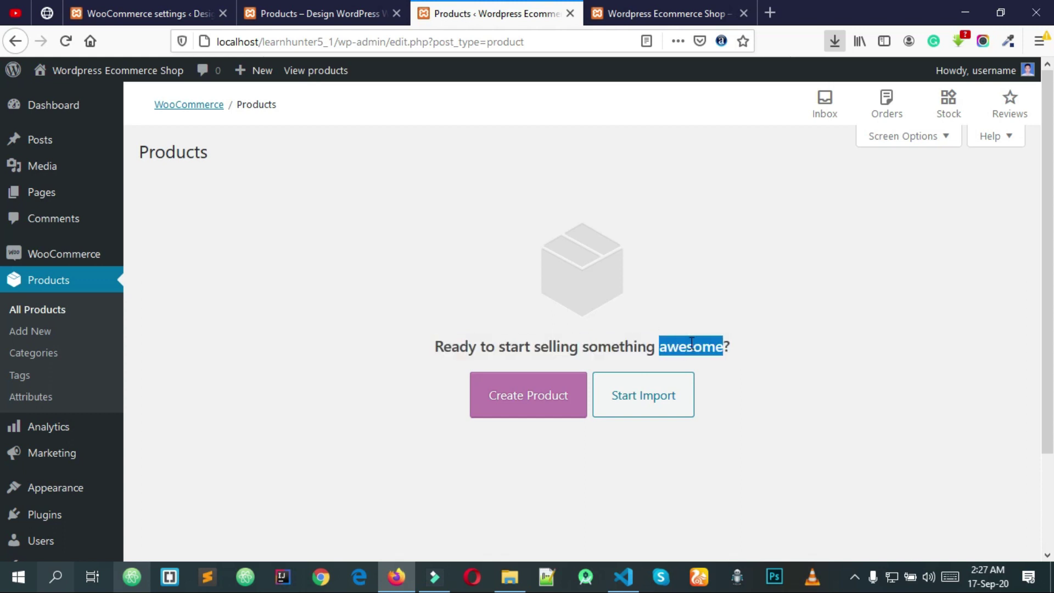
click(661, 340)
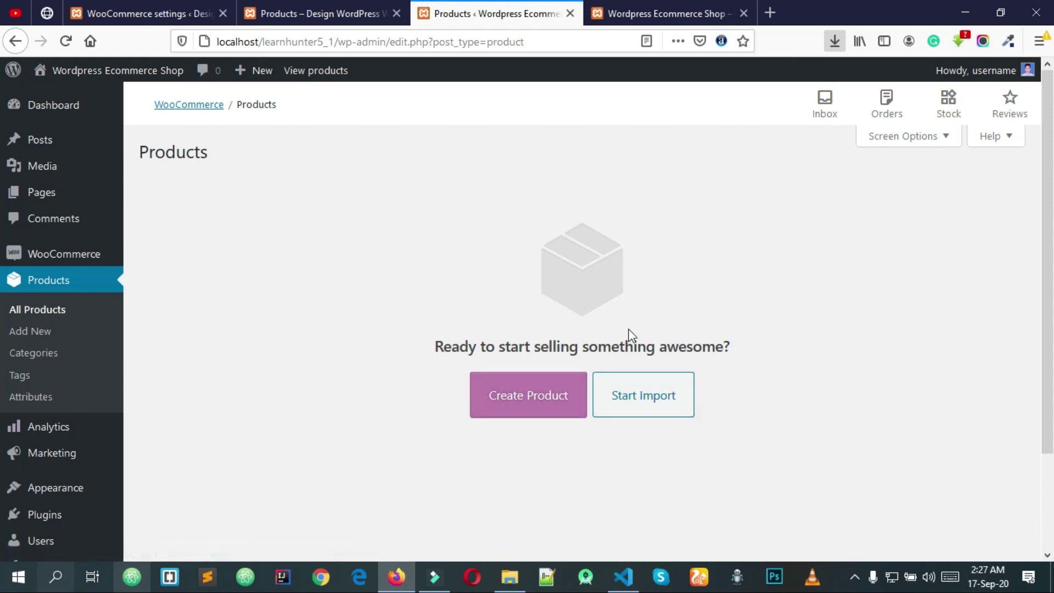
drag(434, 346, 648, 347)
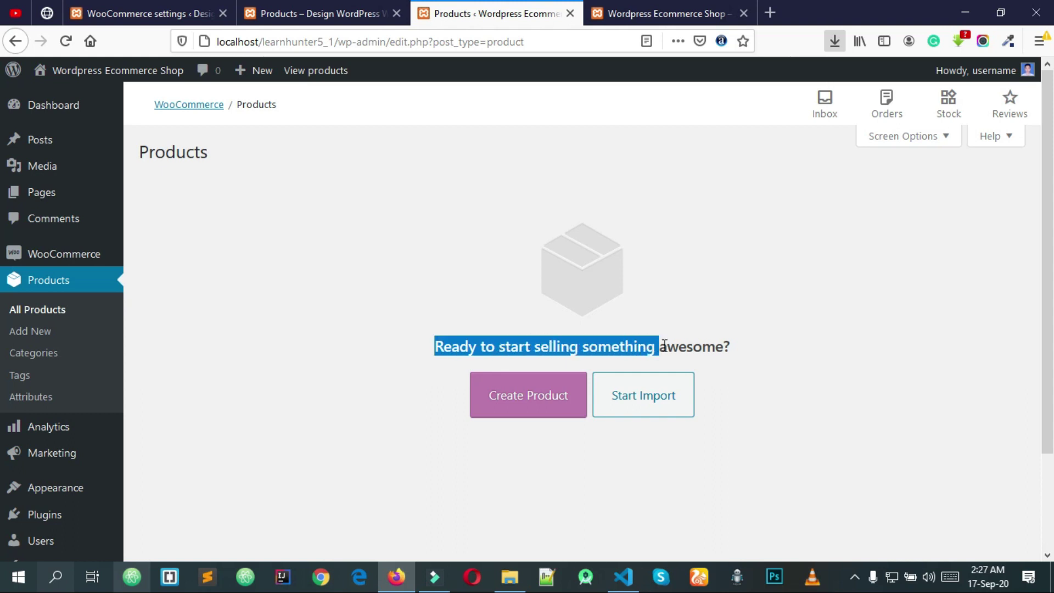
double_click(664, 344)
click(676, 346)
drag(734, 347, 420, 353)
click(420, 353)
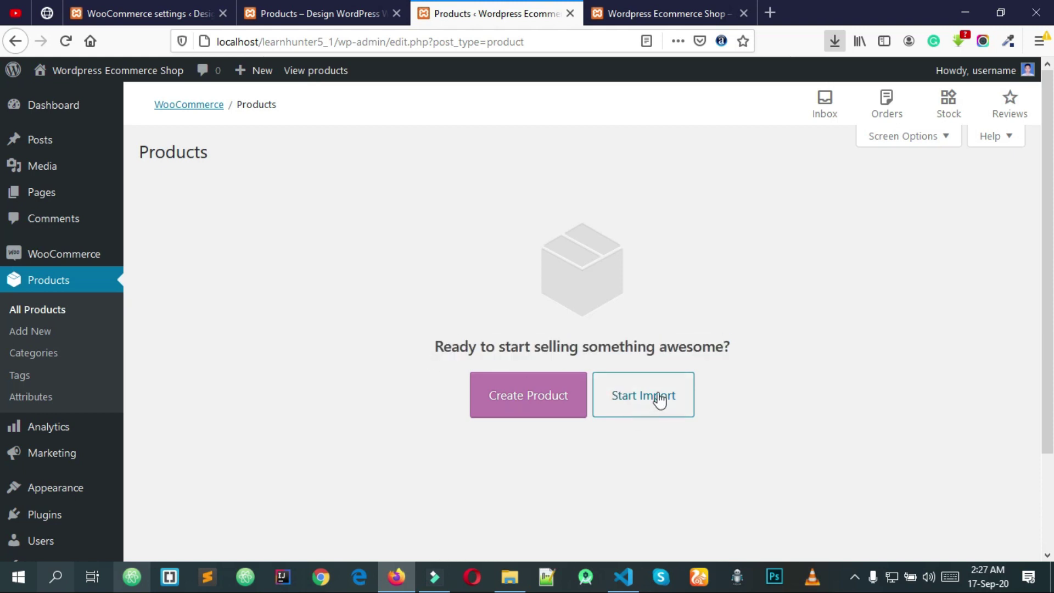
scroll(648, 390, down, 3)
scroll(645, 325, up, 3)
scroll(648, 325, down, 2)
scroll(648, 326, up, 2)
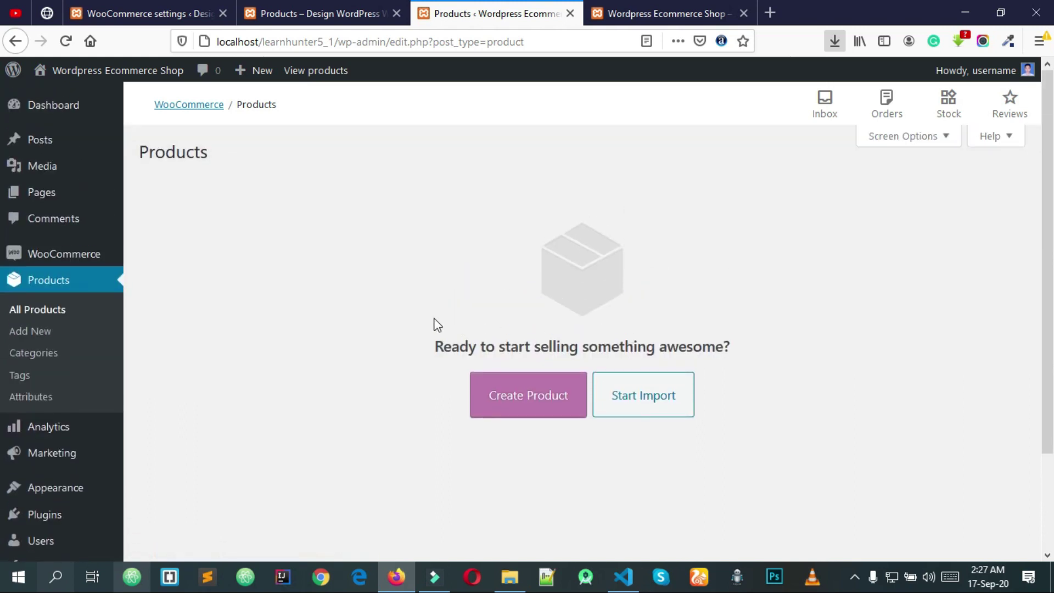